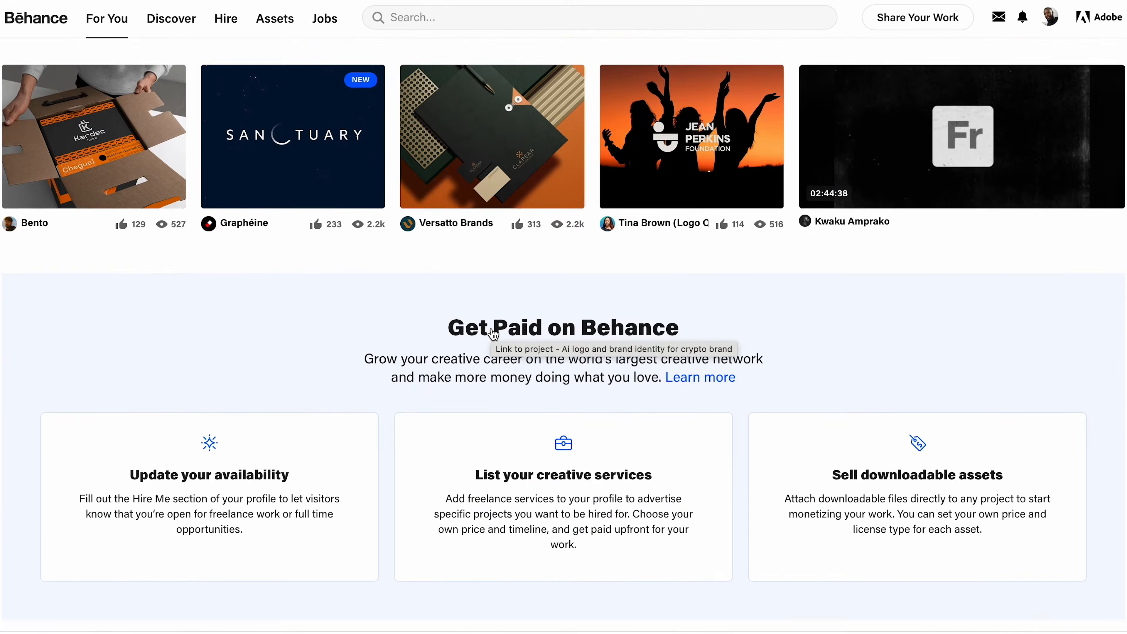
scroll(493, 334, "down", 1)
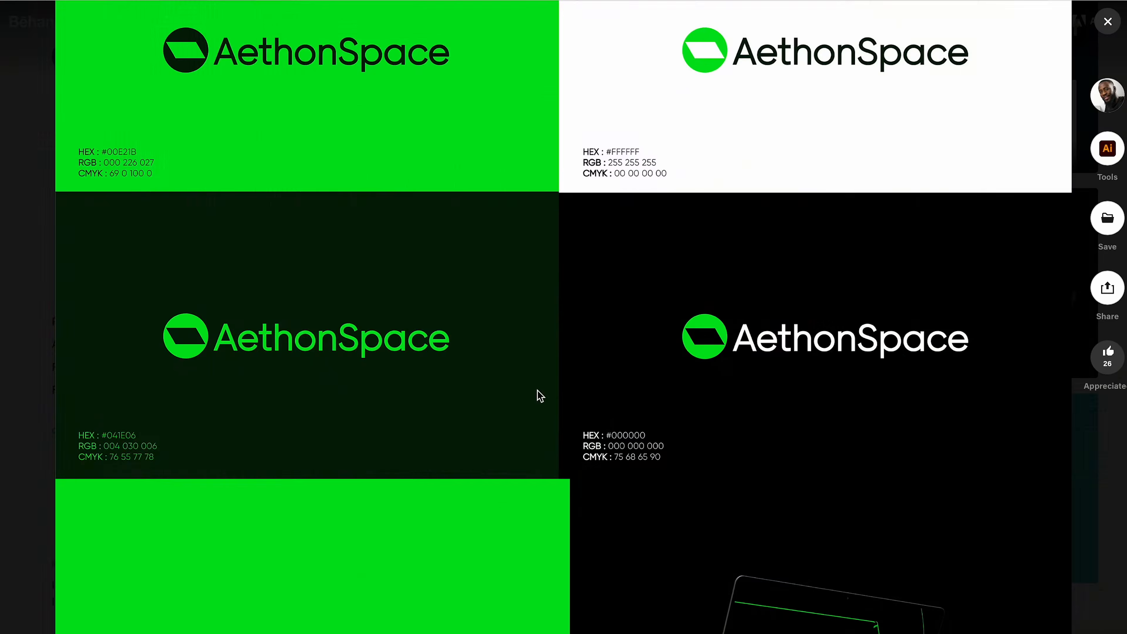
scroll(536, 395, "down", 10)
scroll(537, 390, "down", 20)
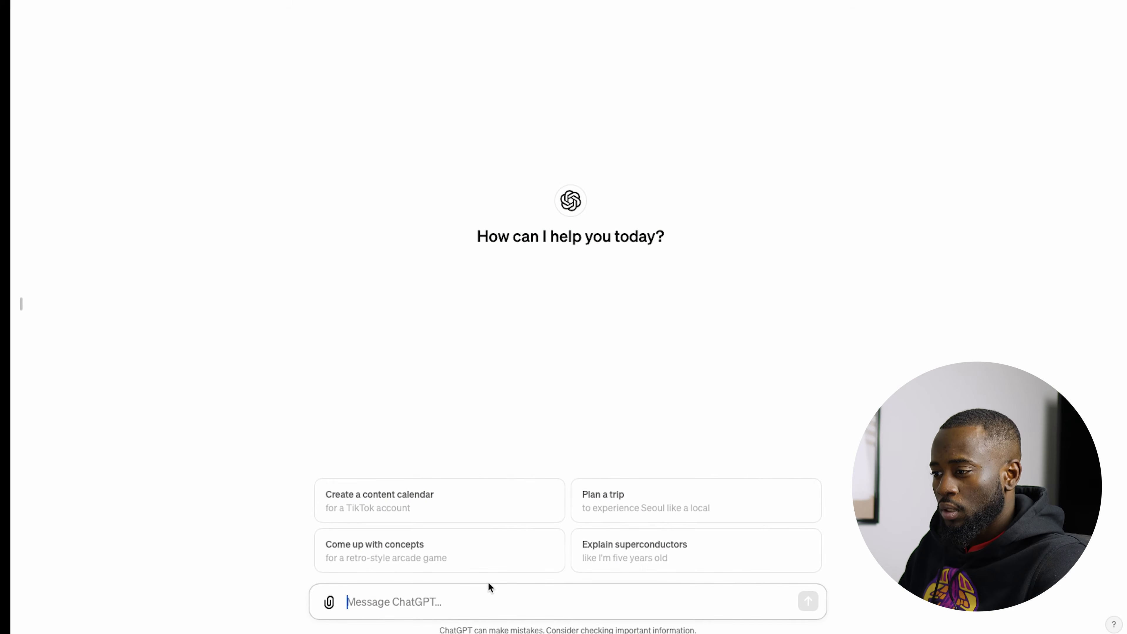
Step: Submit the prompt "Stp peux tu me crée un brief fictif pour un Logo design ?" to ChatGPT
key("Caps_Lock")
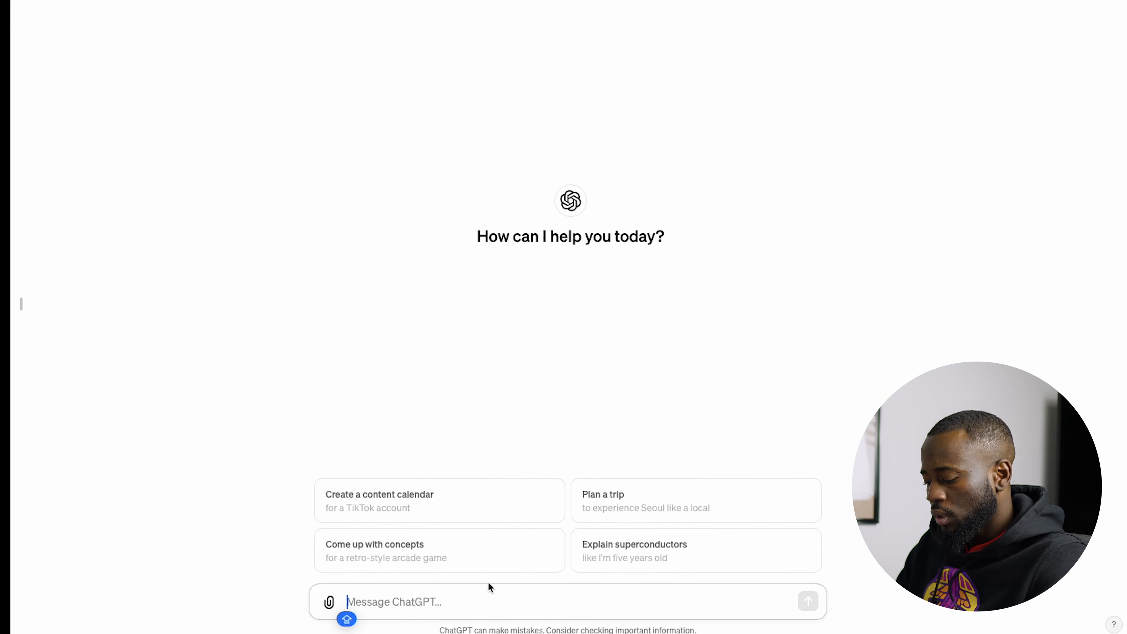
type("C")
key("BackSpace")
key("Caps_Lock")
type("St")
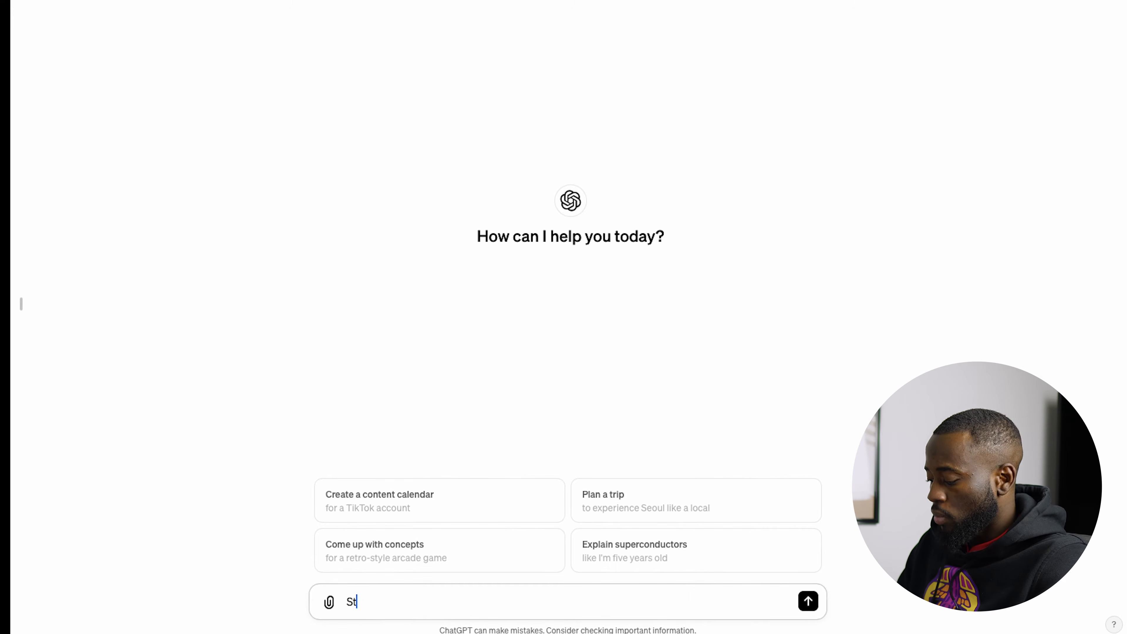
type("p pe")
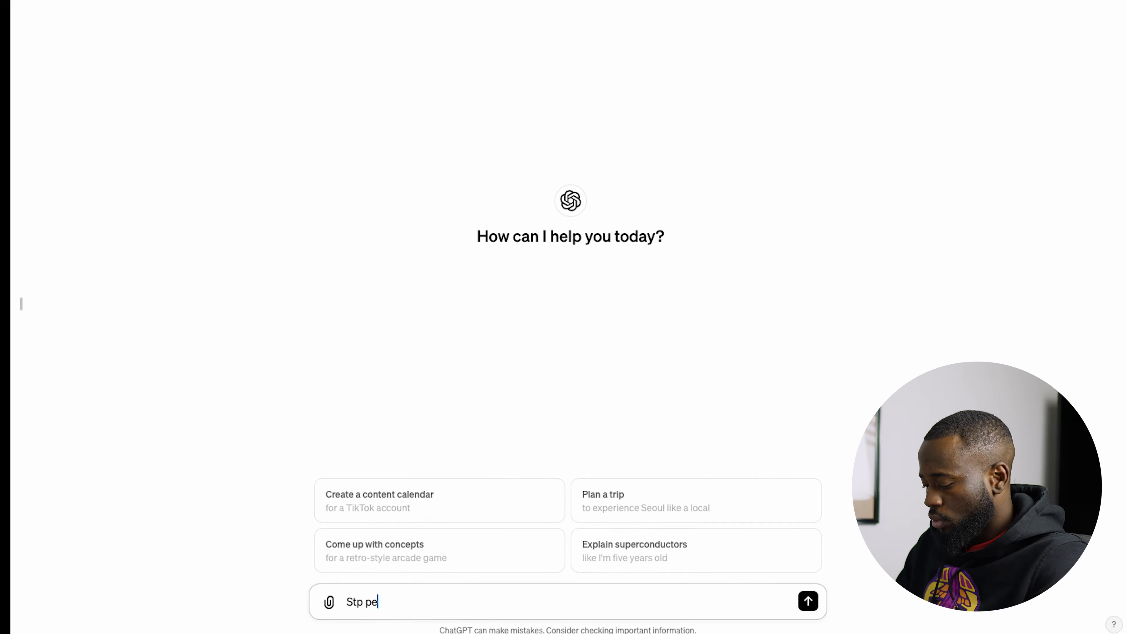
type("ux tu")
key("BackSpace")
type("u me crée un brief fictif")
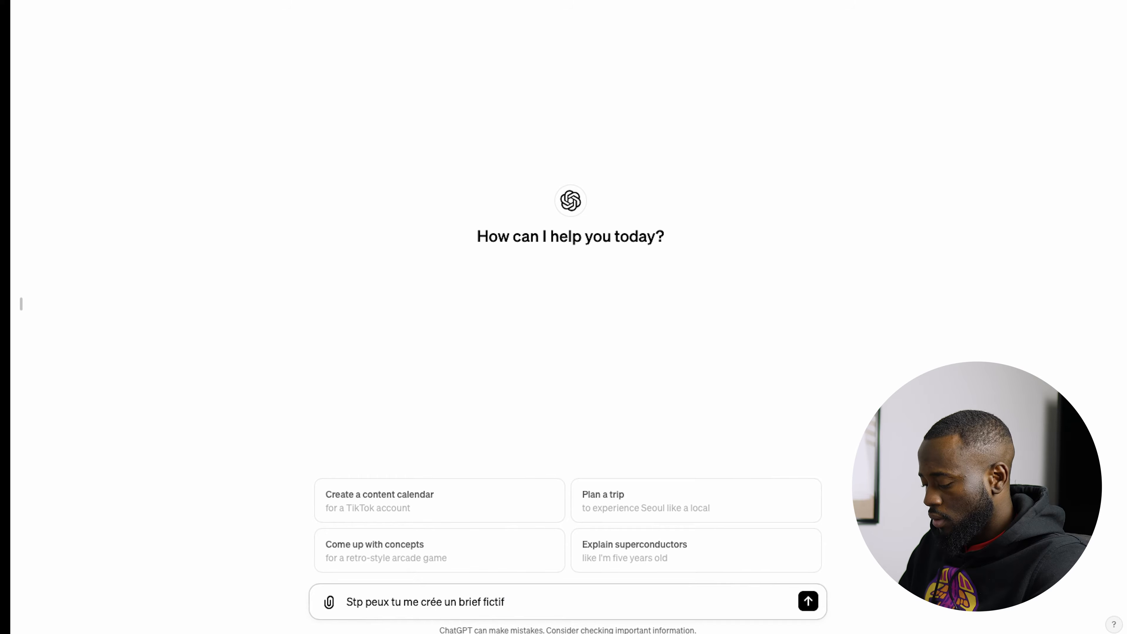
type(" pou")
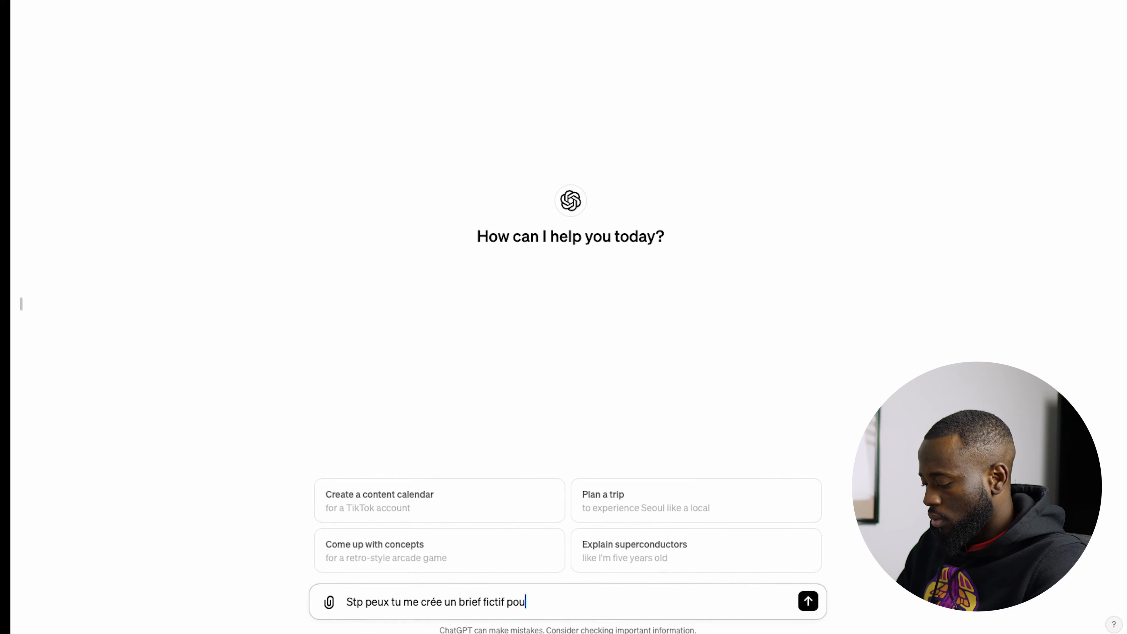
type("r un Logo d")
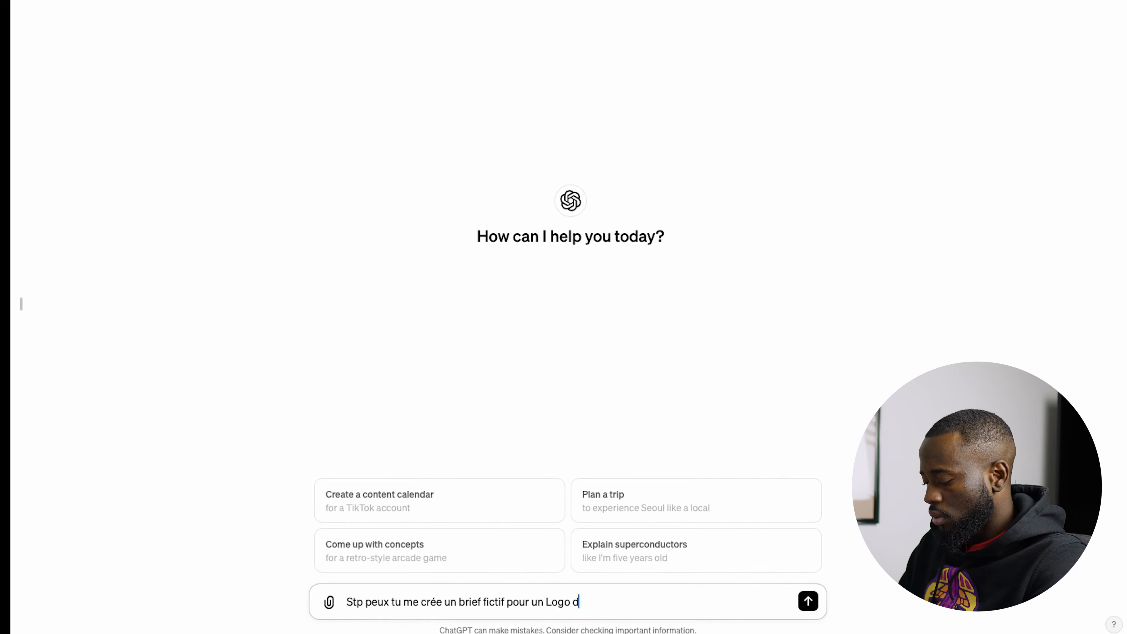
type("esign ?")
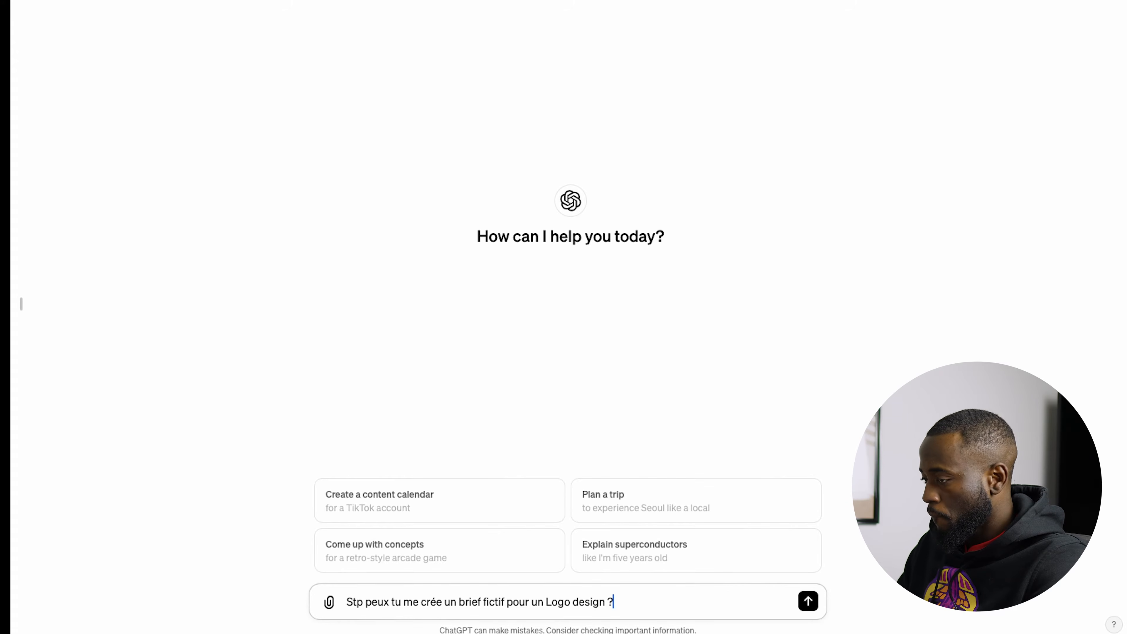
key("Return")
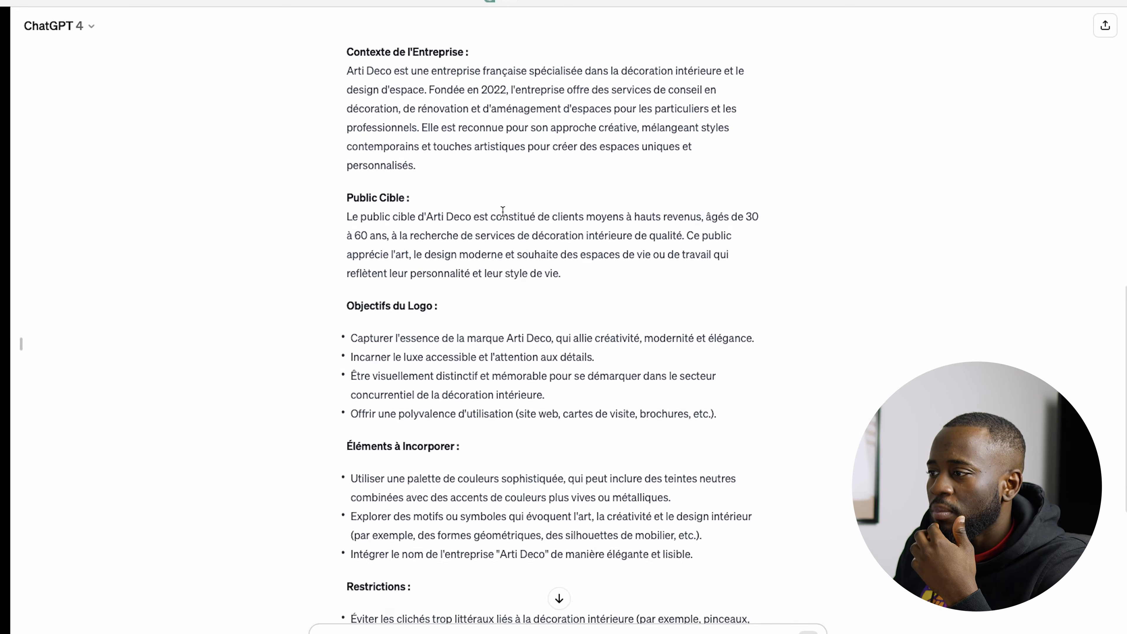
Step: Read through the generated logo brief, covering company context, target audience, logo objectives, elements to incorporate, restrictions and delivery
scroll(503, 211, "down", 5)
scroll(503, 211, "up", 11)
scroll(503, 211, "down", 2)
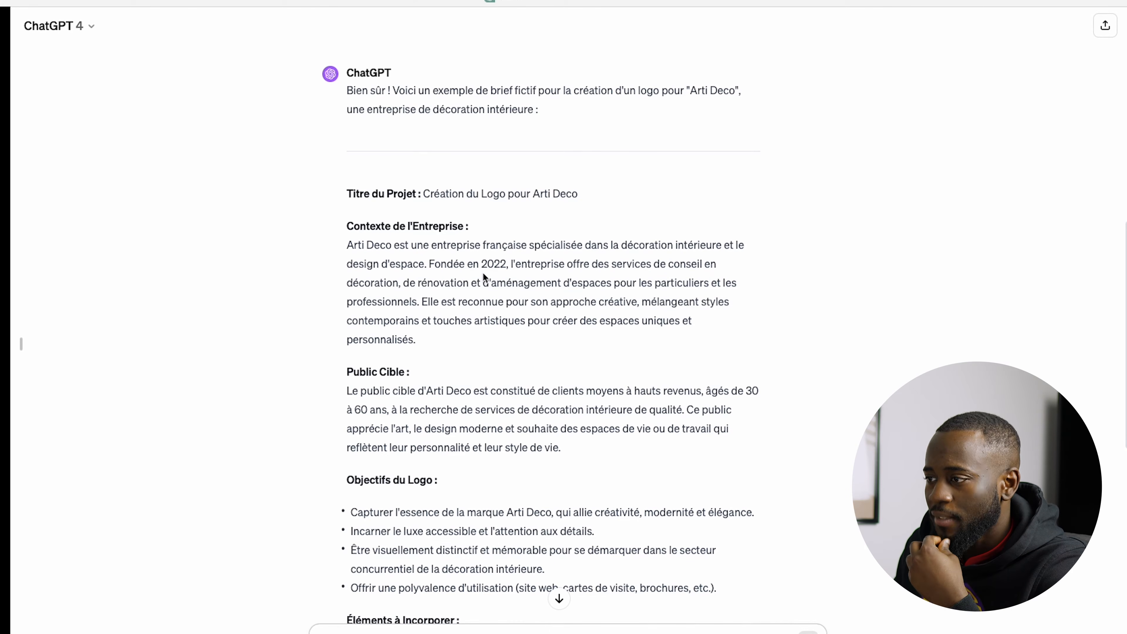
scroll(483, 272, "down", 2)
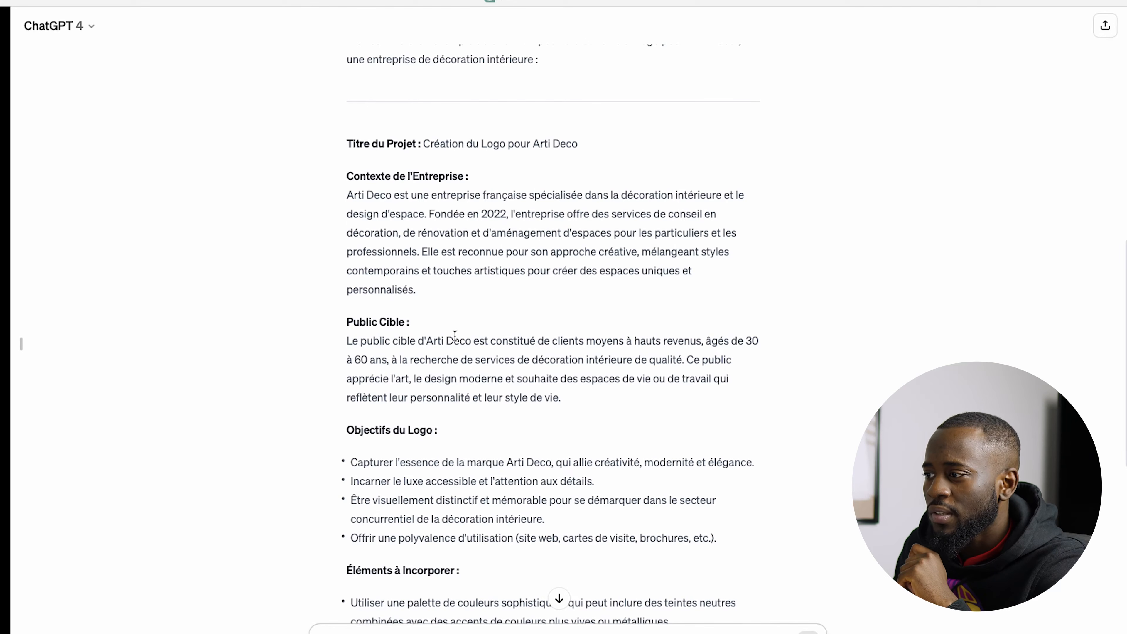
scroll(455, 336, "down", 3)
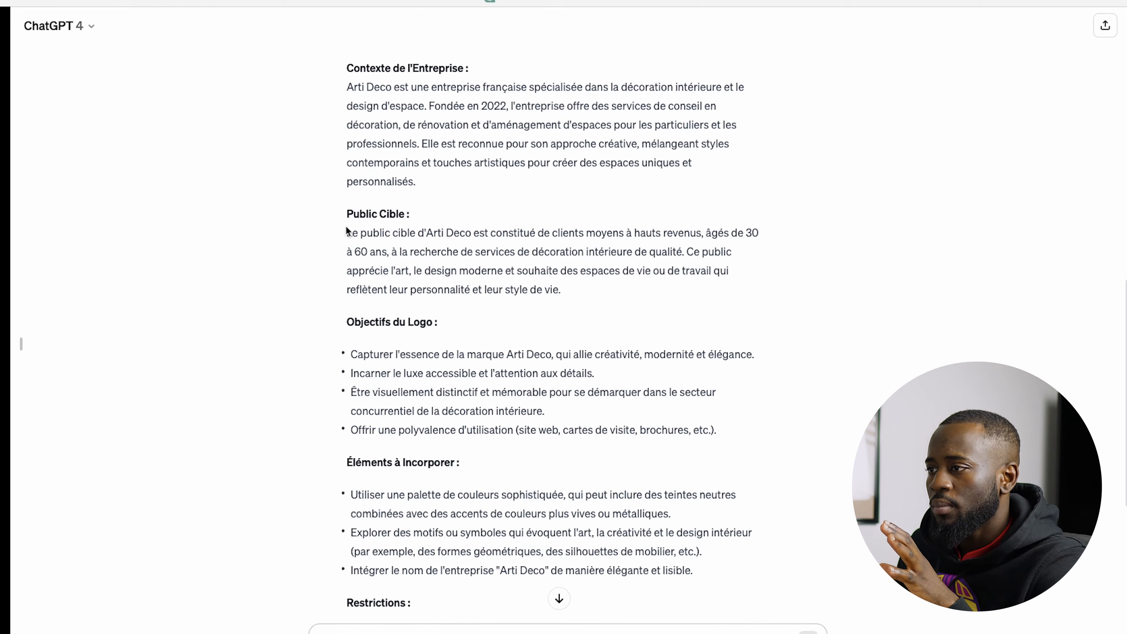
left_click_drag(347, 230, 552, 302)
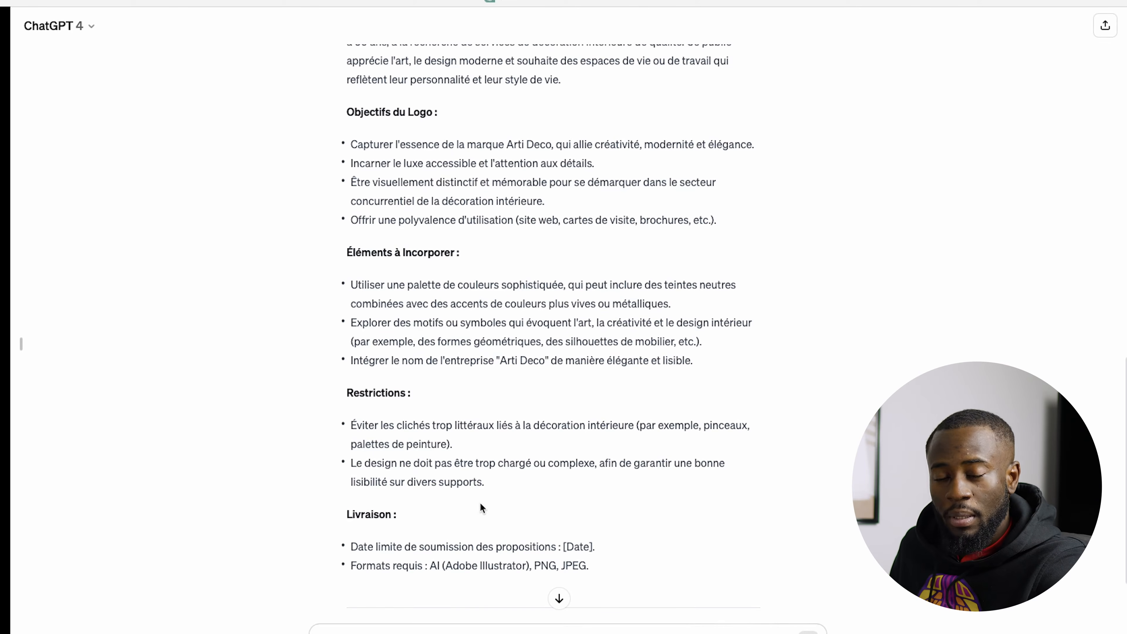
scroll(480, 502, "up", 5)
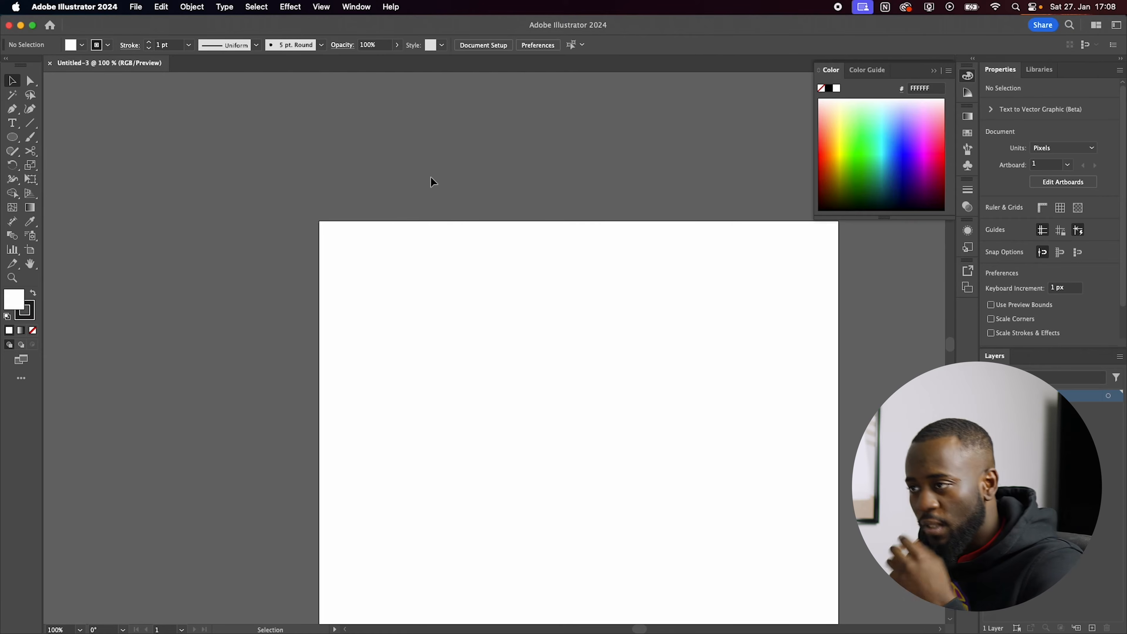
Step: In Illustrator, add a "Lorem ipsum" point text on the artboard and enlarge it to about 65 pt
scroll(476, 196, "down", 3)
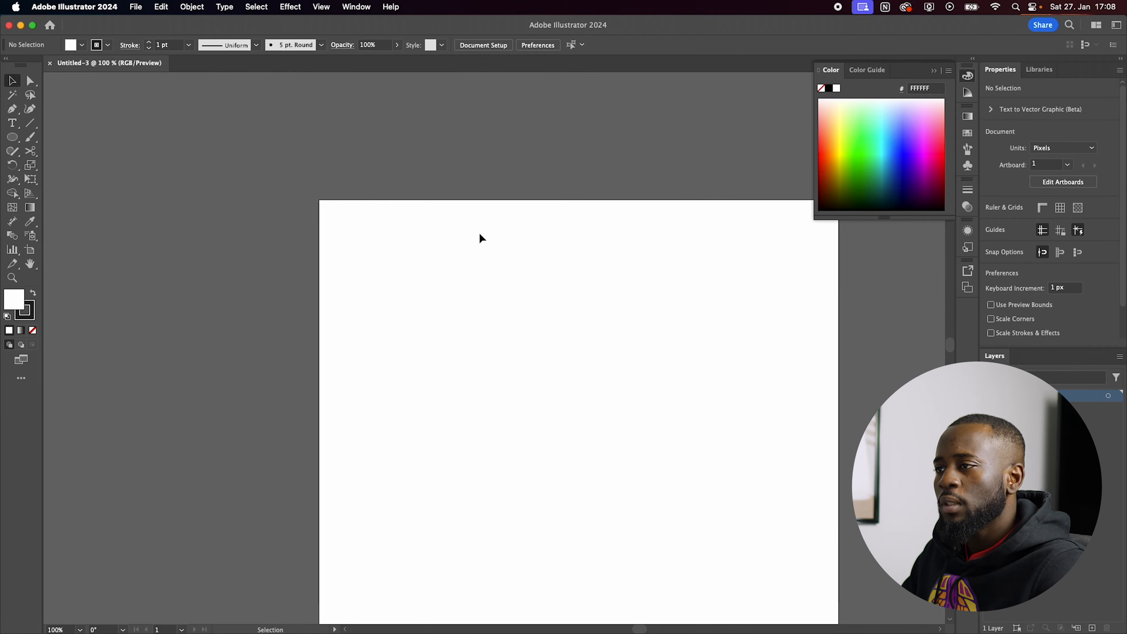
scroll(478, 234, "down", 2)
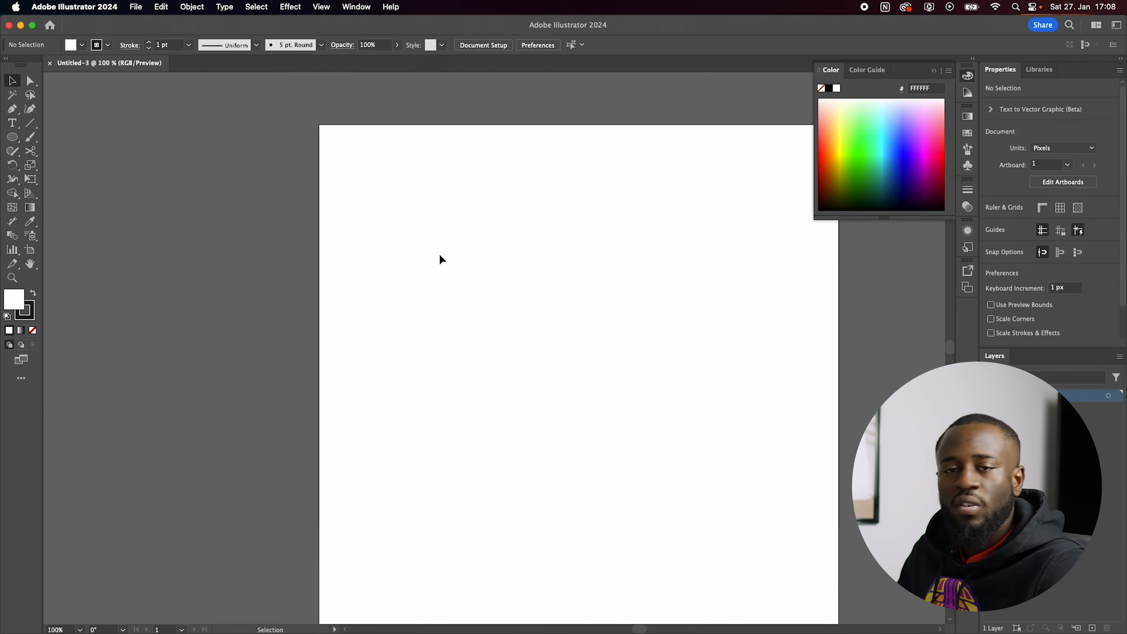
left_click_drag(608, 365, 536, 334)
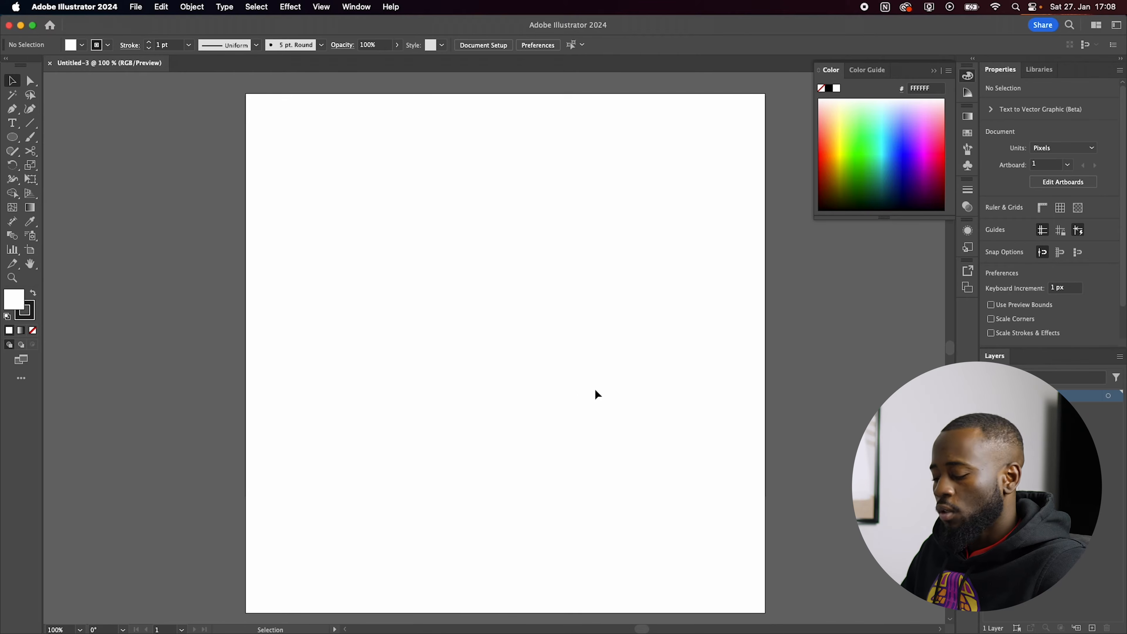
key("t")
left_click(476, 254)
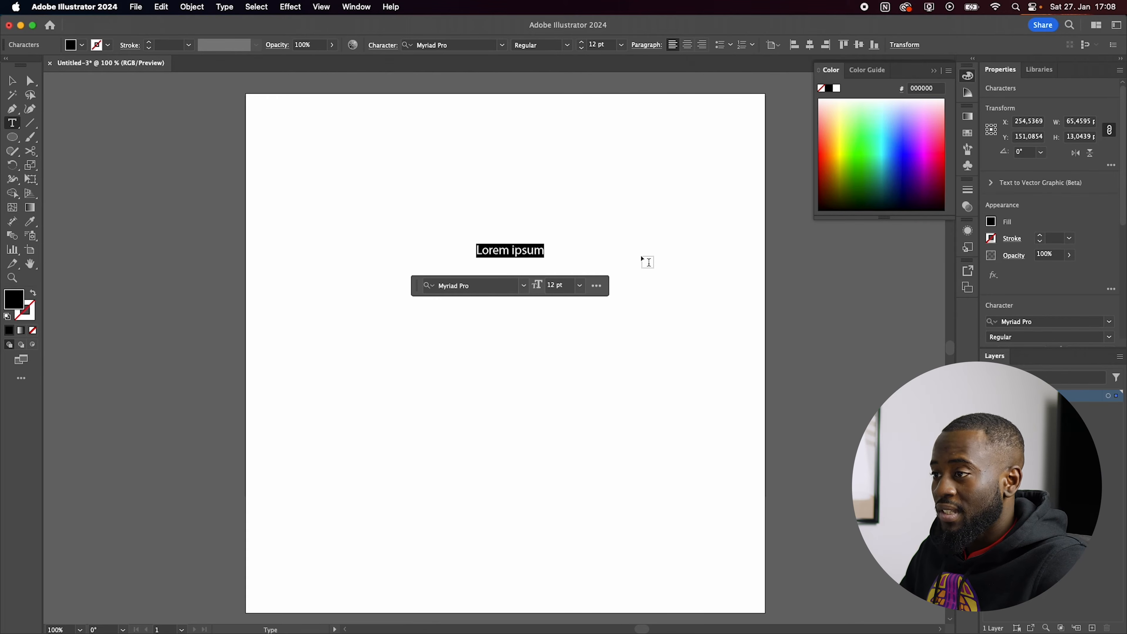
left_click(13, 80)
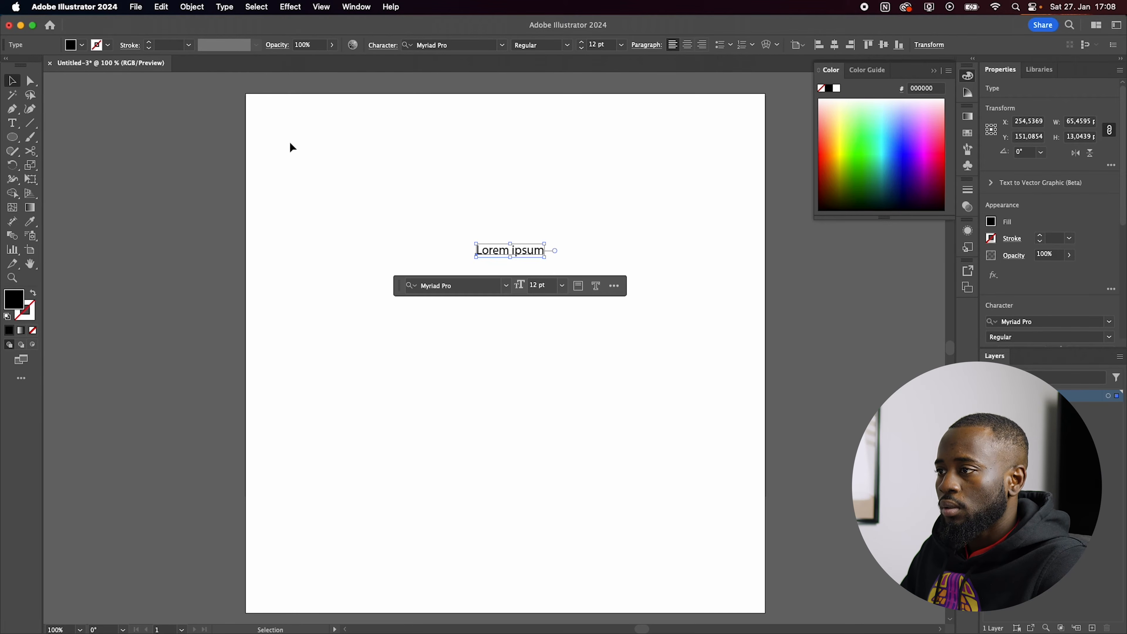
left_click_drag(545, 258, 695, 287)
Step: Duplicate the enlarged text line below the original
left_click(620, 433)
left_click(532, 244)
left_click_drag(538, 252, 537, 330)
left_click(571, 218)
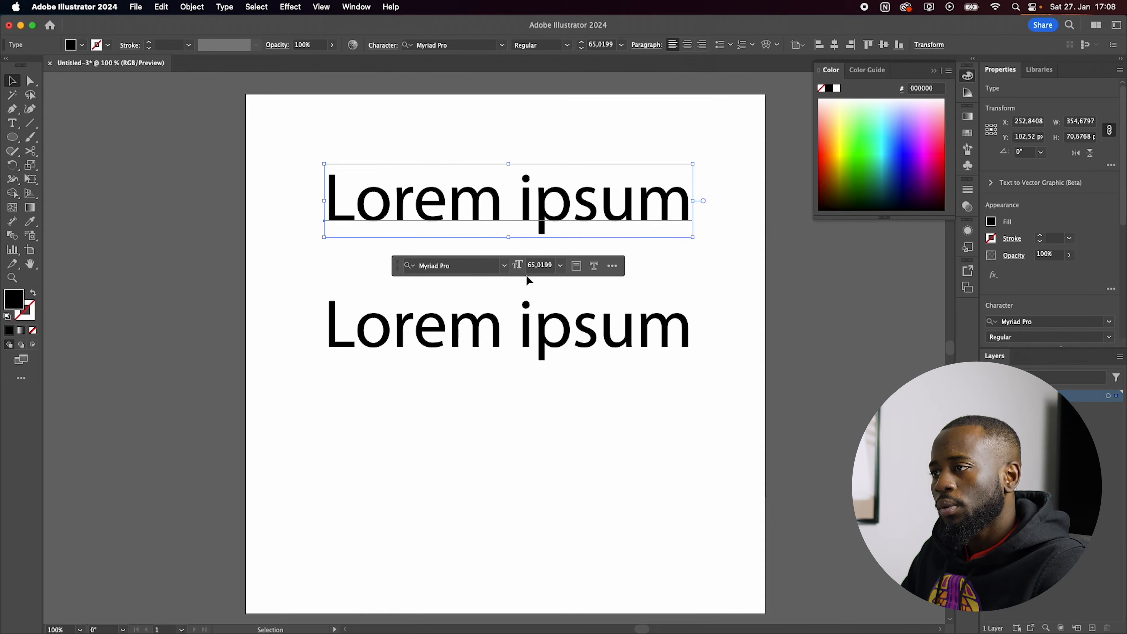
Step: Browse the font previews on the lower text line and apply Didot to it
left_click(530, 299)
left_click(1109, 322)
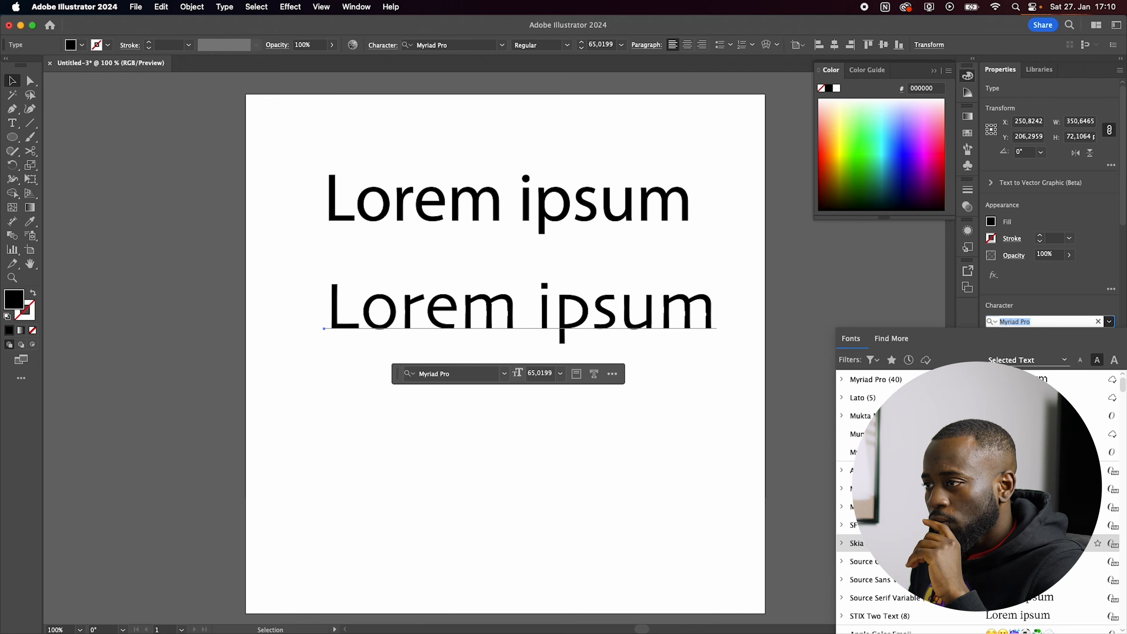
key("Down")
key("Down")
key("Down")
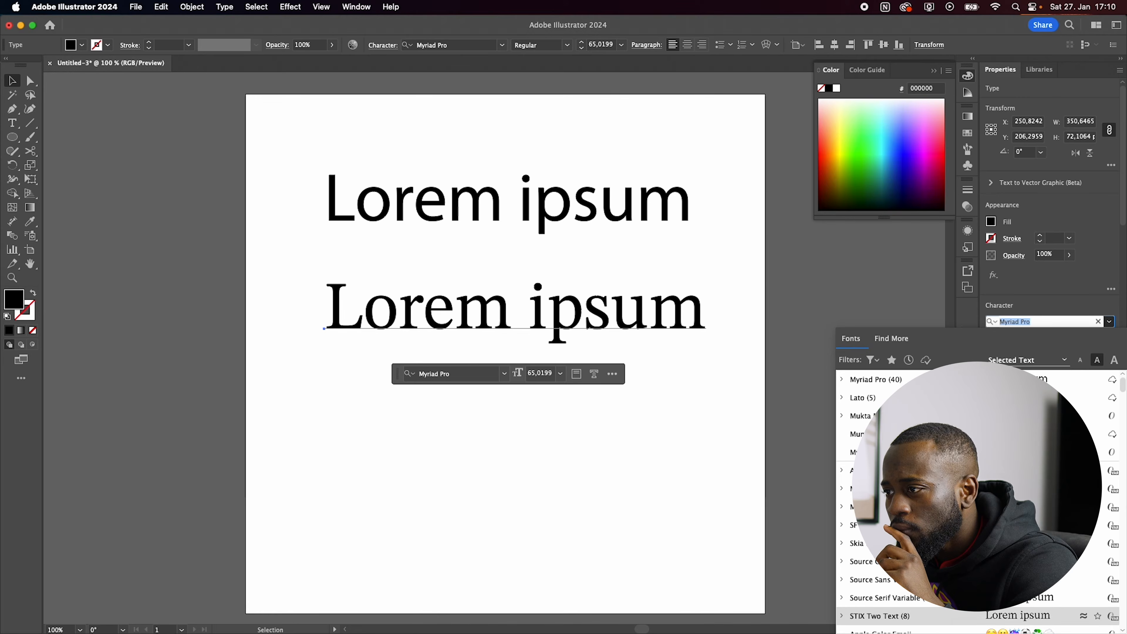
key("Down")
key("Down")
key("Down")
key("Down")
key("Down")
key("Down")
key("Down")
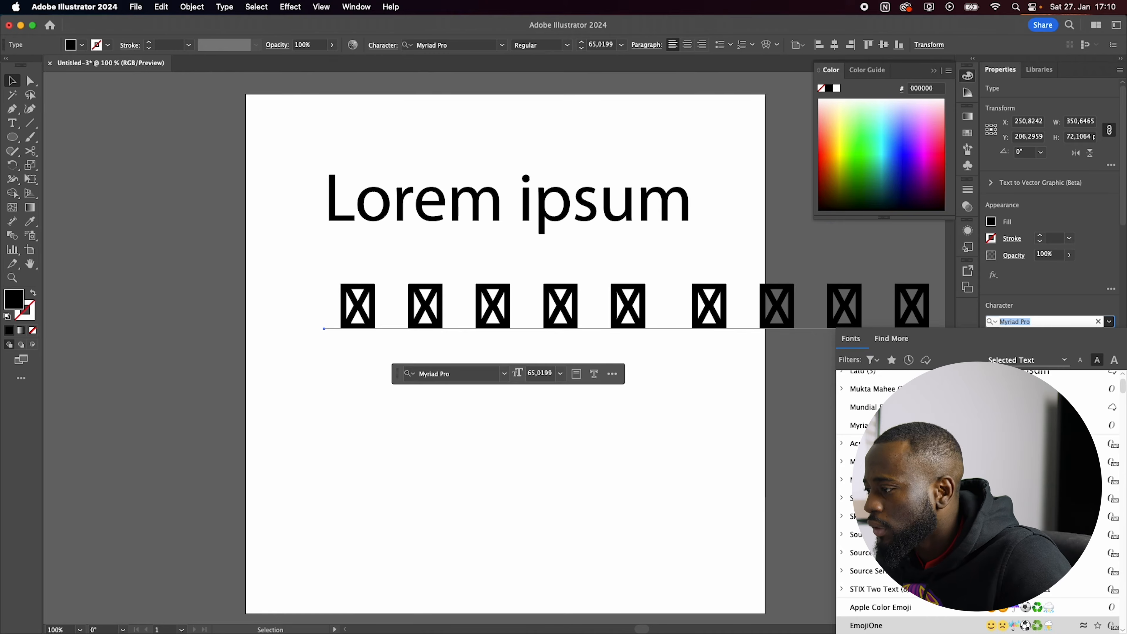
key("Down")
key("Down")
key("Down")
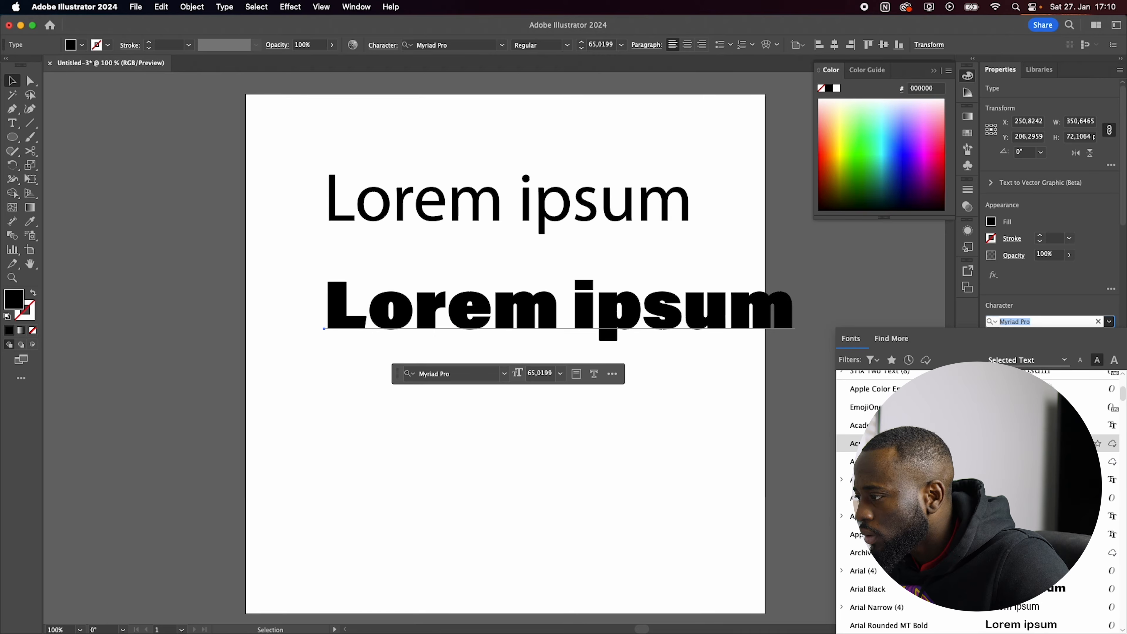
key("Down")
key("Down")
key("Down")
key("Down")
key("Down")
key("Down")
key("Down")
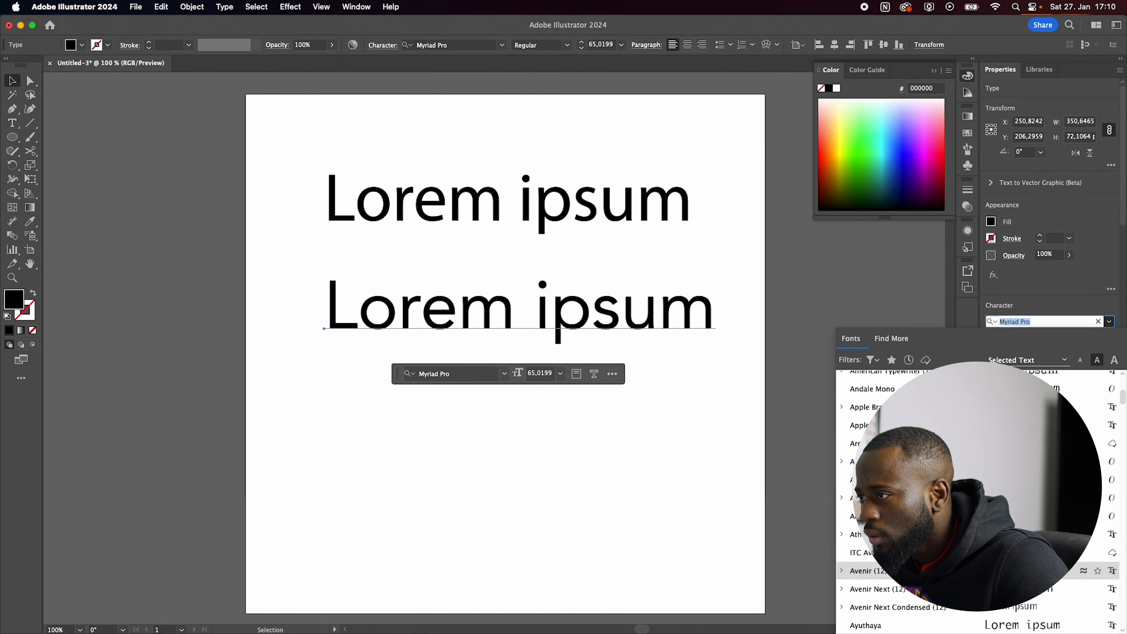
key("Down")
key("Down")
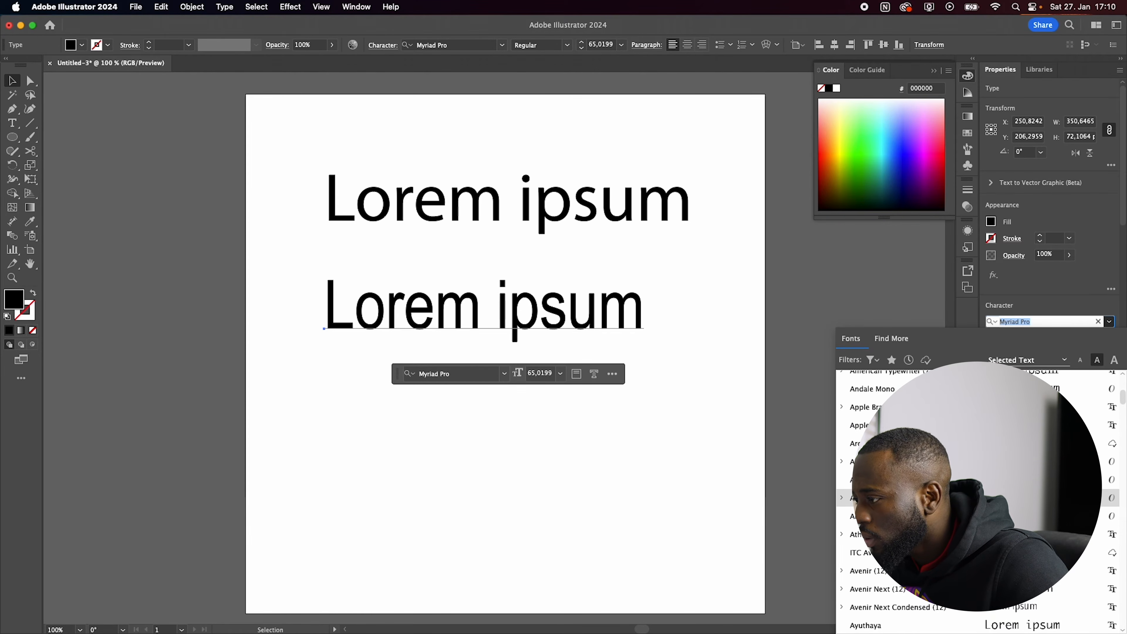
scroll(931, 605, "down", 12)
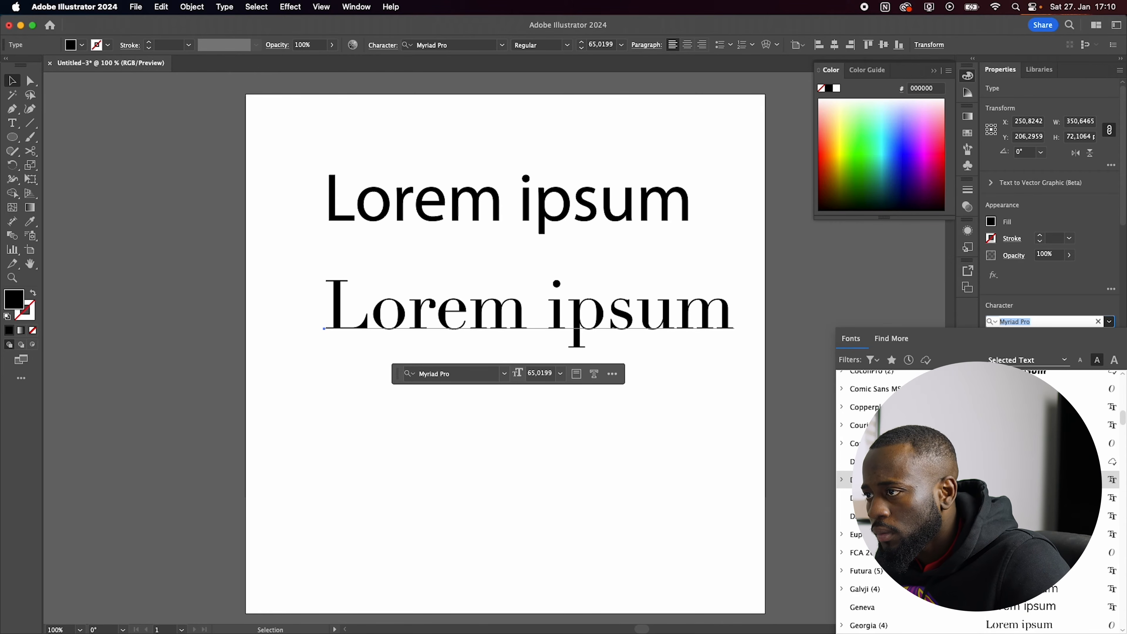
left_click(932, 480)
left_click(605, 488)
Step: Move the Didot line up under the first line and place a copy below it set in Lato Hairline
left_click_drag(554, 342, 560, 302)
left_click_drag(560, 303, 560, 391)
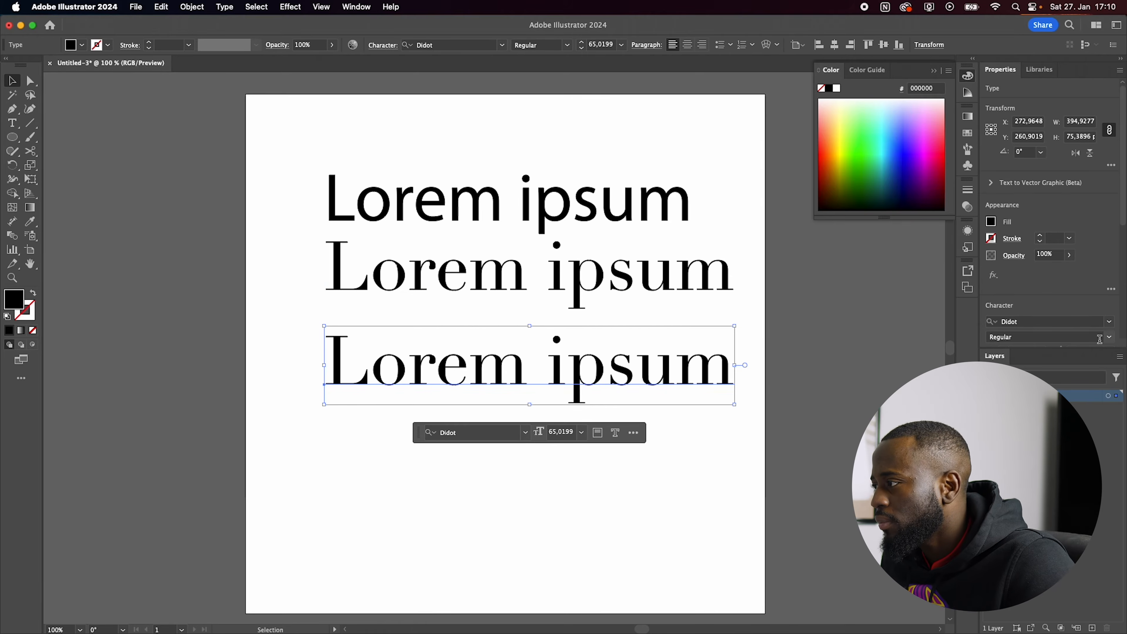
left_click(1110, 321)
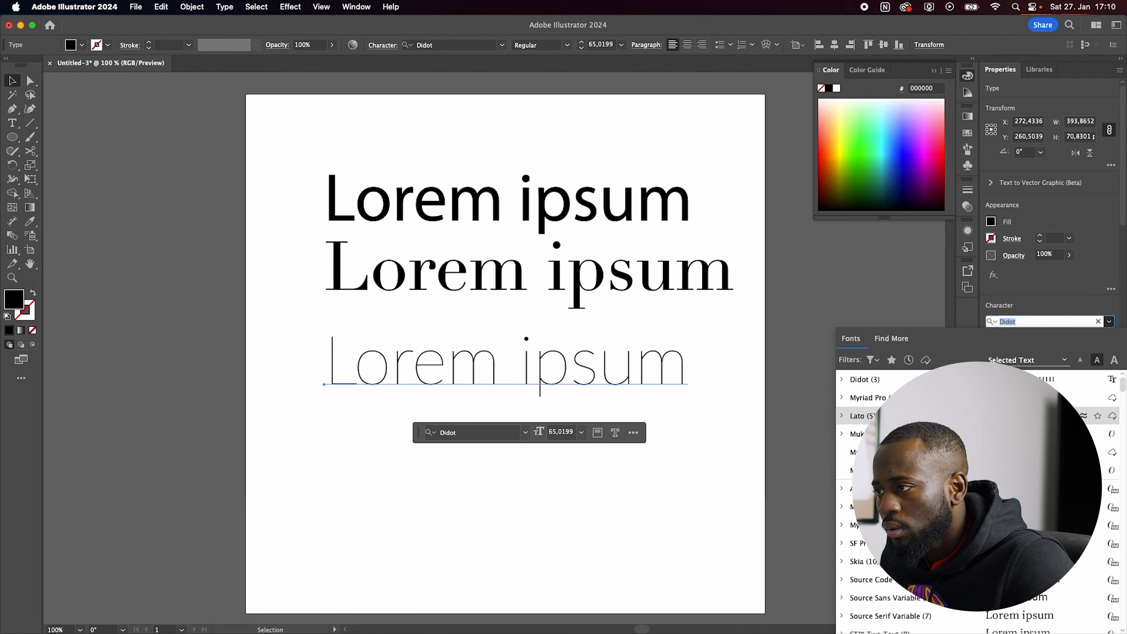
left_click(932, 416)
left_click(549, 450)
Step: Duplicate the Lato line below itself and set the copy's font to SF Pro
left_click_drag(572, 488, 572, 489)
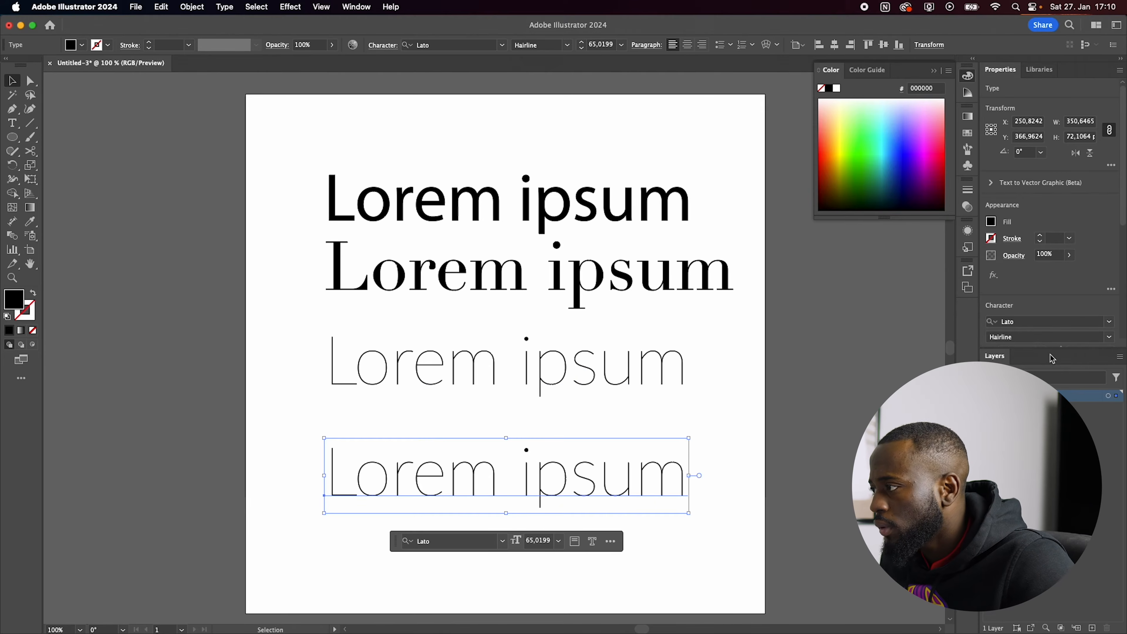
left_click(1108, 322)
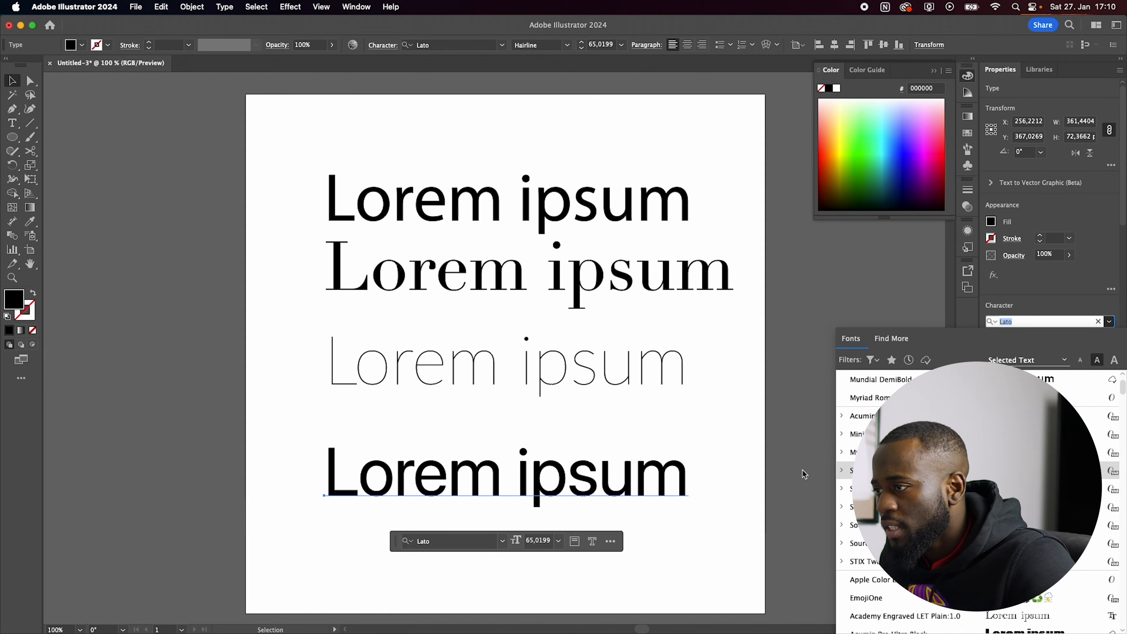
left_click(977, 470)
left_click(780, 419)
Step: Duplicate the artboard with its four text lines to the right of the original artboard
left_click_drag(779, 418, 605, 414)
key("super+minus")
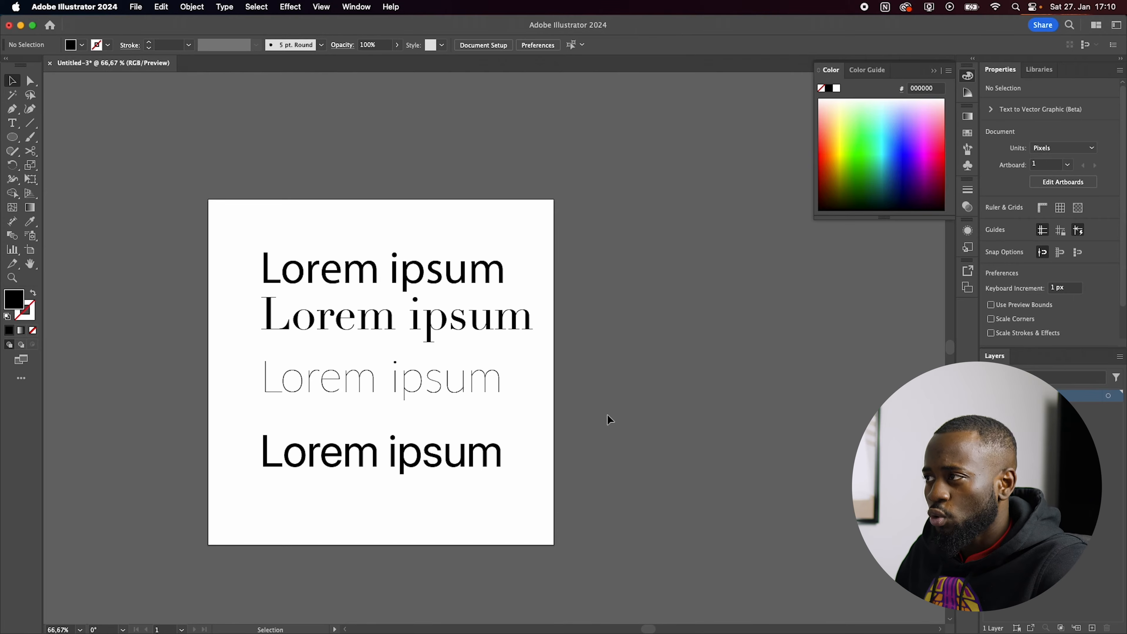
key("super+minus")
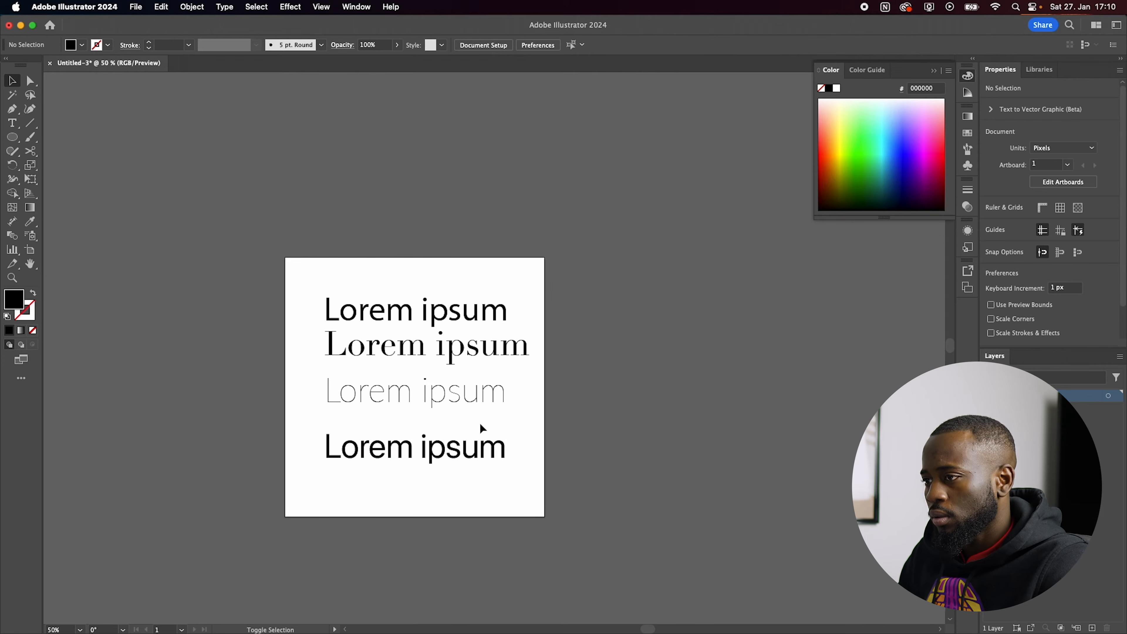
key("shift+o")
left_click_drag(480, 422, 797, 425)
key("v")
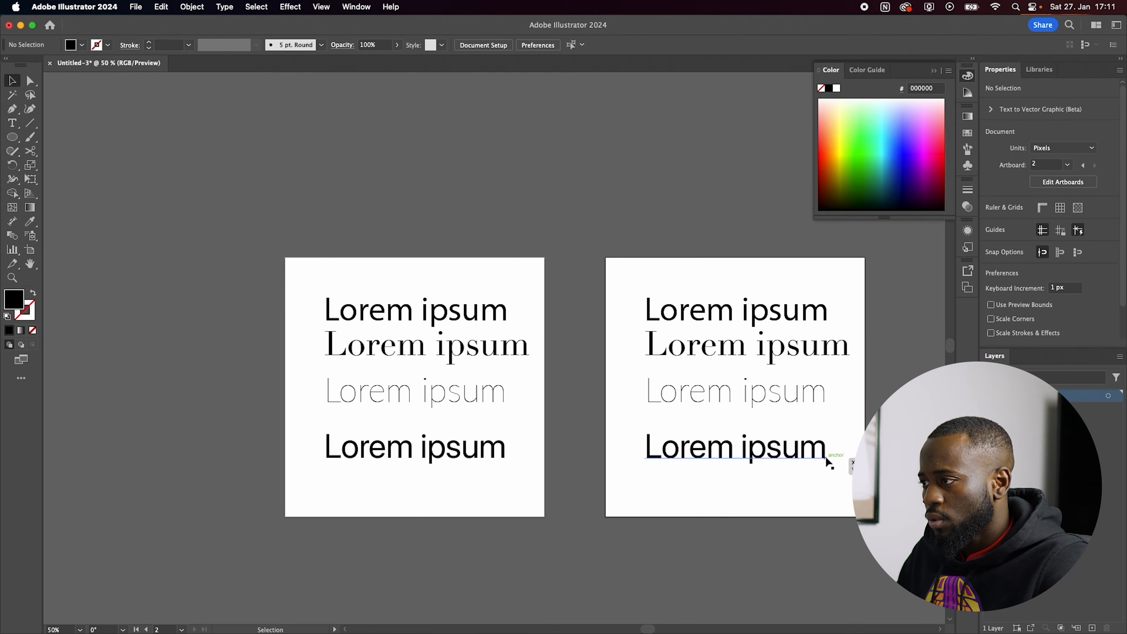
Step: Delete the Myriad Pro and Didot text lines from the second artboard
key("super+plus")
key("super+plus")
left_click(616, 328)
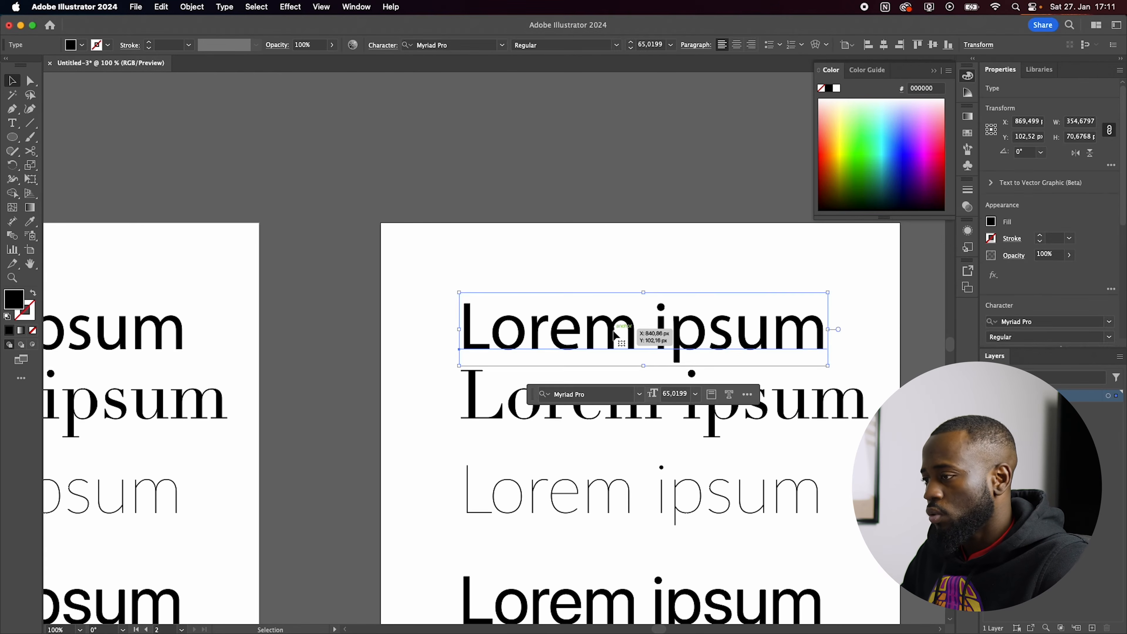
key("Delete")
scroll(775, 437, "down", 1)
scroll(774, 433, "up", 2)
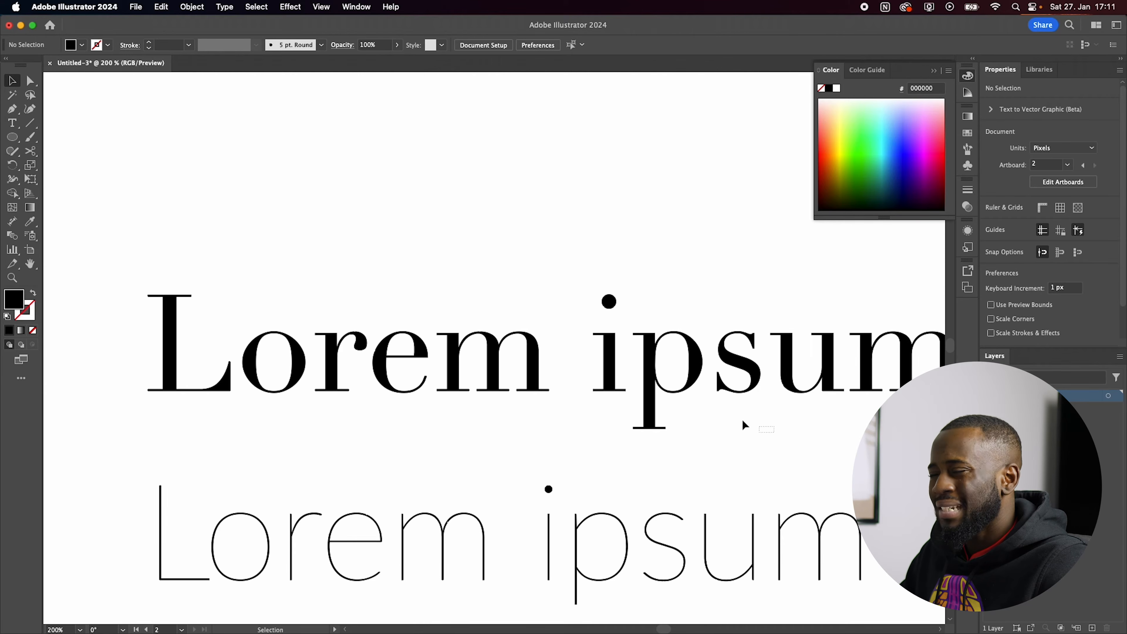
left_click(485, 308)
key("Delete")
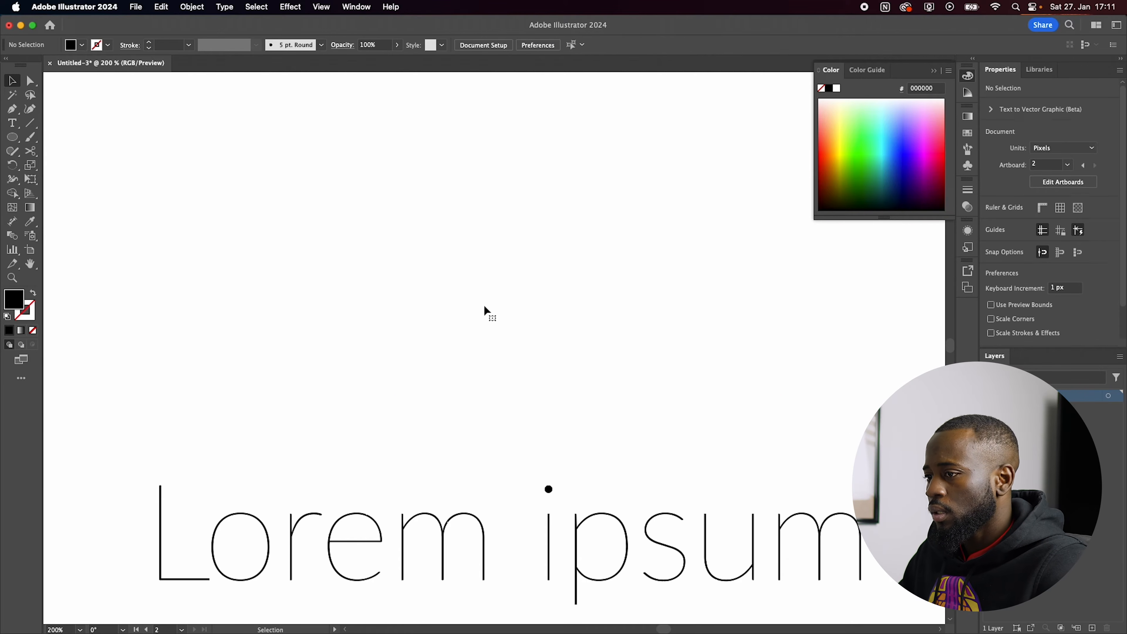
Step: Set the Lato Hairline text line on the second artboard to the Bold weight
scroll(421, 332, "down", 4)
scroll(403, 449, "up", 3)
scroll(651, 471, "down", 3)
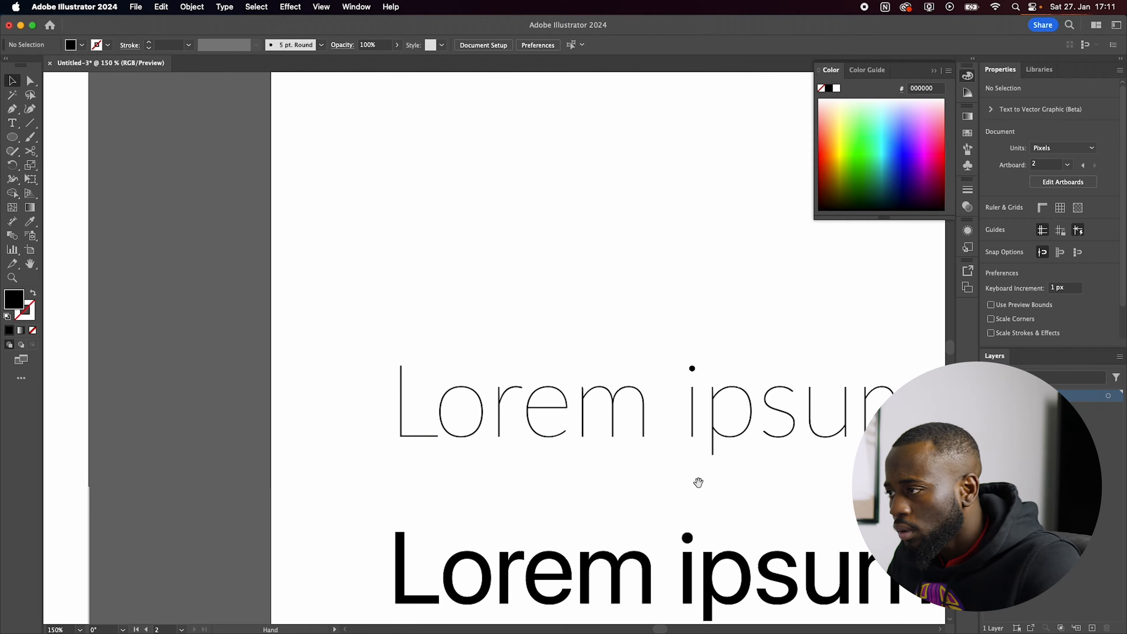
scroll(587, 380, "right", 5)
scroll(588, 377, "up", 1)
scroll(585, 384, "down", 1)
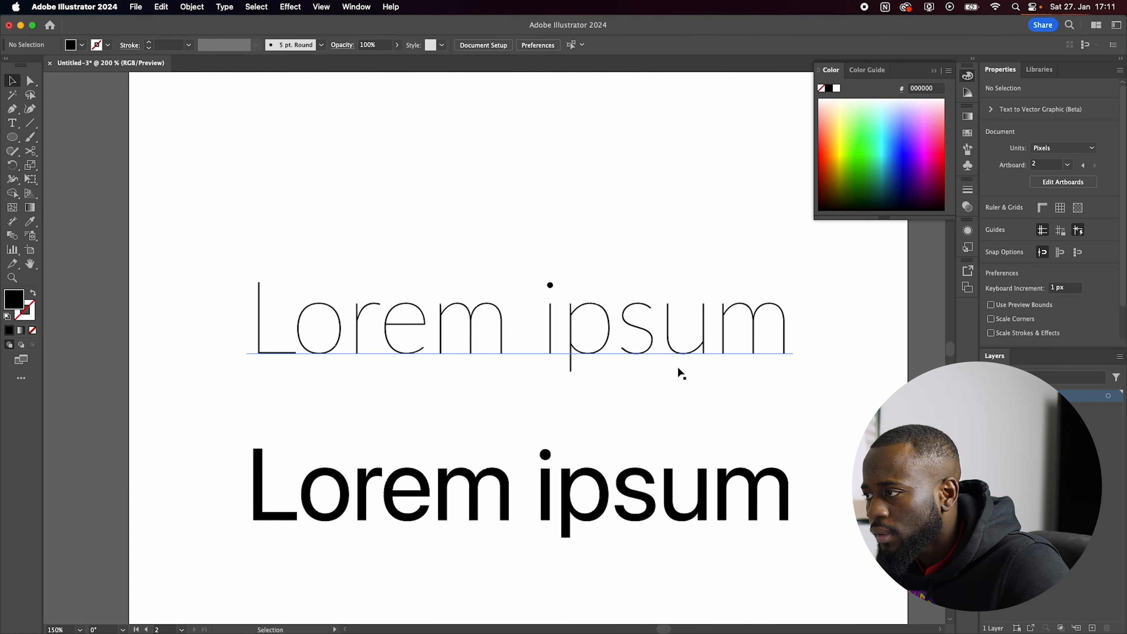
left_click(680, 372)
left_click(1112, 338)
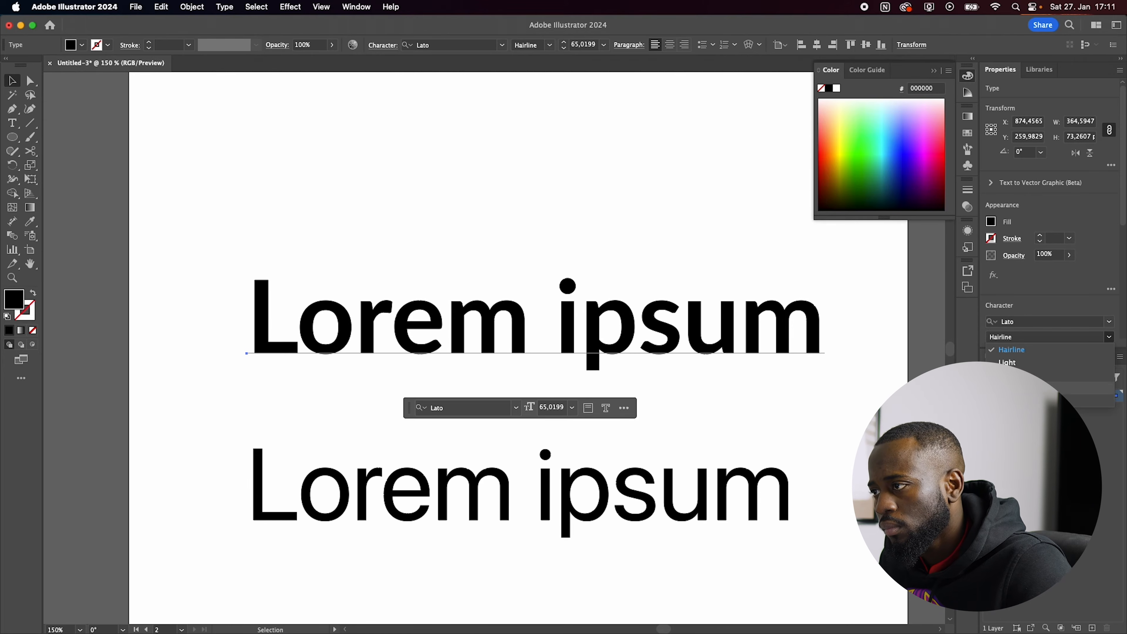
left_click(1016, 388)
Step: Examine the Lato Bold letterforms up close and compare them with the other text lines on both artboards
scroll(560, 314, "up", 1)
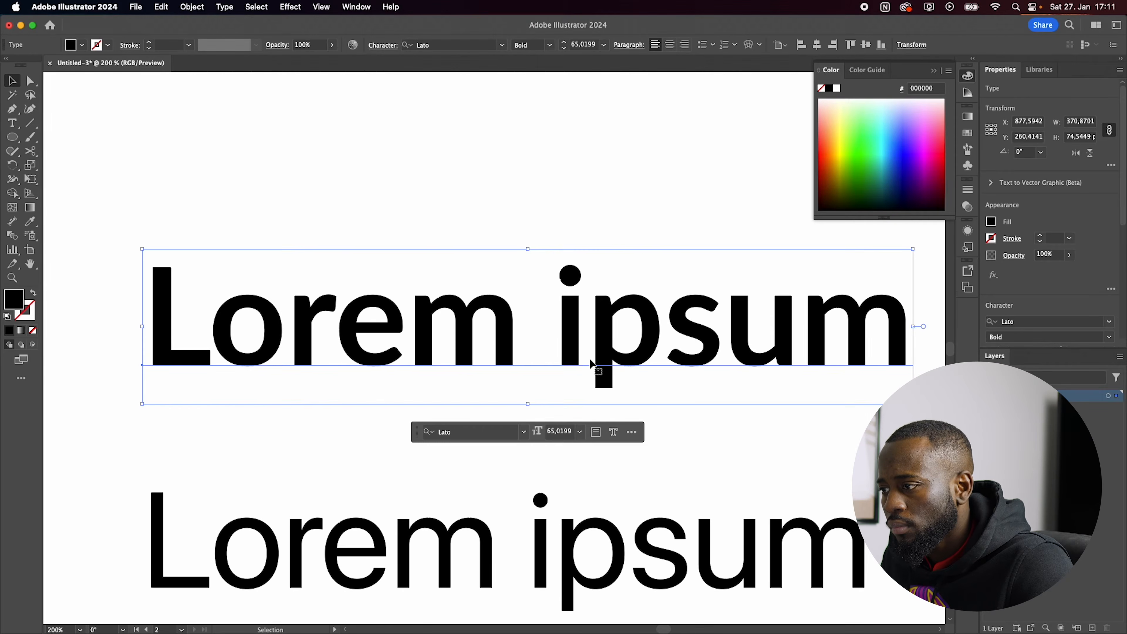
scroll(589, 335, "down", 1)
scroll(294, 292, "up", 6)
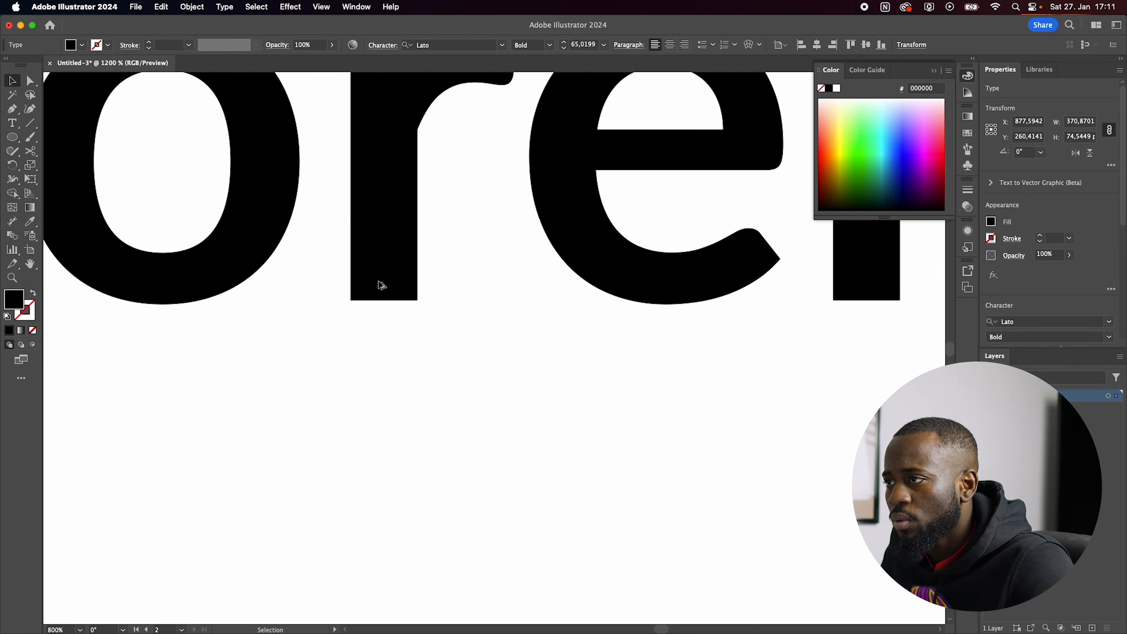
scroll(390, 267, "up", 4)
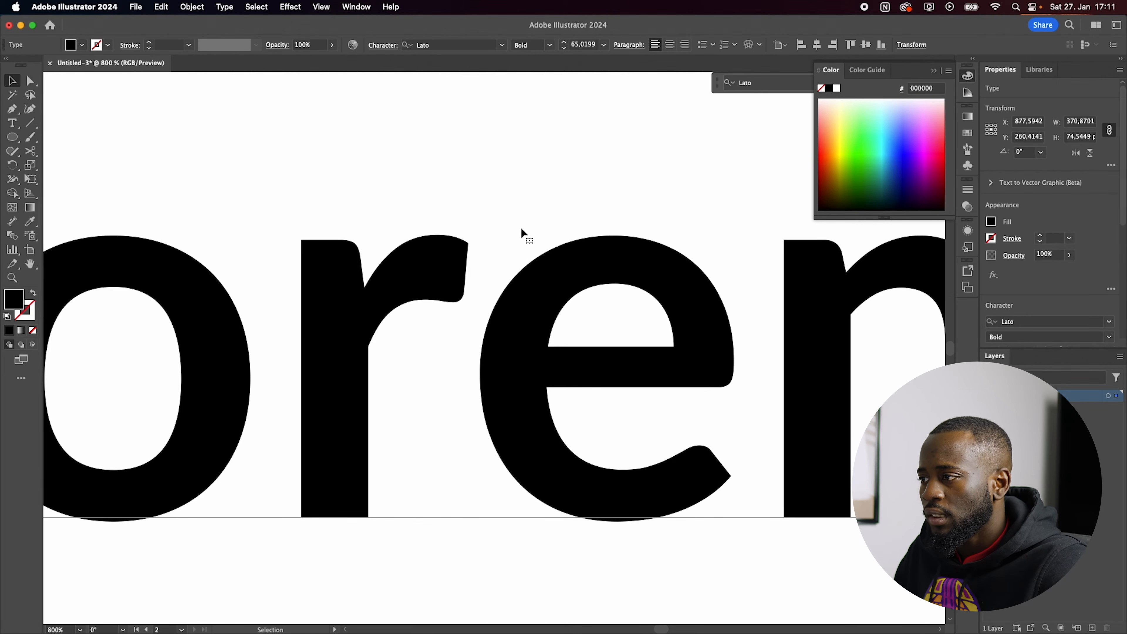
scroll(370, 273, "down", 3)
scroll(800, 328, "up", 3)
scroll(553, 327, "down", 3)
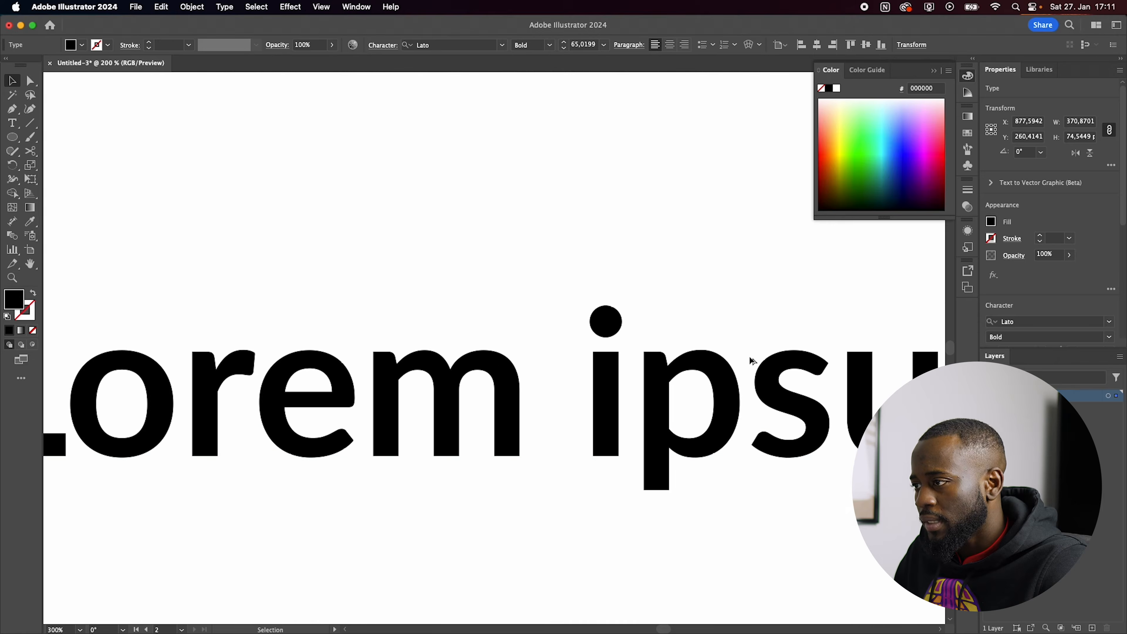
scroll(644, 377, "up", 3)
scroll(644, 378, "down", 4)
scroll(663, 360, "up", 3)
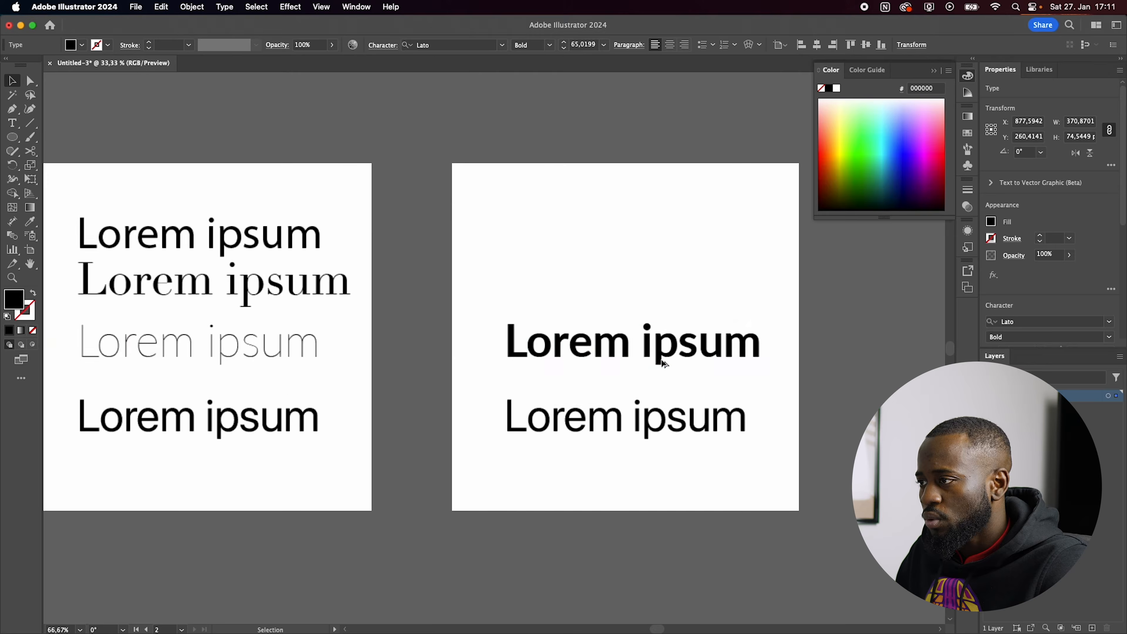
scroll(644, 347, "down", 1)
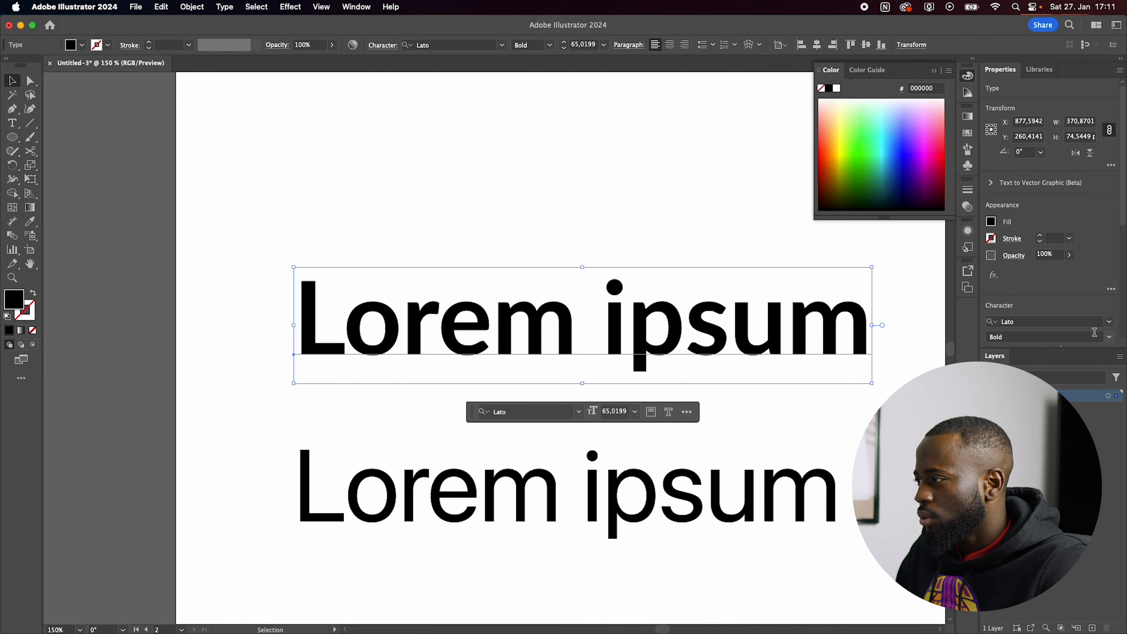
Step: Set the Lato line to Hairline and delete the SF Pro line below it
left_click(1109, 336)
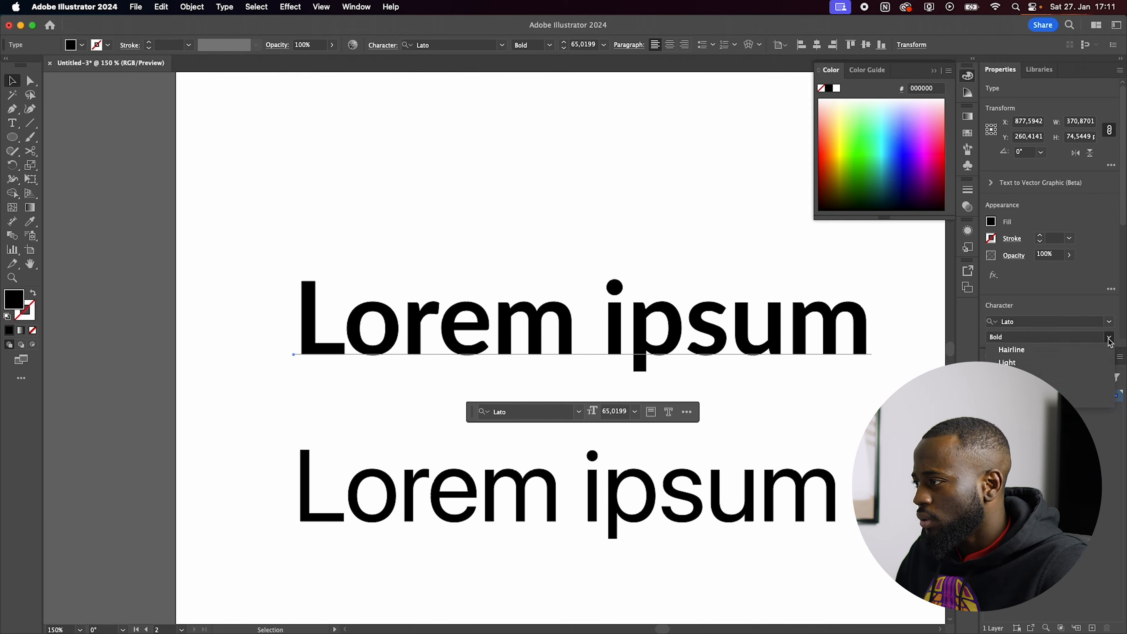
left_click(1015, 350)
left_click(683, 516)
key("Delete")
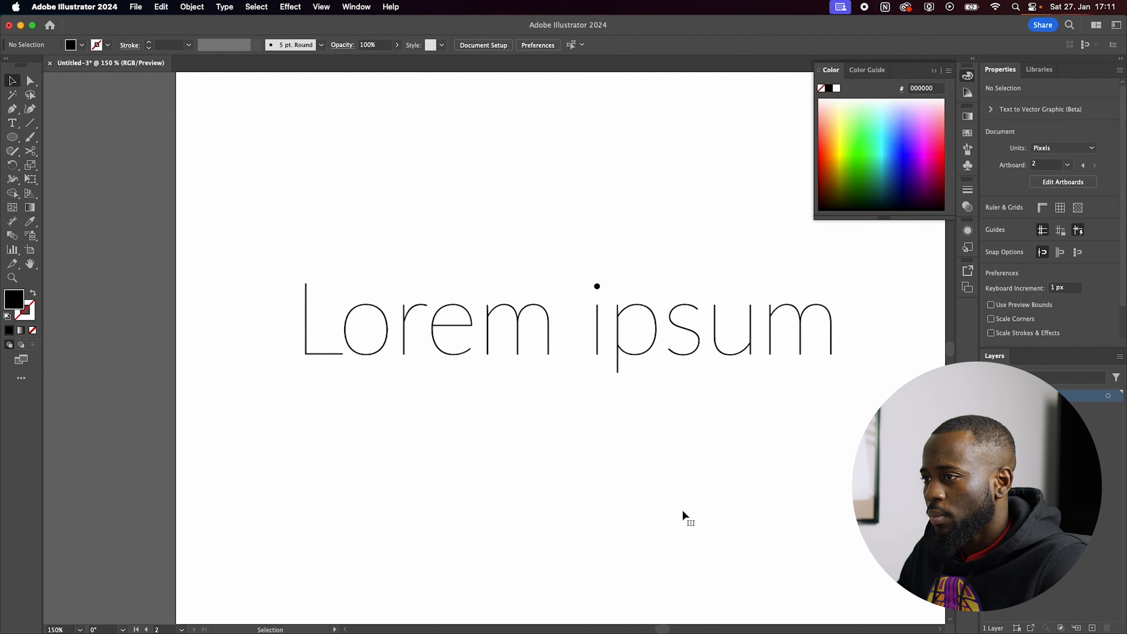
Step: Place a copy of the Lato Hairline line beneath the original and give the lower line a 6 pt stroke
left_click(365, 335)
left_click_drag(365, 335, 607, 346)
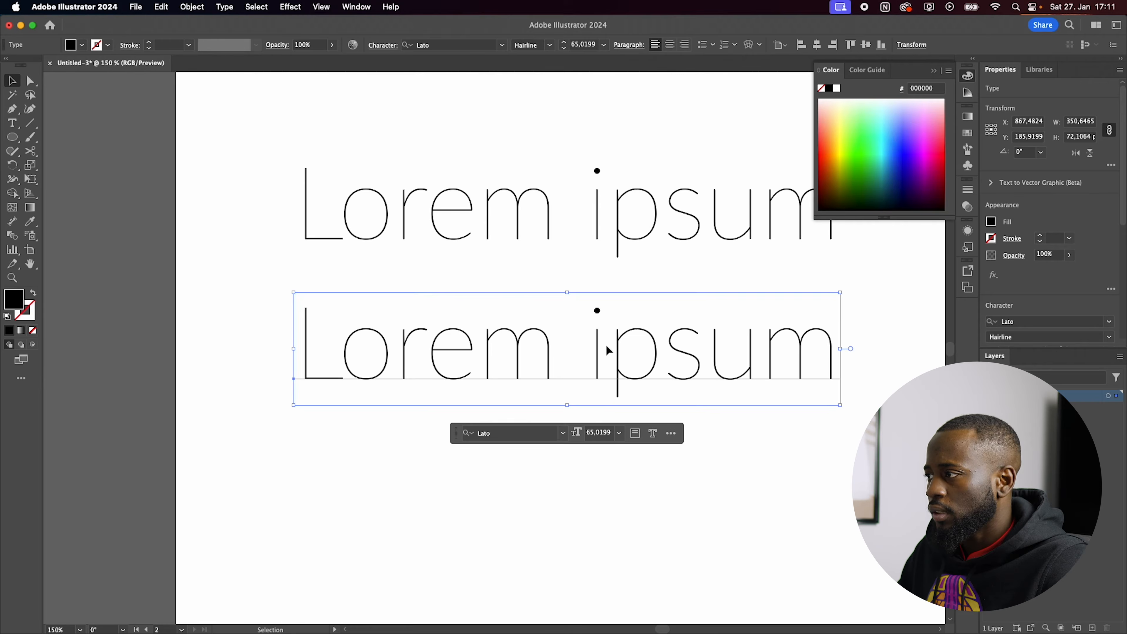
left_click(1039, 239)
left_click(1040, 239)
left_click(1040, 239)
left_click(1040, 239)
left_click(1039, 239)
left_click(1039, 239)
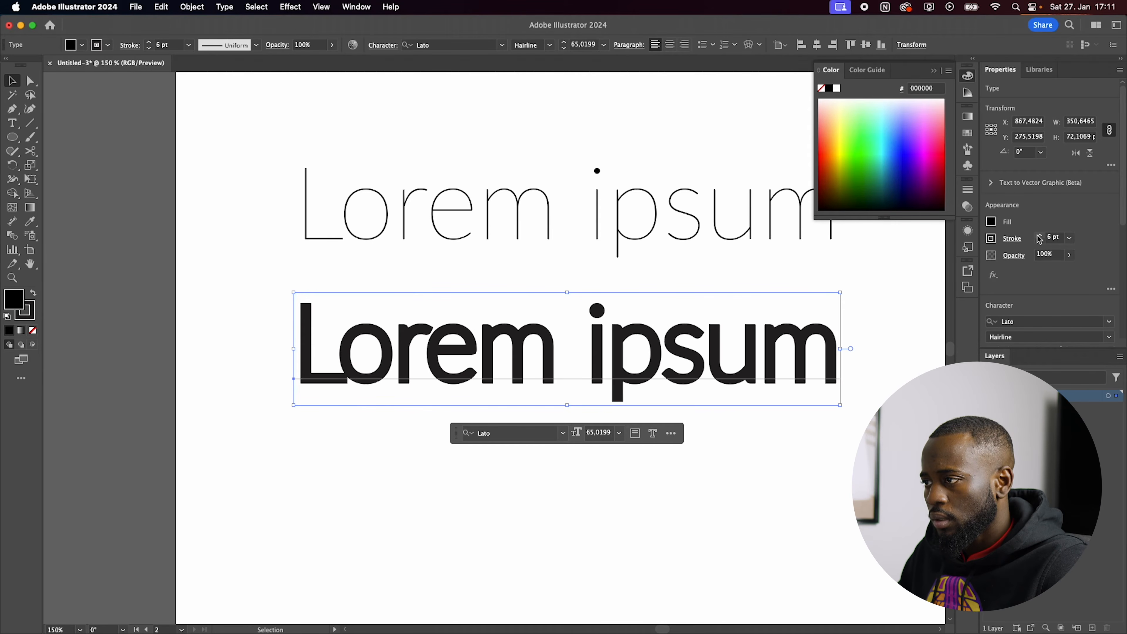
Step: Replace the text of the stroked line with ArtiDeco
triple_click(646, 314)
type("Arti")
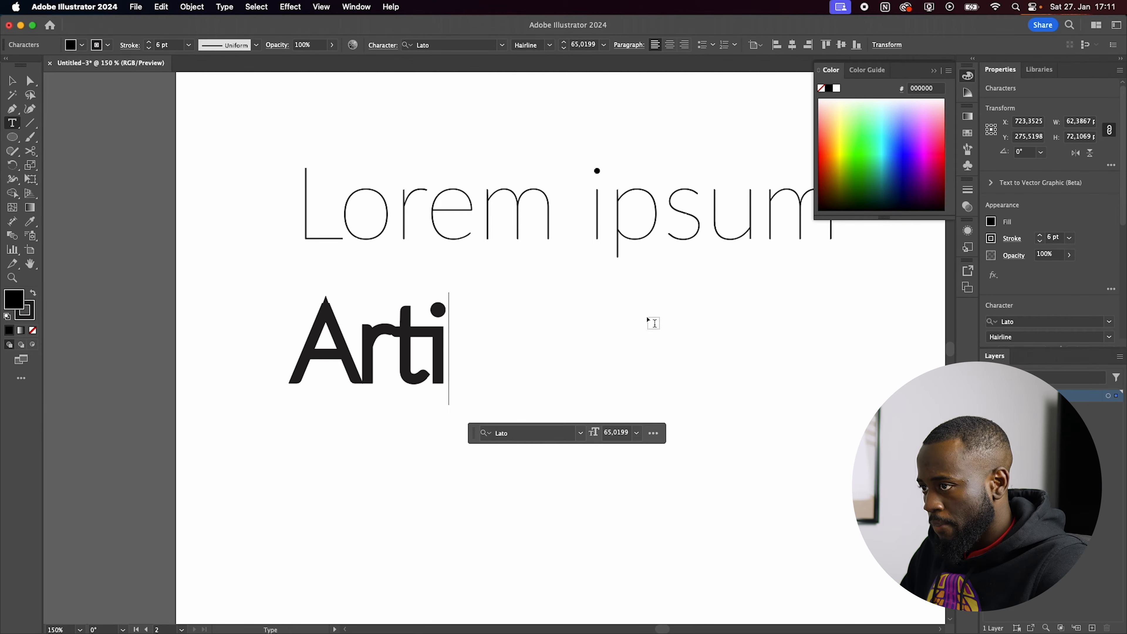
type("D")
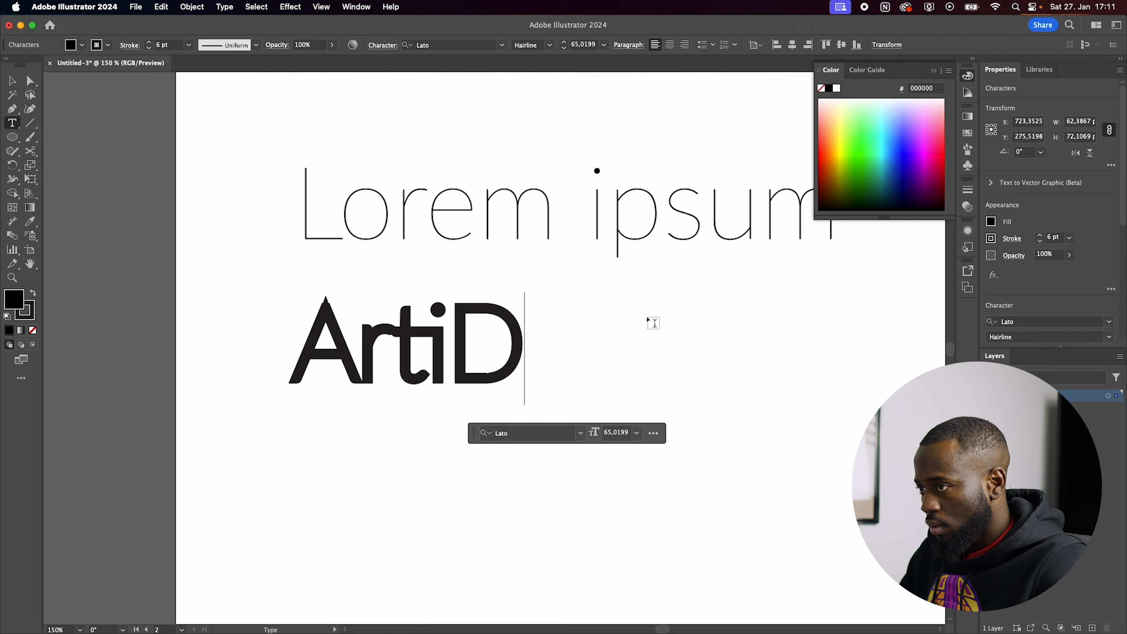
type("ecor")
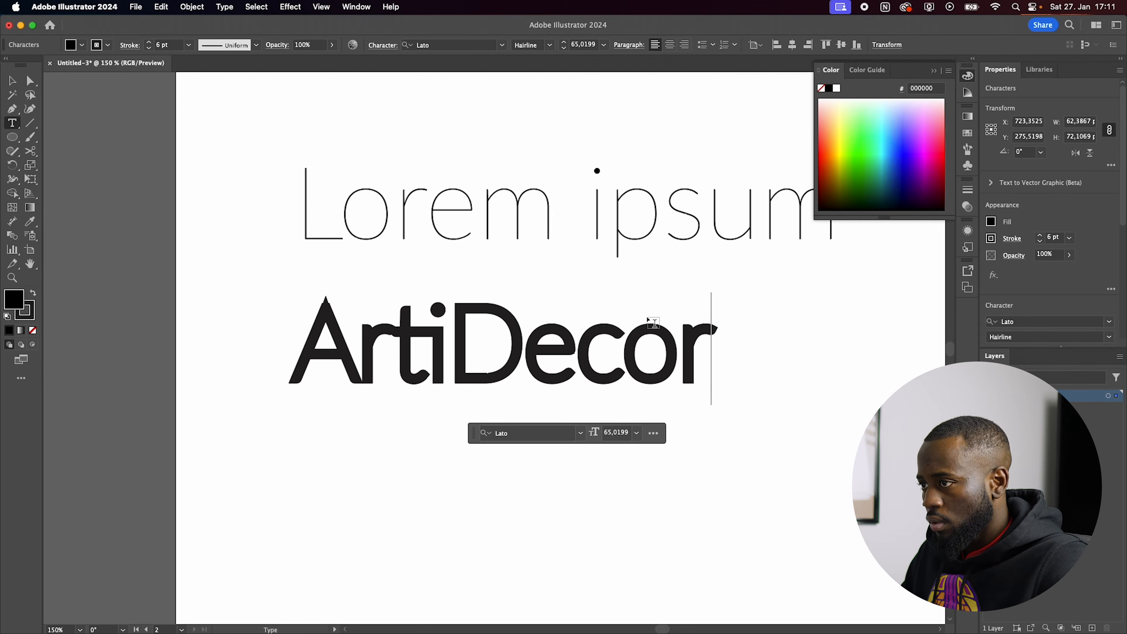
key("Escape")
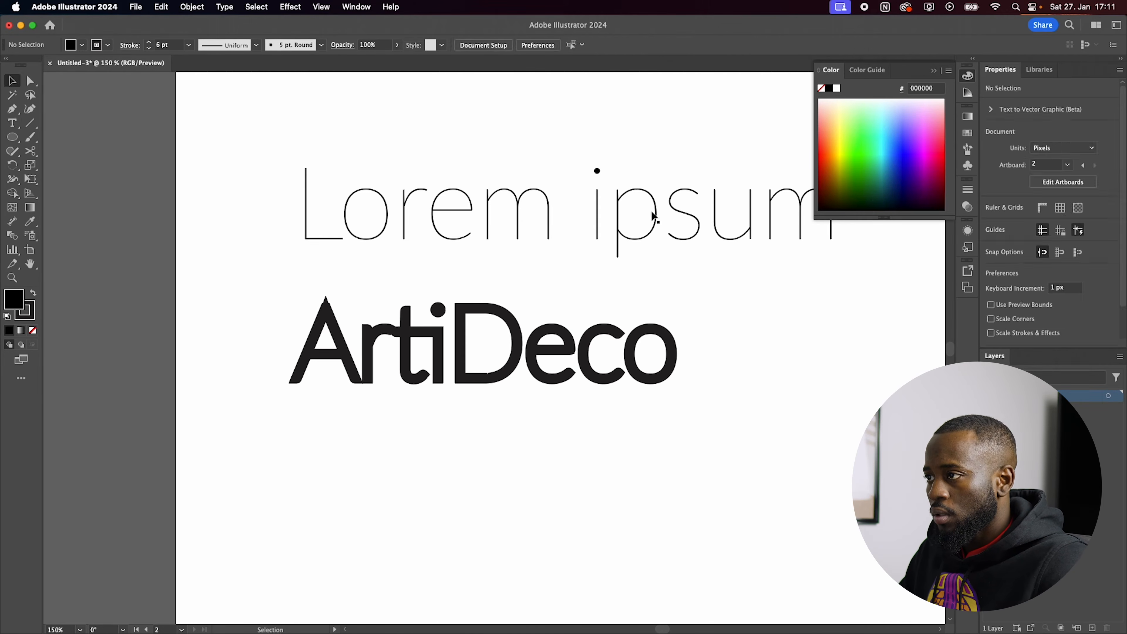
Step: Delete the unstroked Lorem ipsum line and place a copy of ArtiDeco directly below the original
left_click(648, 202)
key("Delete")
mouse_move(567, 332)
left_mouse_down()
mouse_move(567, 223)
mouse_move(567, 319)
left_mouse_up()
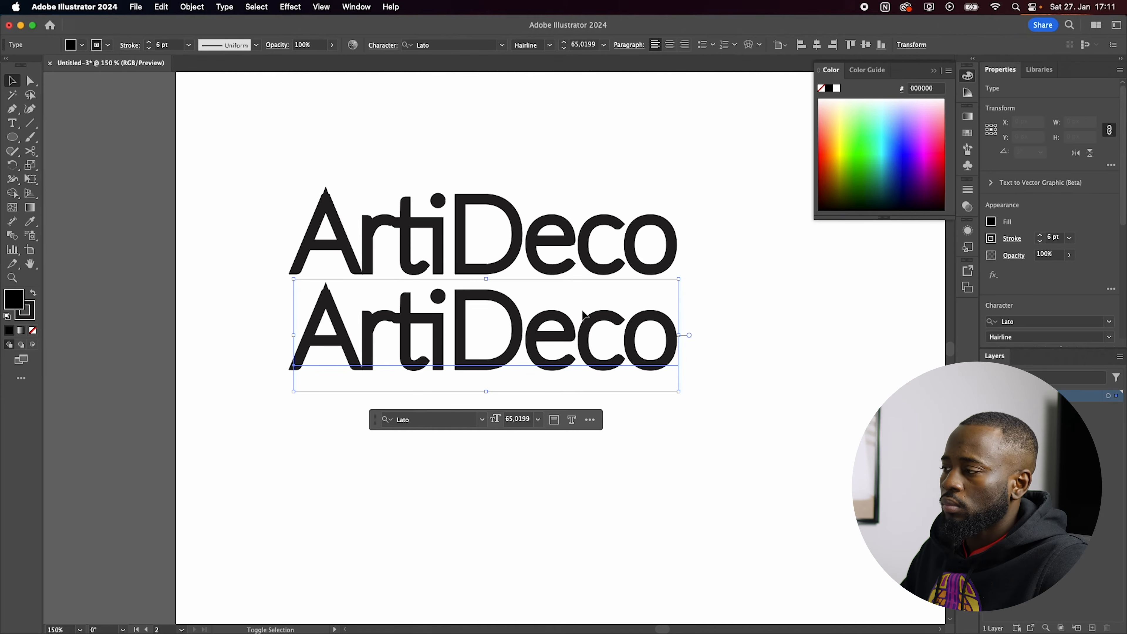
Step: Try a 5 pt stroke on the lower ArtiDeco, set it to 6 pt, and place another copy below it
left_click(1042, 246)
left_click(1040, 236)
left_click(1039, 236)
left_click_drag(599, 337, 599, 439)
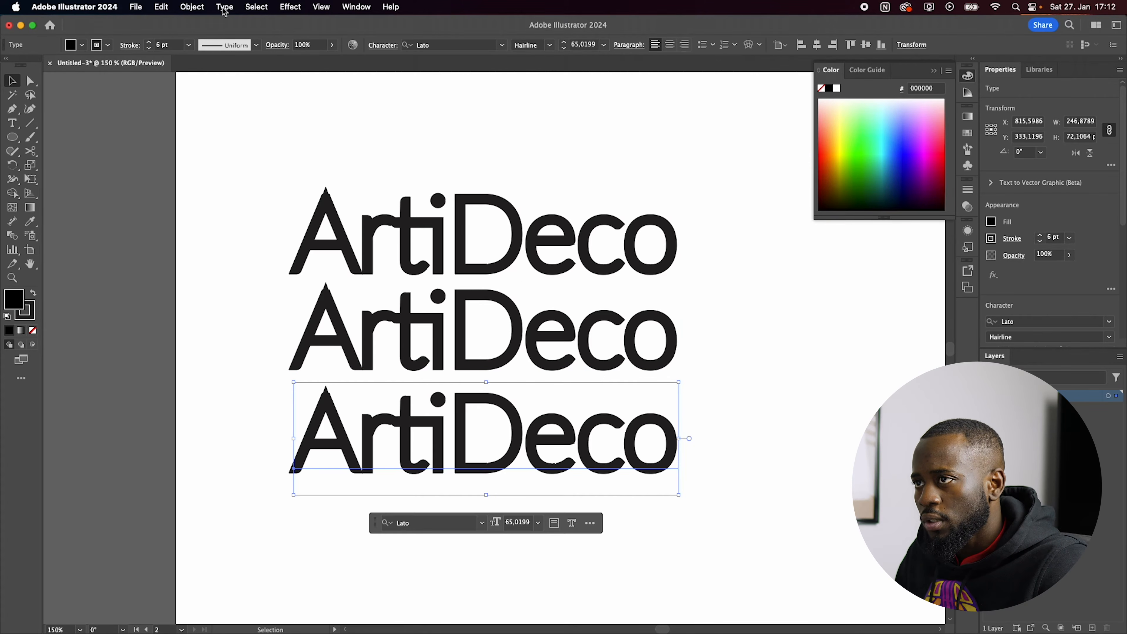
Step: Convert the lowest ArtiDeco line to uppercase and move it further down, away from the other two lines
left_click(192, 7)
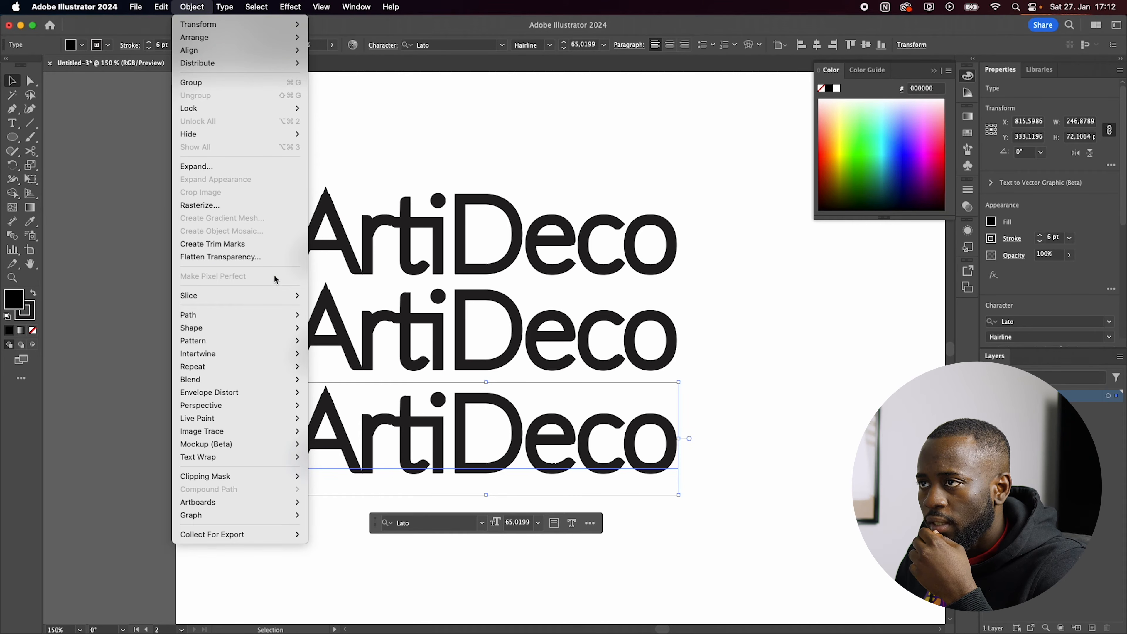
mouse_move(224, 7)
mouse_move(294, 204)
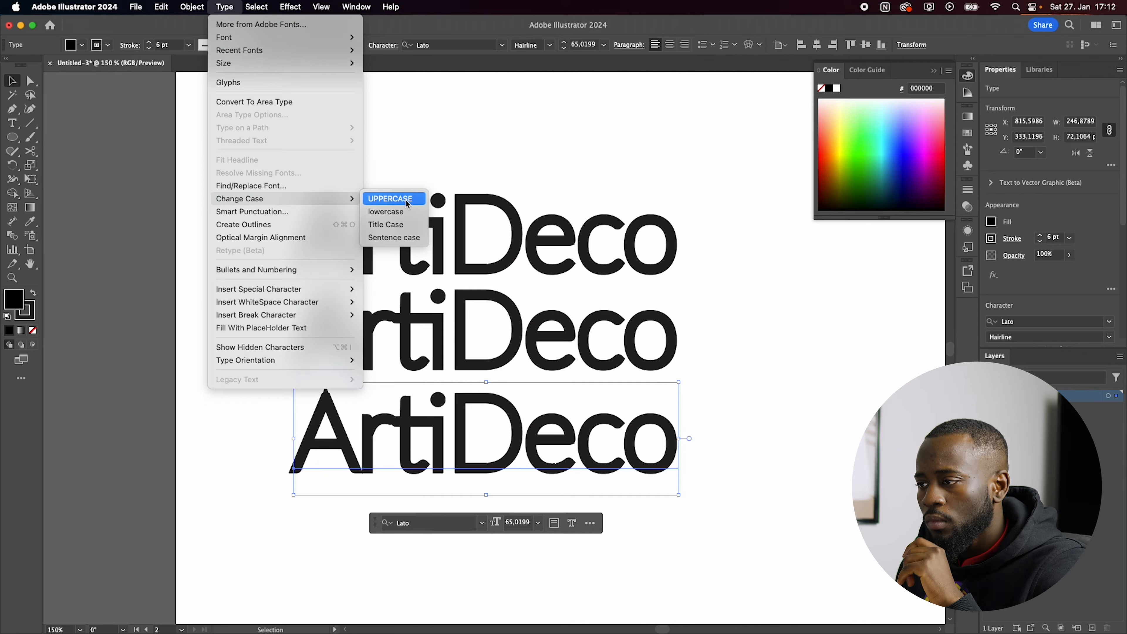
left_click(393, 196)
left_click(778, 349)
left_click_drag(657, 420, 656, 472)
left_click(686, 306)
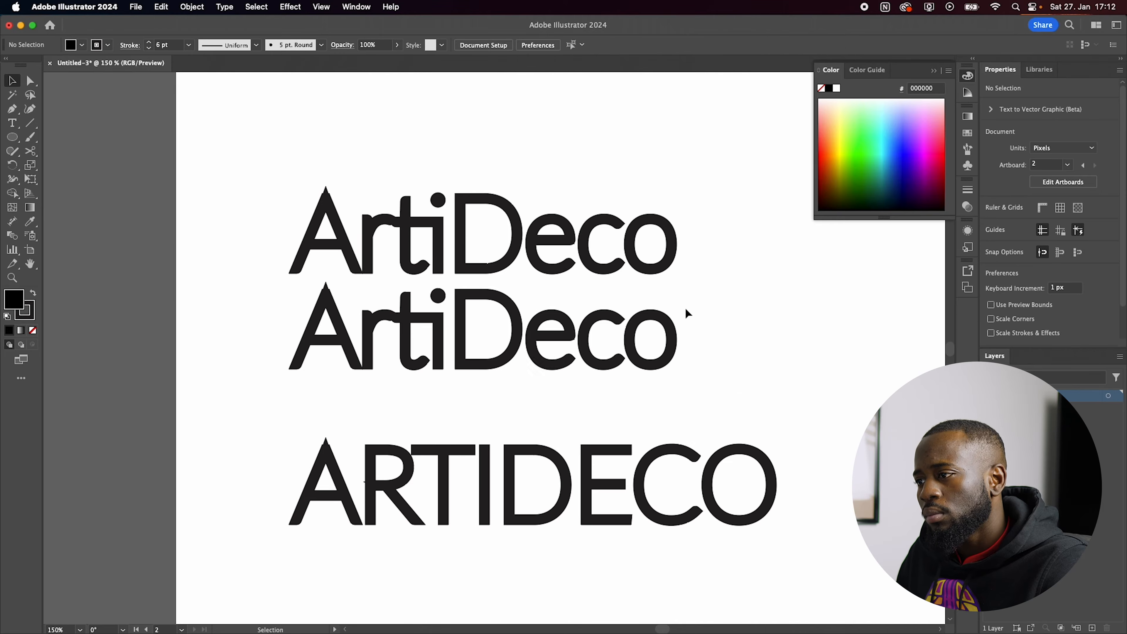
Step: Duplicate the second artboard to its right and delete the two mixed-case ArtiDeco lines from the copy
scroll(685, 306, "down", 3)
scroll(648, 408, "up", 1)
scroll(632, 439, "down", 1)
left_click_drag(675, 248, 521, 346)
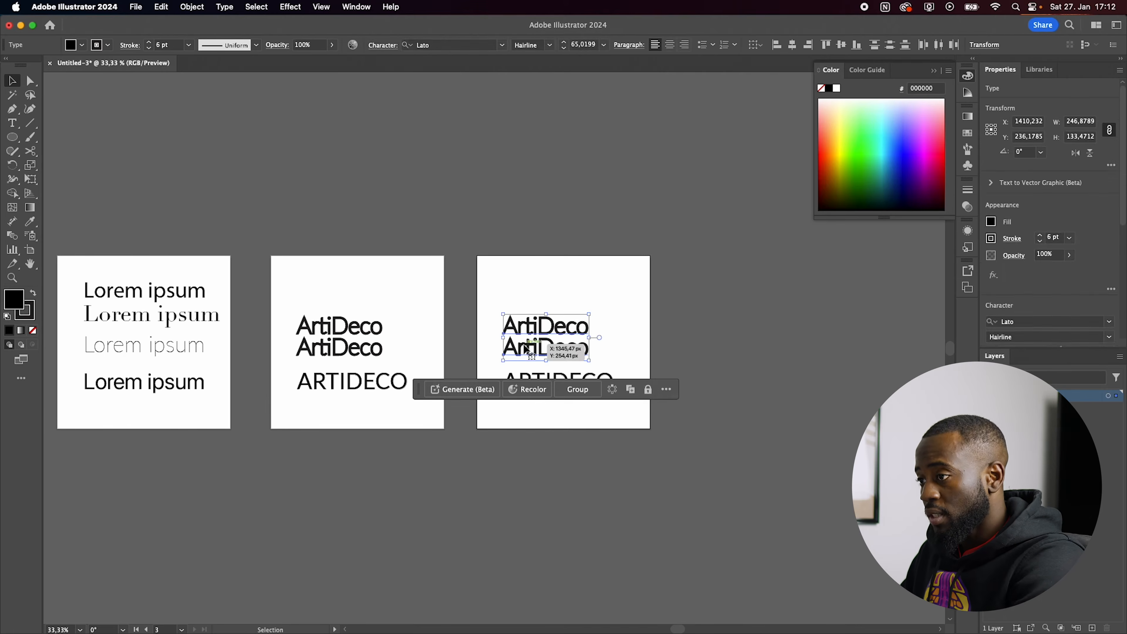
key("Delete")
Step: Remove the stroke from the uppercase ARTIDECO line on the third artboard
left_click_drag(698, 377, 599, 390)
left_click(1016, 239)
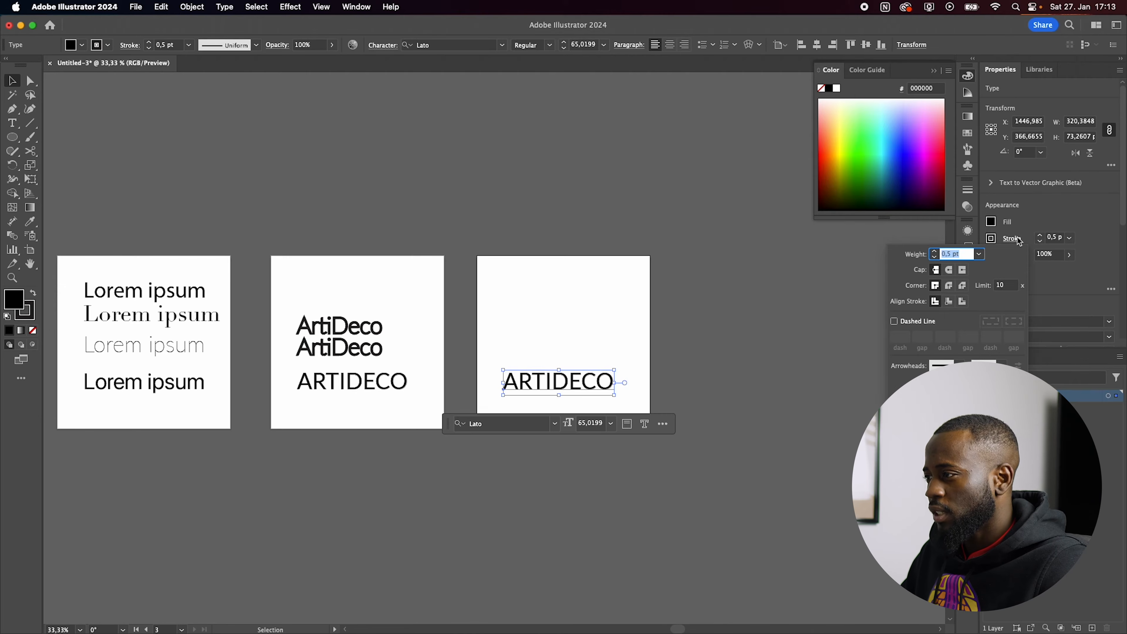
left_click(995, 240)
left_click(993, 239)
left_click(1053, 241)
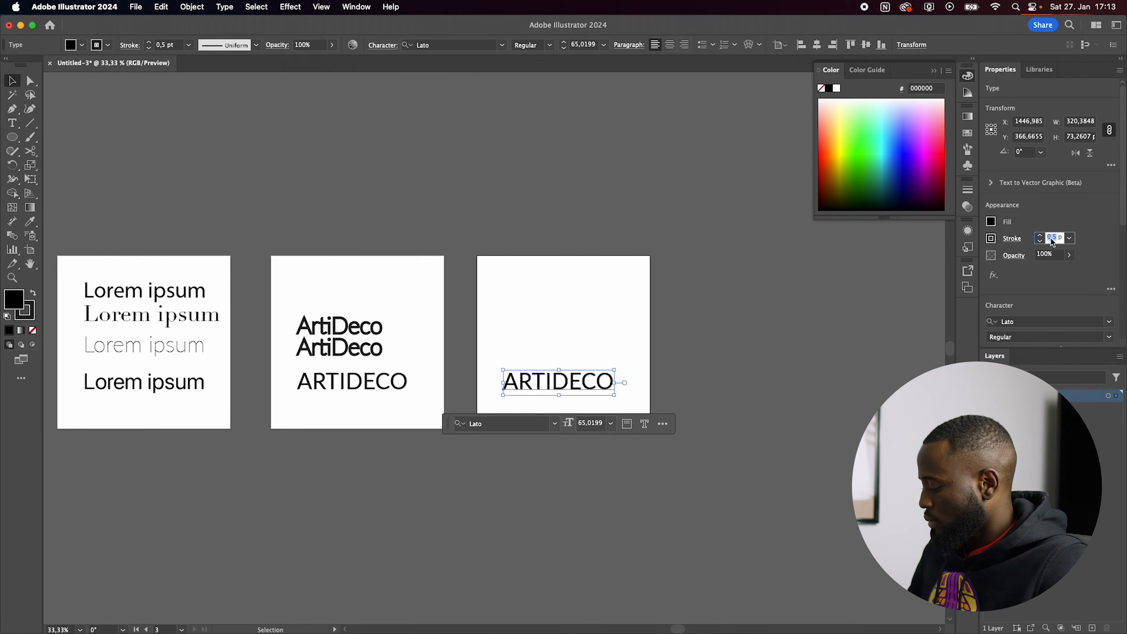
key("Return")
Step: Move ARTIDECO to the upper part of the third artboard and set its weight to Lato Hairline
scroll(494, 369, "up", 1)
left_click_drag(585, 391, 590, 298)
left_click(1109, 338)
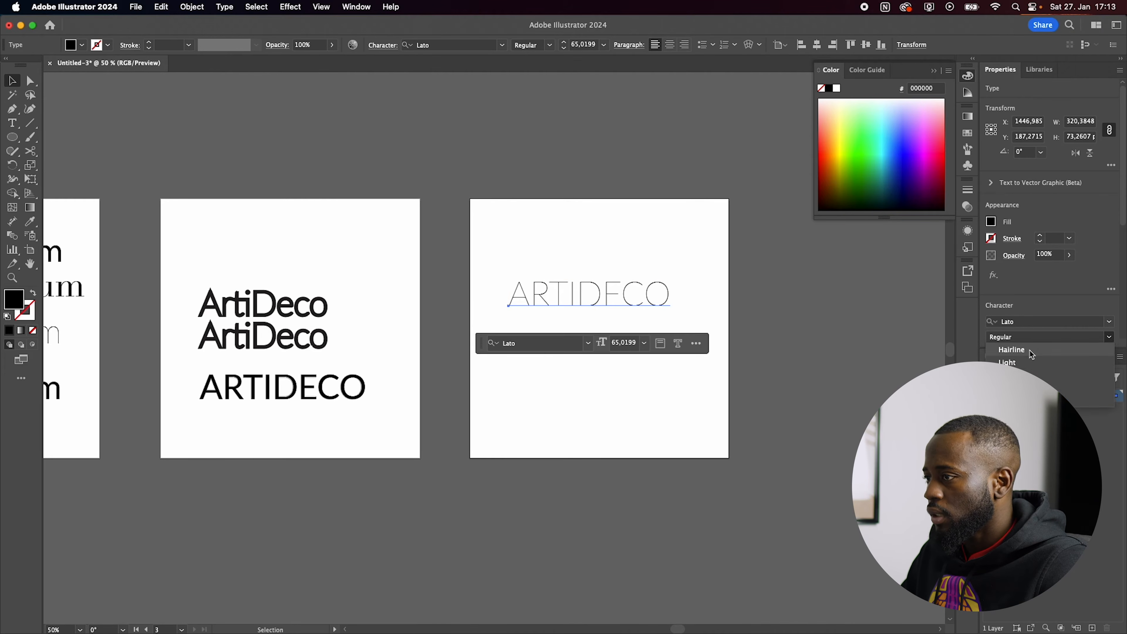
left_click(1032, 352)
left_click(762, 347)
Step: Place a copy of the Hairline ARTIDECO below the original and convert the copy to outlines
scroll(624, 305, "up", 1)
left_click_drag(611, 292, 612, 321)
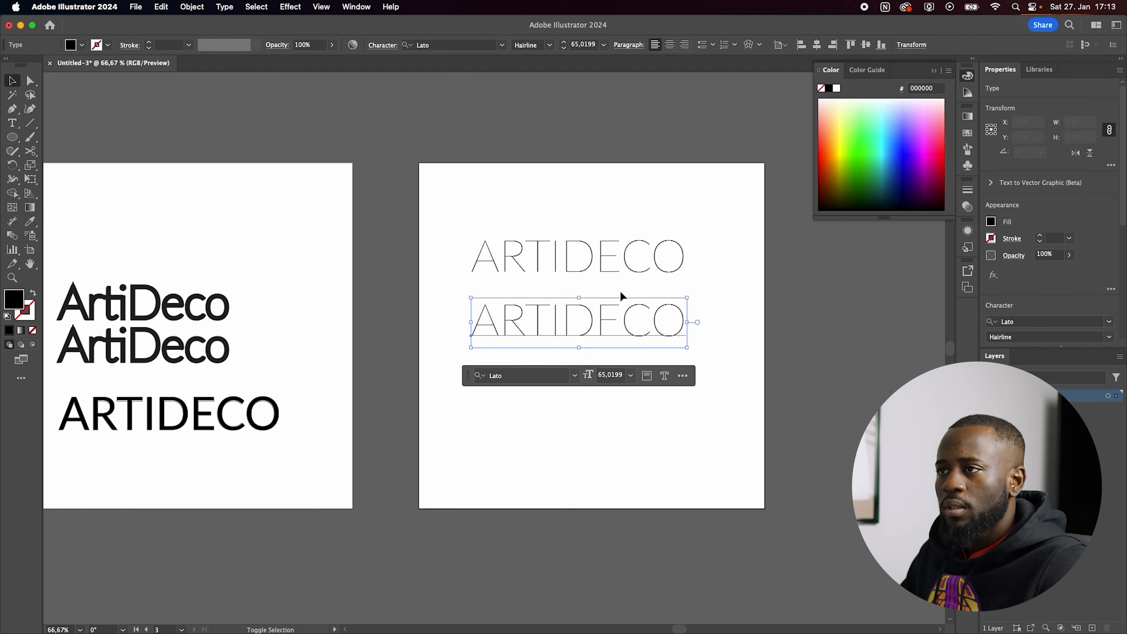
left_click(190, 9)
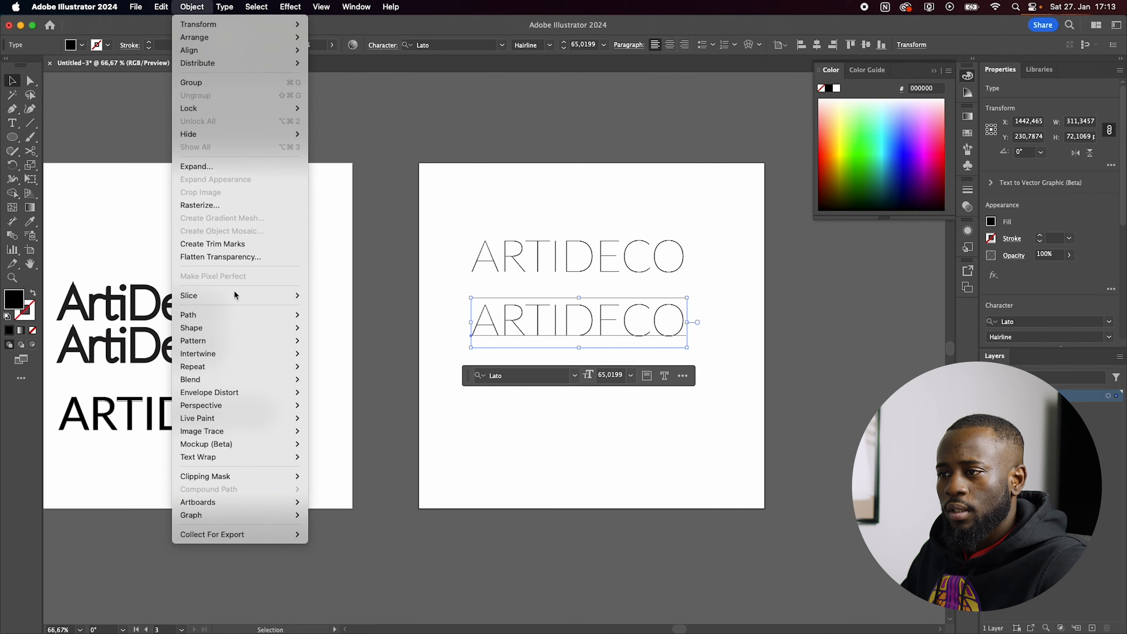
left_click(262, 317)
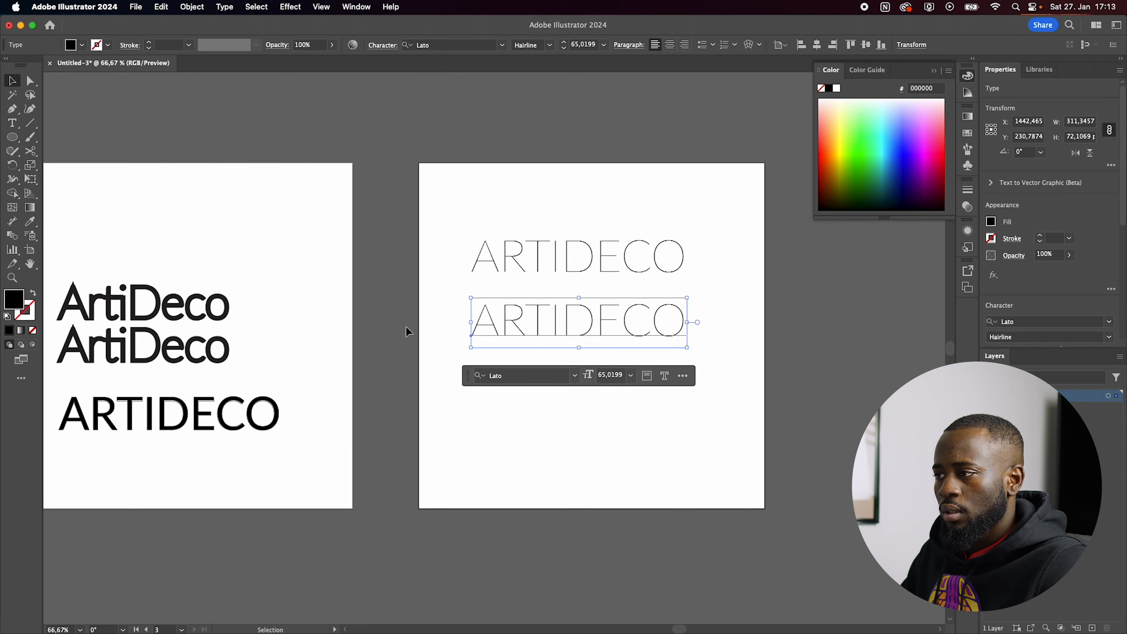
key("super+shift+o")
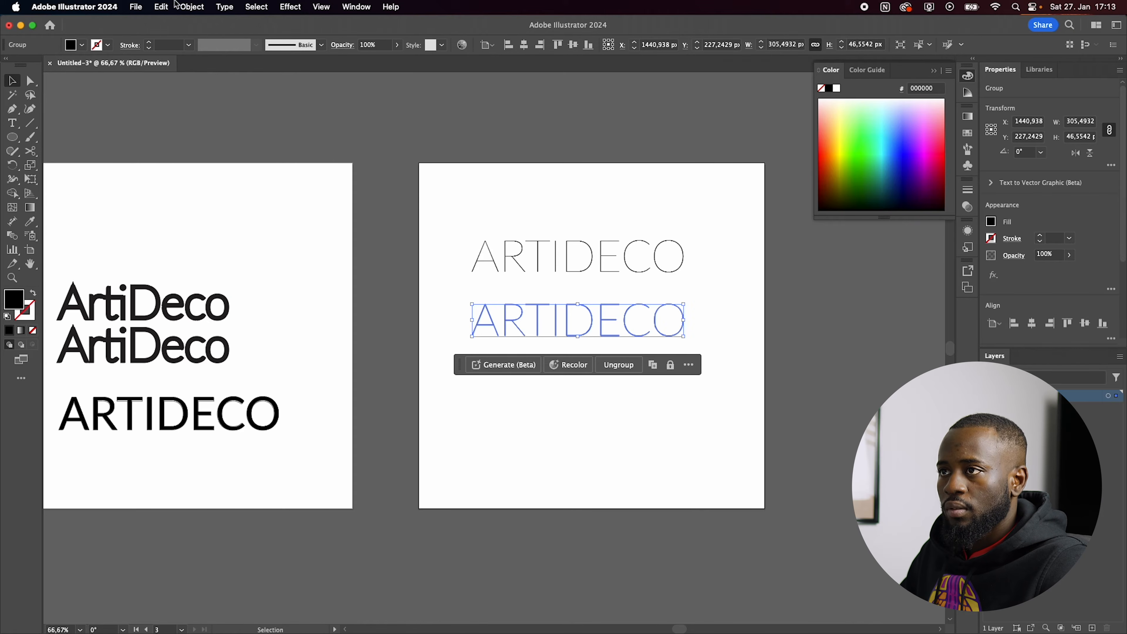
Step: Offset the paths of the outlined ARTIDECO copy by 3 px with miter joins
left_click(177, 5)
mouse_move(261, 321)
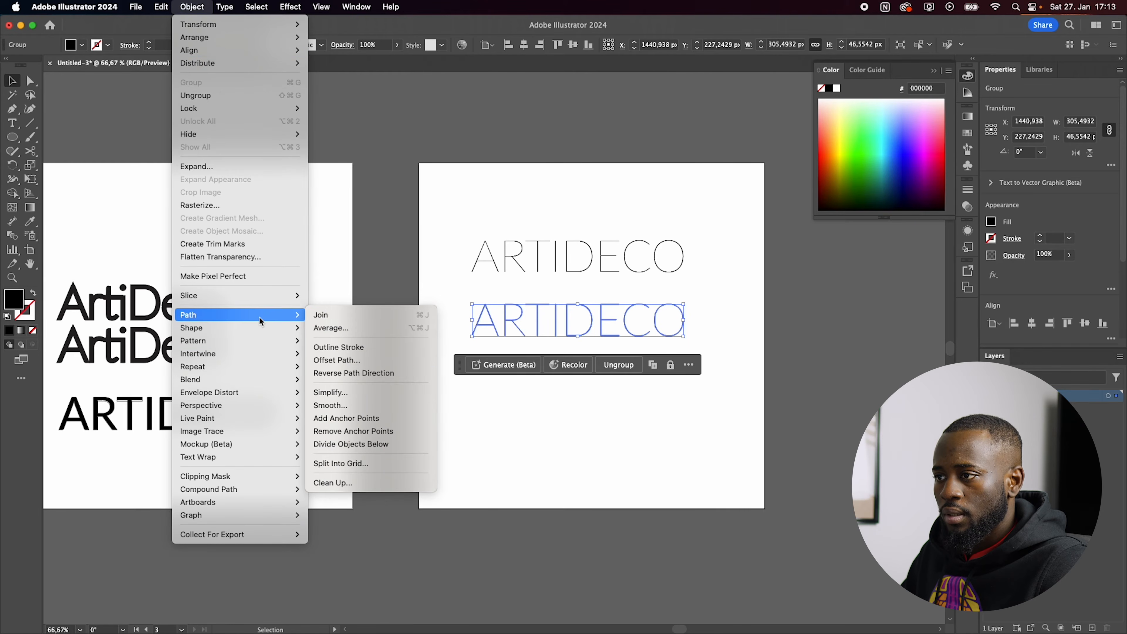
left_click(377, 360)
left_click_drag(532, 283, 339, 264)
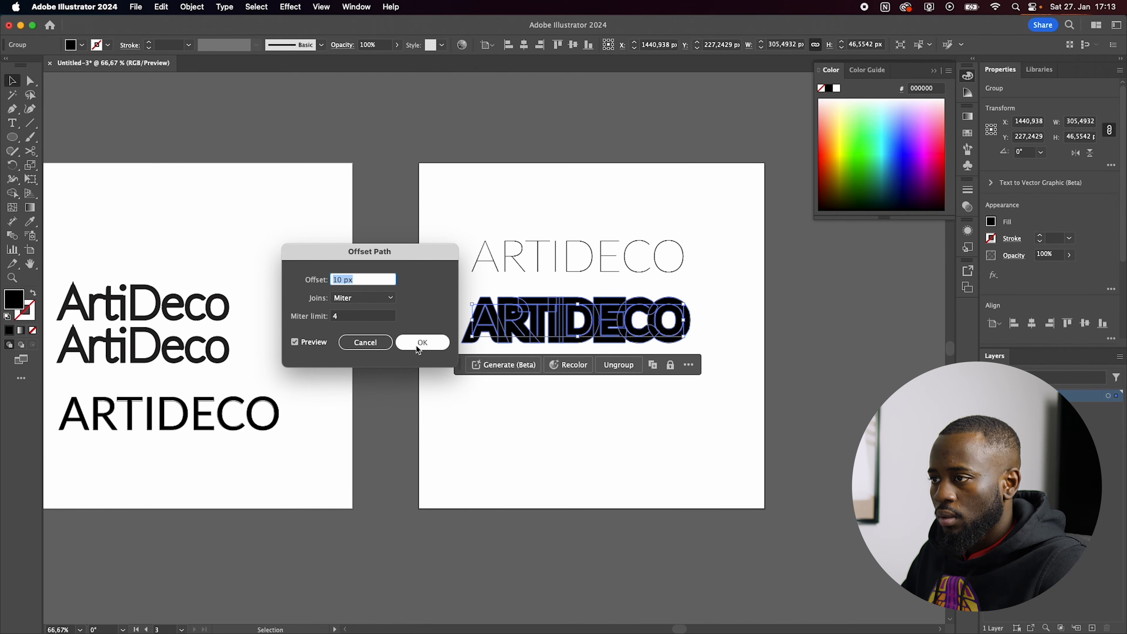
type("3")
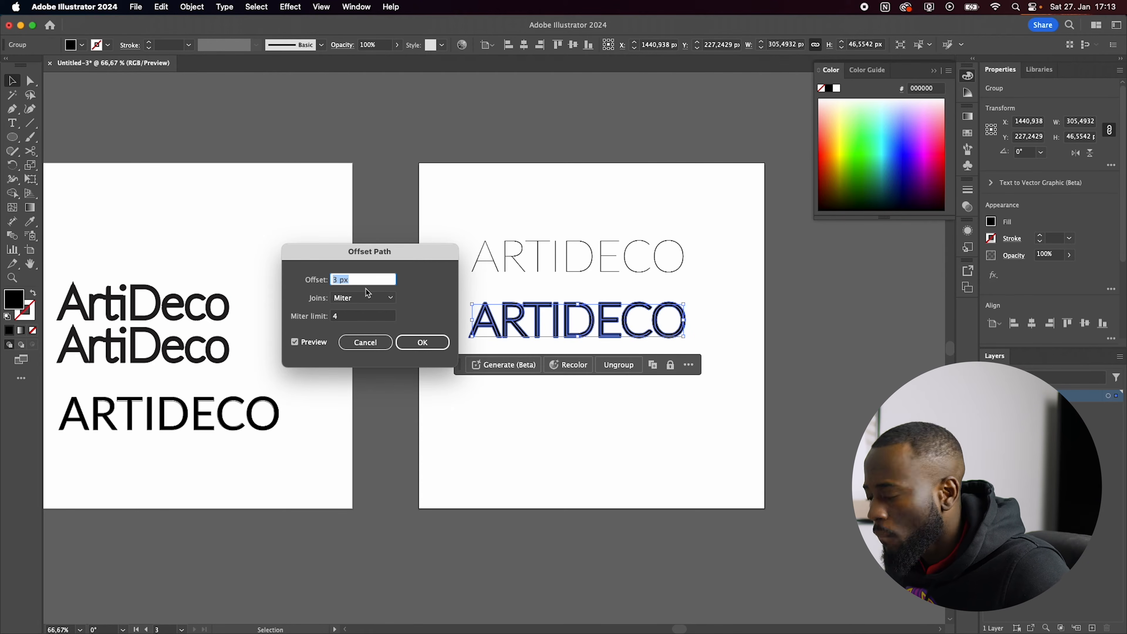
key("Return")
Step: Group the offset and original letter shapes of the lower ARTIDECO and unite them into single outlines
scroll(486, 334, "up", 6)
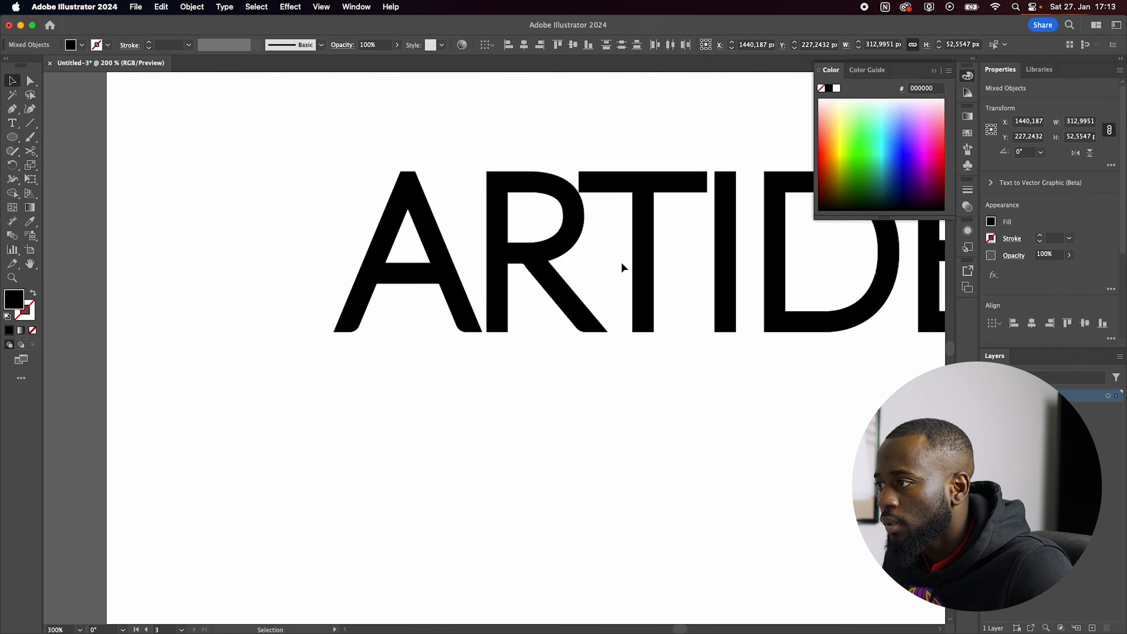
scroll(467, 389, "down", 3)
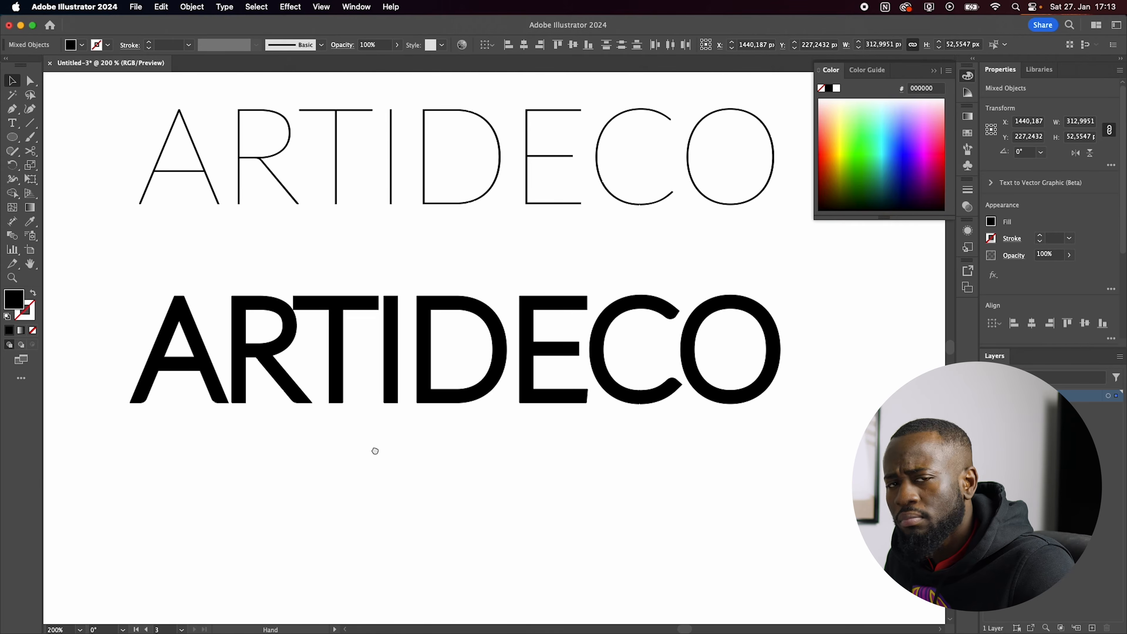
scroll(460, 491, "down", 2)
key("super+g")
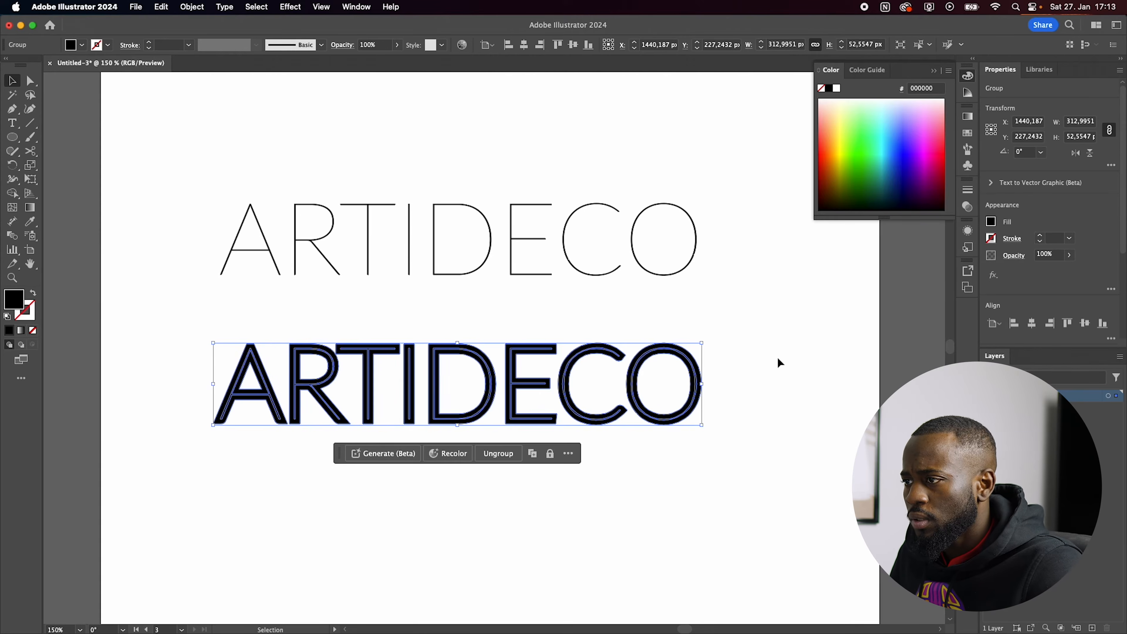
scroll(249, 397, "up", 5)
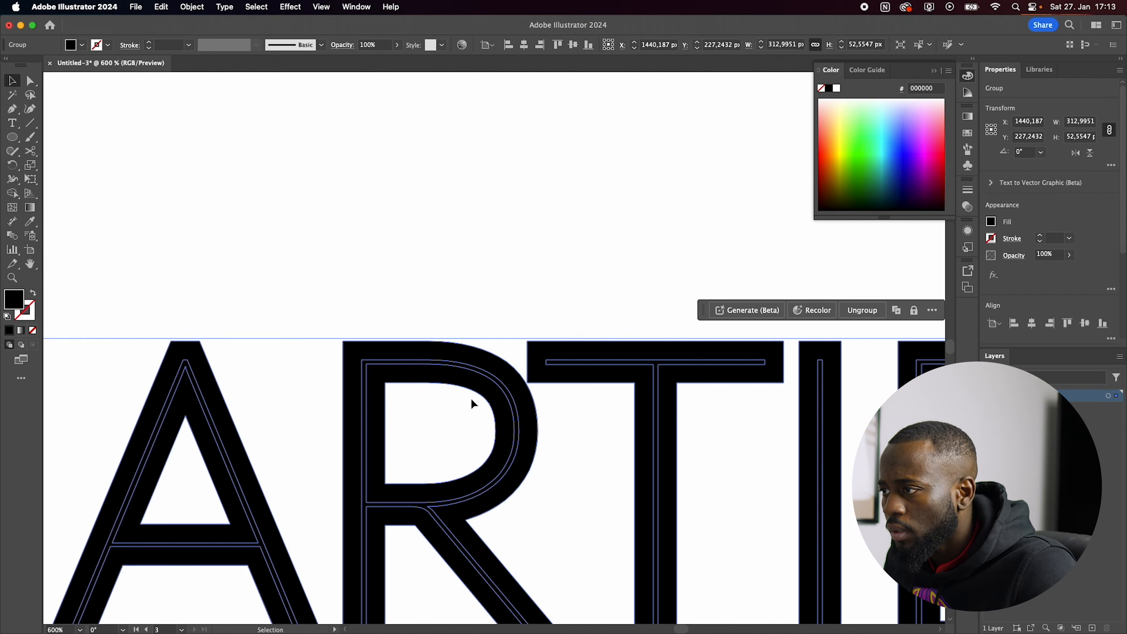
scroll(471, 397, "down", 4)
scroll(983, 227, "down", 3)
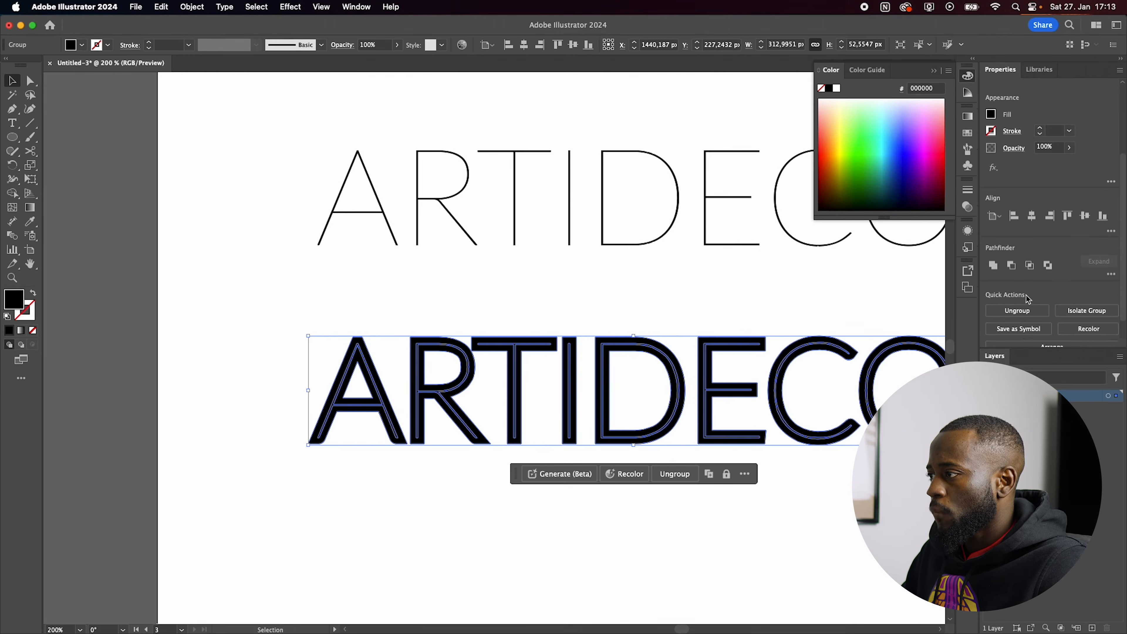
left_click(993, 234)
left_click(372, 315)
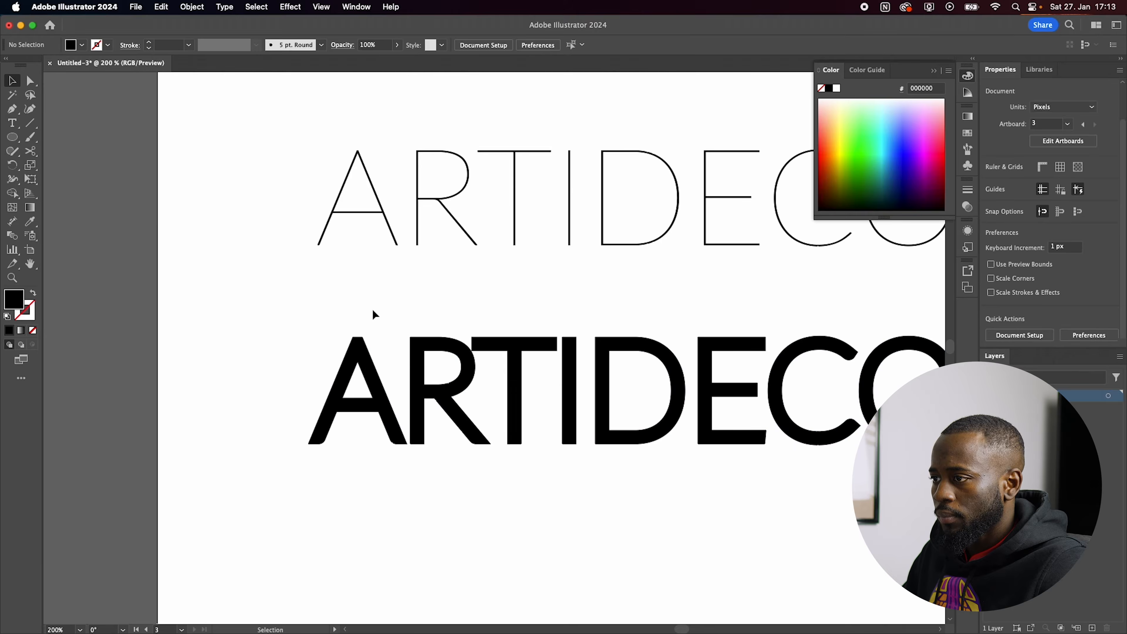
Step: Move the Hairline ARTIDECO text from the third artboard to the upper part of the second artboard
scroll(375, 377, "down", 4)
left_click_drag(466, 320, 59, 266)
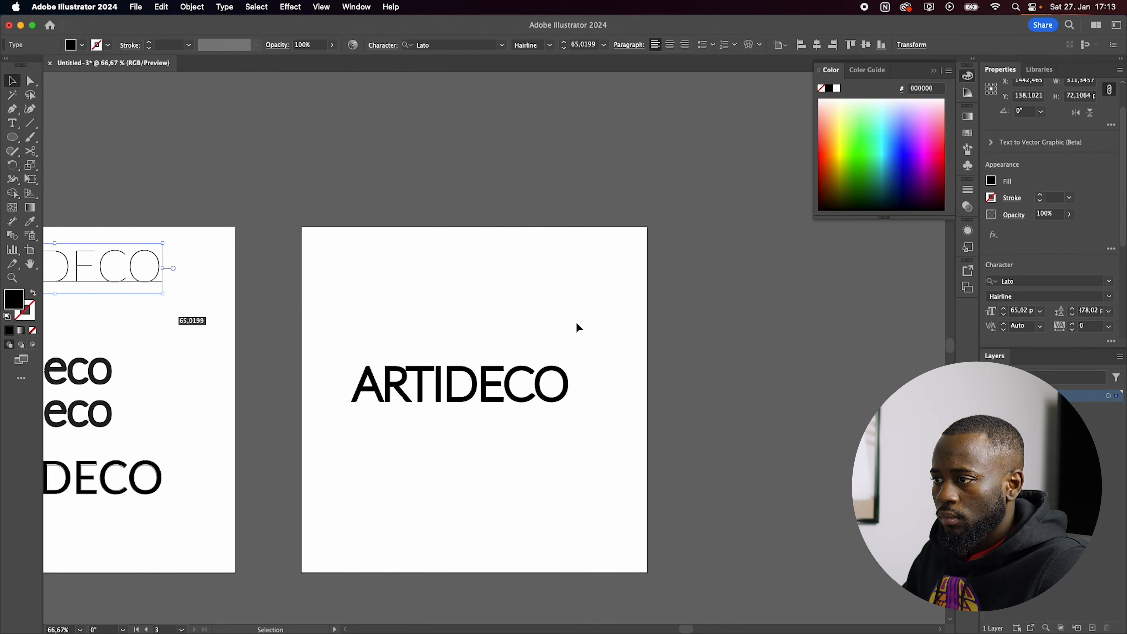
left_click(484, 387)
left_click_drag(476, 402, 429, 278)
left_click(425, 388)
Step: Examine the letterforms and corners of the thickened ARTIDECO wordmark up close
scroll(429, 280, "up", 3)
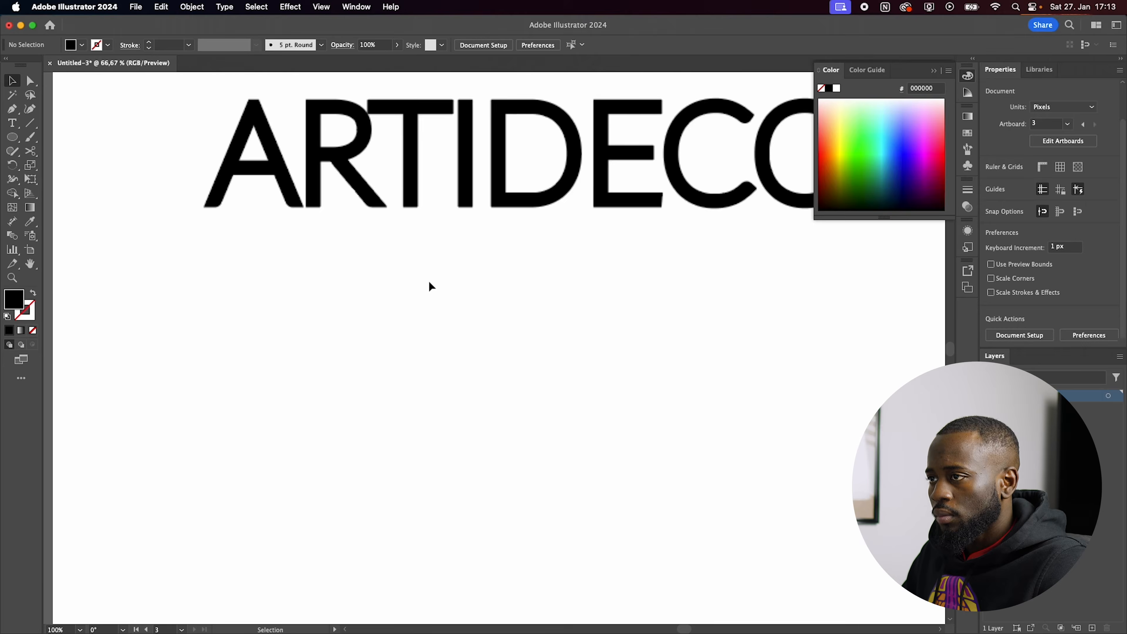
scroll(430, 280, "down", 1)
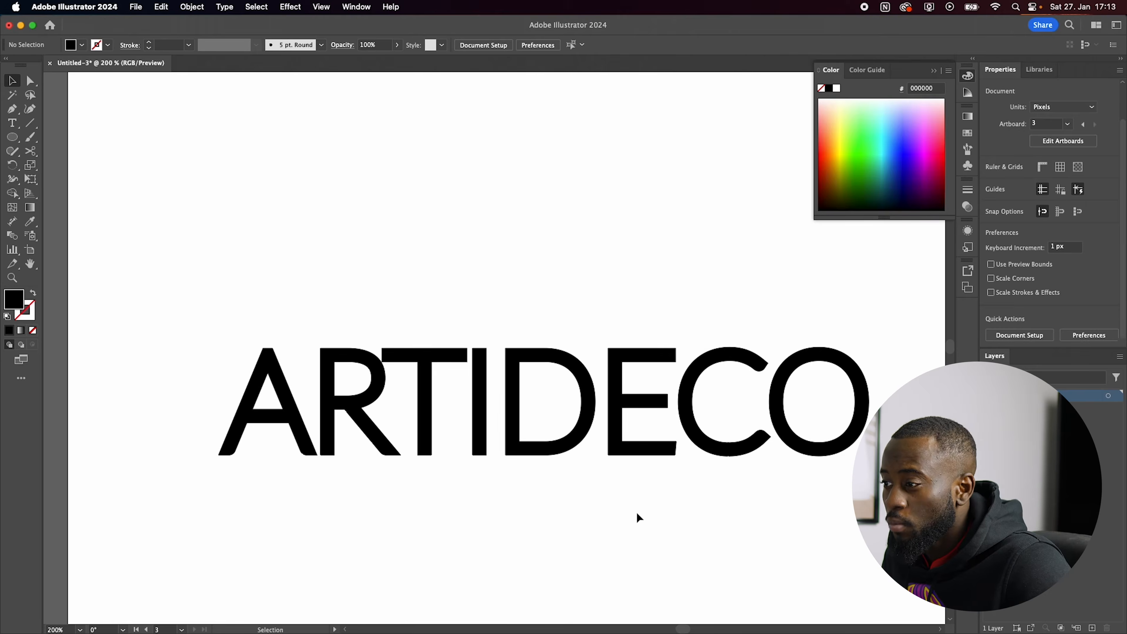
scroll(636, 517, "down", 1)
scroll(773, 461, "up", 1)
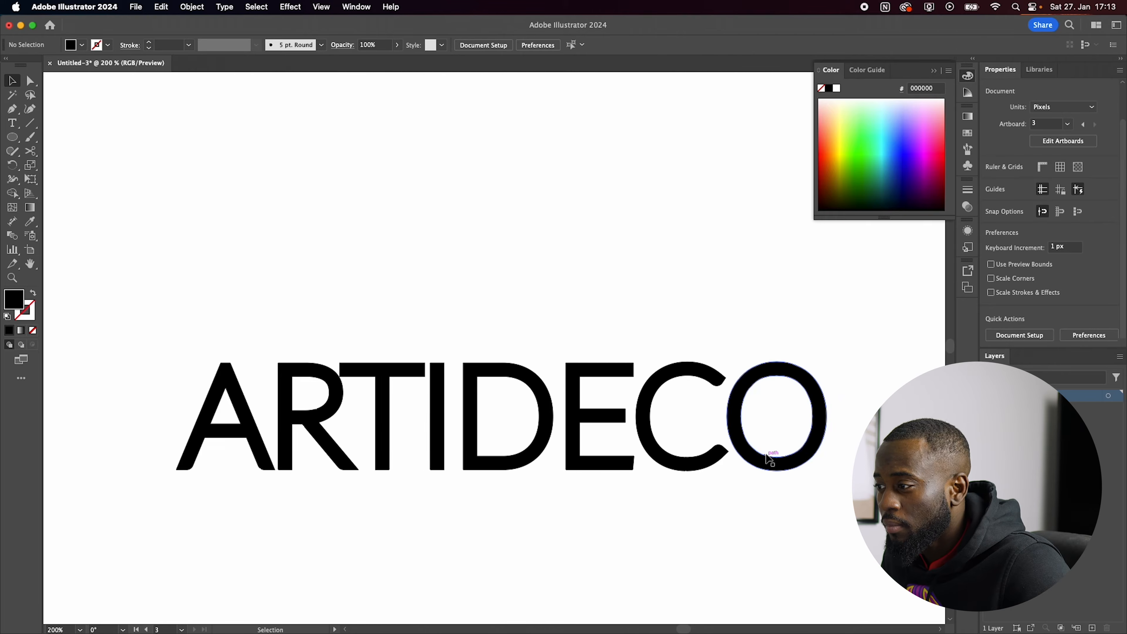
scroll(621, 506, "down", 1)
scroll(466, 490, "up", 1)
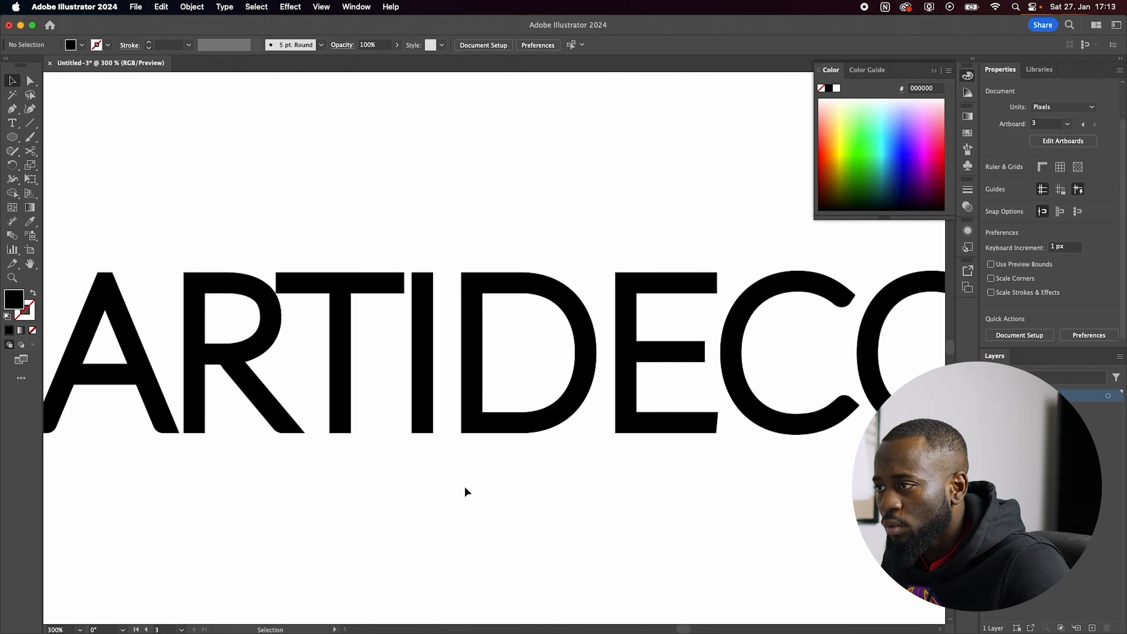
scroll(478, 345, "down", 1)
scroll(279, 333, "up", 1)
Step: Ungroup the thickened ARTIDECO wordmark into separate letters
key("super+a")
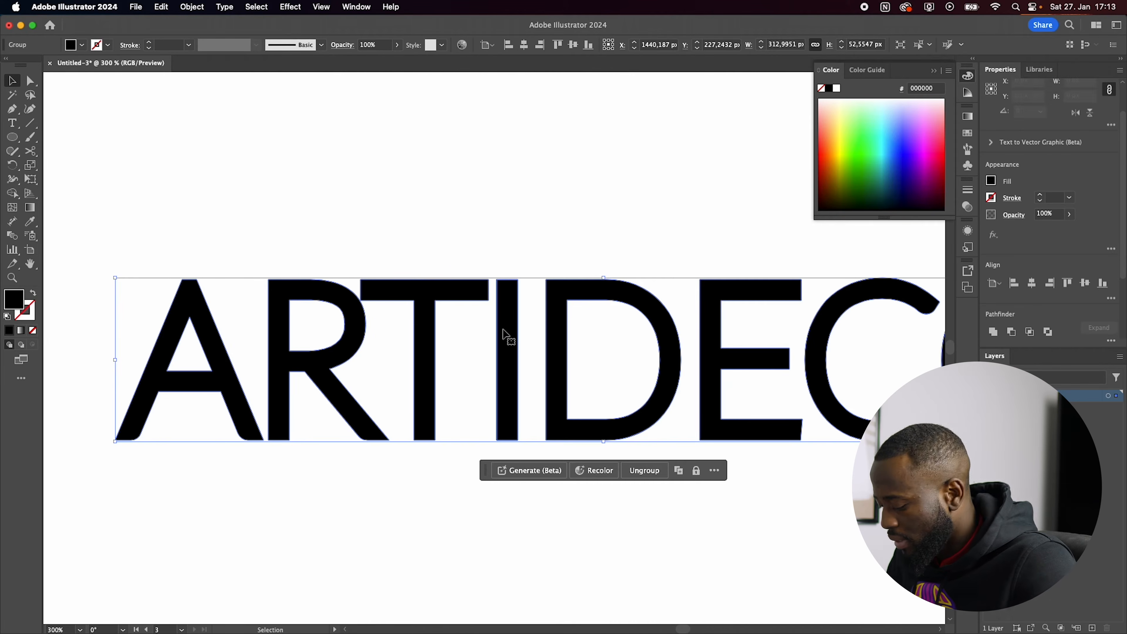
left_click(476, 243)
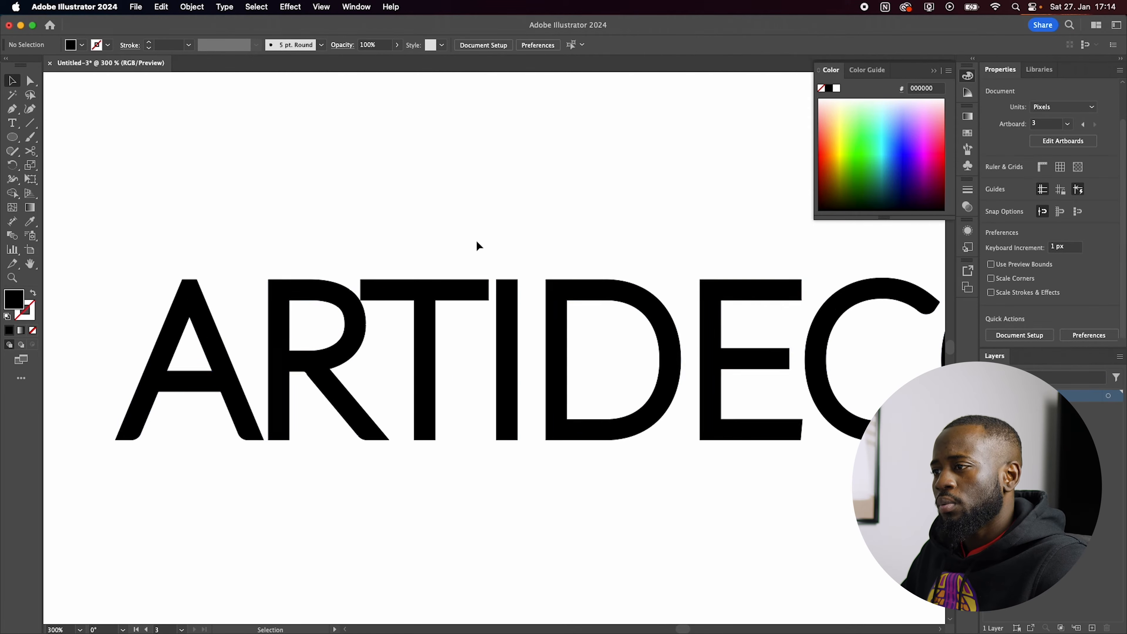
scroll(470, 260, "down", 1)
Step: Round the upper-right corner of the letter I in ARTIDECO
left_click(529, 284)
scroll(526, 287, "up", 1)
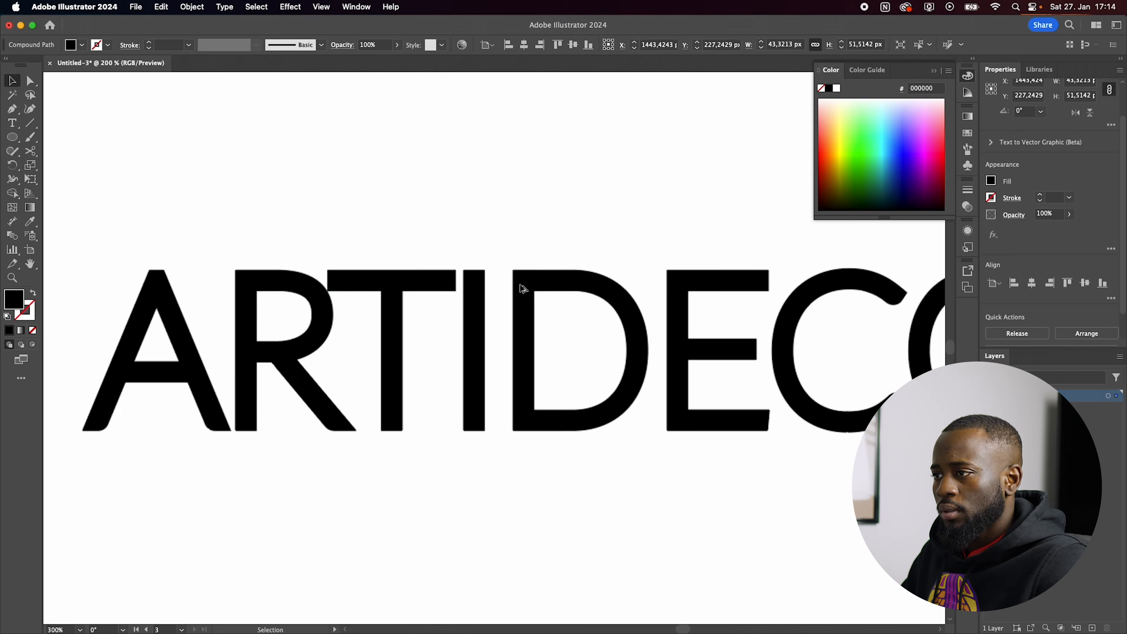
key("a")
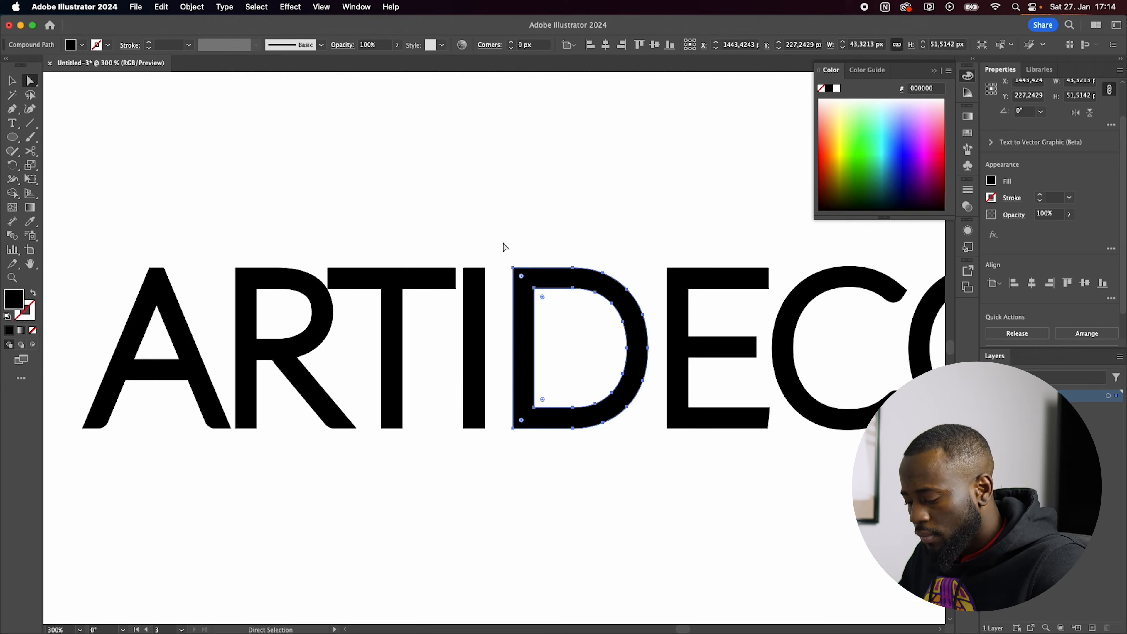
left_click(504, 244)
left_click(483, 282)
left_click(516, 239)
scroll(519, 240, "down", 2)
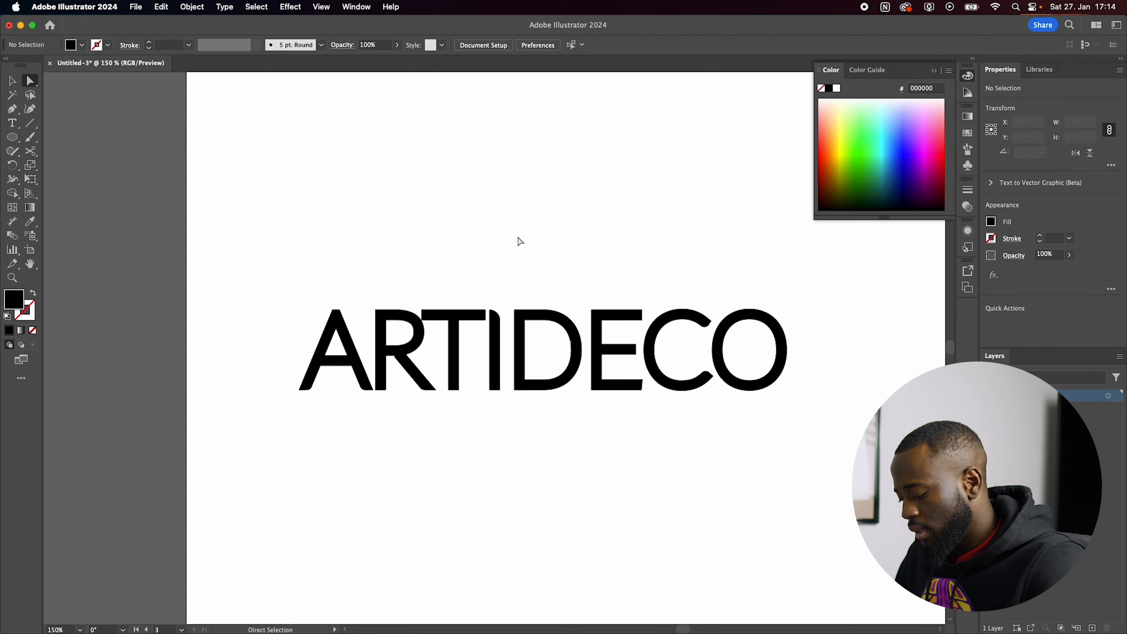
Step: Move the ARTIDECO wordmark to the upper part of the third artboard and place a copy below it
key("v")
left_click_drag(222, 266, 811, 473)
left_click_drag(651, 348, 633, 169)
left_click(317, 330)
left_click_drag(317, 330, 838, 134)
left_click_drag(666, 168, 617, 370)
Step: Scale ARTI in the lower wordmark down to about two-thirds of DECO's height, keeping both on the same baseline
left_click_drag(850, 308, 549, 380)
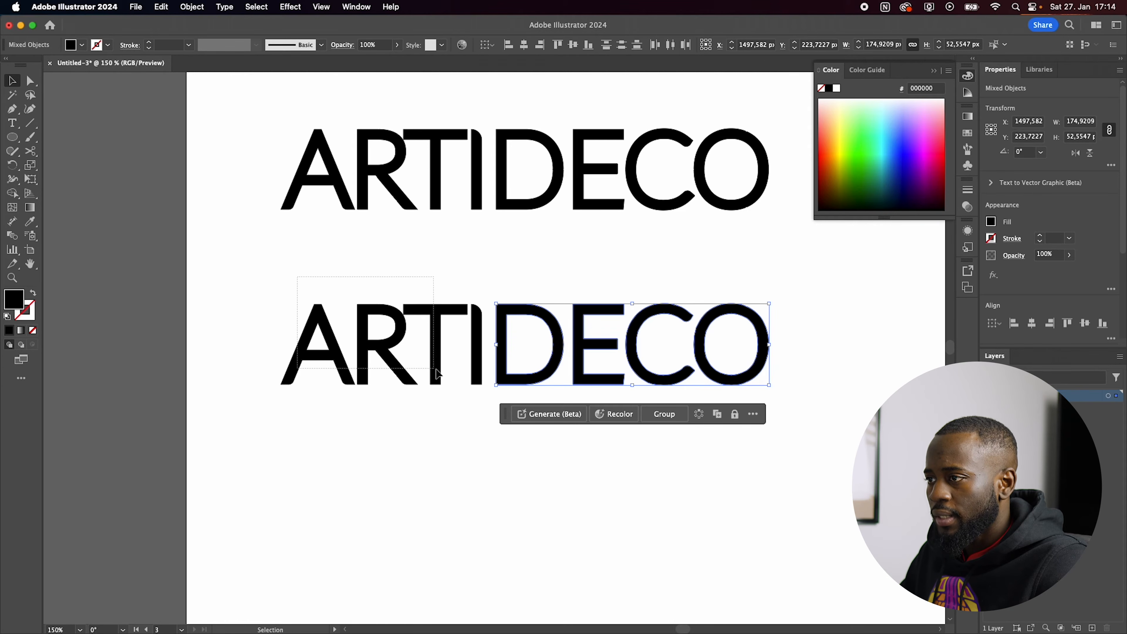
left_click_drag(493, 365, 487, 361)
left_click_drag(281, 303, 348, 333)
left_click(341, 447)
scroll(340, 446, "down", 3)
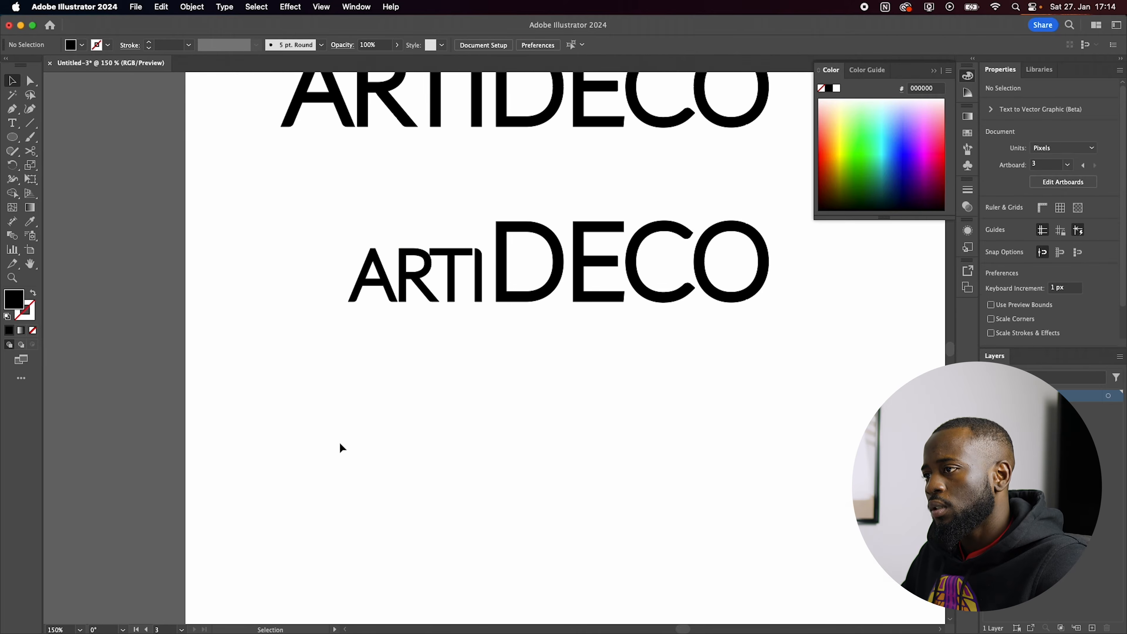
scroll(341, 446, "down", 1)
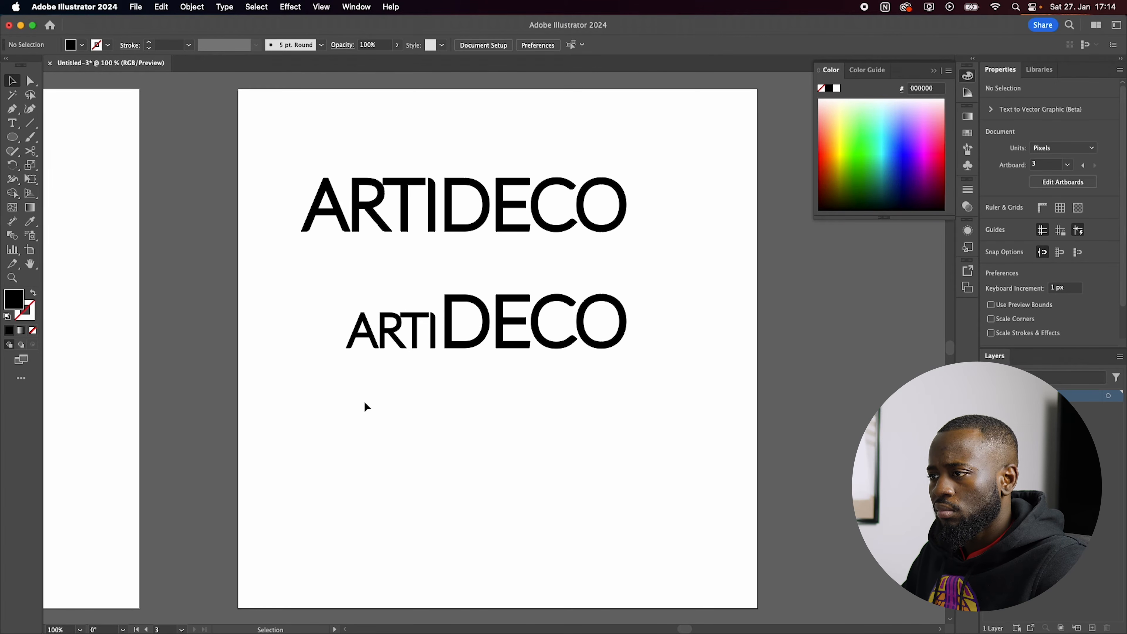
Step: Place a copy of the small-ARTI, large-DECO wordmark below it on the third artboard
left_click_drag(284, 397, 378, 342)
left_click_drag(588, 343, 450, 368)
left_click(347, 511)
scroll(347, 511, "up", 3)
scroll(353, 475, "down", 1)
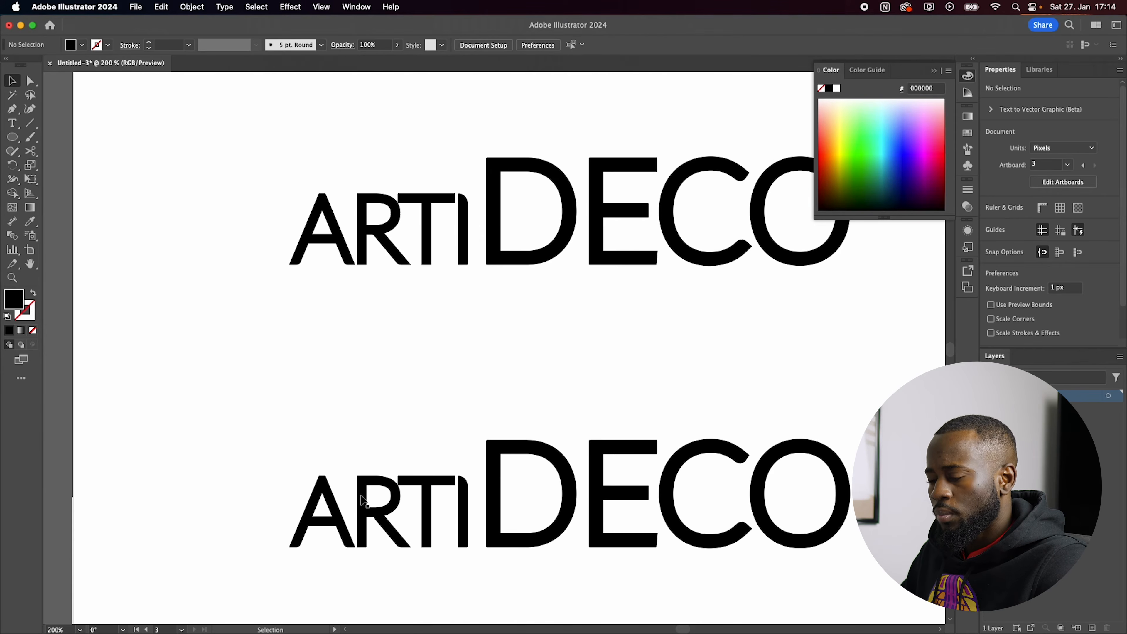
Step: In the lowest wordmark, enlarge ARTI to full size and shrink DECO beside it on the same baseline
left_click_drag(411, 513, 464, 511)
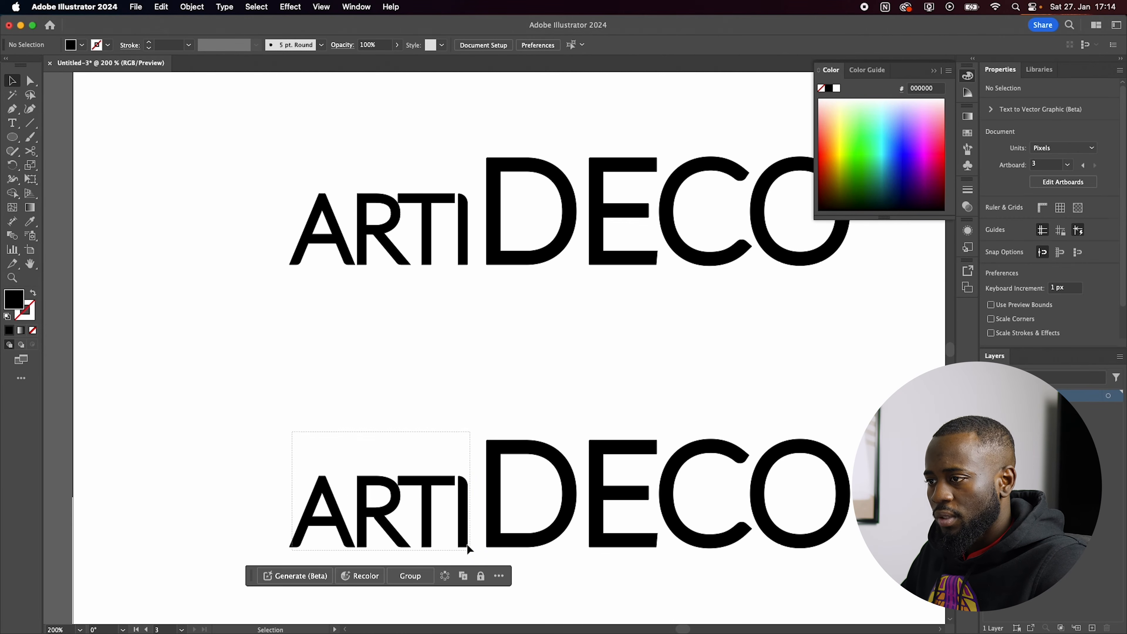
left_click_drag(291, 477, 207, 428)
left_click(662, 548)
left_click_drag(661, 549, 743, 475)
key("super+minus")
key("super+minus")
left_click_drag(808, 321, 639, 398)
Step: Duplicate the third artboard to its right and delete all three wordmarks from the copy
key("super+minus")
key("shift+o")
key("Escape")
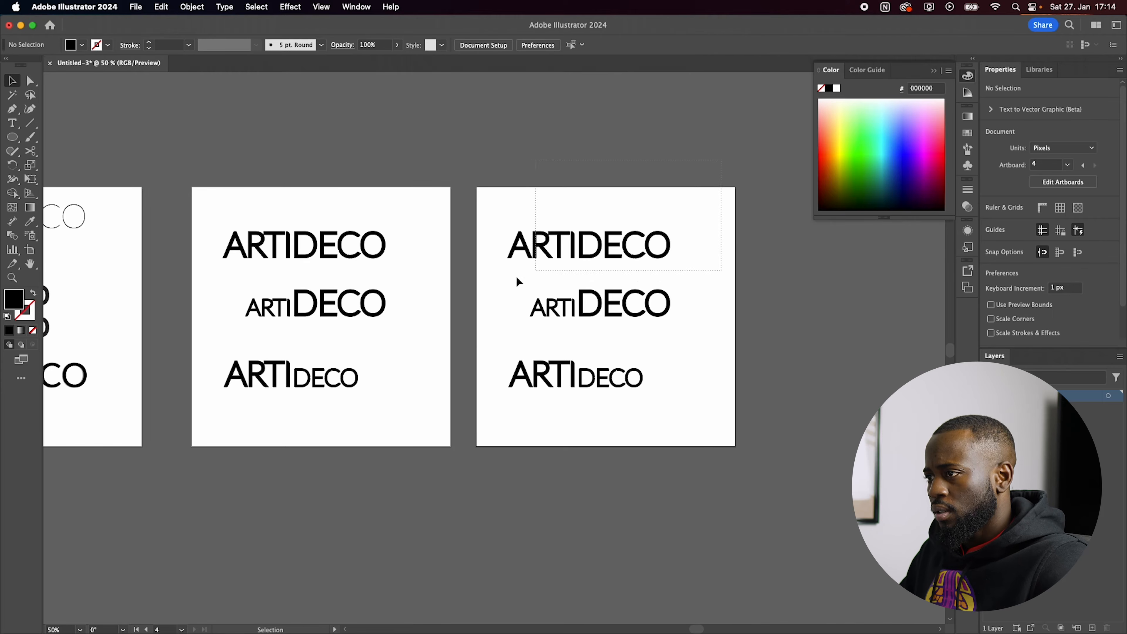
left_click_drag(517, 281, 515, 284)
key("Delete")
left_click_drag(727, 347, 473, 418)
key("Delete")
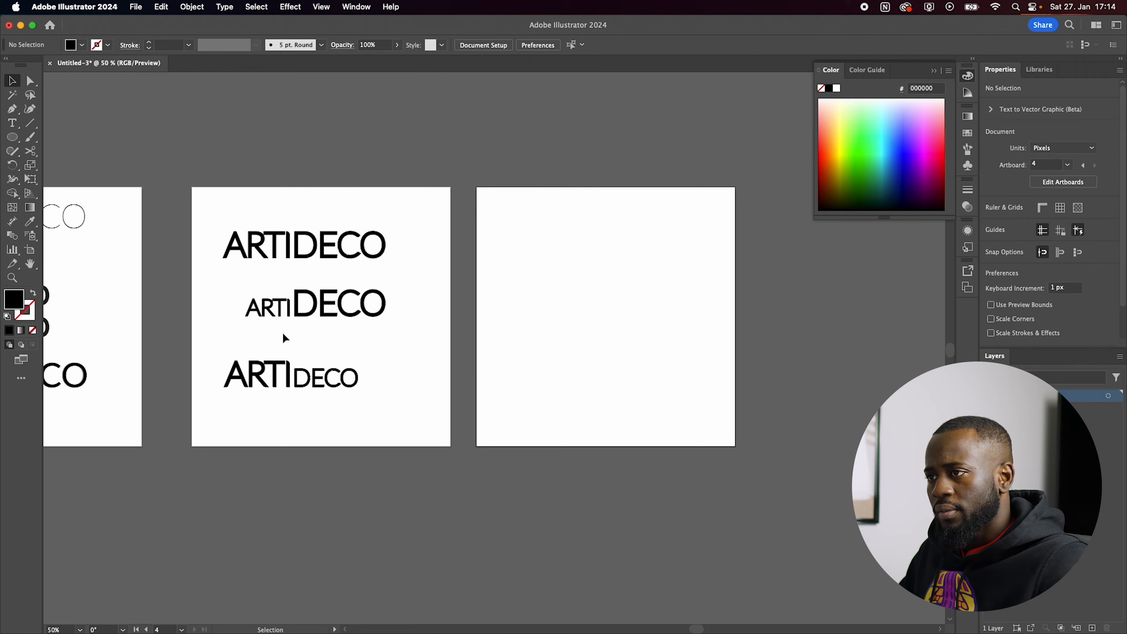
Step: Copy the full-size ARTIDECO wordmark from the third artboard onto the upper part of the fourth artboard
left_click_drag(224, 265, 610, 249)
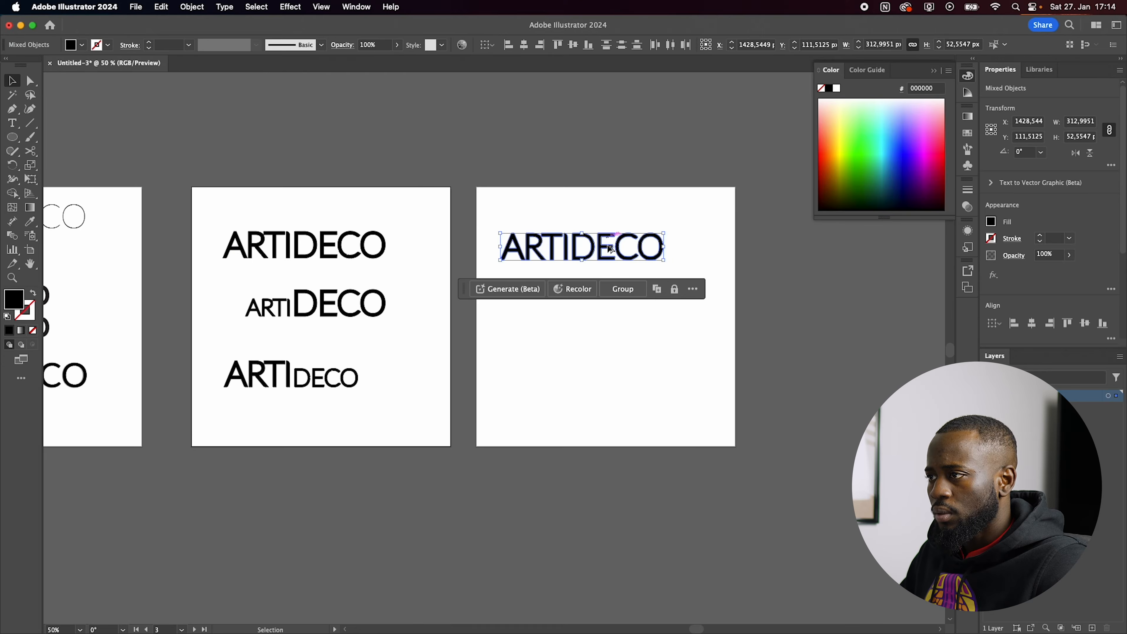
left_click(591, 376)
scroll(589, 377, "up", 4)
left_click_drag(512, 284, 551, 559)
left_click_drag(601, 169, 527, 366)
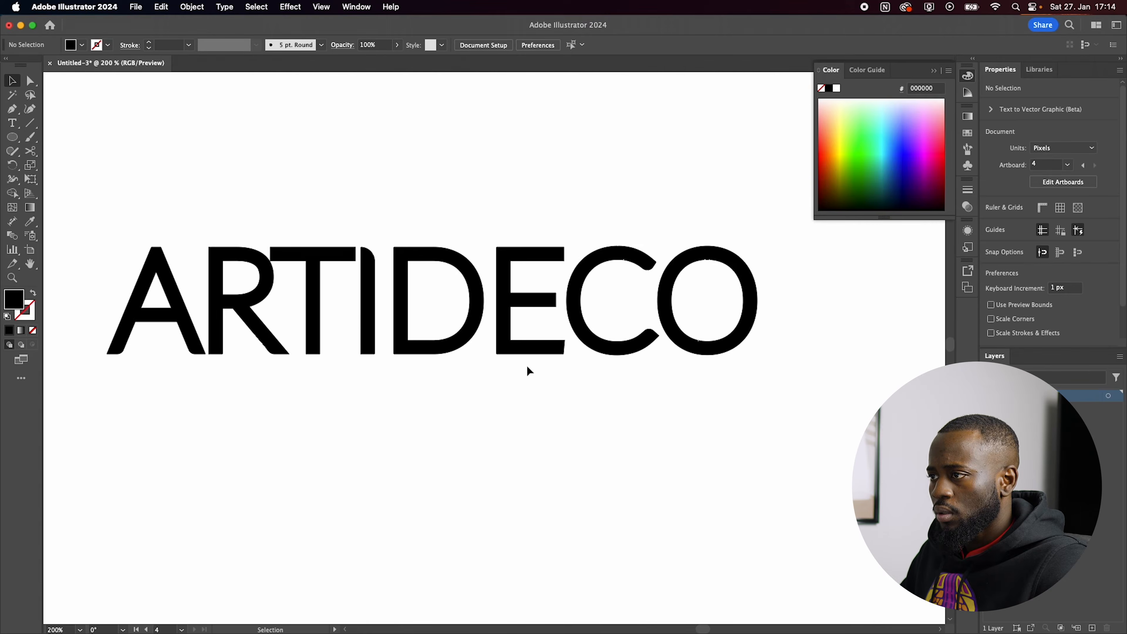
Step: Stack the wordmark on the fourth artboard by moving DECO directly below ARTI, aligned at their left edges
scroll(527, 367, "down", 1)
left_click_drag(759, 232, 478, 351)
left_click_drag(460, 310, 267, 396)
left_click(621, 348)
scroll(444, 346, "down", 1)
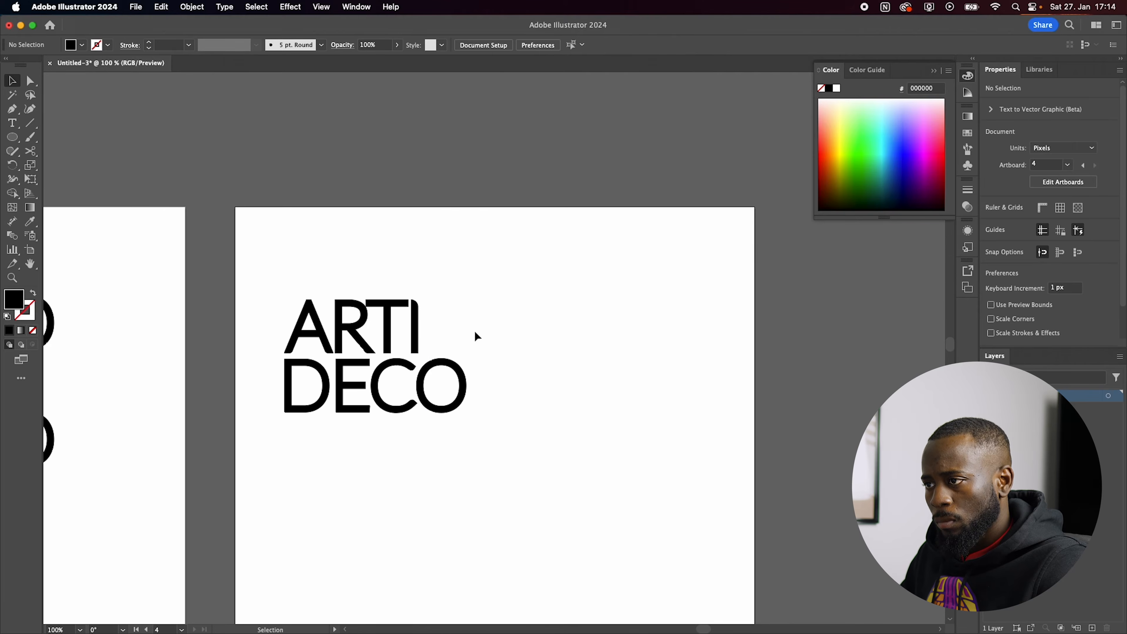
Step: Widen the spacing between the letters of ARTI in the stacked wordmark
scroll(307, 327, "up", 3)
scroll(472, 244, "down", 1)
left_click_drag(702, 165, 517, 221)
left_click(648, 221)
left_click_drag(585, 263, 589, 263)
scroll(536, 260, "down", 1)
scroll(555, 264, "down", 1)
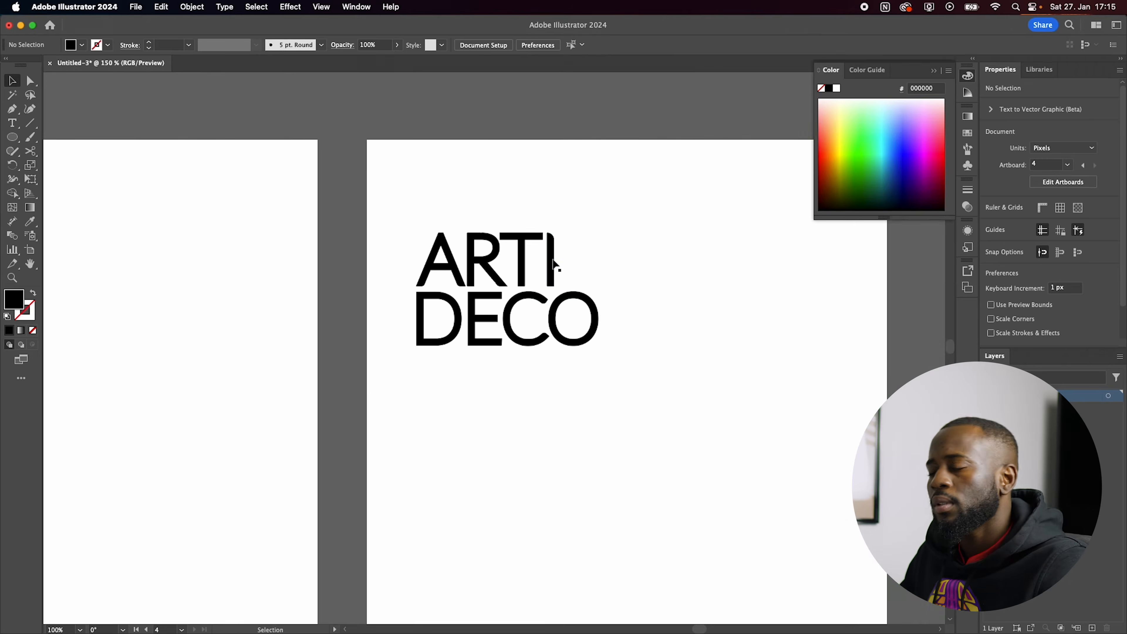
scroll(553, 262, "up", 1)
scroll(558, 259, "down", 1)
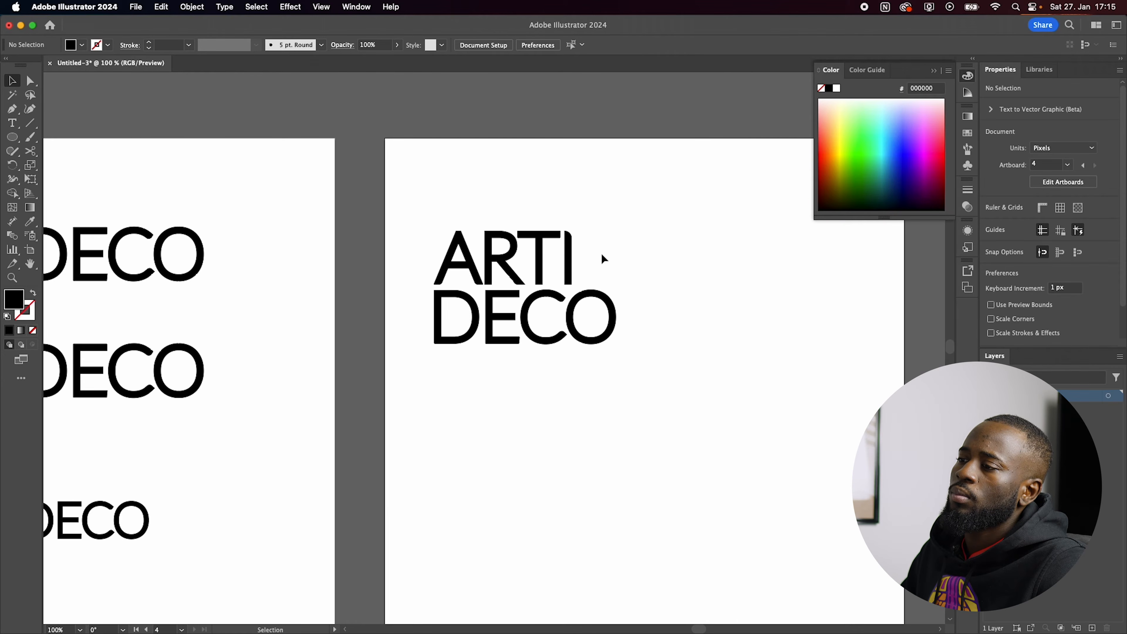
Step: Straighten the slanted end of the E's lowest arm in DECO by moving its lower corner anchor point
scroll(553, 312, "up", 2)
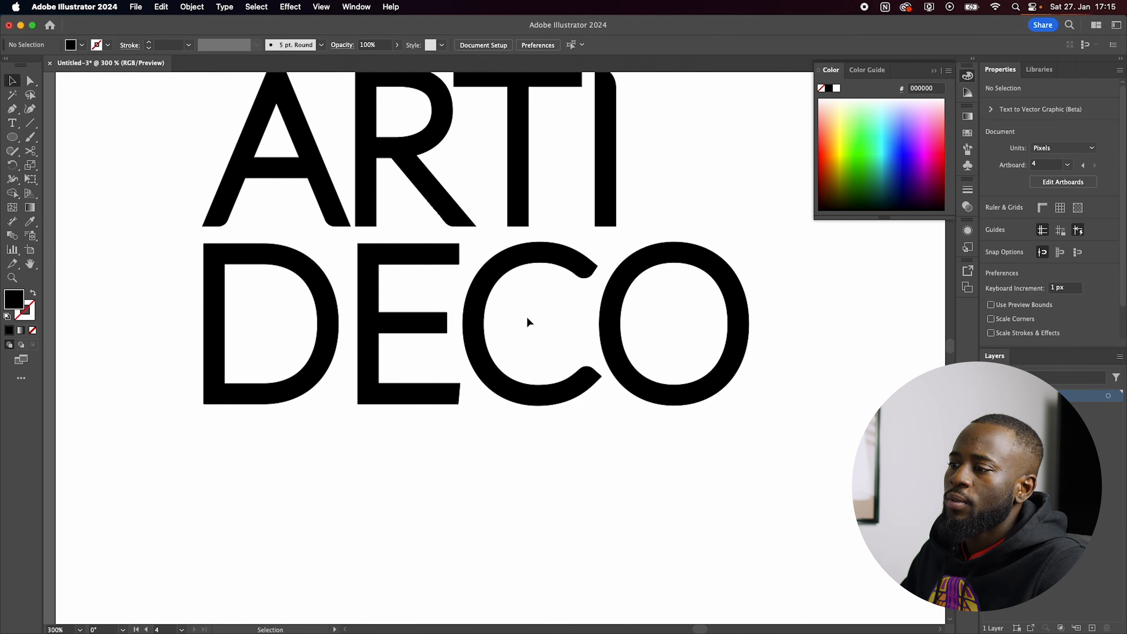
key("a")
scroll(442, 397, "up", 1)
left_click(441, 396)
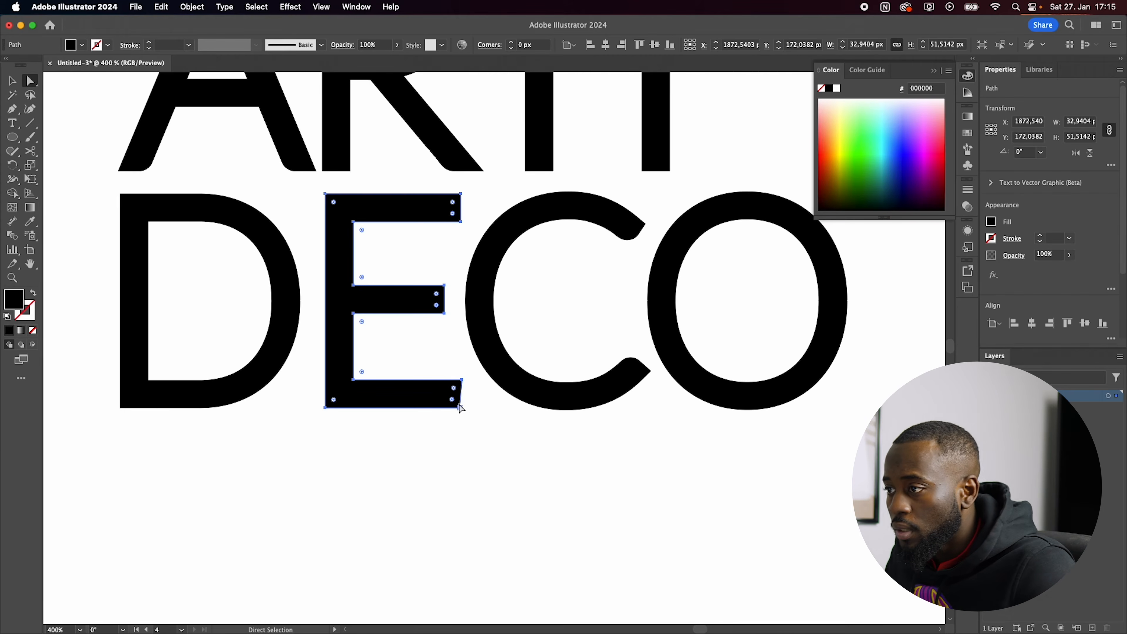
left_click_drag(460, 407, 465, 408)
key("super+z")
scroll(465, 408, "up", 3)
left_click_drag(457, 517, 452, 517)
key("super+shift+a")
scroll(429, 502, "down", 1)
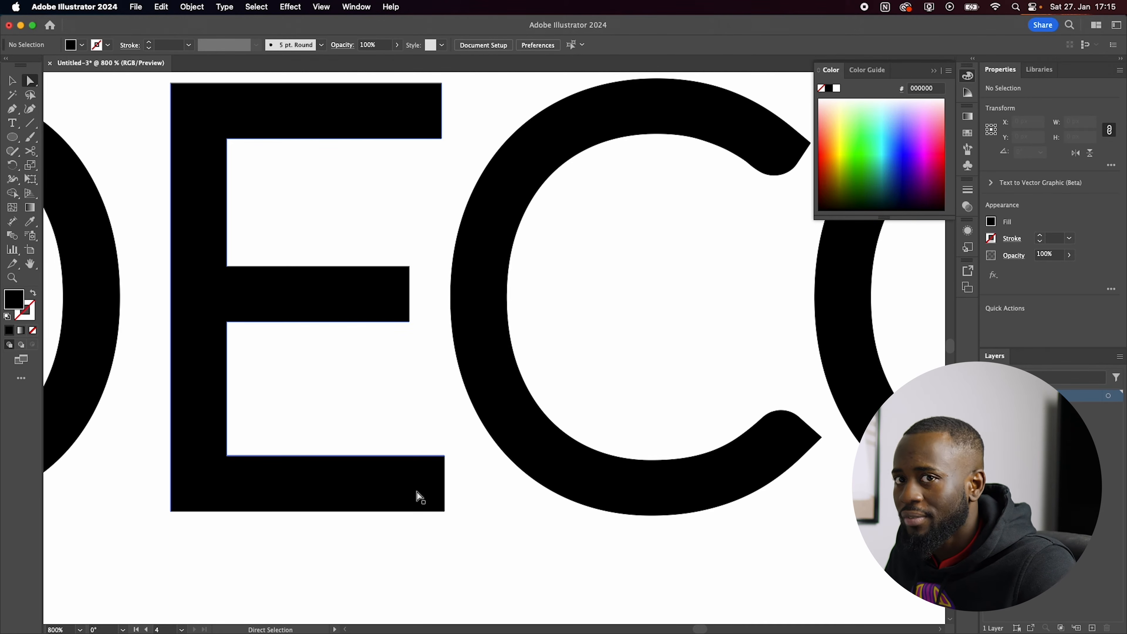
scroll(421, 490, "right", 7)
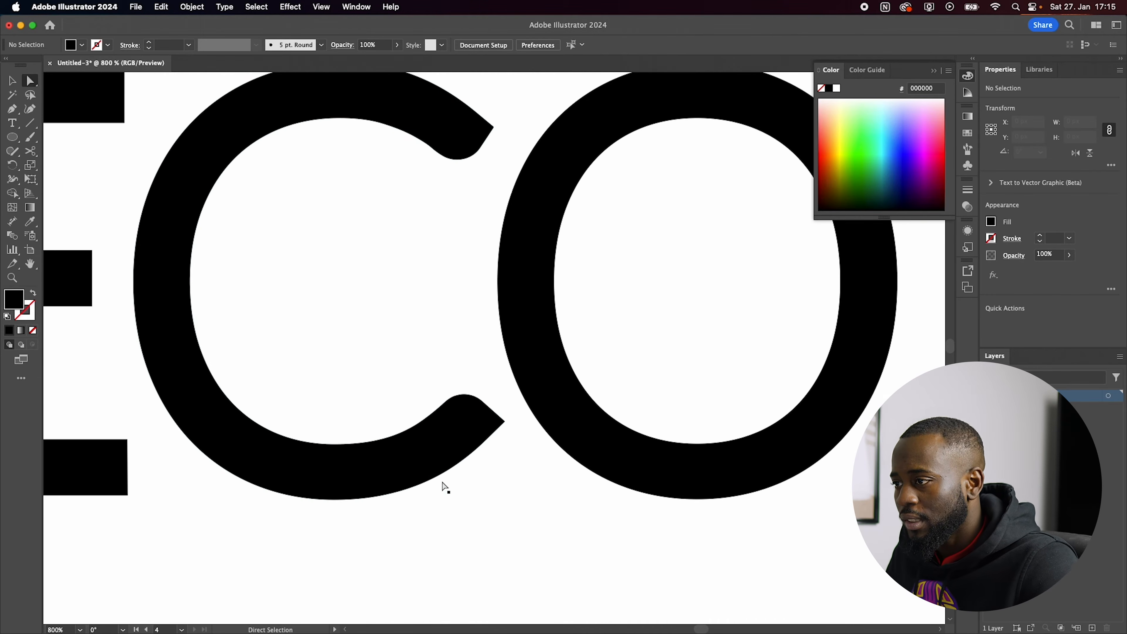
scroll(499, 484, "down", 6)
key("v")
scroll(573, 470, "down", 1)
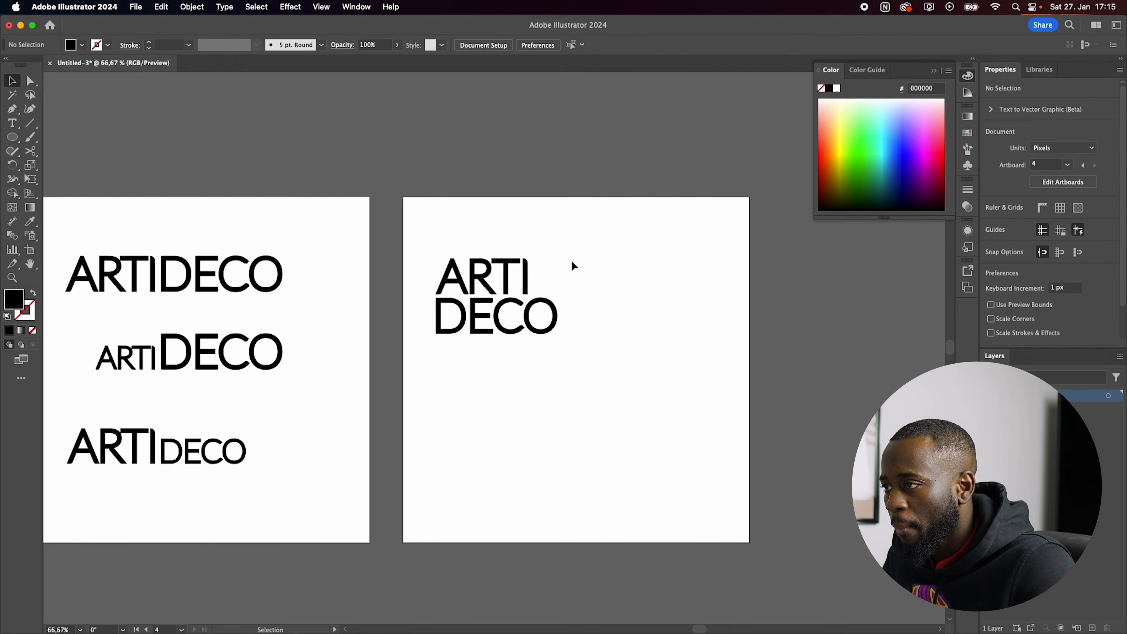
Step: Duplicate the stacked ARTI DECO wordmark below the original on the fourth artboard
scroll(570, 258, "up", 1)
left_click_drag(609, 239, 391, 518)
left_click(719, 476)
scroll(790, 351, "up", 1)
scroll(413, 335, "down", 1)
left_click(660, 462)
scroll(532, 435, "down", 2)
scroll(310, 410, "up", 1)
scroll(313, 411, "down", 2)
scroll(291, 418, "up", 1)
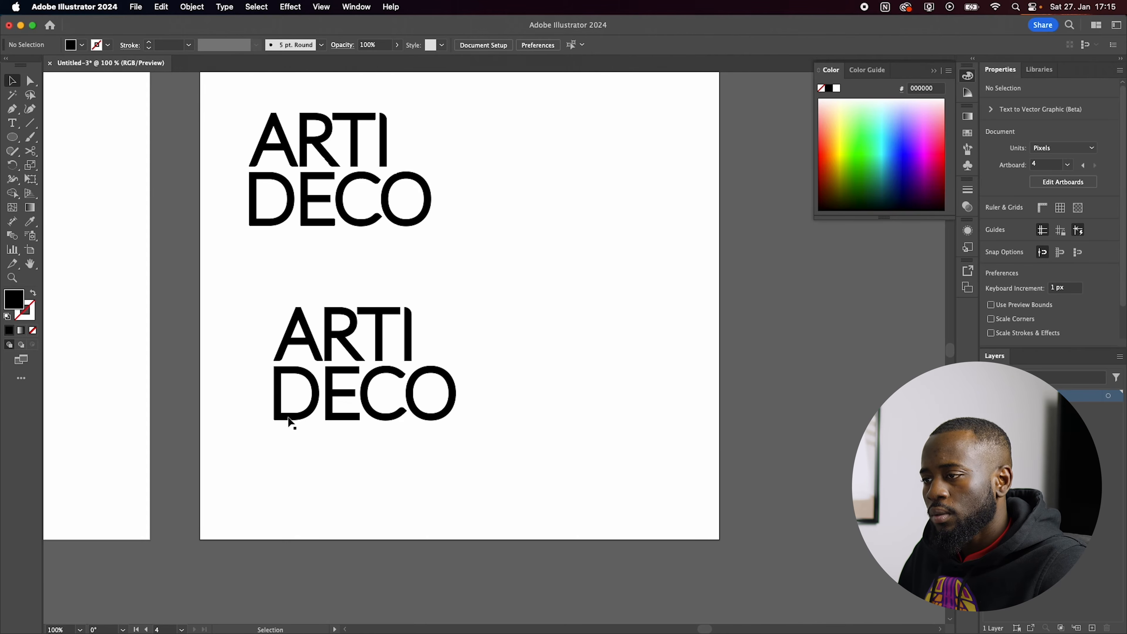
scroll(284, 418, "down", 1)
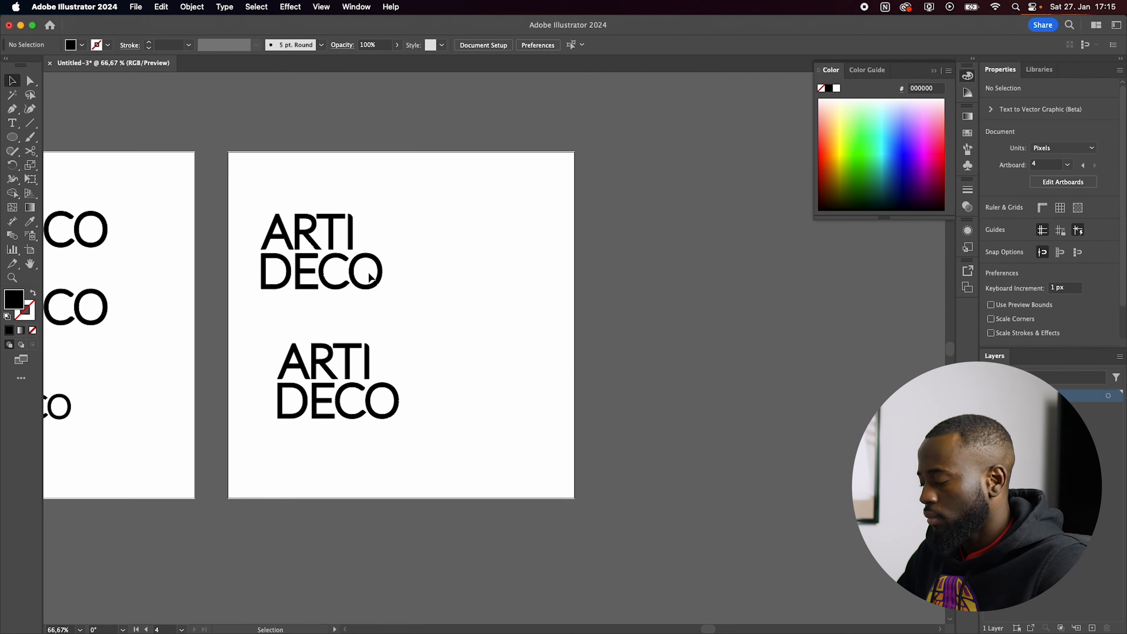
Step: Duplicate the fourth artboard beside it as a fifth artboard and delete the copied wordmarks from it
key("shift+o")
scroll(355, 288, "down", 1)
left_click_drag(347, 297, 672, 304)
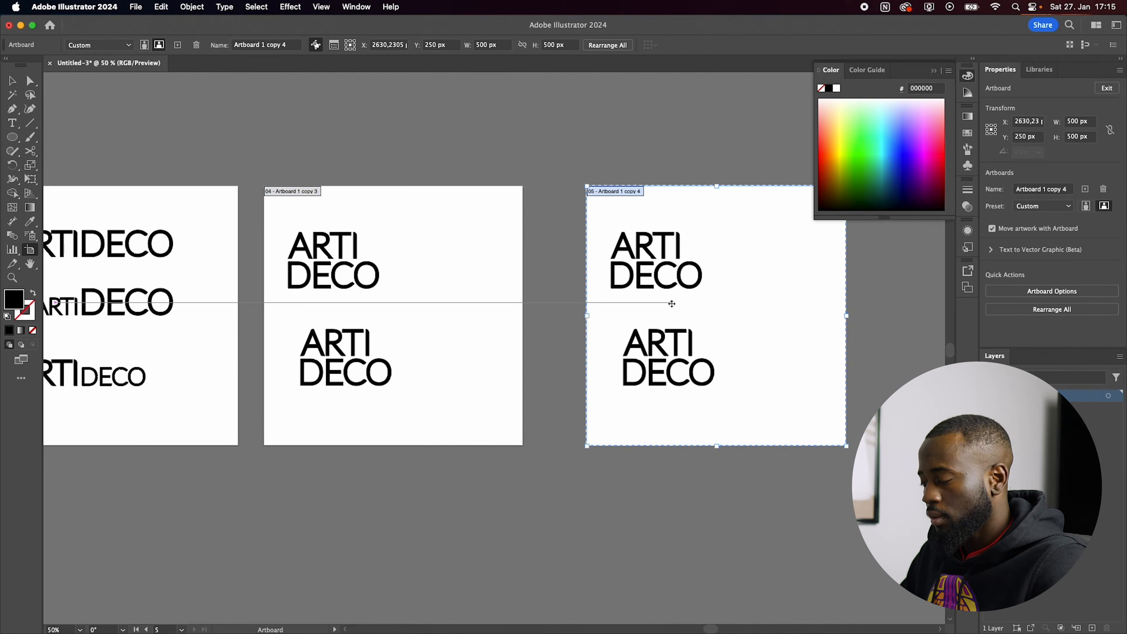
key("v")
left_click_drag(705, 228, 600, 401)
key("Delete")
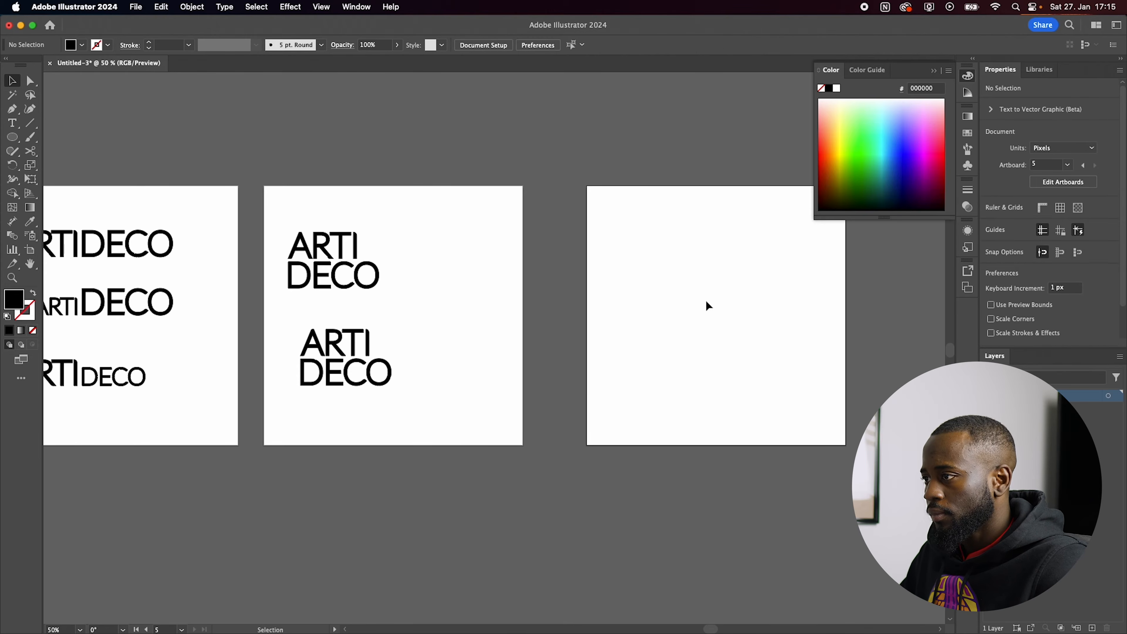
Step: Draw a circle about 194 px wide near the middle of the fifth artboard, with a black outline and no fill
scroll(664, 372, "up", 1)
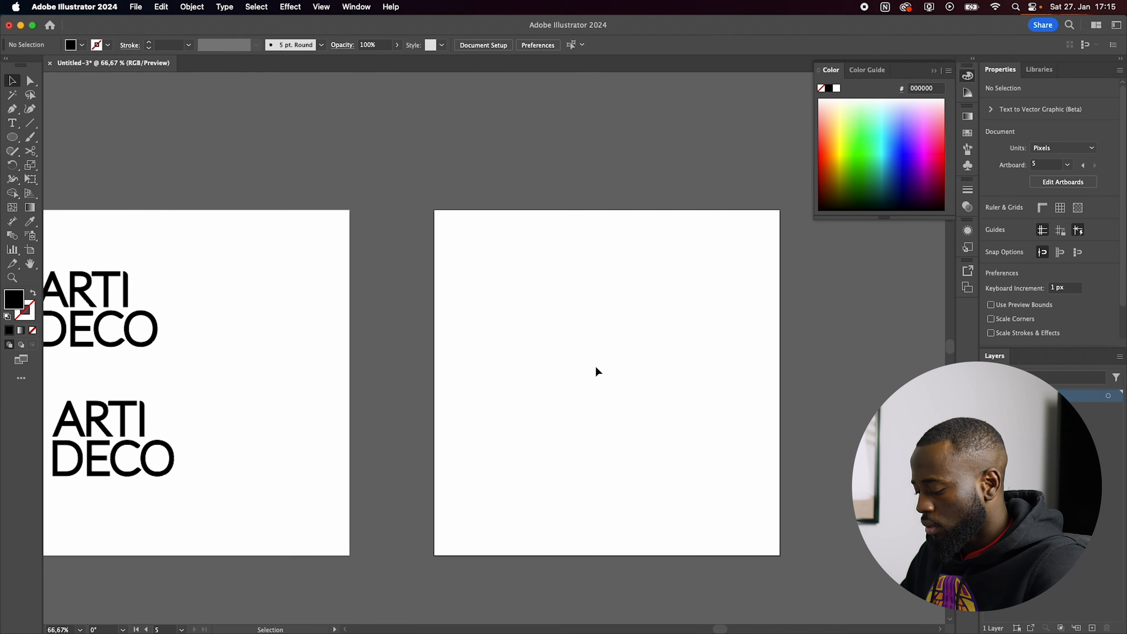
key("l")
left_click_drag(599, 369, 660, 435)
key("v")
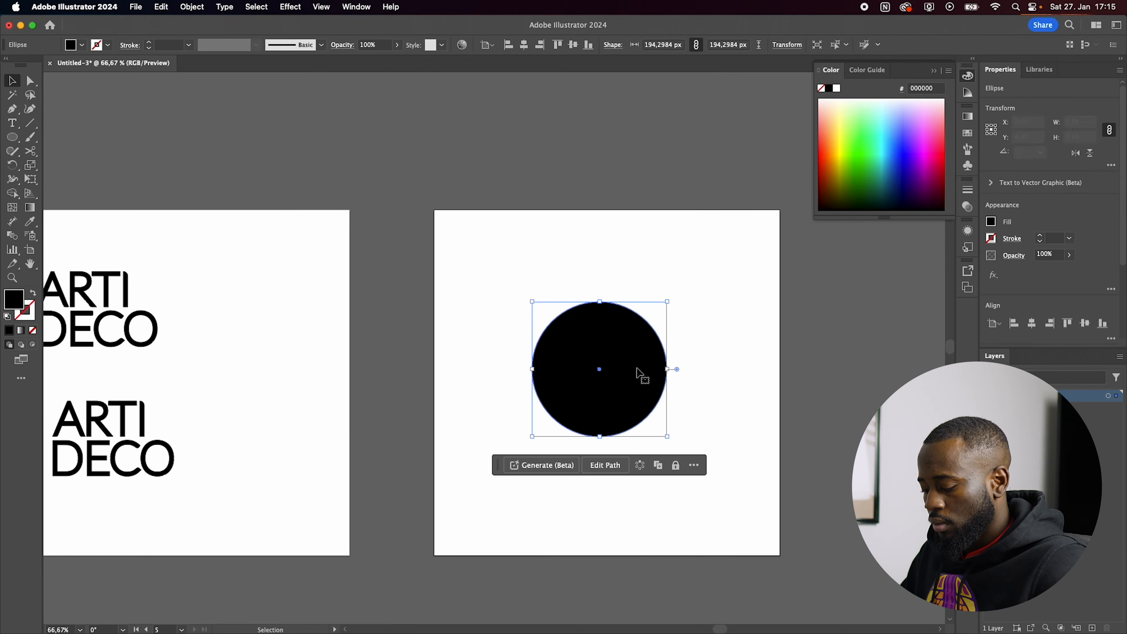
key("shift+x")
left_click(725, 294)
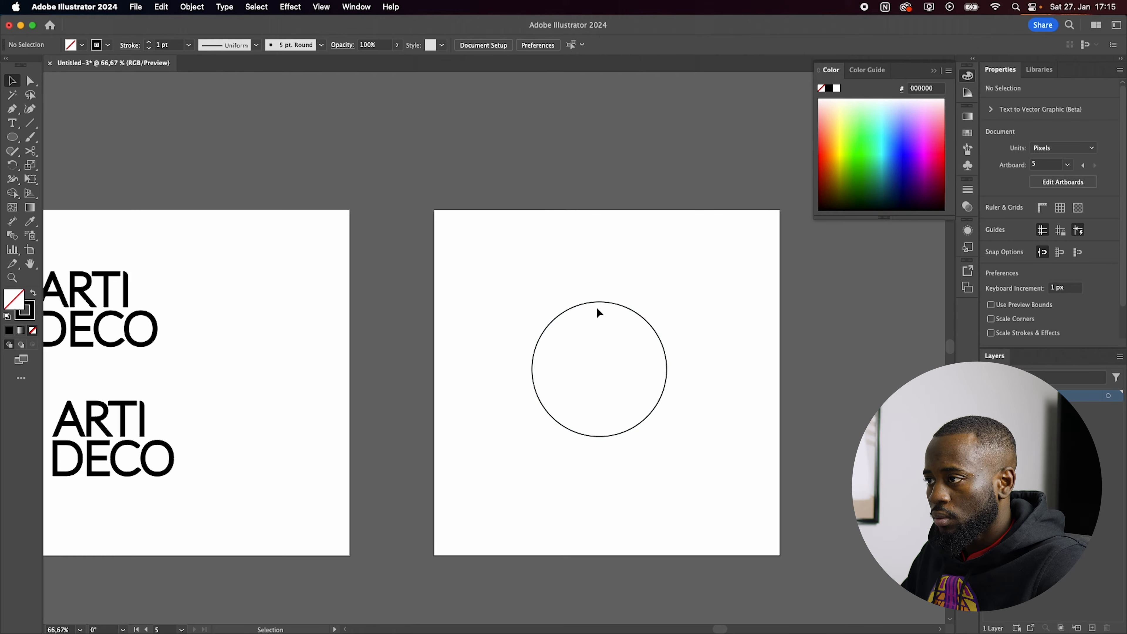
Step: Place the text "ArtiDeco - ArtiDeco" along the circle from its topmost point with the Type on a Path tool
left_click(599, 303)
key("t")
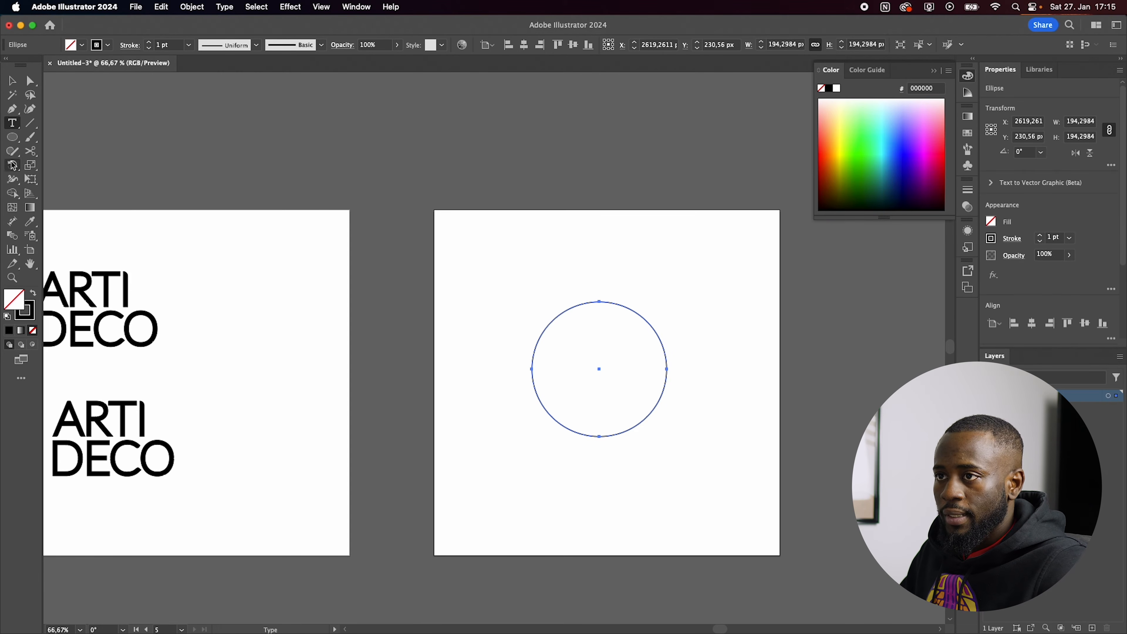
left_click(17, 127)
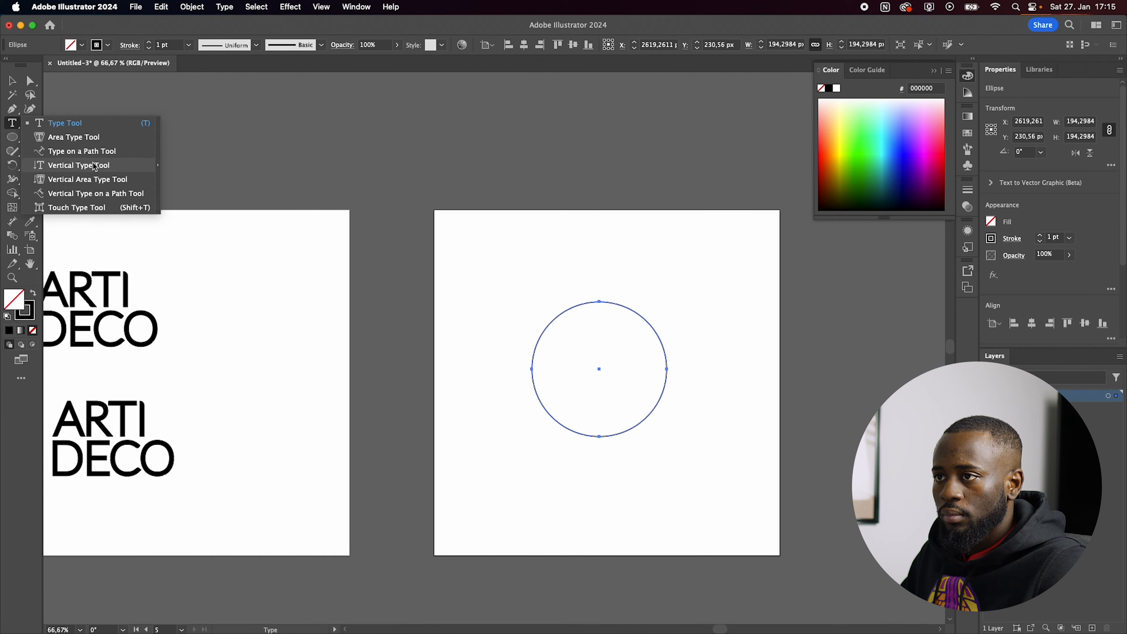
left_click(89, 151)
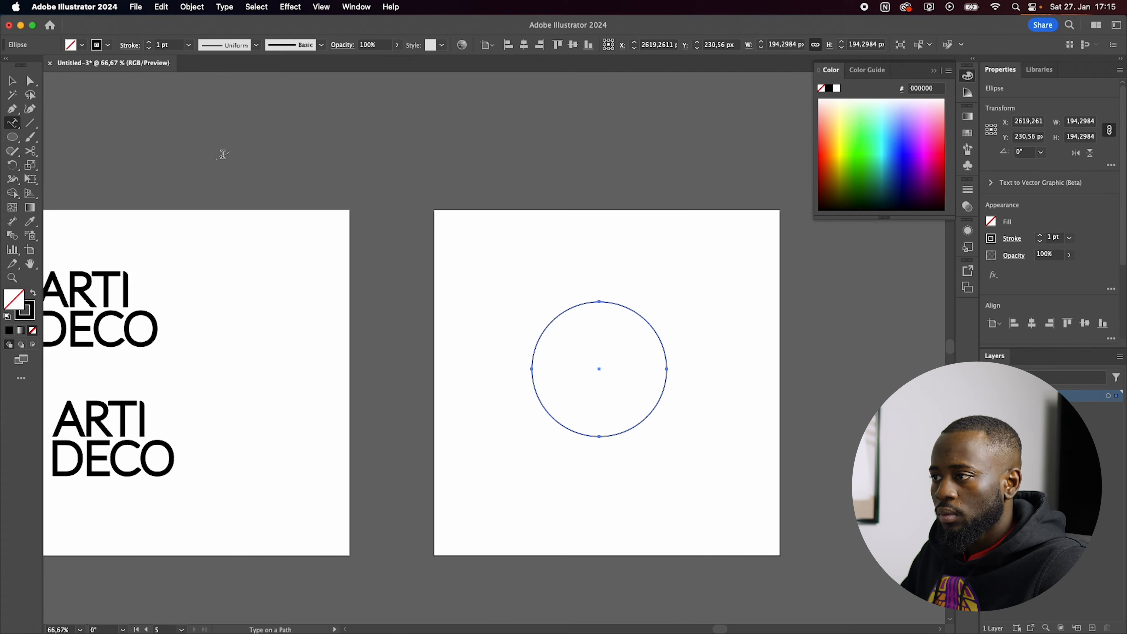
left_click(595, 301)
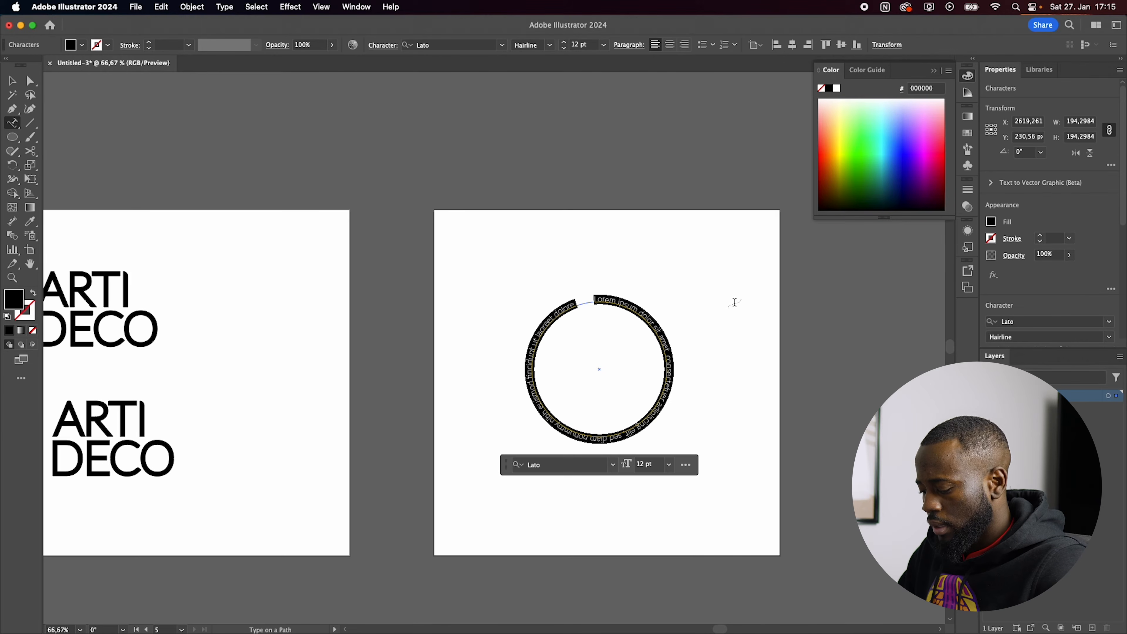
type("ArtiDeco - ArtiDeco")
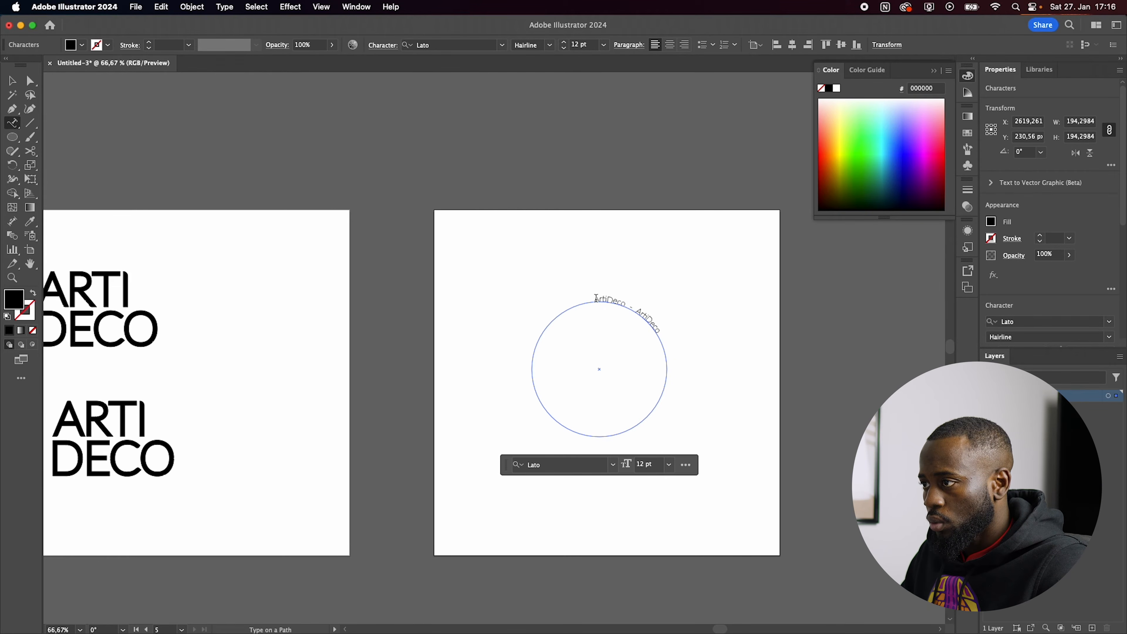
Step: Append a copy of "ArtiDeco - ArtiDeco" to the circular text, separating it from the existing text with a hyphen
left_click_drag(596, 297, 732, 373)
key("super+c")
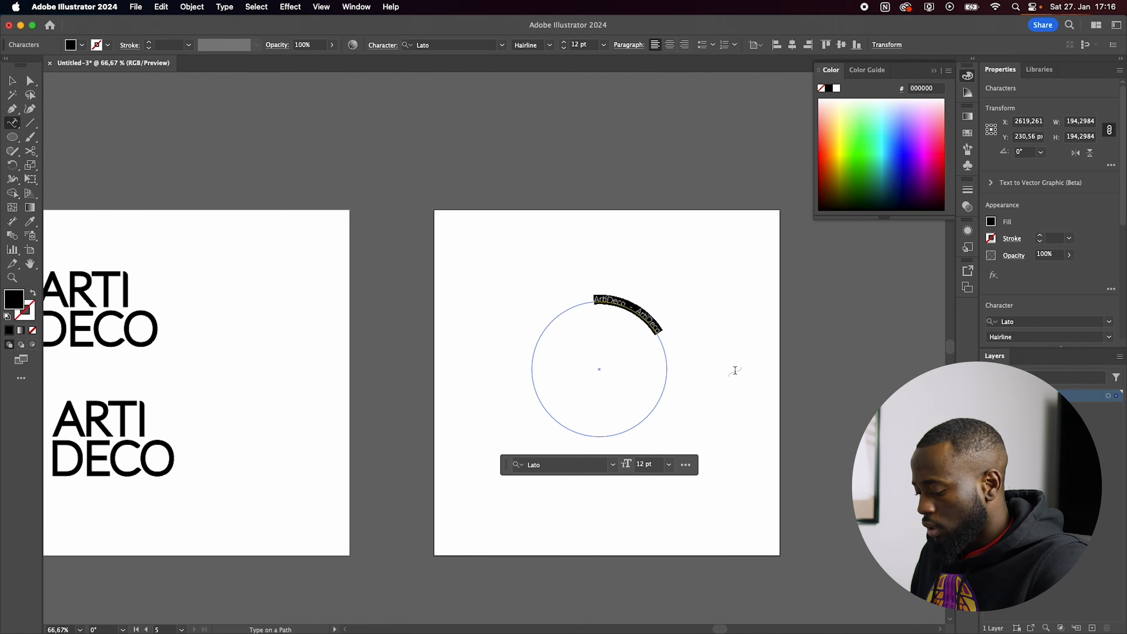
key("Right")
key("super+v")
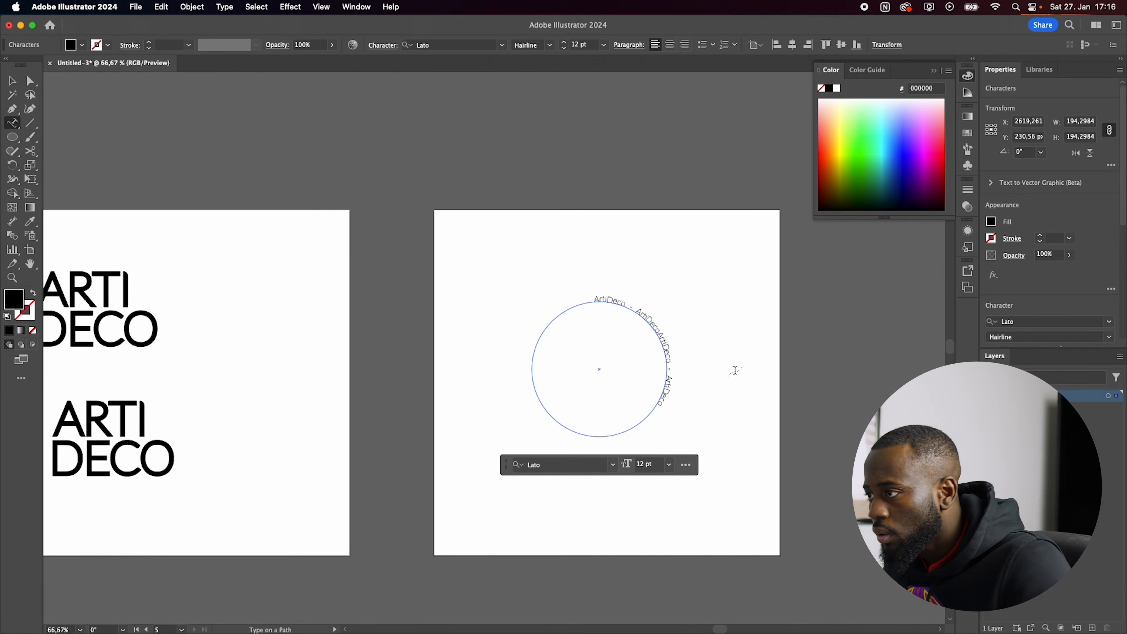
left_click(660, 333)
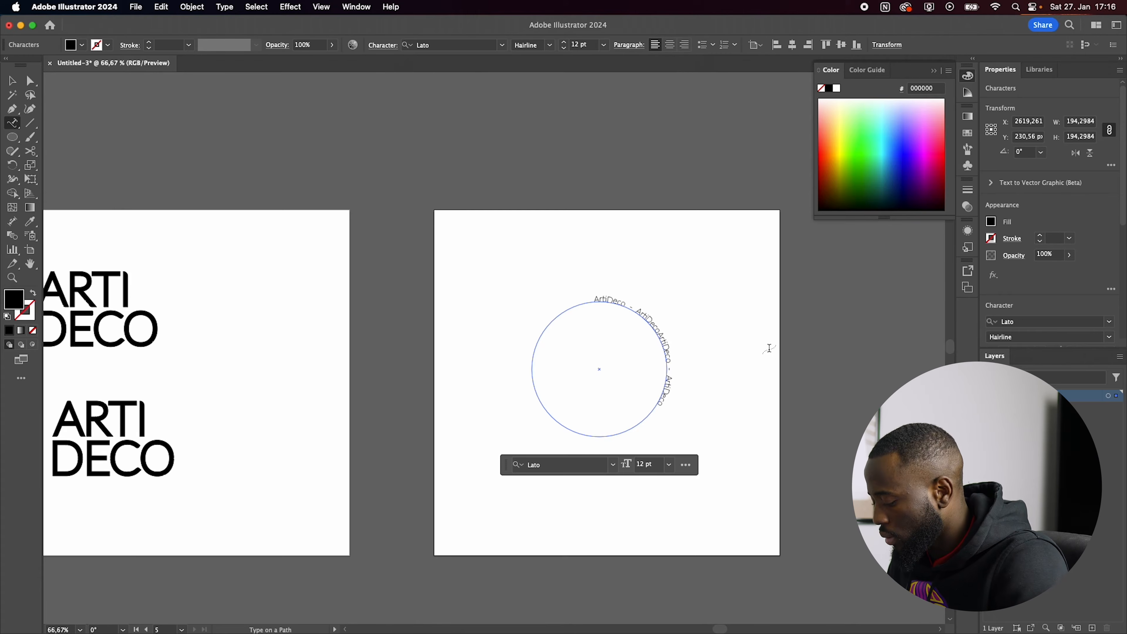
type("-")
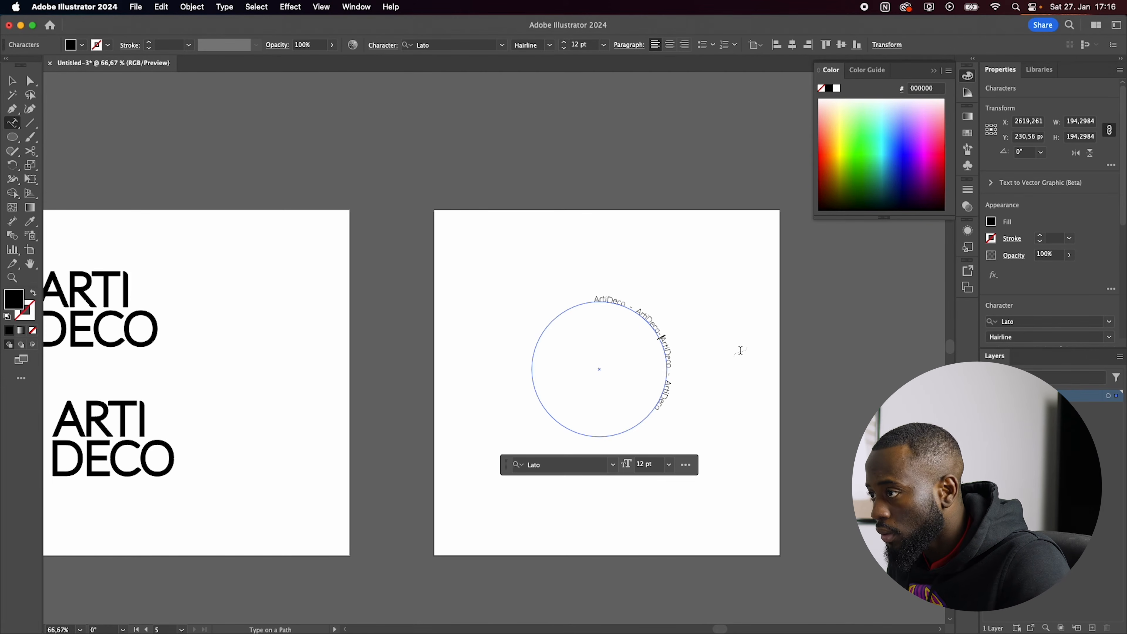
key("Left")
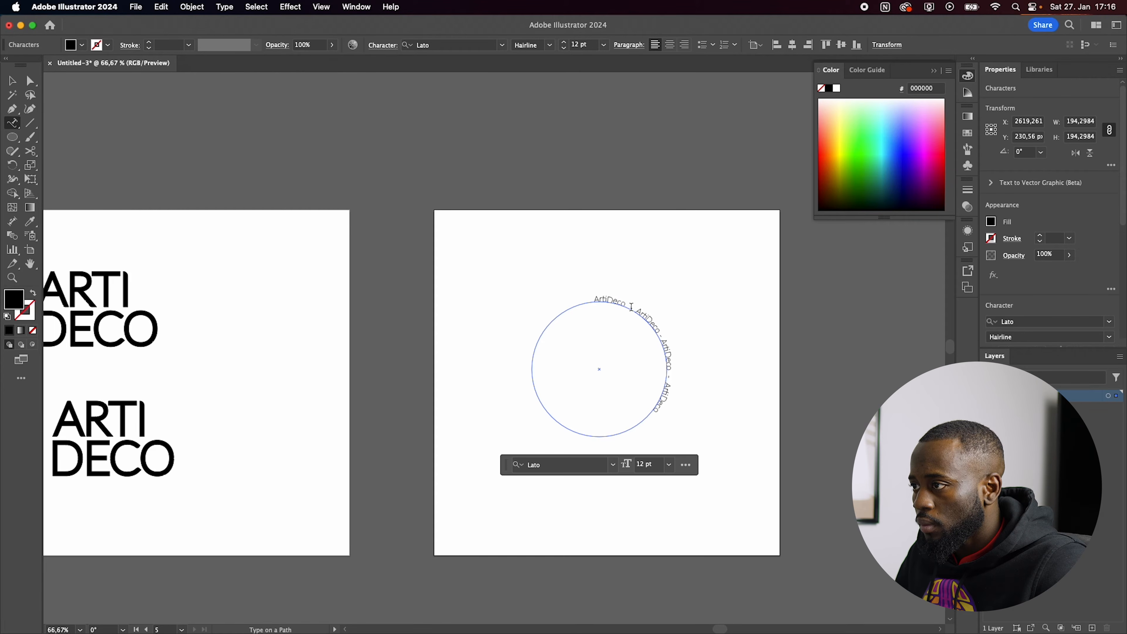
Step: Repeat the hyphen-separated ArtiDeco sequence along the path until the text runs around the whole circle
left_click_drag(631, 306, 714, 468)
key("super+c")
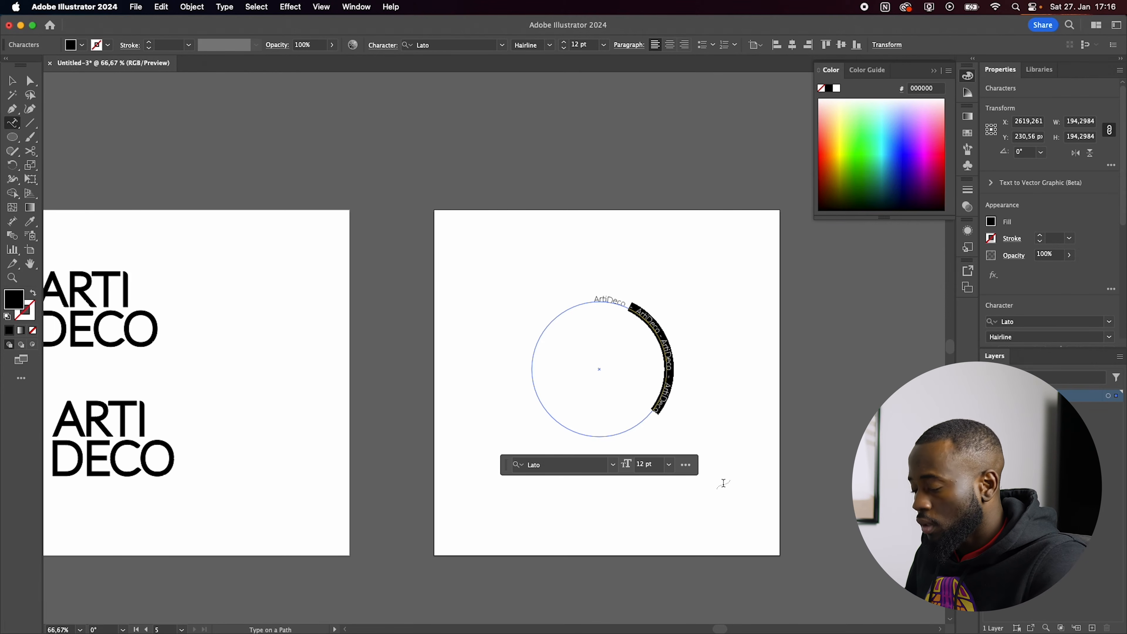
key("super+v")
key("super+v")
key("super+v")
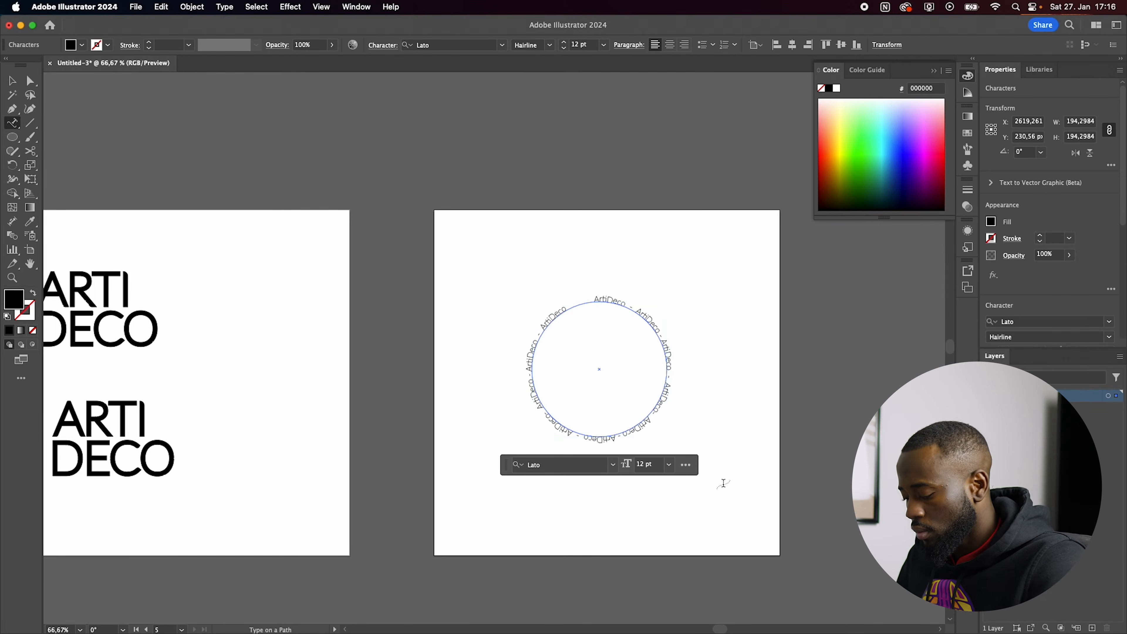
left_click(761, 483)
left_click(675, 348)
type("v")
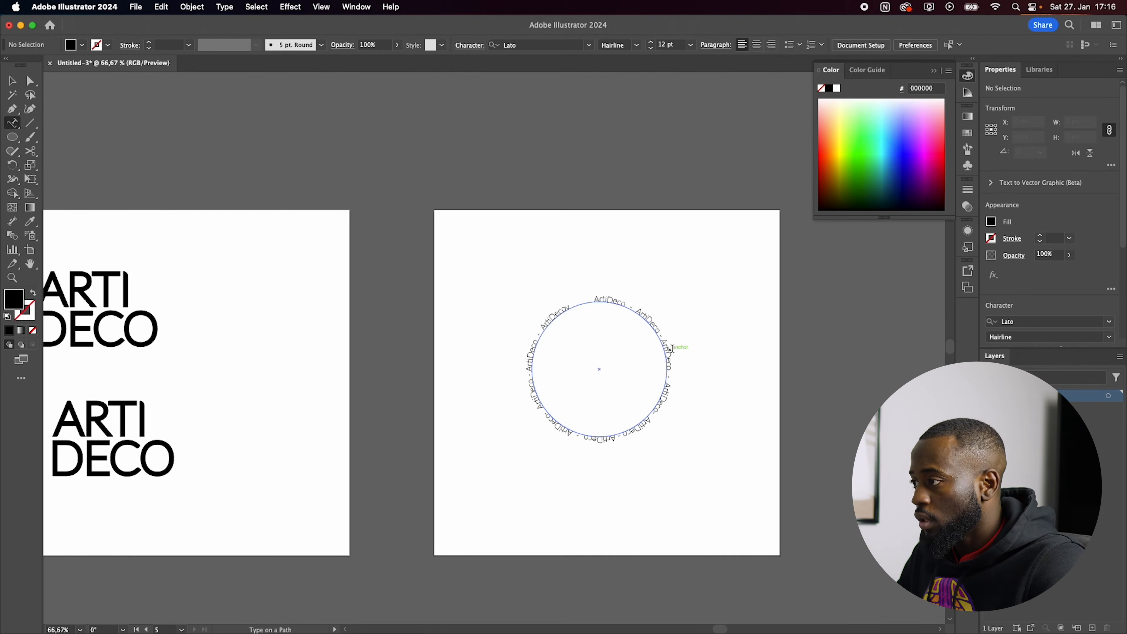
key("Escape")
Step: Increase the font size of the circular ArtiDeco text to 25 pt
scroll(712, 314, "down", 1)
scroll(711, 311, "down", 1)
left_click(668, 320)
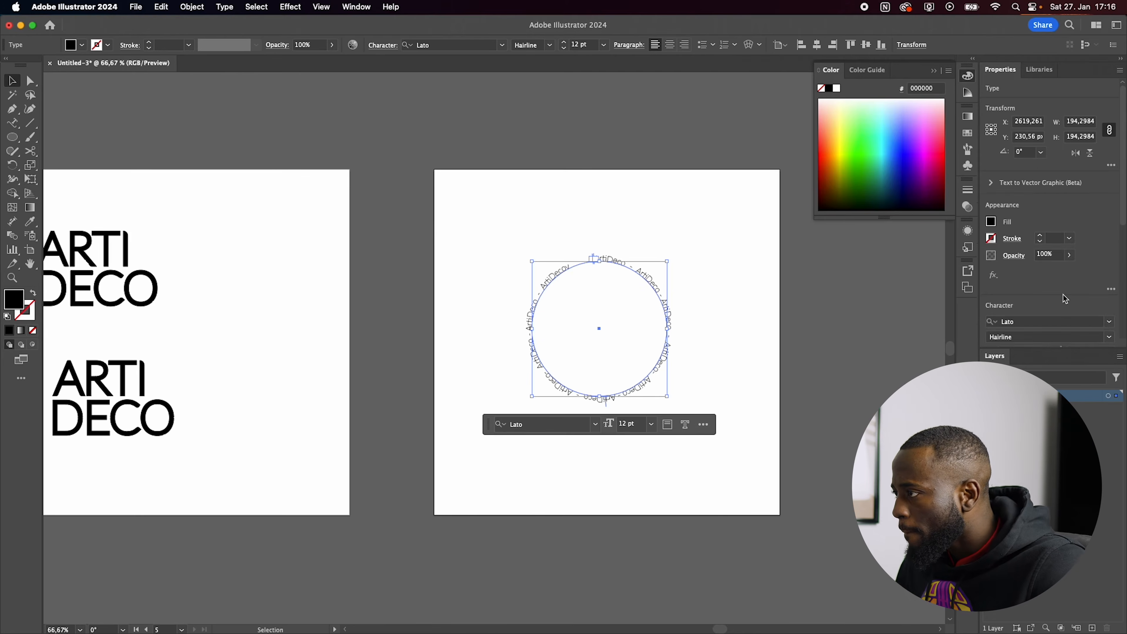
scroll(1064, 297, "down", 5)
left_click(1004, 129)
left_click(1003, 129)
left_click(1004, 129)
left_click(1004, 130)
left_click(1004, 130)
left_click(1004, 130)
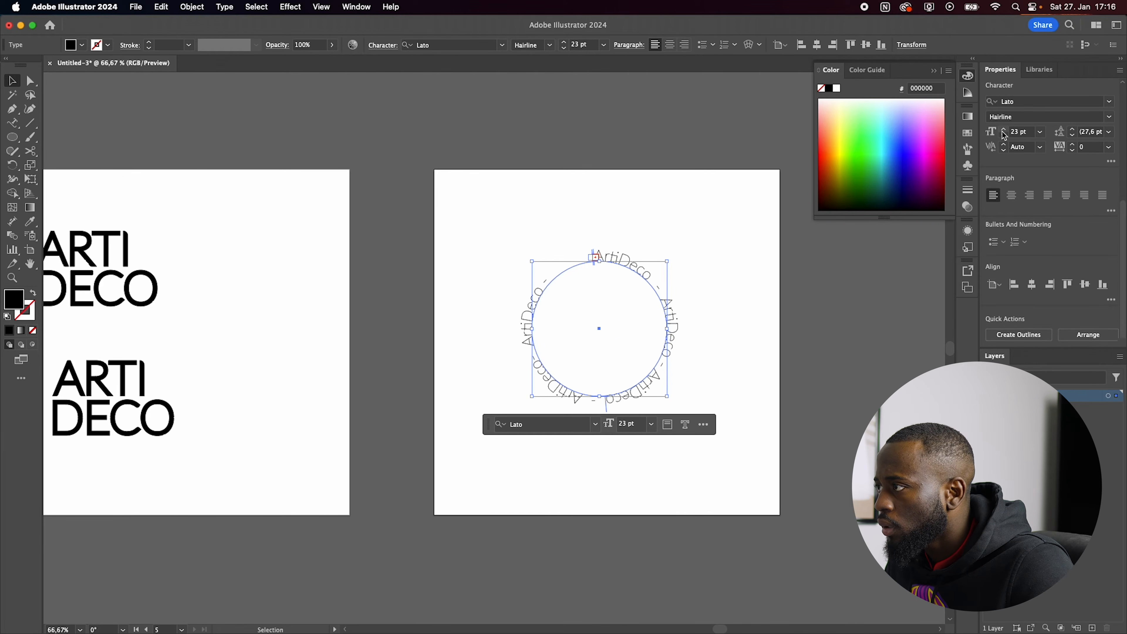
left_click(1004, 130)
left_click(1004, 130)
key("super+1")
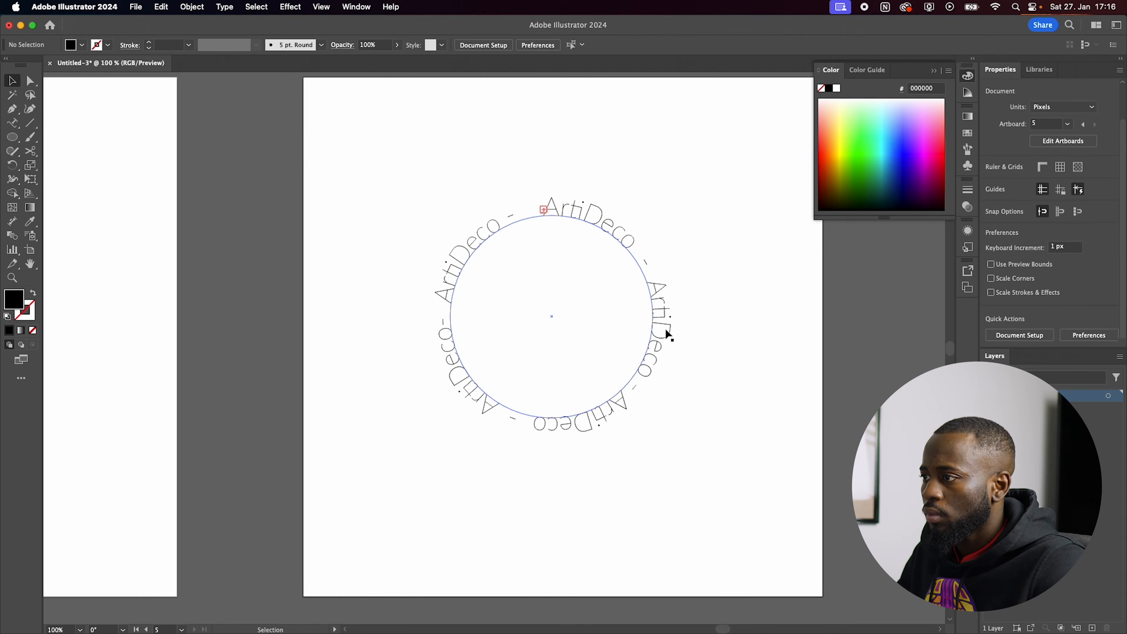
Step: Set the font style of the circular ArtiDeco text to Regular
left_click(1111, 298)
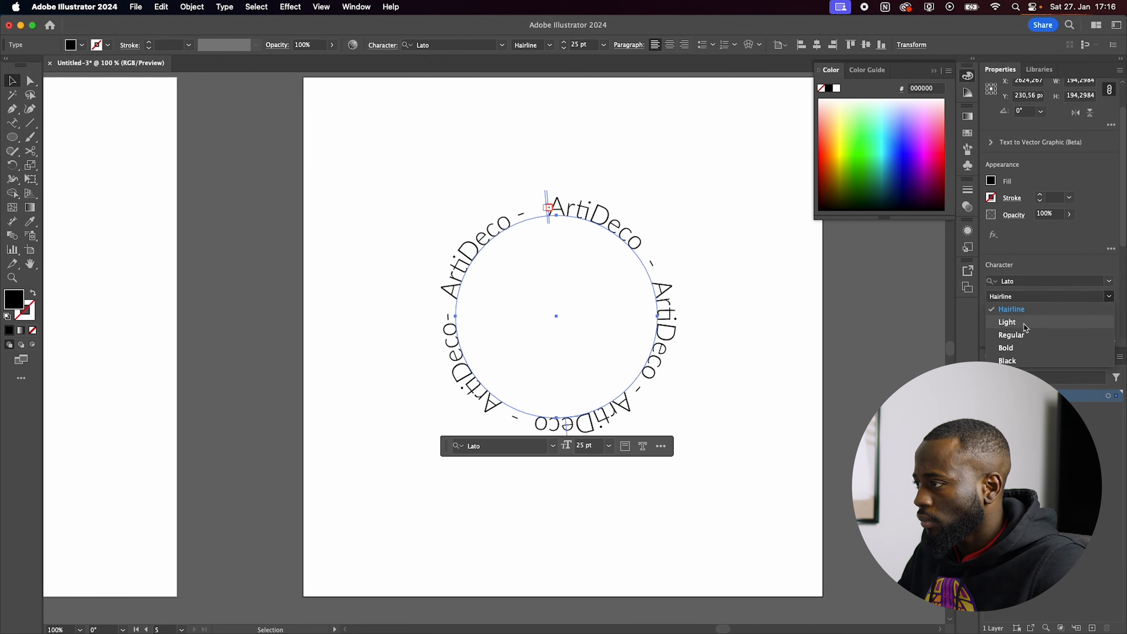
left_click(1011, 341)
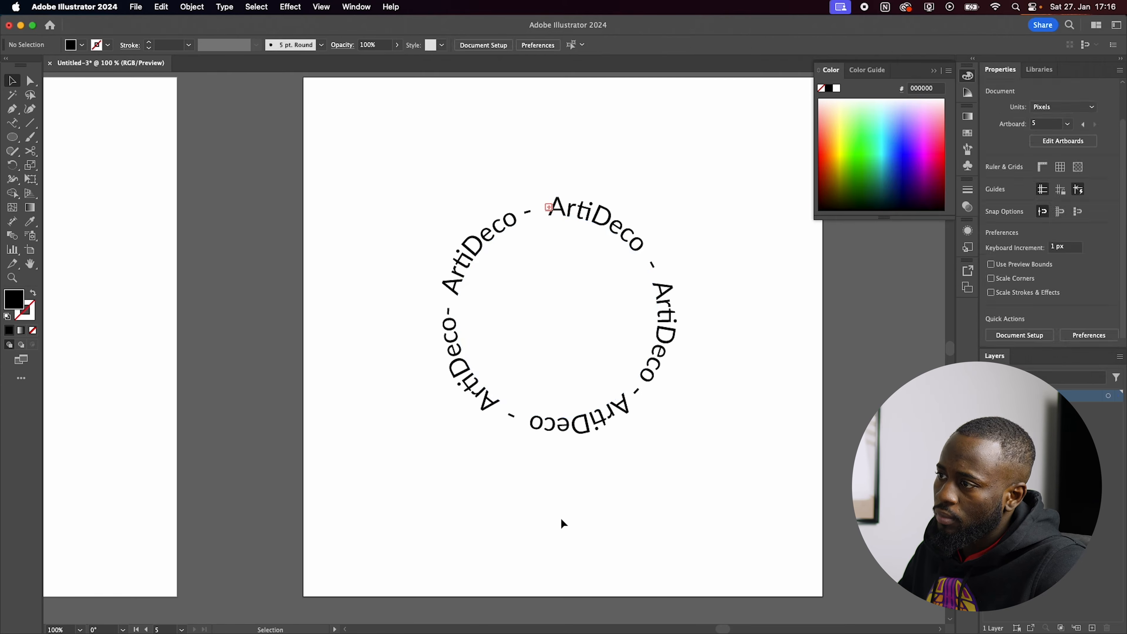
left_click(571, 513)
scroll(572, 512, "up", 1)
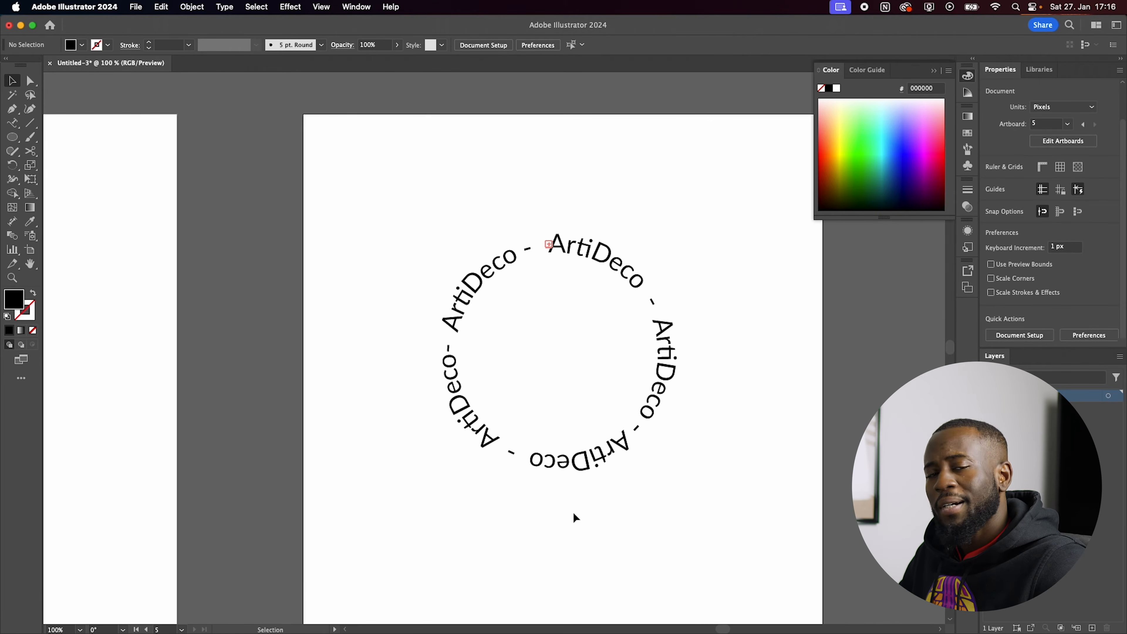
scroll(572, 510, "down", 1)
scroll(631, 494, "down", 1)
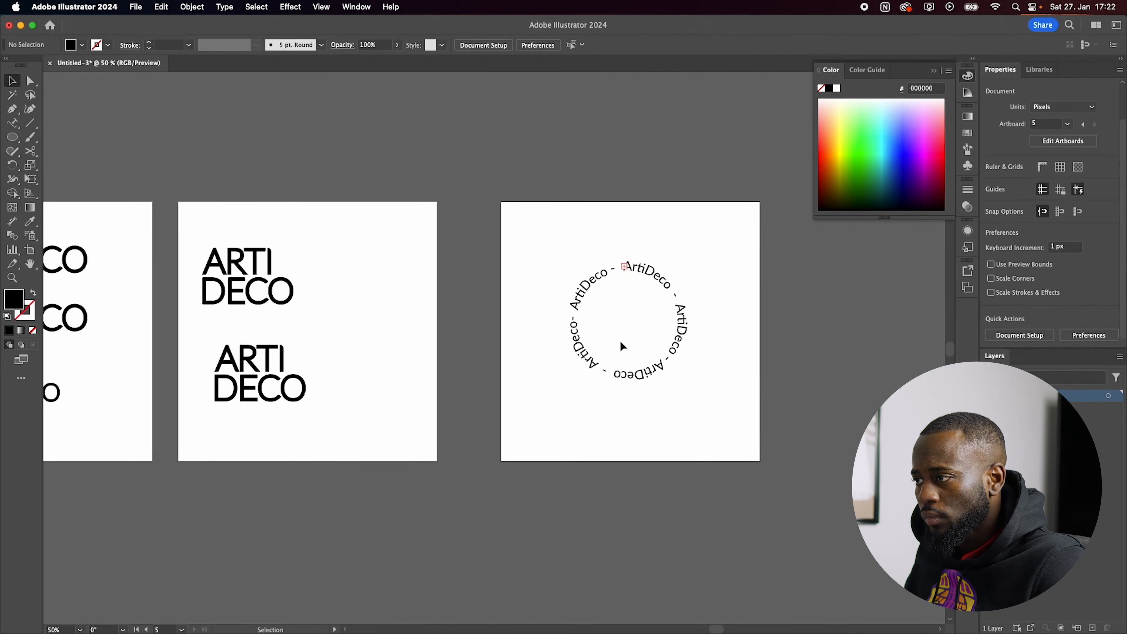
Step: Try an enlarged copy of the wordmark's D in the centre of the circular text, and delete it again
scroll(620, 342, "up", 1)
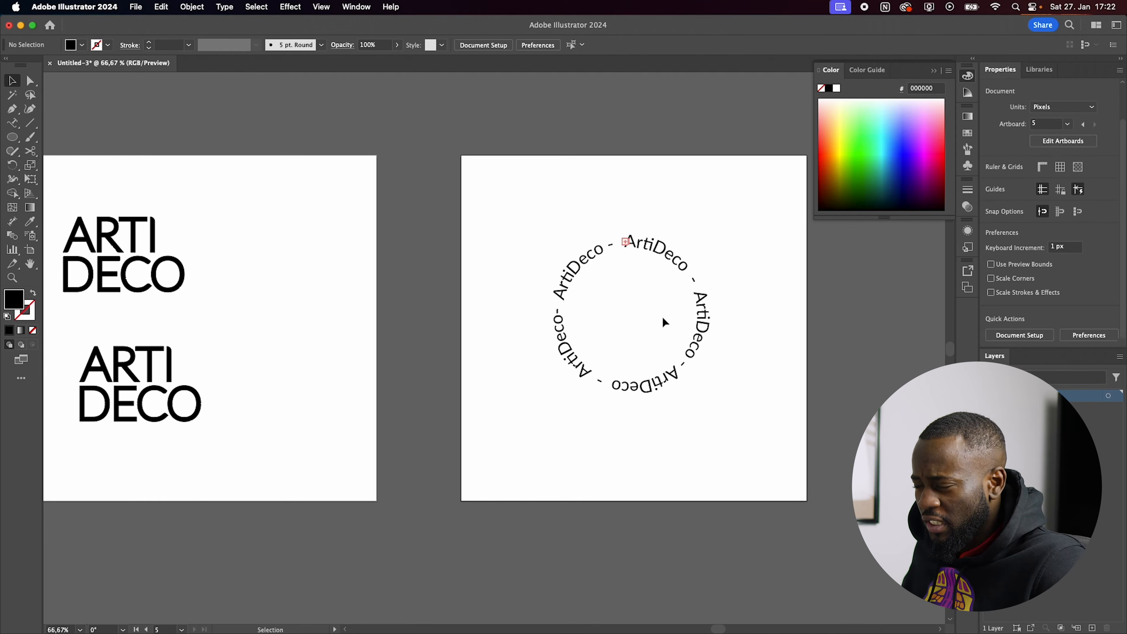
scroll(734, 251, "down", 1)
scroll(399, 234, "up", 1)
left_click_drag(202, 280, 774, 358)
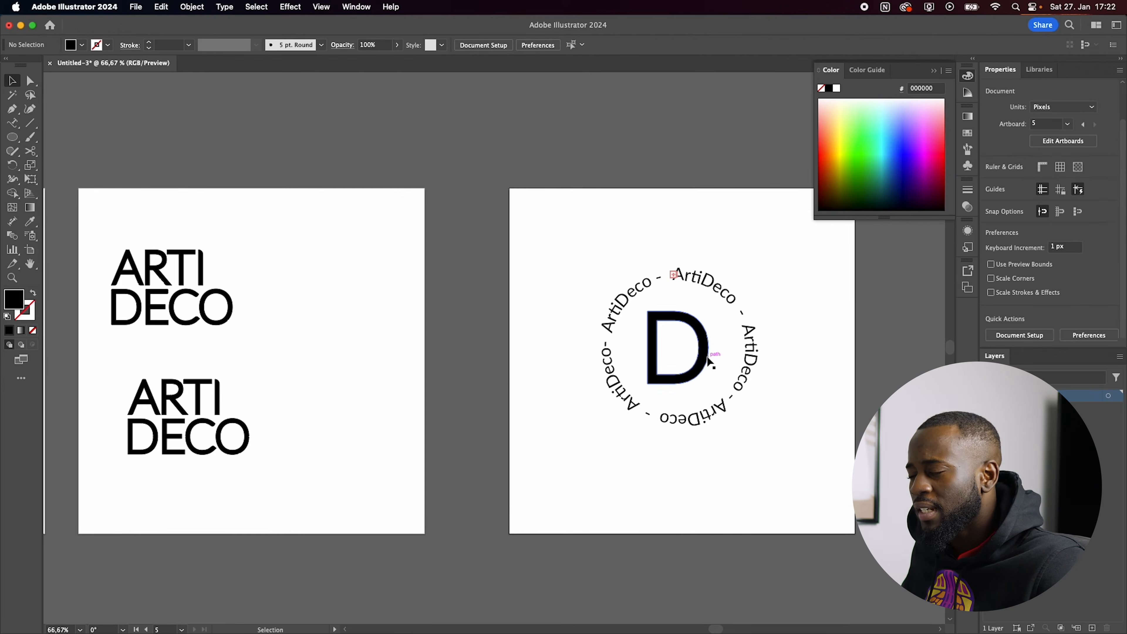
left_click(711, 362)
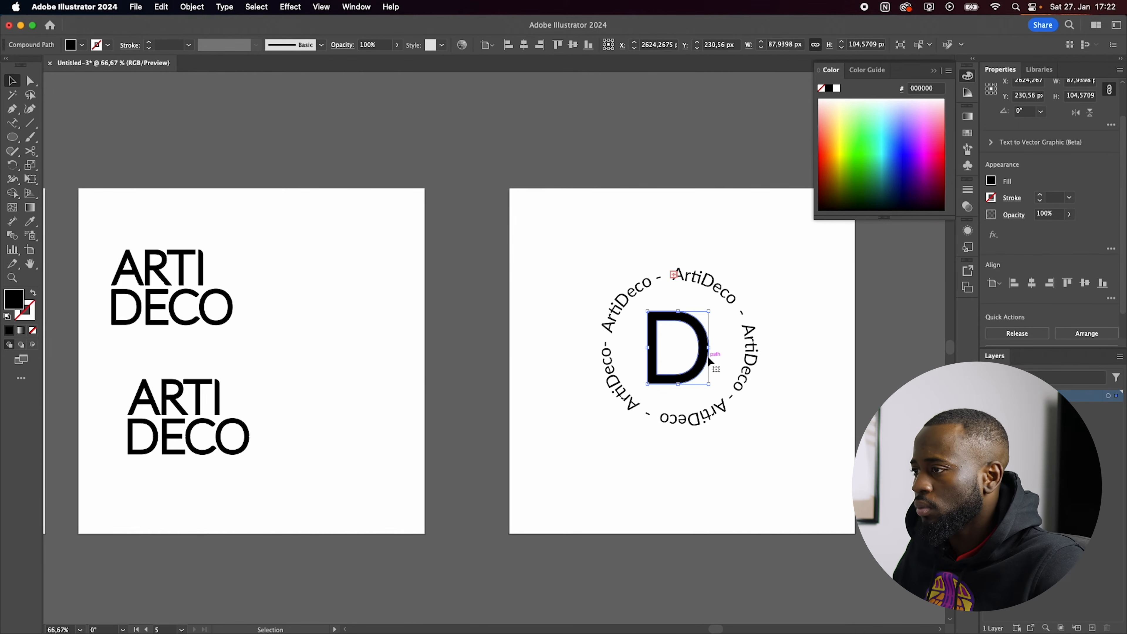
key("BackSpace")
Step: Set the font style of the circular ArtiDeco text to Bold
left_click(746, 308)
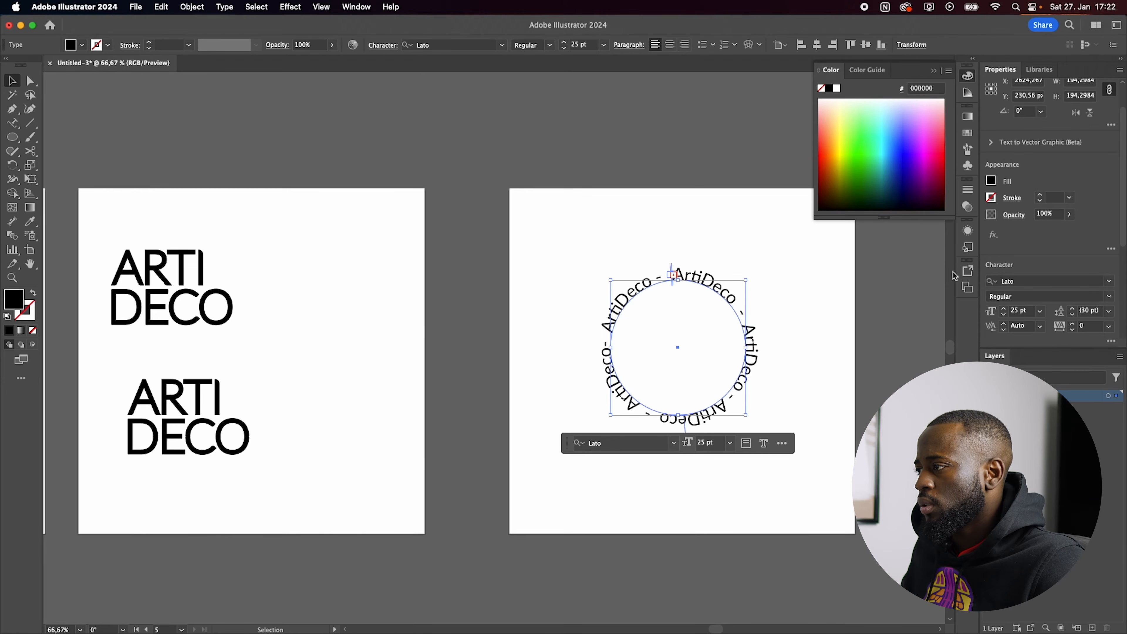
left_click(1110, 297)
left_click(1019, 347)
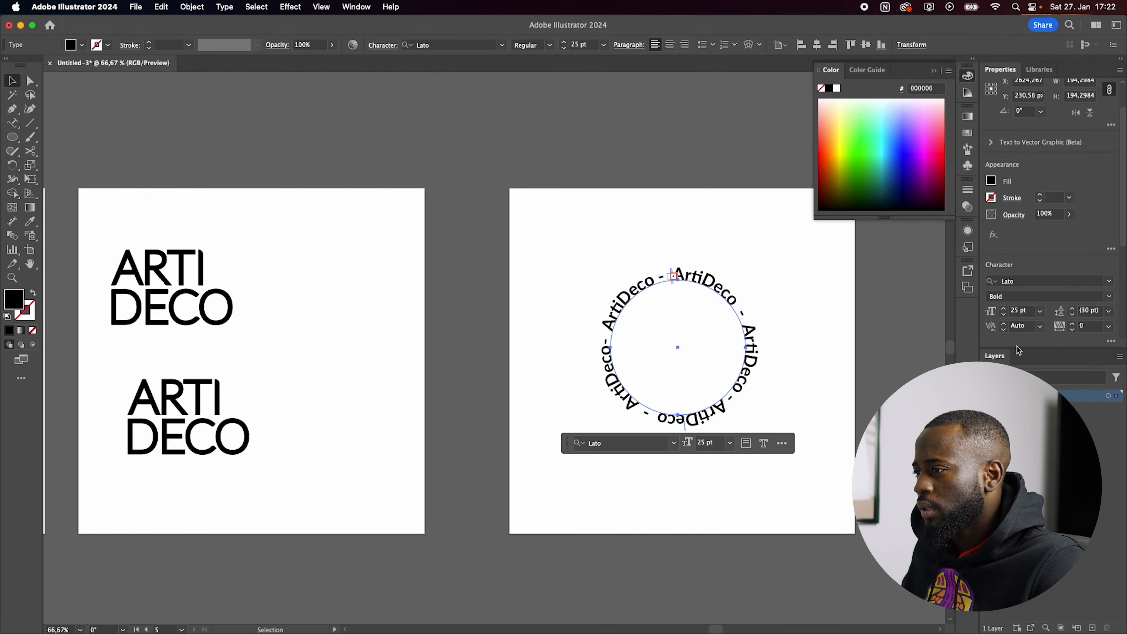
left_click(805, 418)
Step: Delete the letter I from the lower stacked ARTI DECO wordmark
scroll(805, 416, "down", 1)
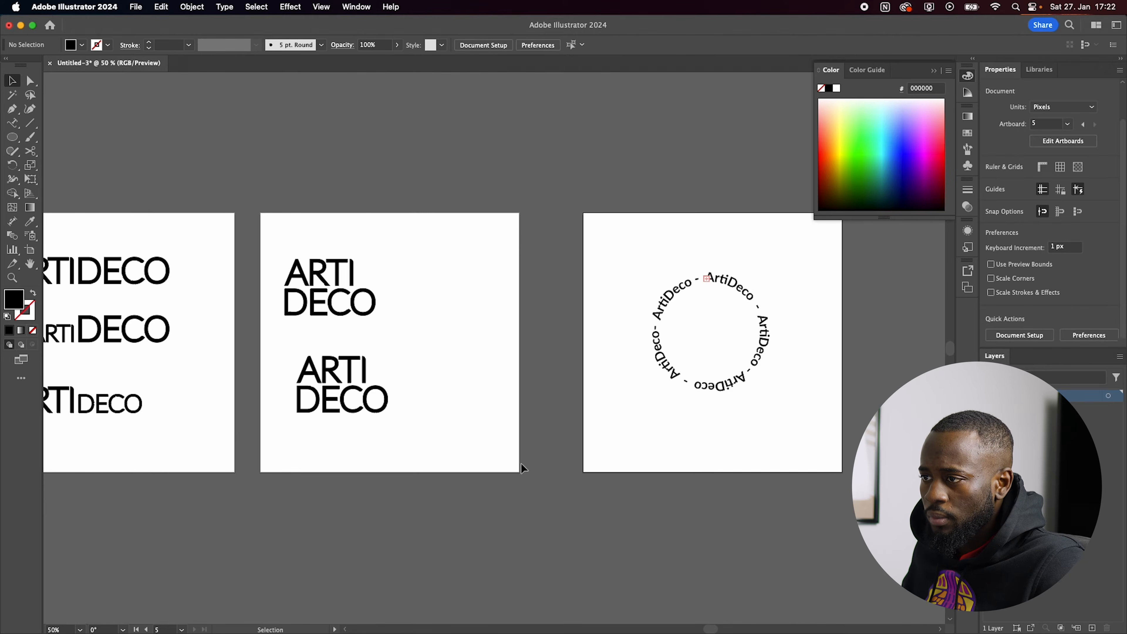
scroll(291, 259, "up", 1)
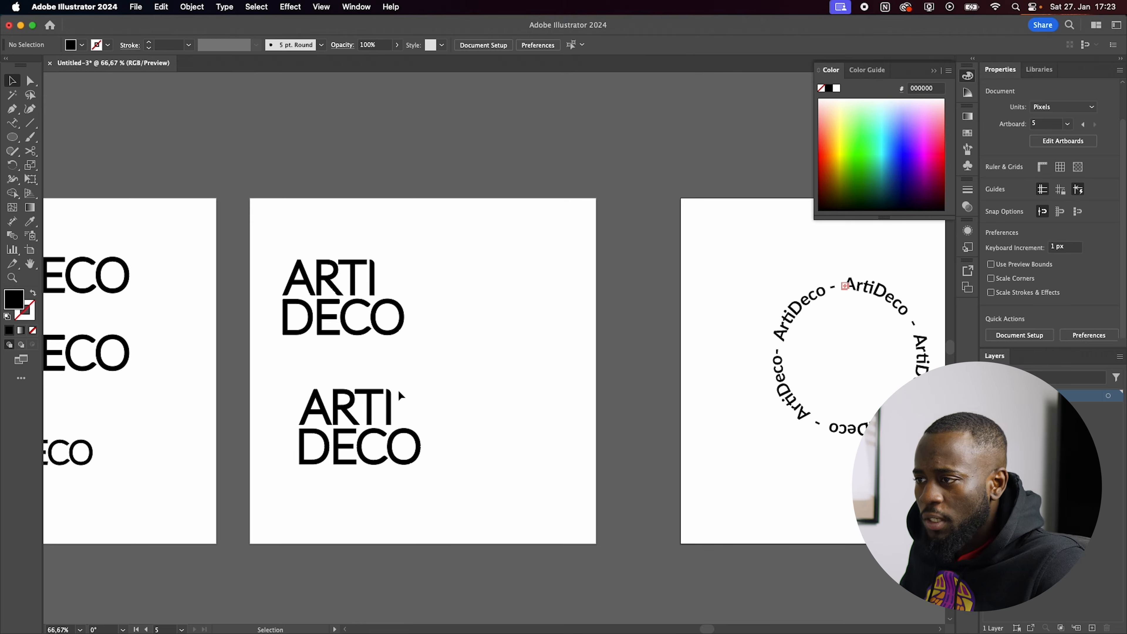
scroll(401, 395, "up", 1)
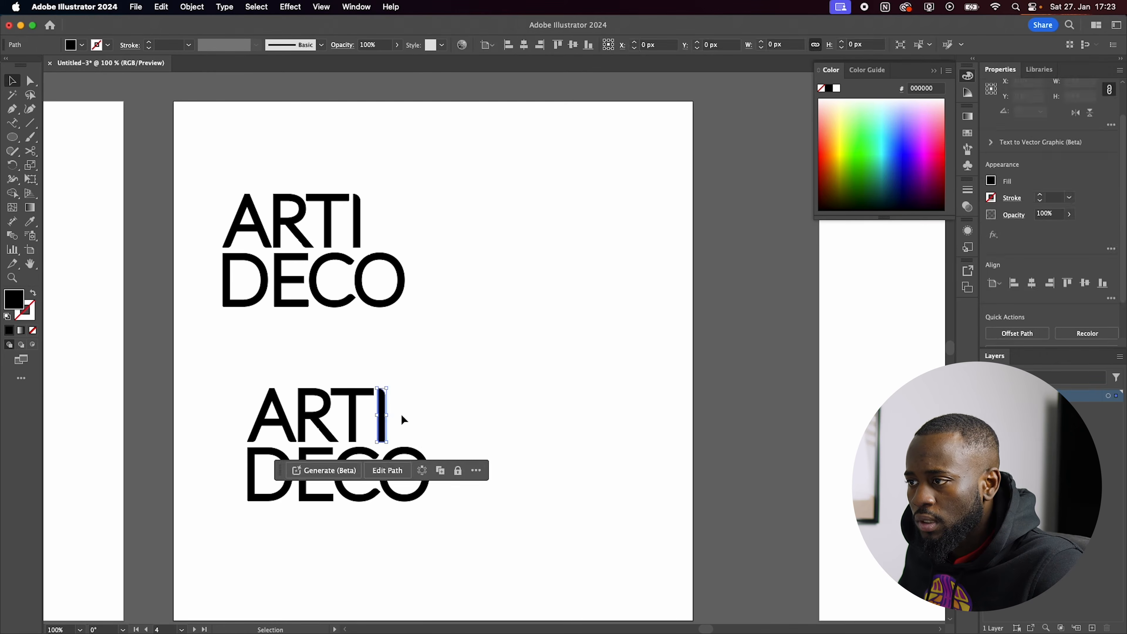
scroll(400, 414, "up", 1)
key("p")
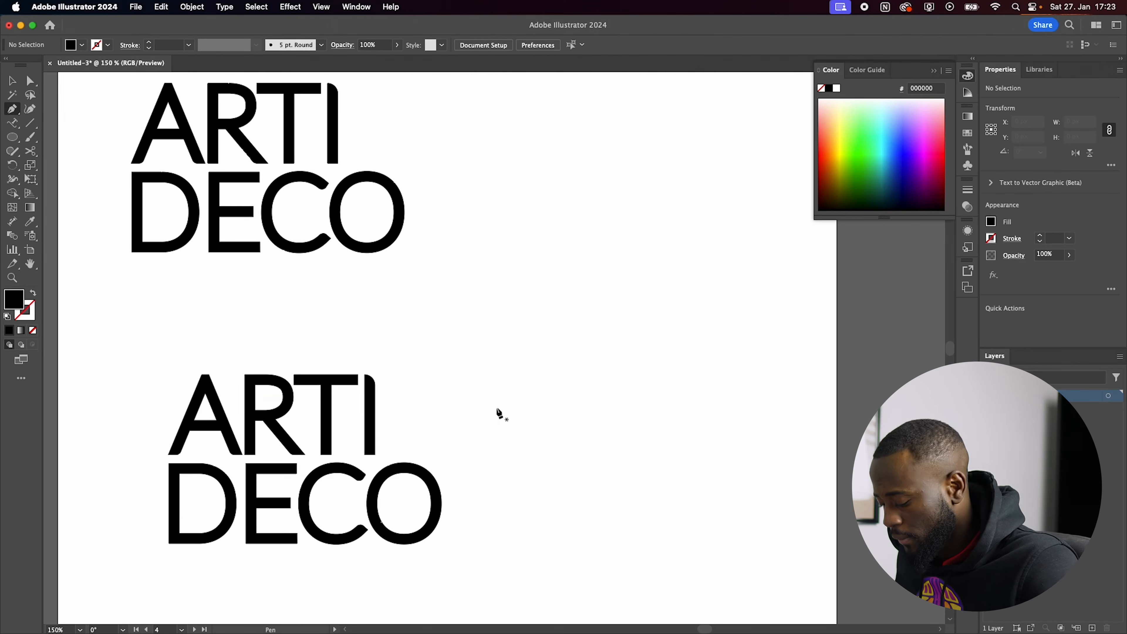
key("v")
left_click_drag(355, 436, 372, 433)
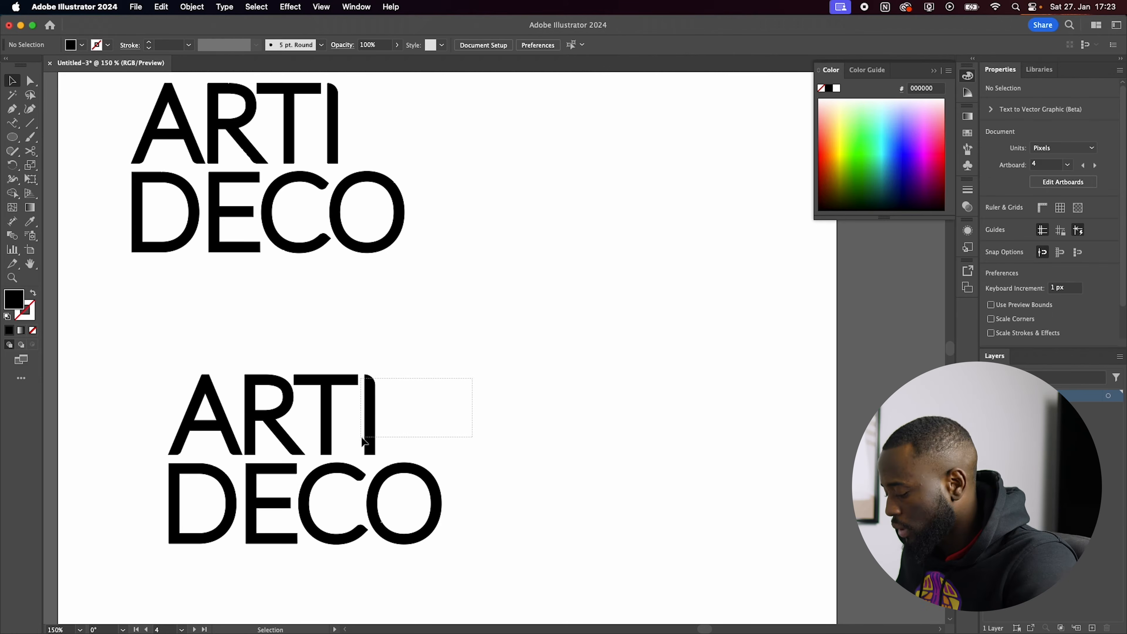
key("Delete")
Step: Draw an open angular Pen path from the missing I's base, across above the O and down to DECO's baseline, about 57 by 109 px
key("p")
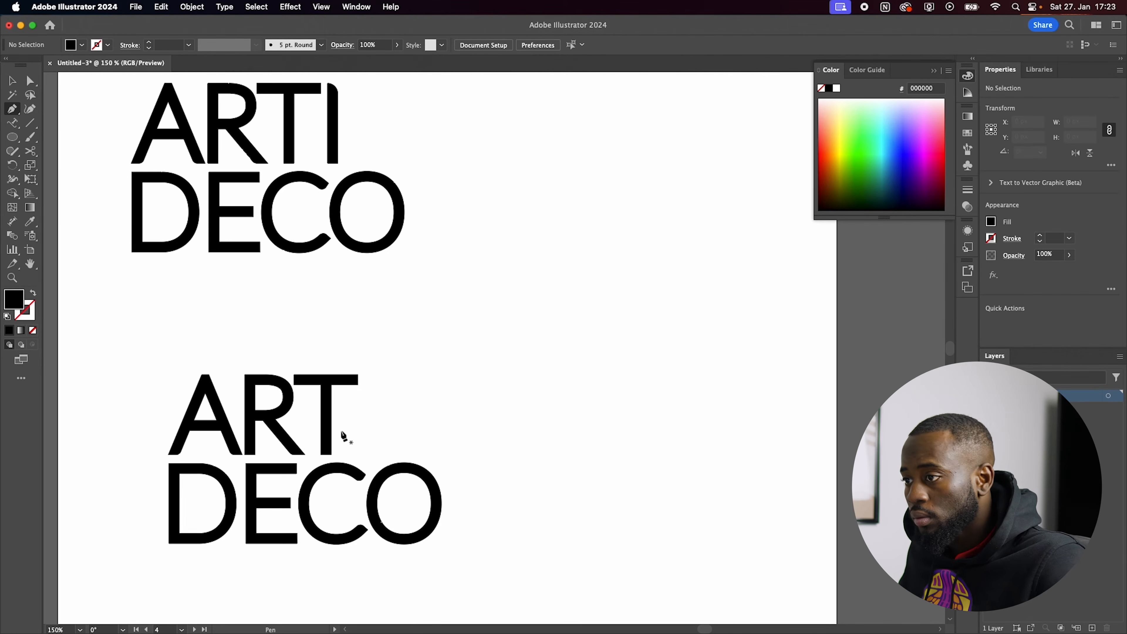
left_click(368, 452)
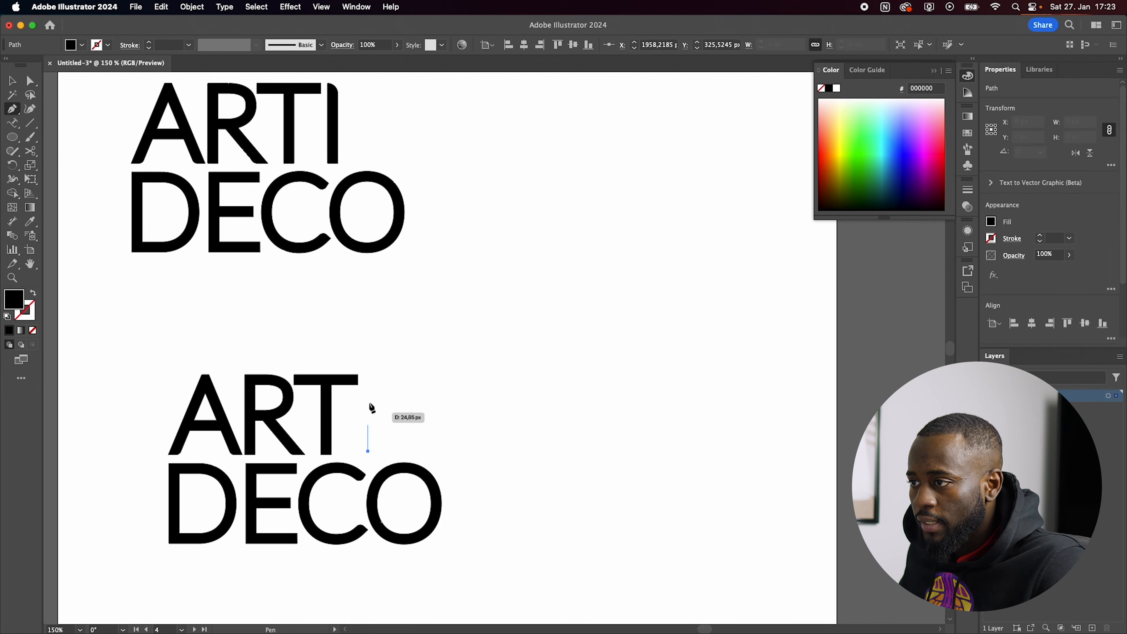
left_click(368, 375)
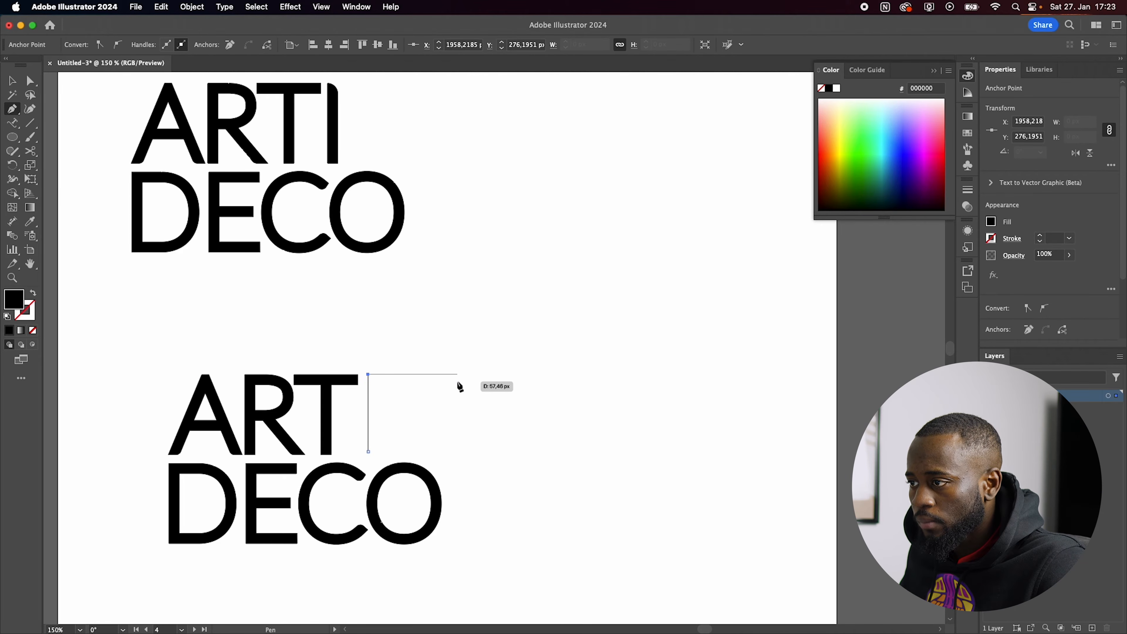
left_click(460, 385, "shift")
left_click(463, 546)
Step: Give the angular path a 5 pt black stroke and no fill
key("shift+x")
key("v")
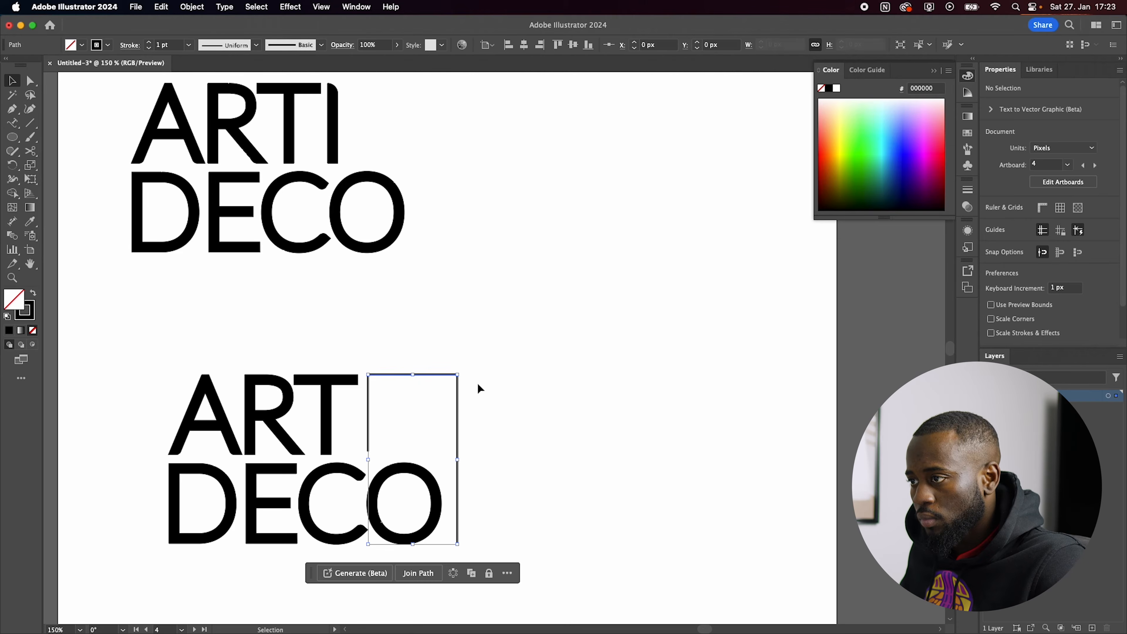
left_click(1039, 235)
left_click(1040, 235)
left_click(1040, 235)
left_click(1040, 235)
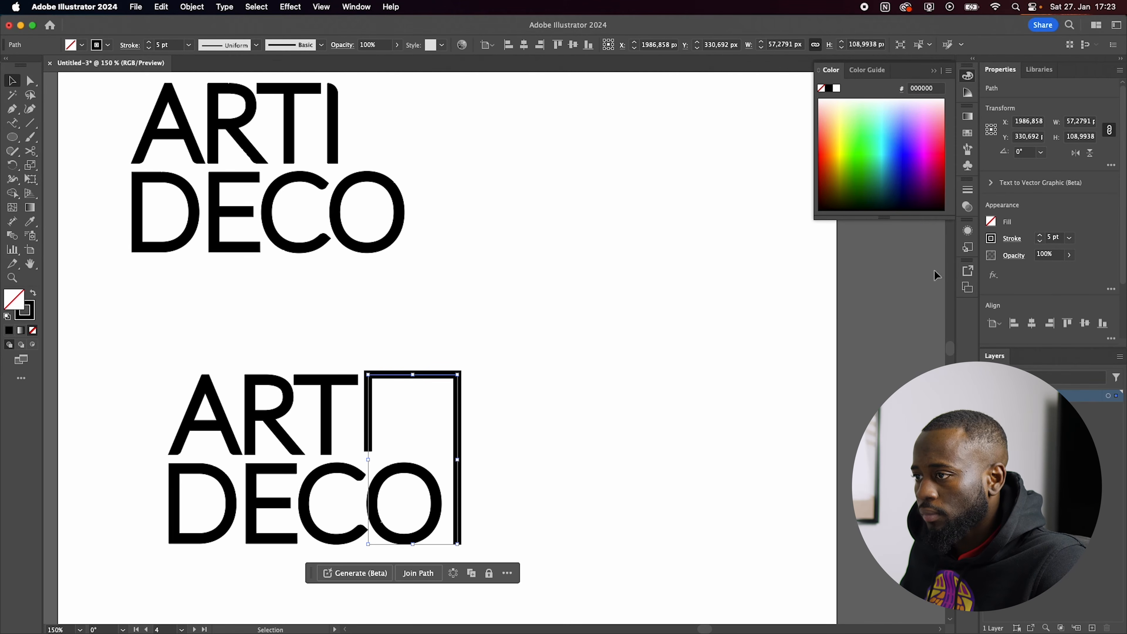
left_click(593, 409)
scroll(592, 409, "down", 1)
scroll(523, 414, "up", 1)
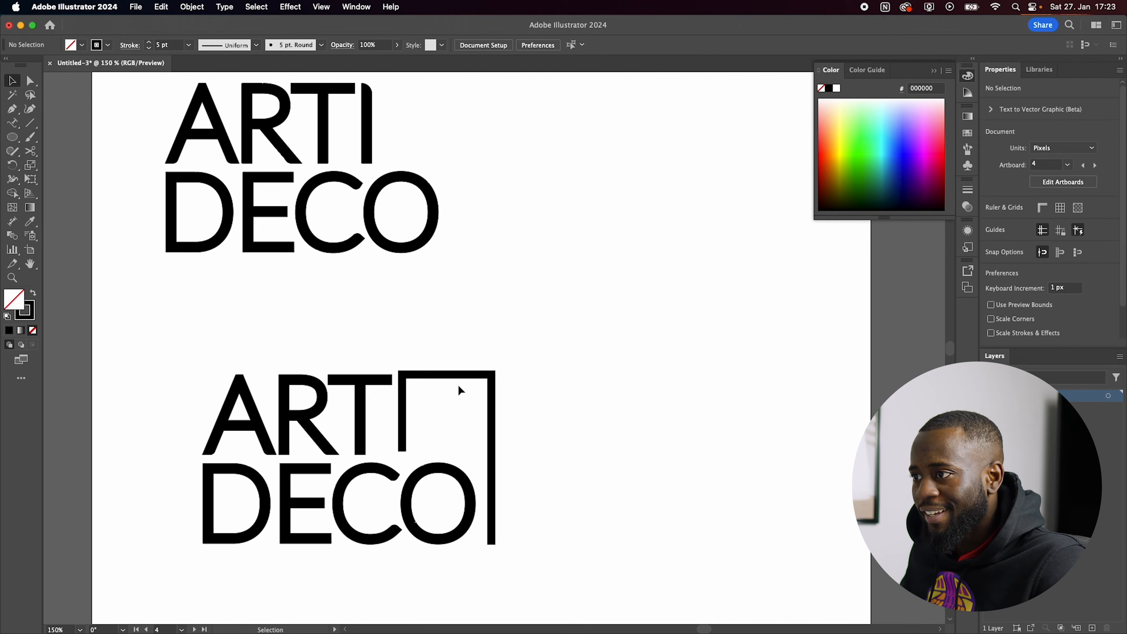
Step: Lower the angular path's upper edge slightly towards the top of the T and set its stroke weight to 7 pt
key("a")
left_click_drag(542, 343, 402, 384)
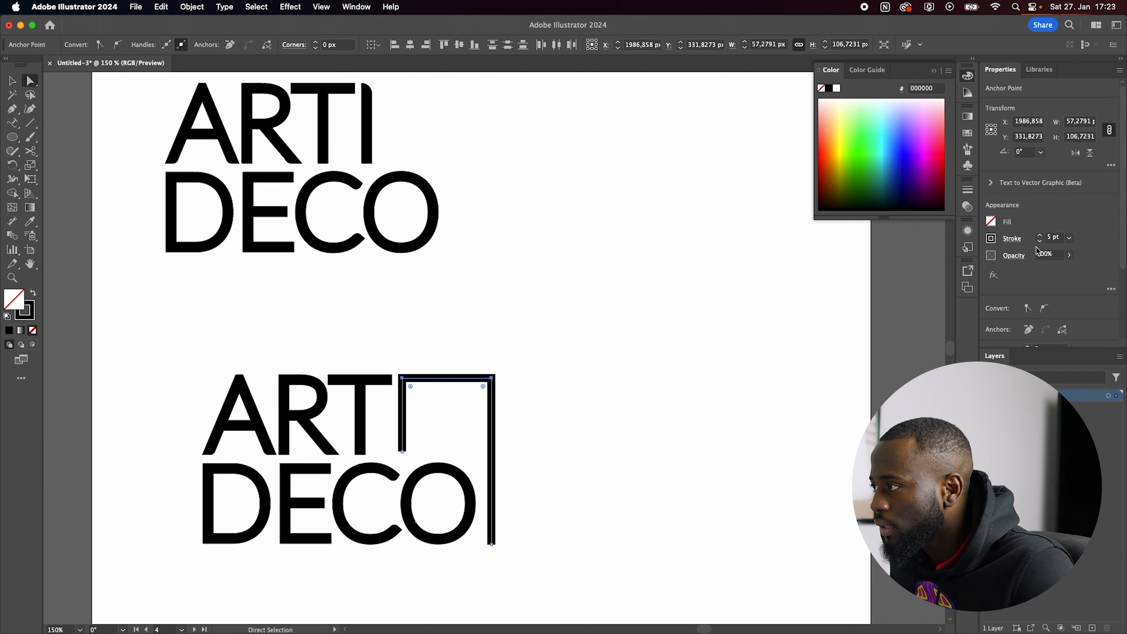
left_click(1041, 236)
left_click(1041, 235)
left_click(870, 342)
Step: Draw a black comparison rectangle about 6.5 by 16 px, matching the T's stem width, and place it over the angular path's short stem
scroll(397, 410, "up", 2)
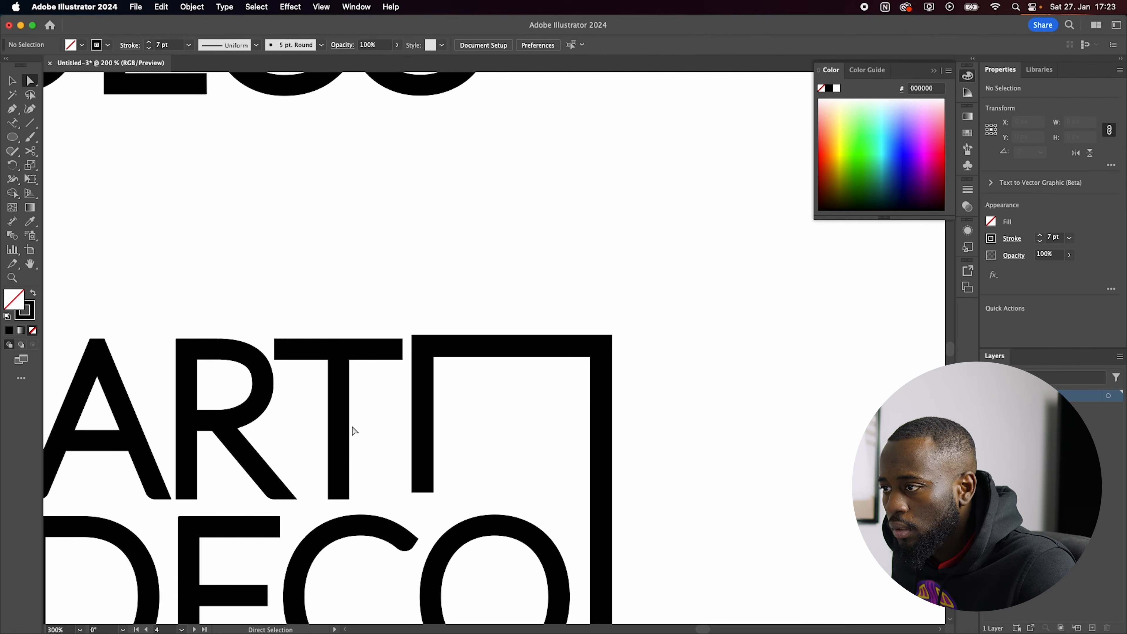
key("m")
mouse_move(329, 389)
left_mouse_down()
mouse_move(348, 440)
mouse_move(362, 415)
mouse_move(425, 415)
left_mouse_up()
key("shift+x")
key("v")
left_click(523, 346)
scroll(432, 426, "up", 7)
scroll(434, 416, "down", 1)
scroll(437, 412, "down", 5)
scroll(442, 413, "down", 1)
left_click_drag(468, 471, 398, 559)
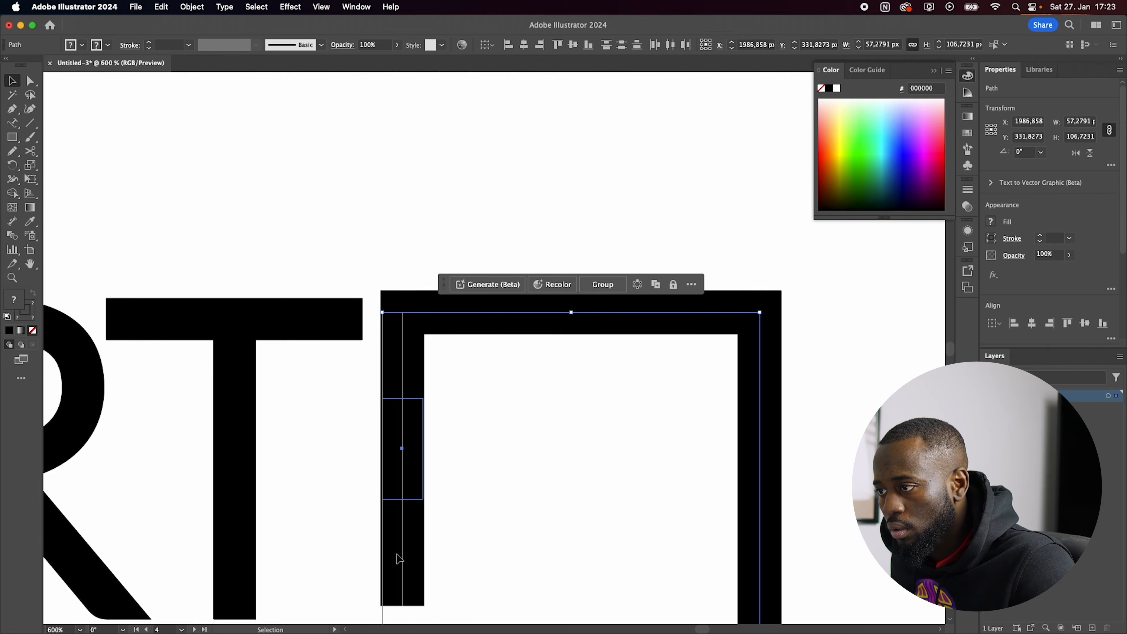
Step: Try a 6 pt stroke on the angular path, and delete the comparison rectangle from its short stem
left_click(503, 295)
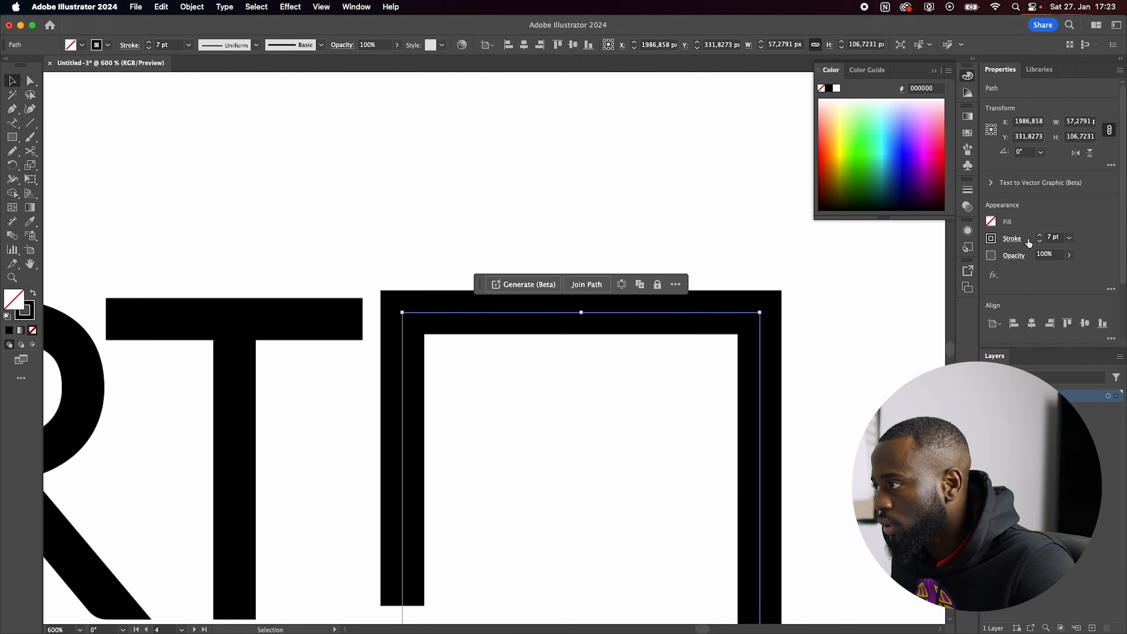
left_click(1041, 241)
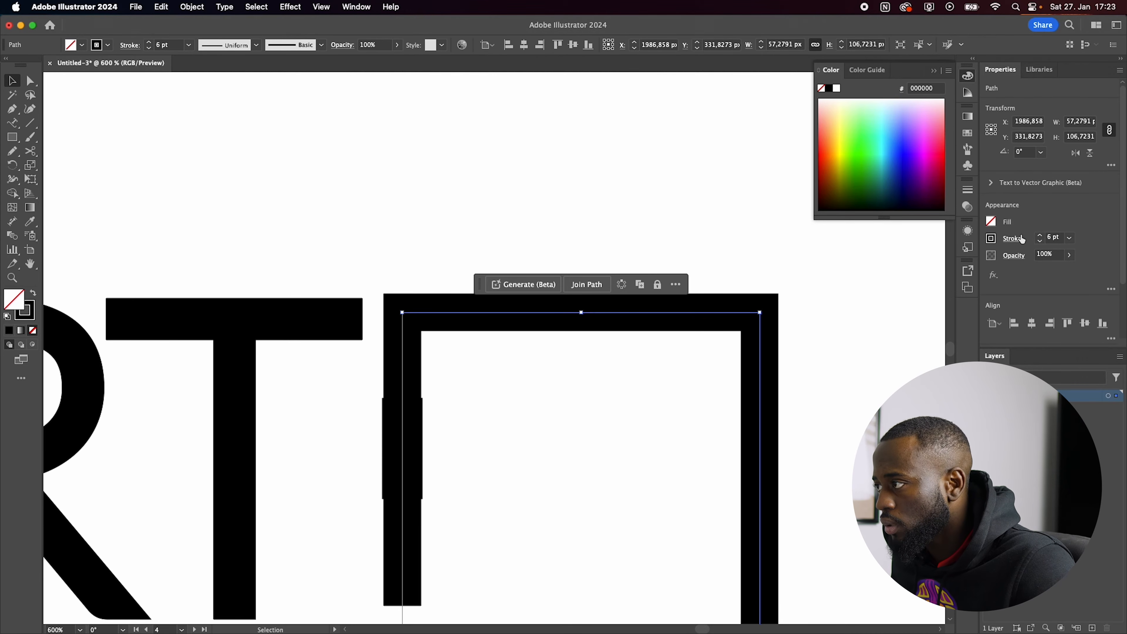
left_click(429, 455)
left_click(417, 455)
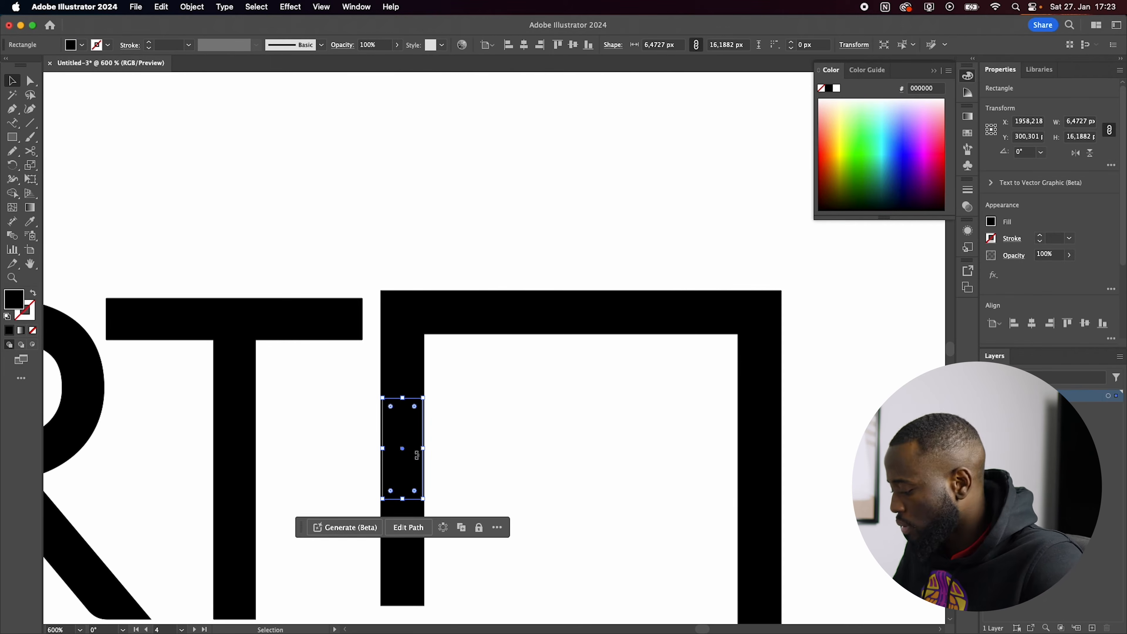
key("Delete")
Step: Convert the angular path's 7 pt stroke into a filled outline shape
left_click(613, 323, "shift")
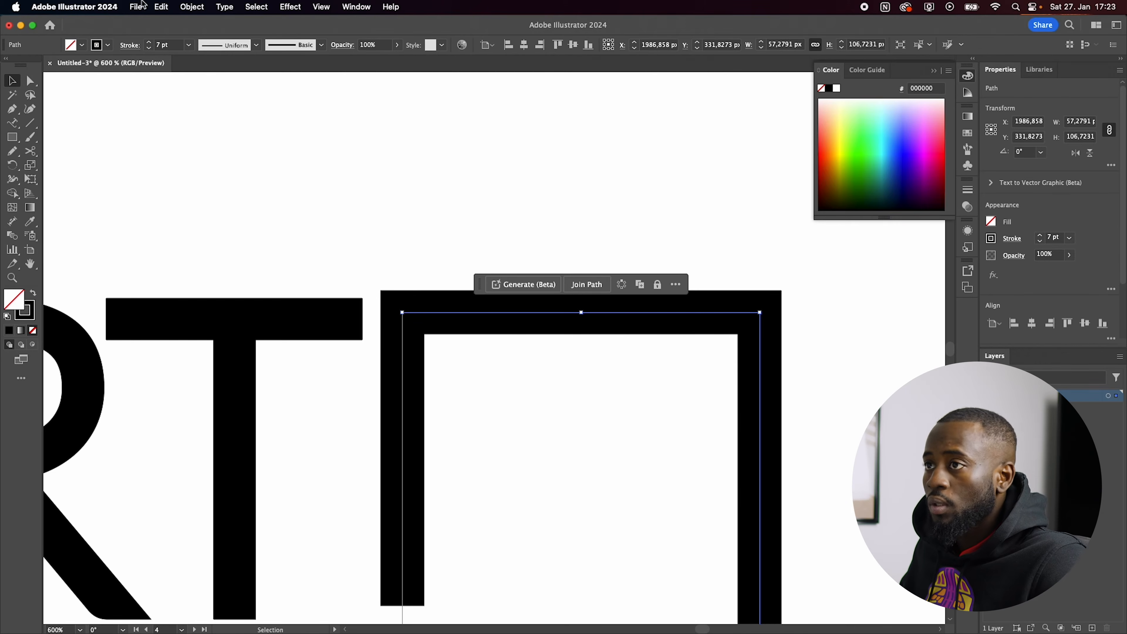
left_click(192, 6)
left_click(213, 166)
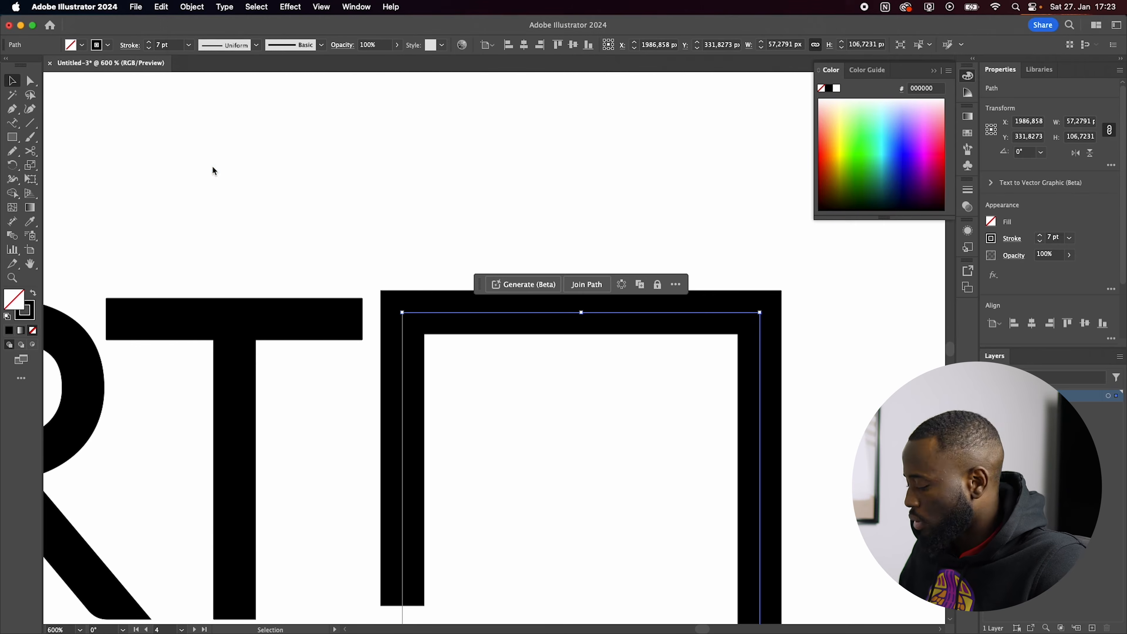
left_click(299, 190)
scroll(329, 249, "down", 3)
scroll(356, 324, "down", 2)
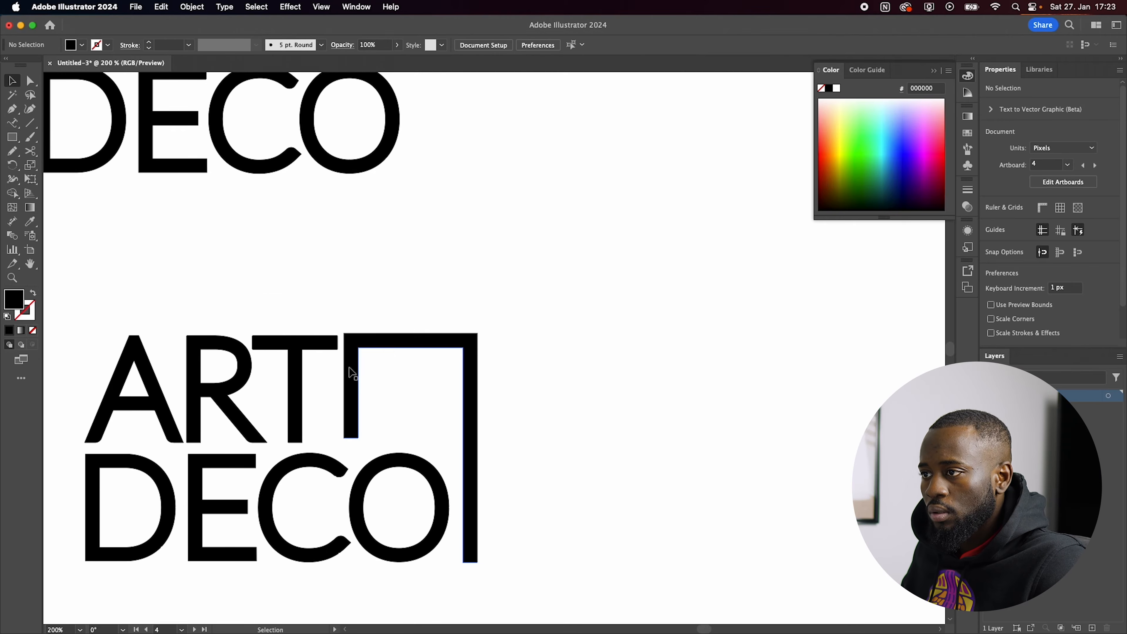
Step: Shift the outlined angular shape slightly right and down to fit it beside the T and around the O
scroll(372, 345, "up", 2)
left_click(375, 345)
left_click_drag(376, 346, 380, 349)
left_click(540, 279)
scroll(543, 287, "down", 5)
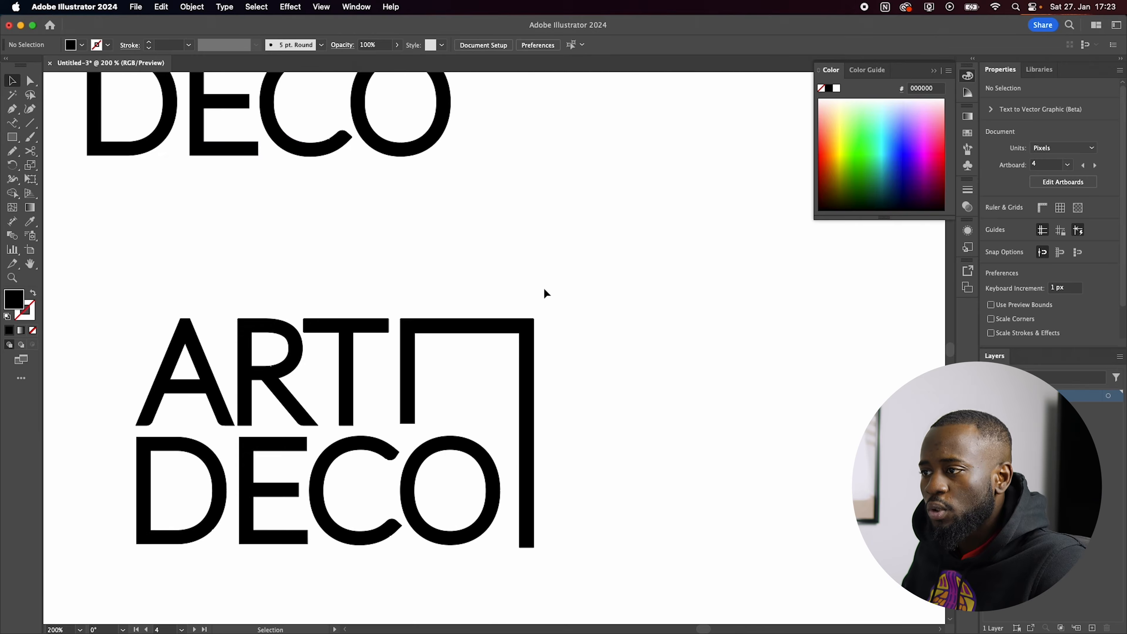
left_click_drag(602, 359, 369, 489)
scroll(532, 448, "up", 4)
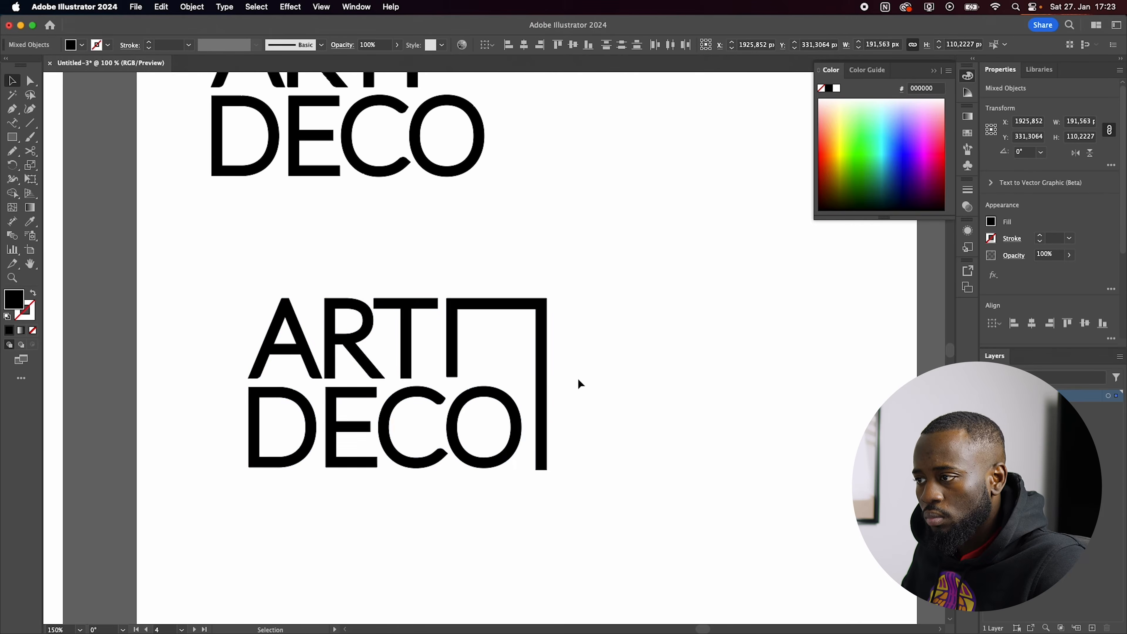
left_click(571, 455)
scroll(116, 390, "down", 3)
scroll(324, 457, "down", 2)
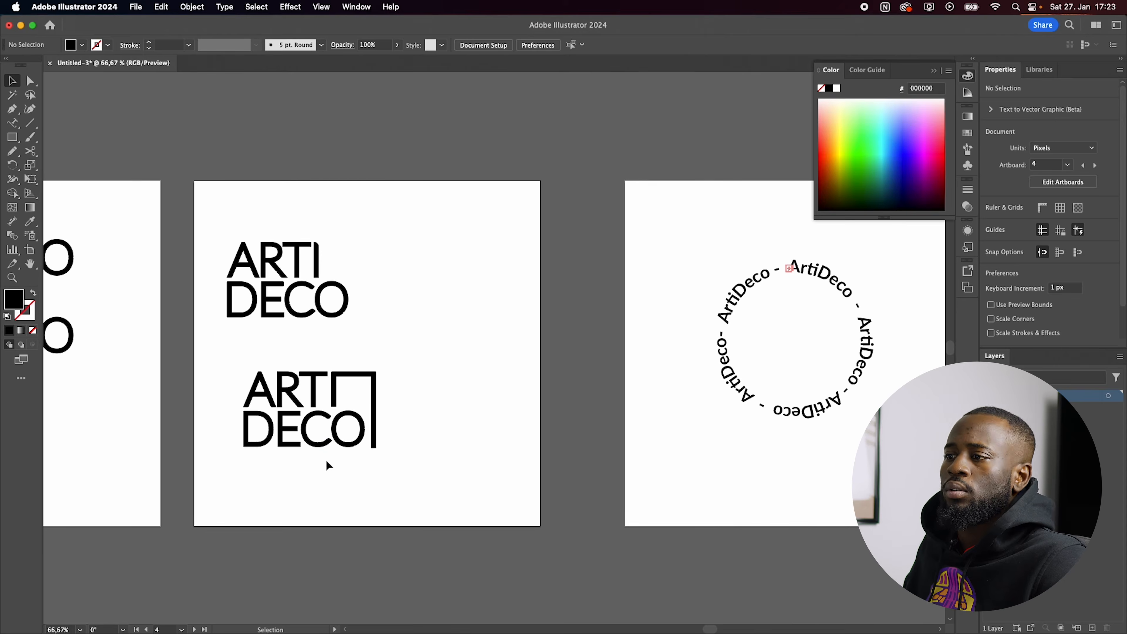
Step: Round the lower inner corner of the angular shape's short stem to match the lettering
scroll(326, 458, "up", 4)
key("a")
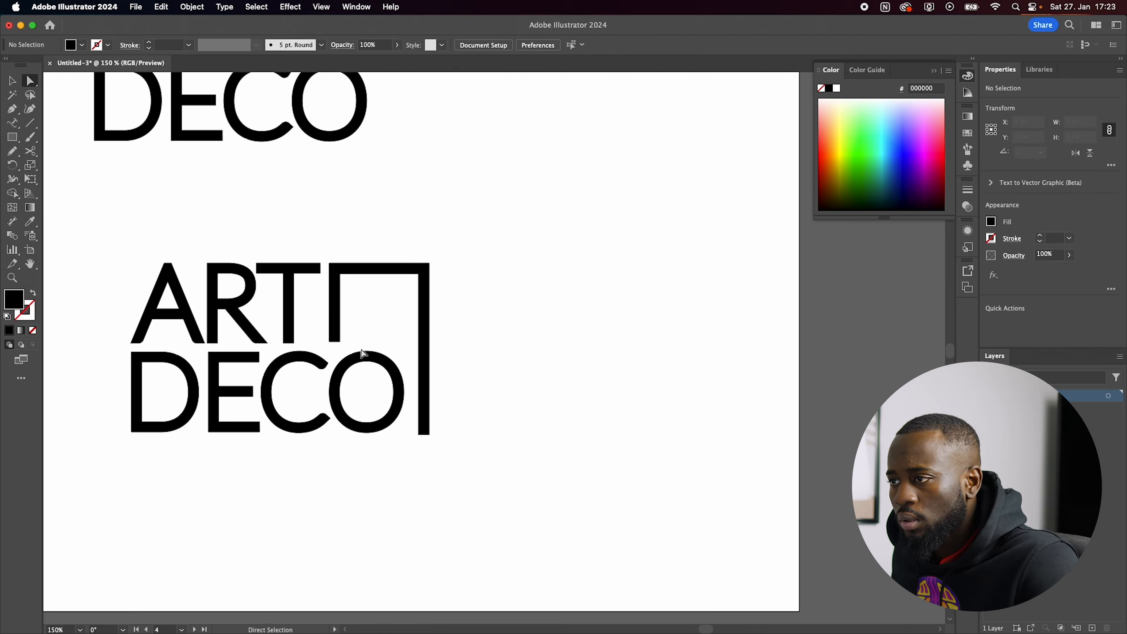
scroll(390, 450, "up", 5)
left_click(329, 313)
left_click_drag(320, 307, 307, 300)
left_click(415, 272)
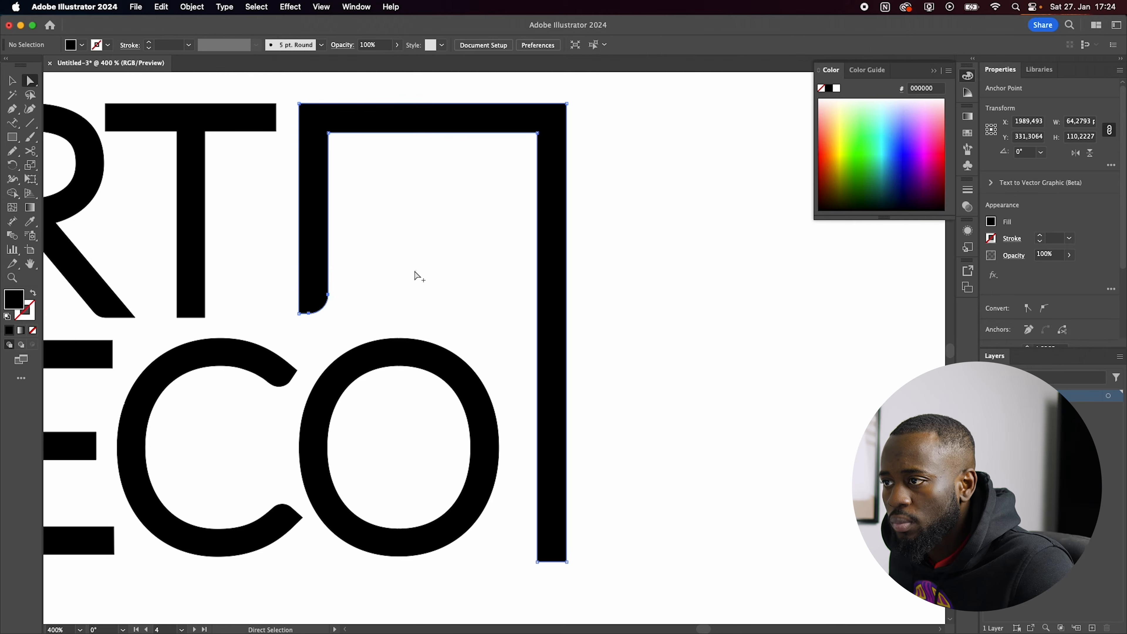
scroll(415, 272, "down", 3)
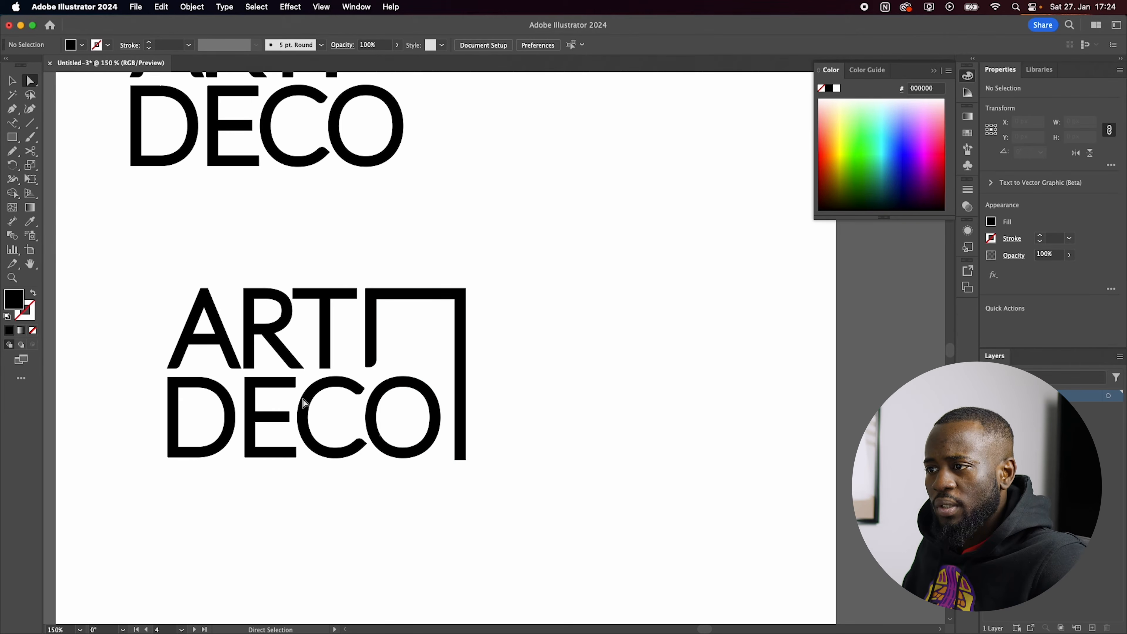
Step: Duplicate the circular-text artboard to its right and delete the circular text from the original artboard
scroll(310, 399, "down", 2)
left_click_drag(453, 361, 360, 394)
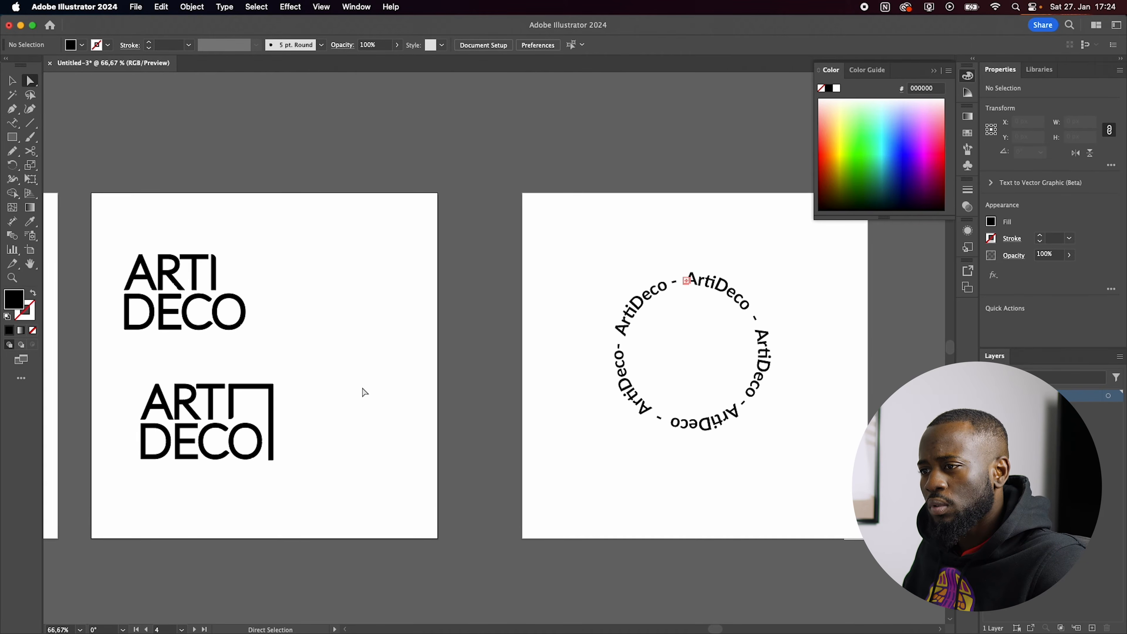
key("shift+o")
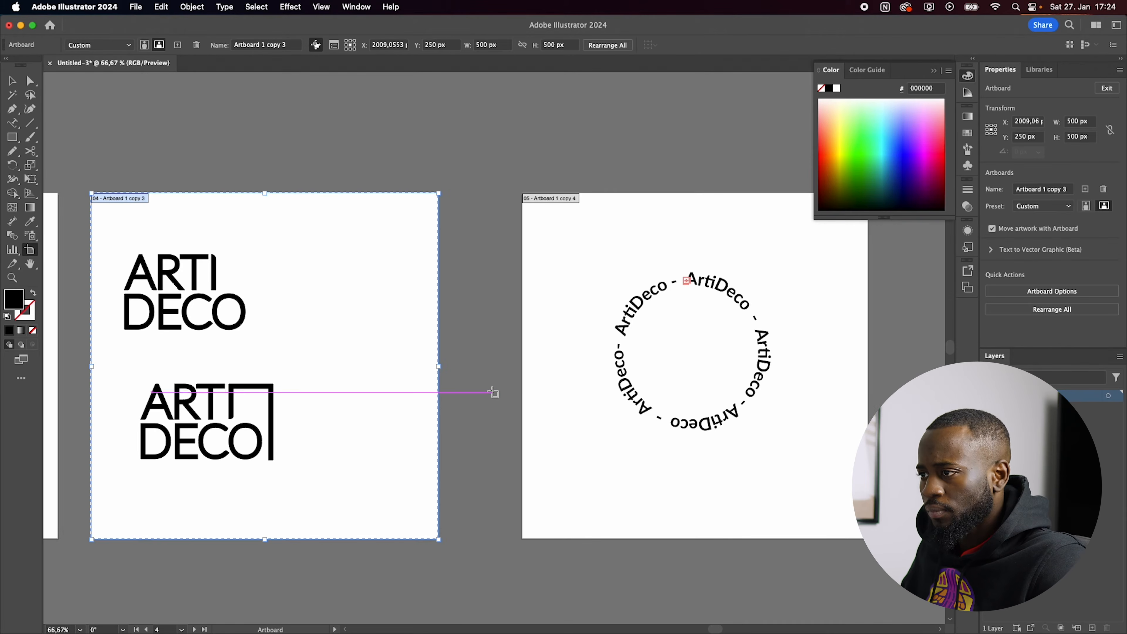
scroll(493, 391, "down", 1)
left_click_drag(603, 391, 901, 387)
key("v")
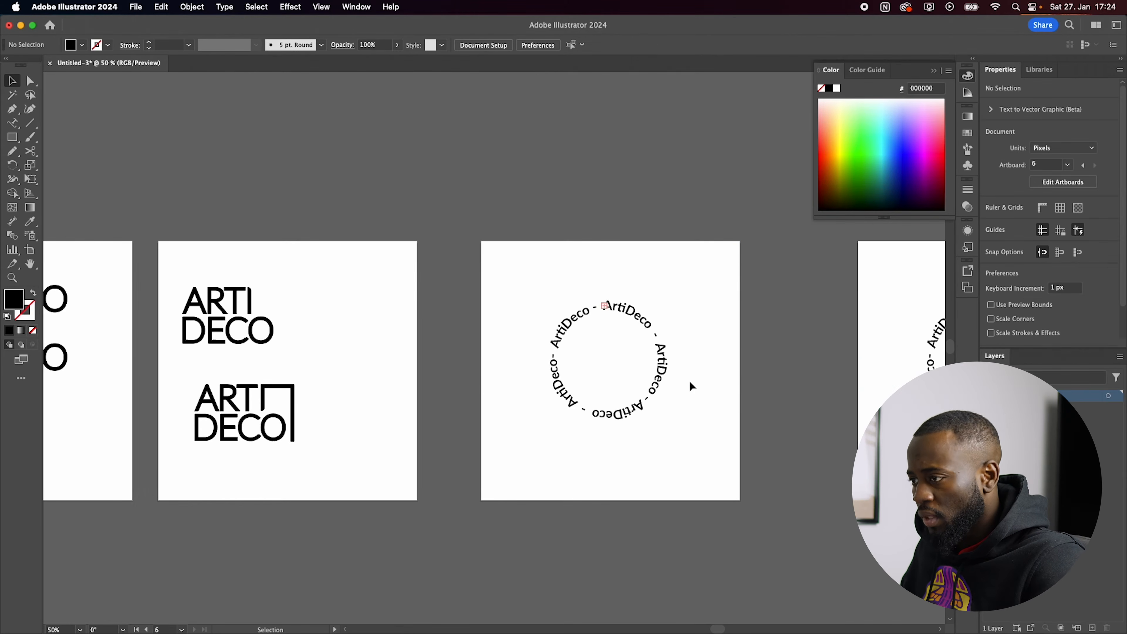
left_click(637, 405)
key("Delete")
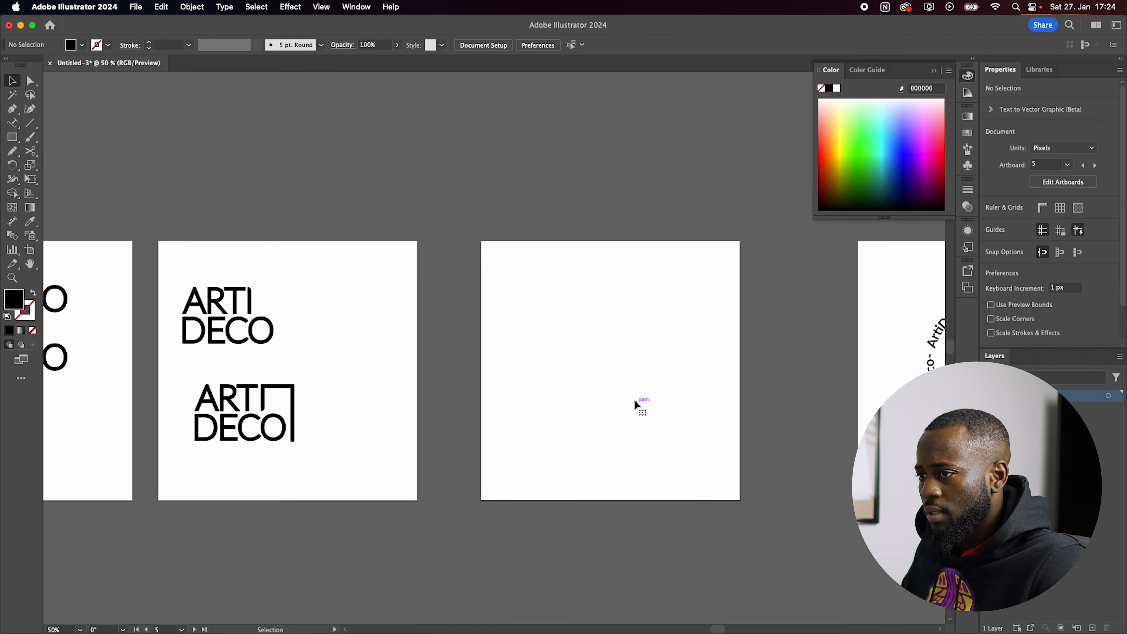
Step: Copy the A, the D and the angular shape from the lower stacked logo onto the empty artboard
left_click(396, 420)
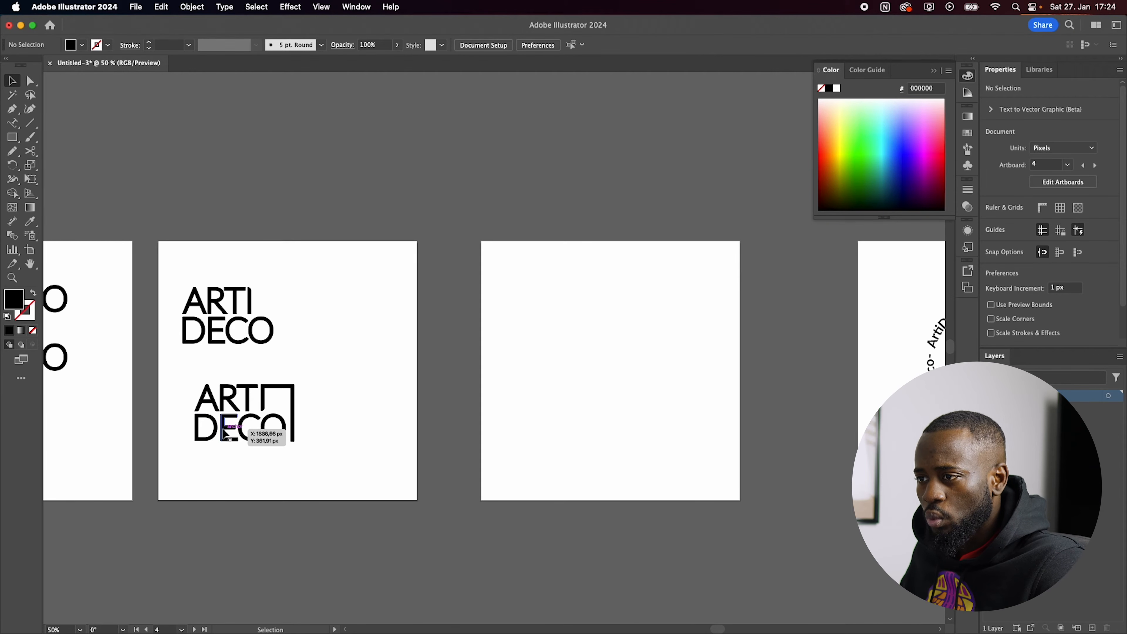
left_click_drag(216, 433, 619, 434)
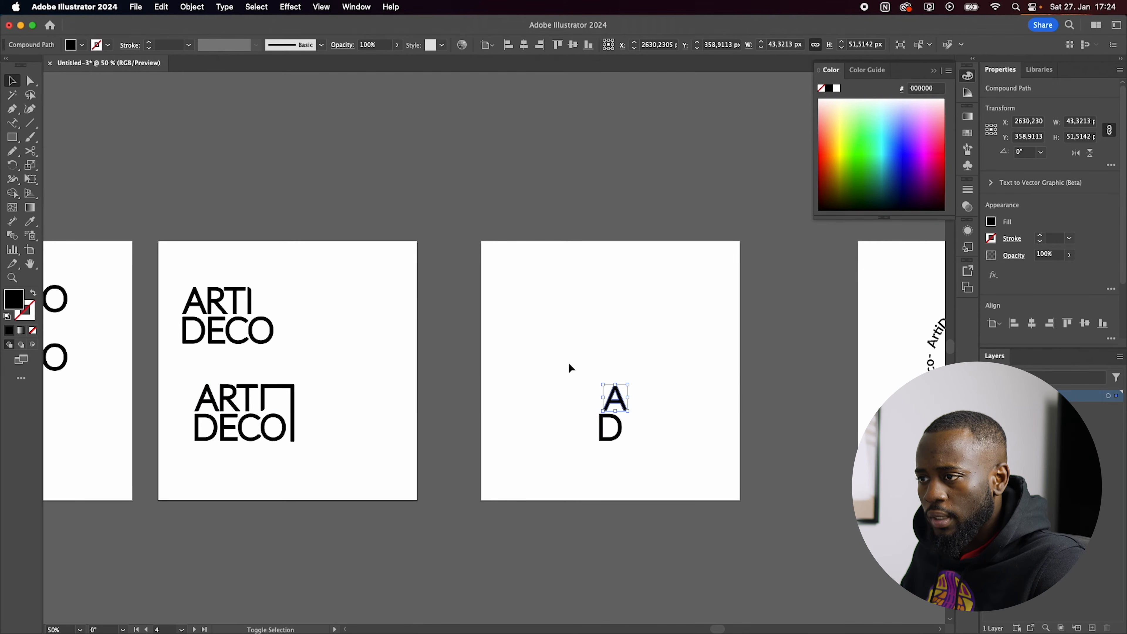
left_click_drag(532, 396, 648, 328)
scroll(705, 331, "up", 1)
left_click(692, 336)
Step: Move the A into the lower part of the angular shape, aligning its left foot with the short stem's outer edge
scroll(627, 409, "up", 1)
left_click_drag(569, 429, 574, 344)
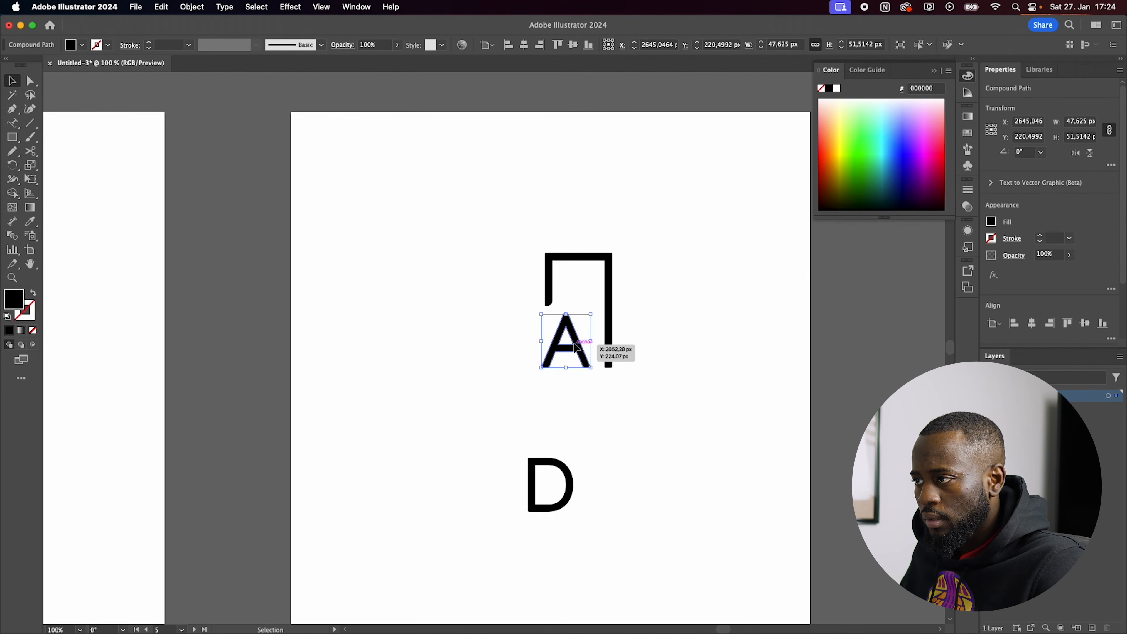
scroll(659, 336, "down", 1)
scroll(659, 335, "up", 1)
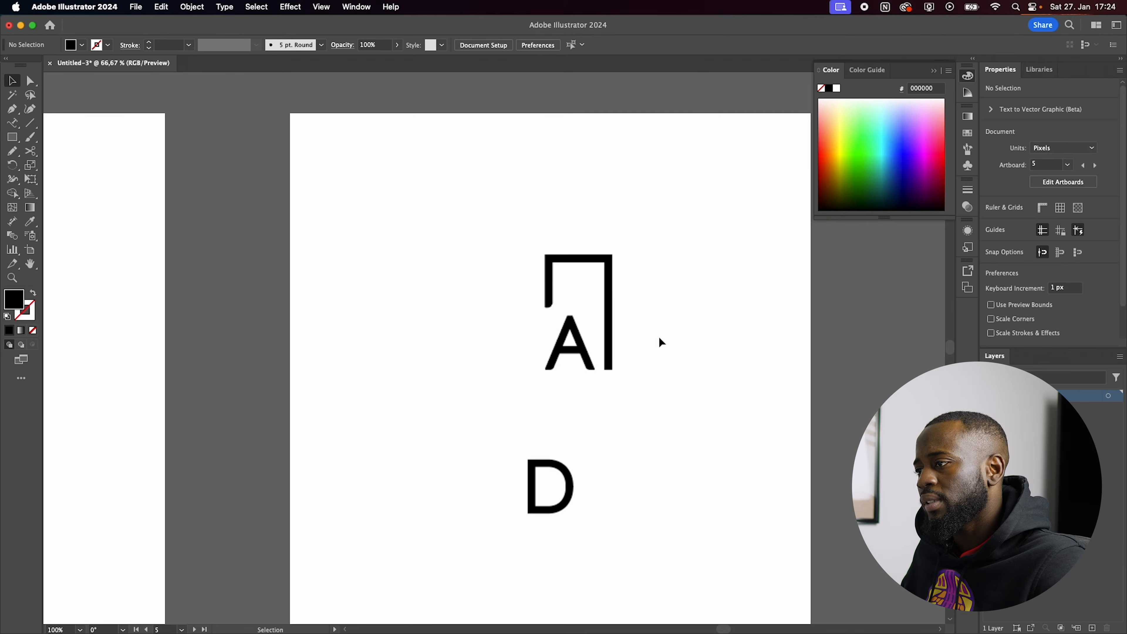
left_click(547, 327)
scroll(547, 327, "up", 3)
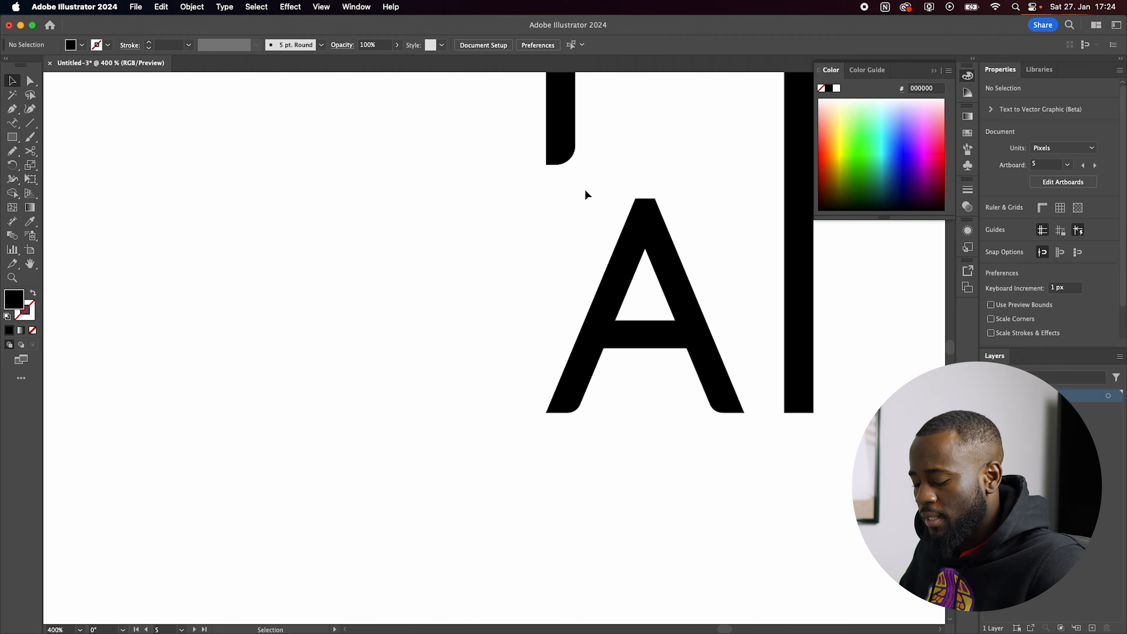
Step: Try to lengthen the angular shape's short stem downward beside the A, and undo the change
scroll(586, 190, "down", 1)
scroll(585, 191, "down", 1)
key("a")
left_click_drag(596, 163, 567, 239)
left_click(473, 250)
scroll(506, 253, "down", 1)
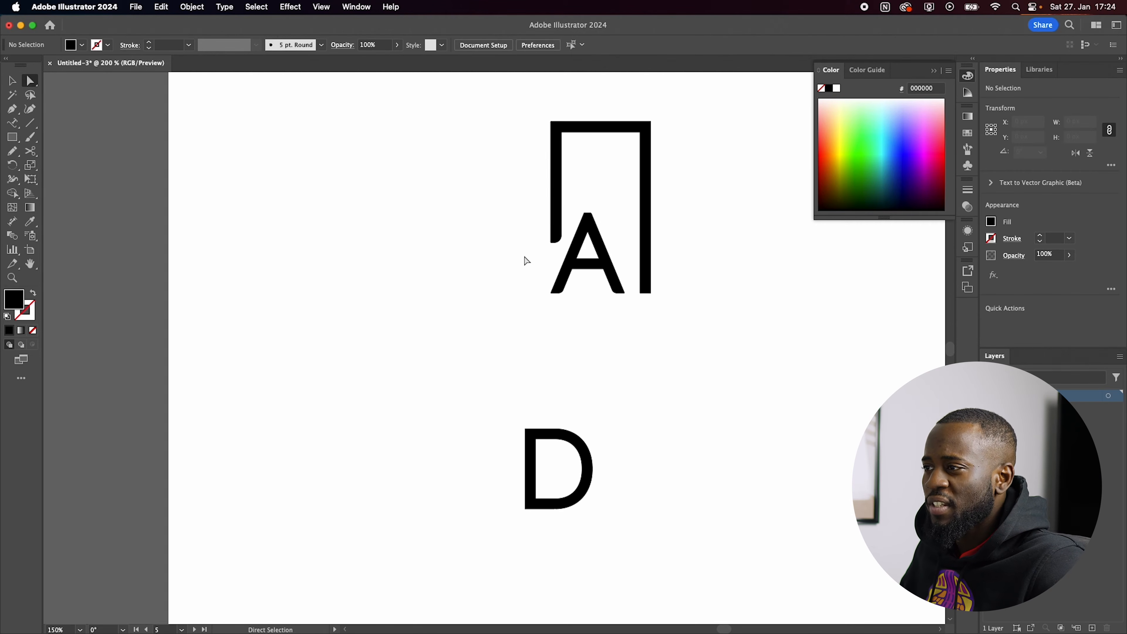
key("super+z")
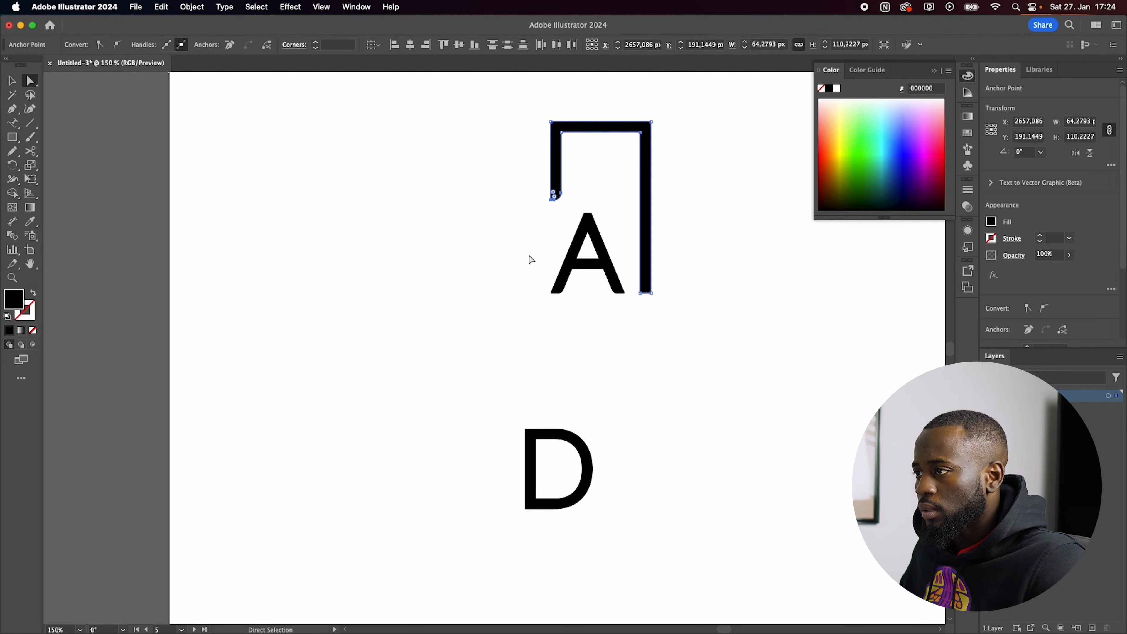
left_click(529, 258)
Step: Delete the A from the angular shape and move the D into its place, aligned with the short stem's outer edge
left_click_drag(594, 255, 407, 247)
key("Delete")
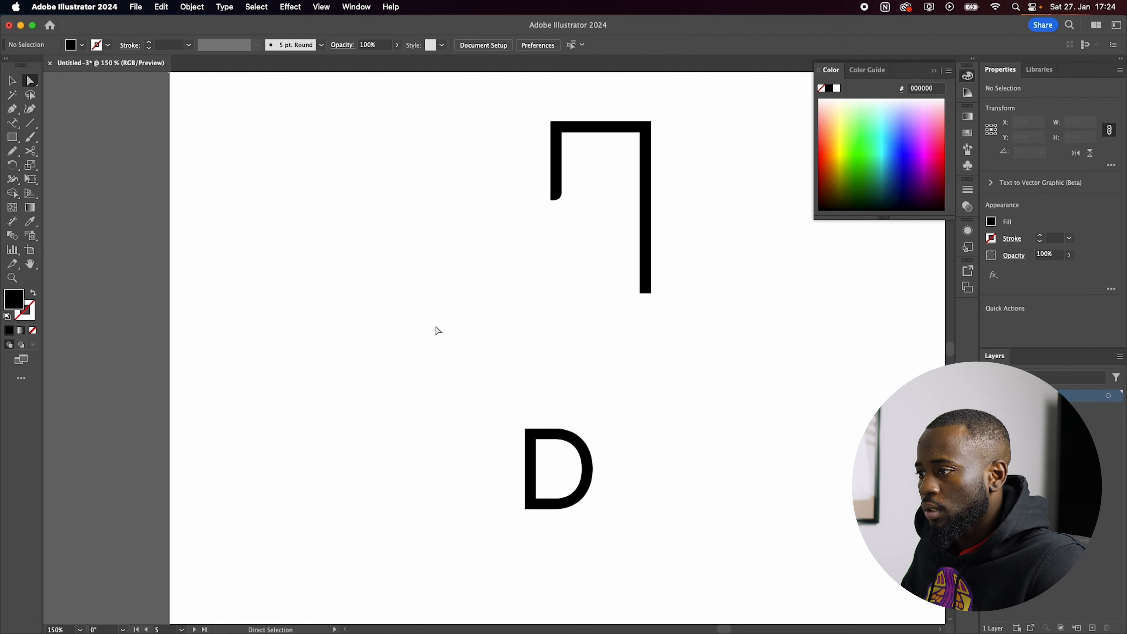
mouse_move(557, 445)
left_mouse_down()
mouse_move(548, 271)
mouse_move(553, 283)
left_mouse_up()
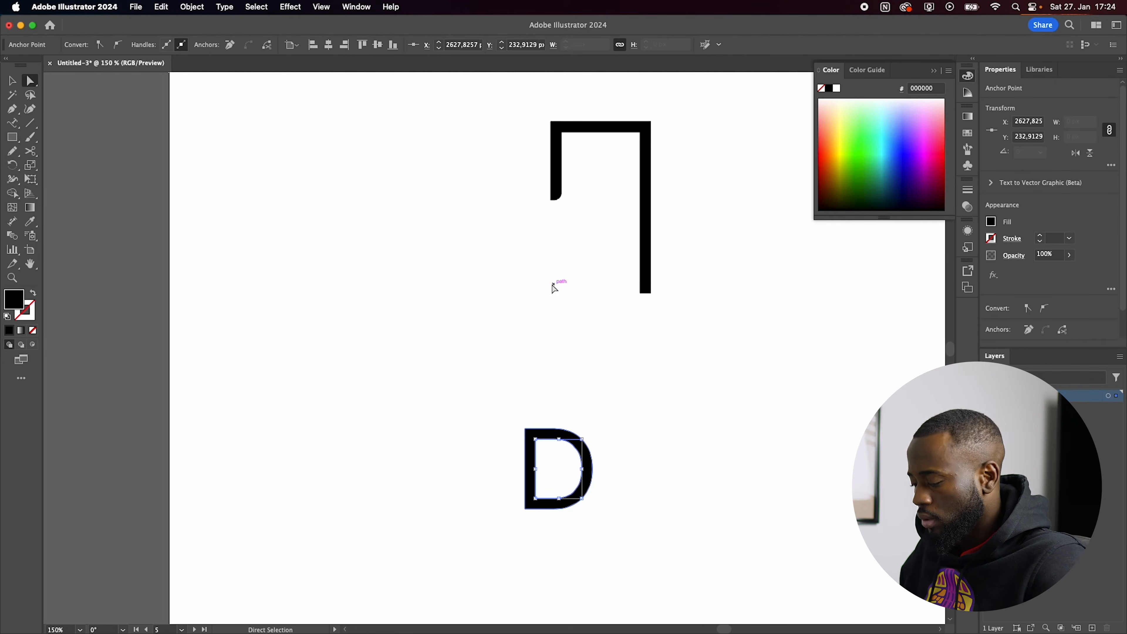
left_click_drag(574, 455, 610, 247)
scroll(610, 247, "up", 3)
scroll(601, 205, "up", 10)
left_click_drag(583, 372, 304, 444)
left_click(455, 365)
scroll(534, 339, "down", 6)
scroll(568, 334, "up", 1)
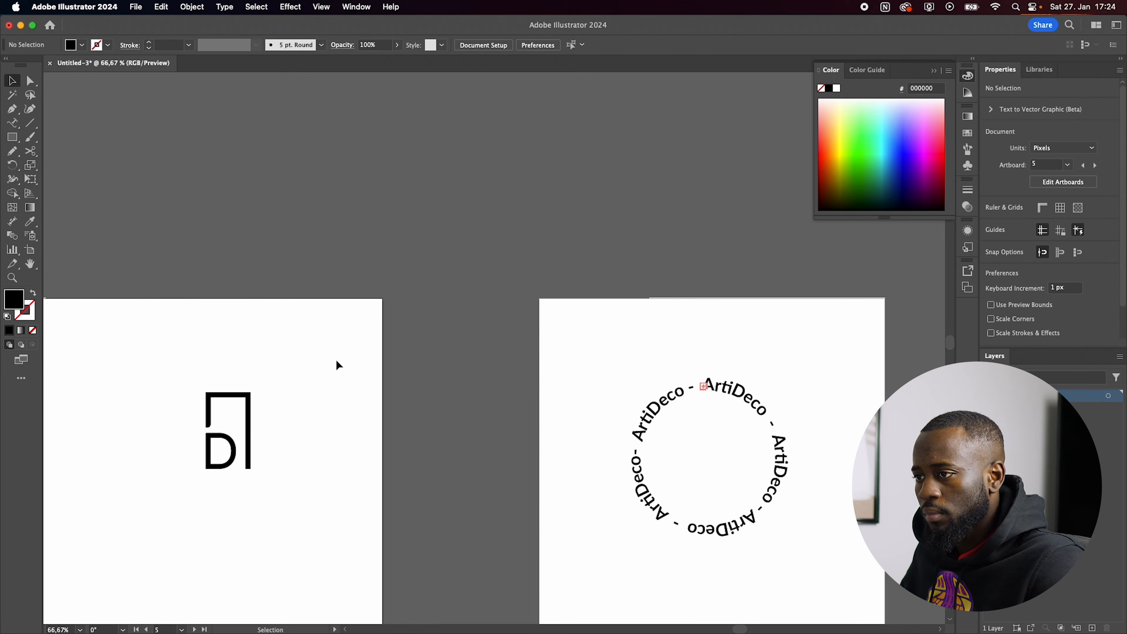
Step: Copy the angular shape and D icon into the middle of the circular ArtiDeco text on the neighbouring artboard
left_click_drag(335, 360, 170, 474)
left_click_drag(247, 436, 709, 470)
left_click(524, 477)
Step: Fine-tune the copied icon's position so it sits centred inside the ring of circular text
scroll(524, 477, "down", 2)
scroll(775, 417, "up", 2)
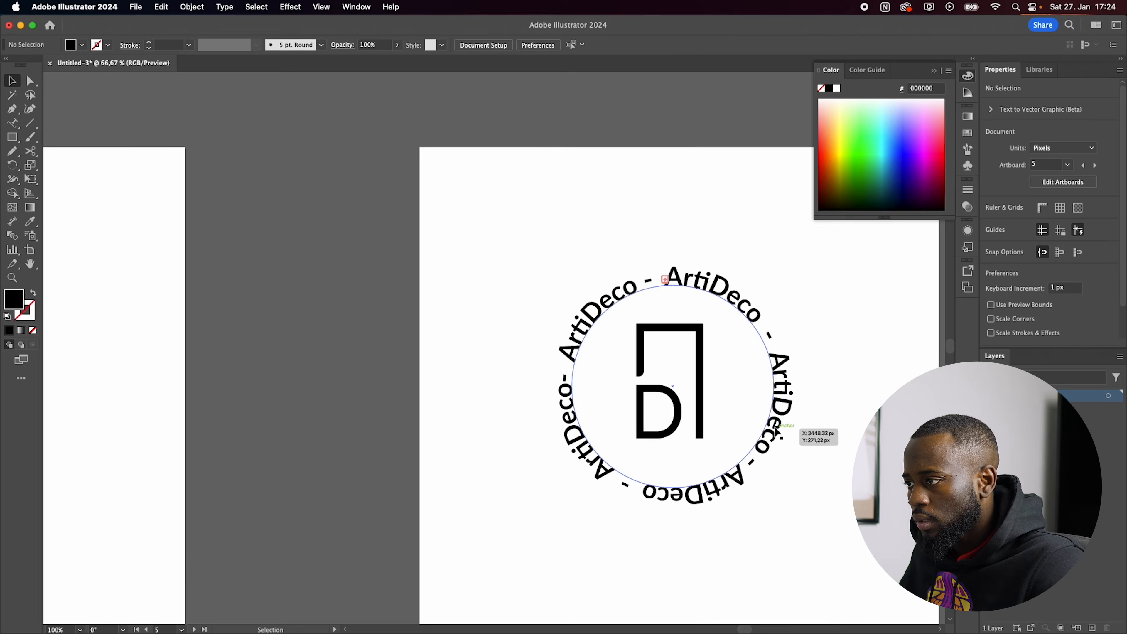
scroll(717, 401, "down", 1)
left_click_drag(720, 314, 649, 368)
scroll(671, 367, "up", 1)
left_click_drag(485, 373, 590, 366)
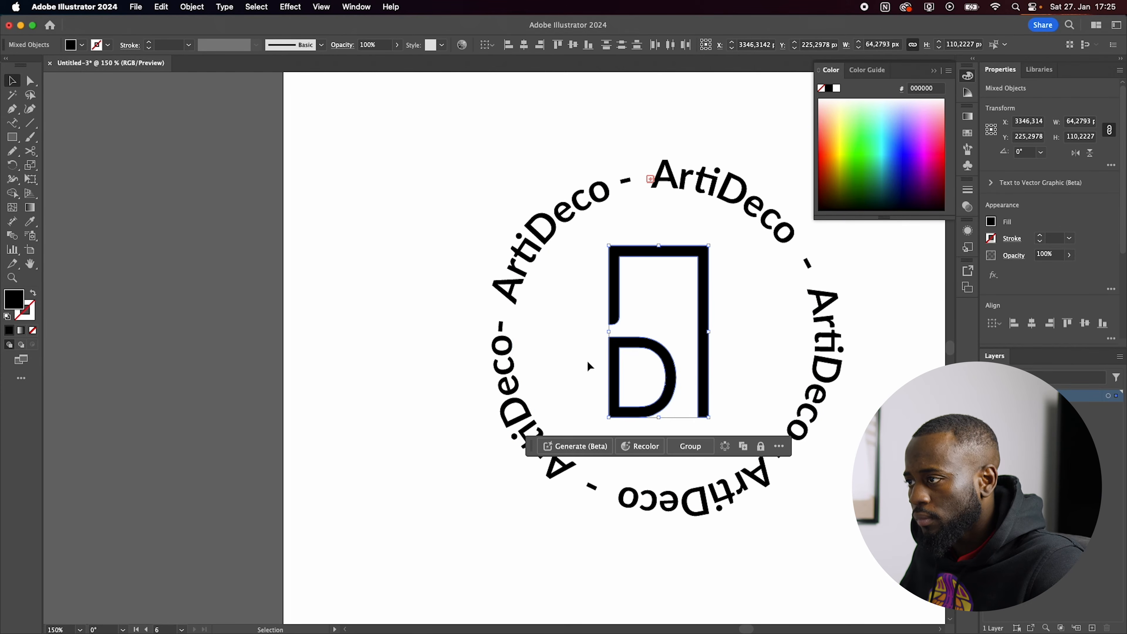
scroll(647, 348, "down", 1)
scroll(480, 369, "down", 1)
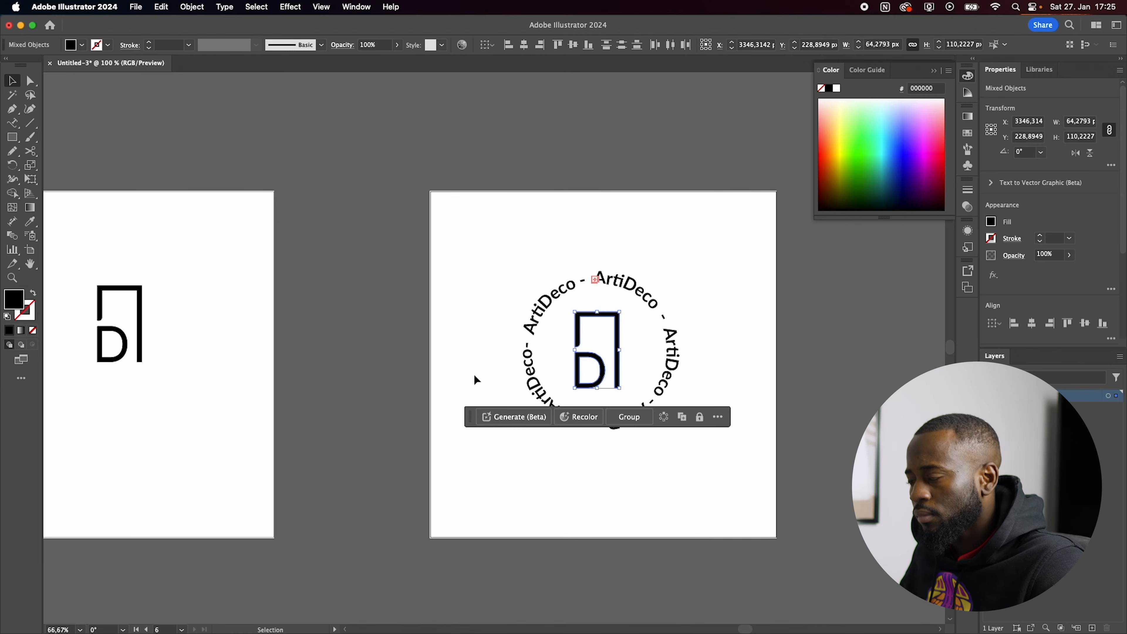
left_click(475, 377)
scroll(475, 381, "down", 1)
scroll(624, 408, "down", 2)
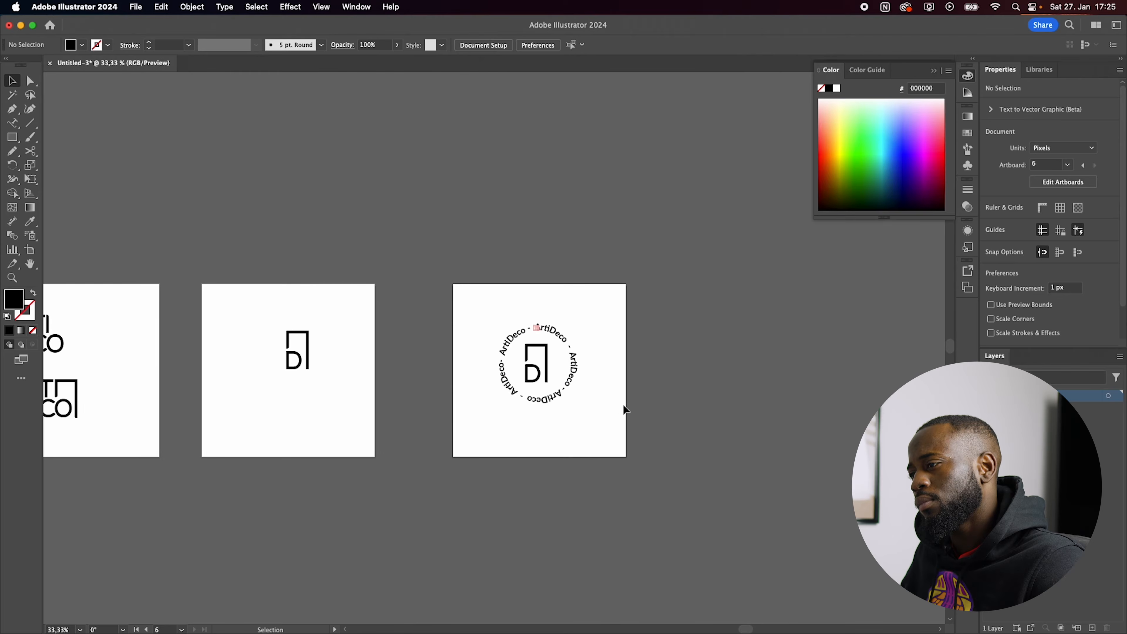
Step: Move the duct-tape mockup over the black panel of the presentation board and label the grey colour swatch "Grey"
left_click_drag(488, 430, 670, 453)
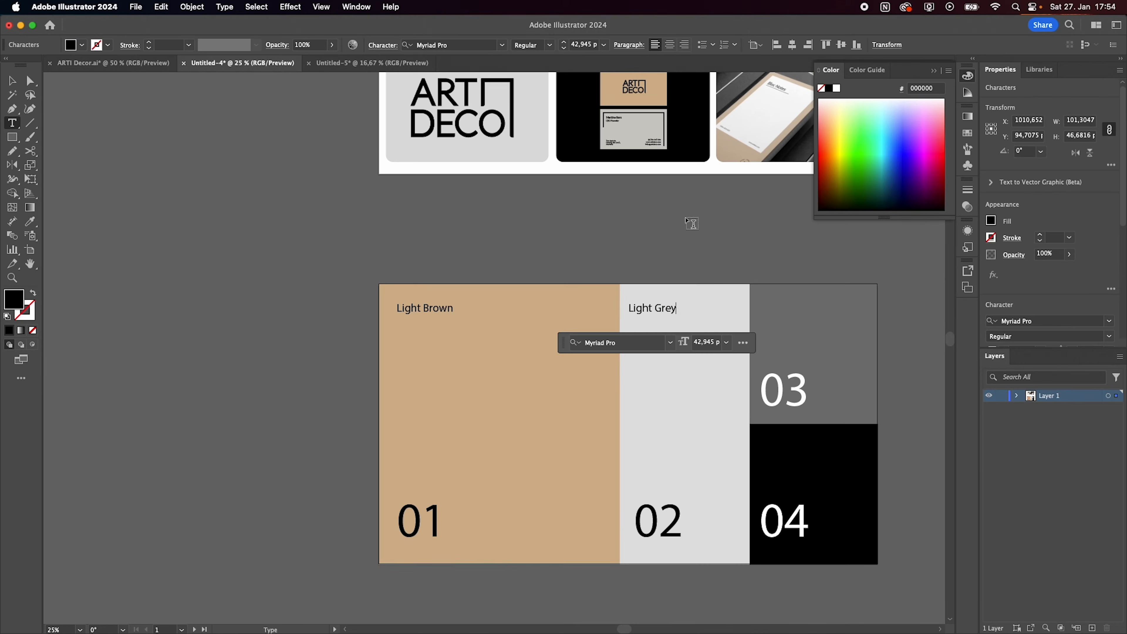
triple_click(773, 307)
type("Grey")
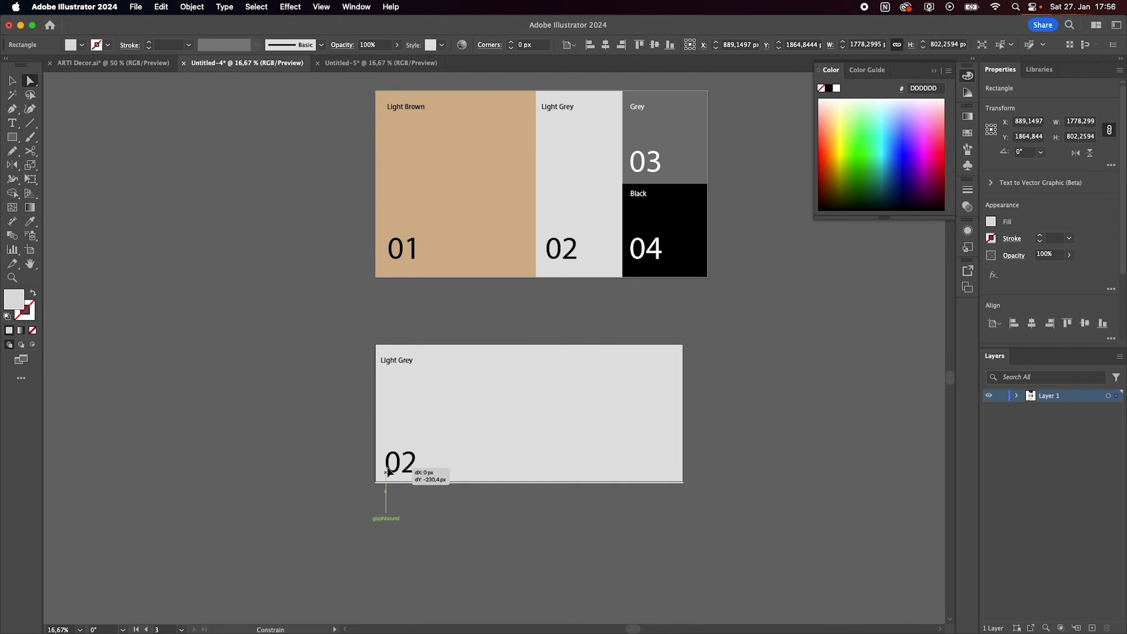
Step: Title the typography board "Lato" in the brand presentation
triple_click(377, 315)
type("Lab")
double_click(391, 417)
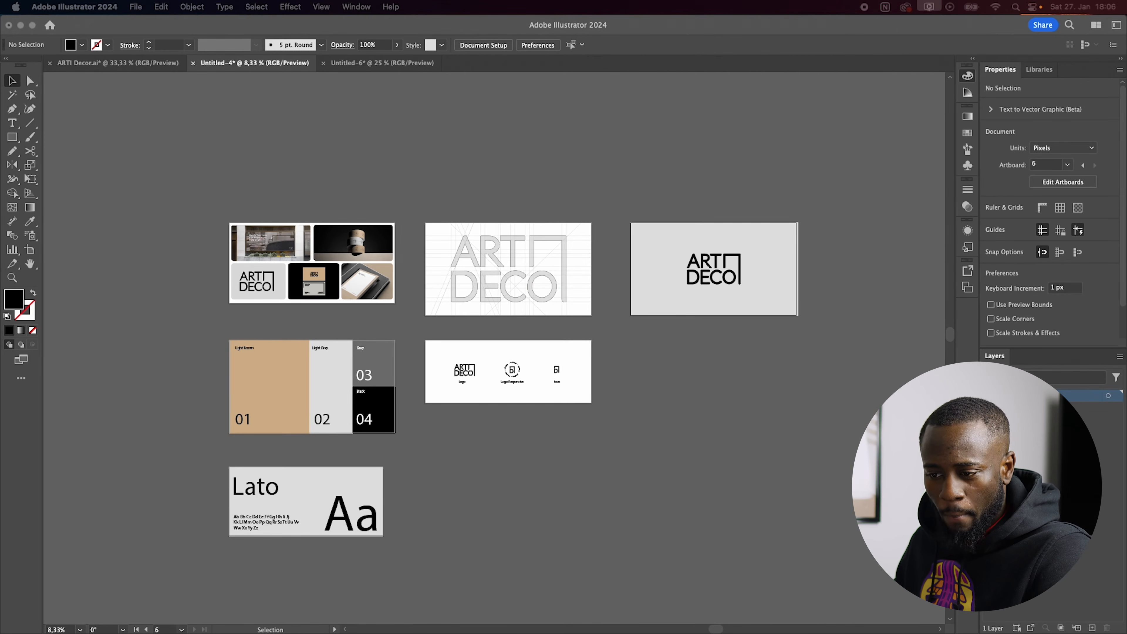
Step: Switch to Safari, expand its window to full screen and load behance.net
left_click_drag(606, 23, 505, 159)
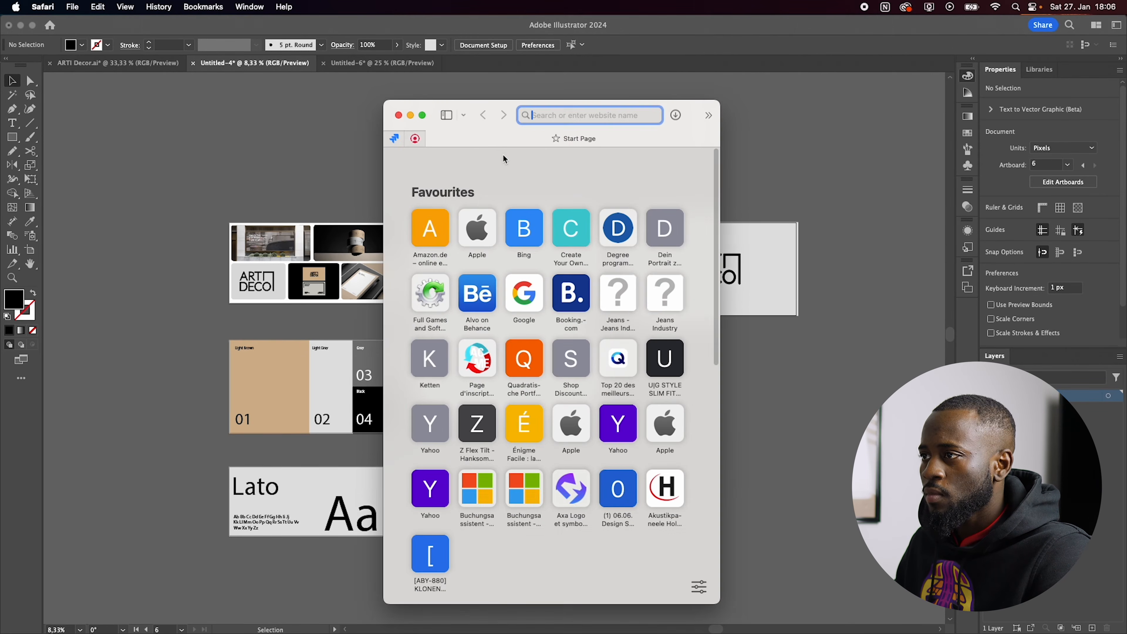
left_click(423, 116)
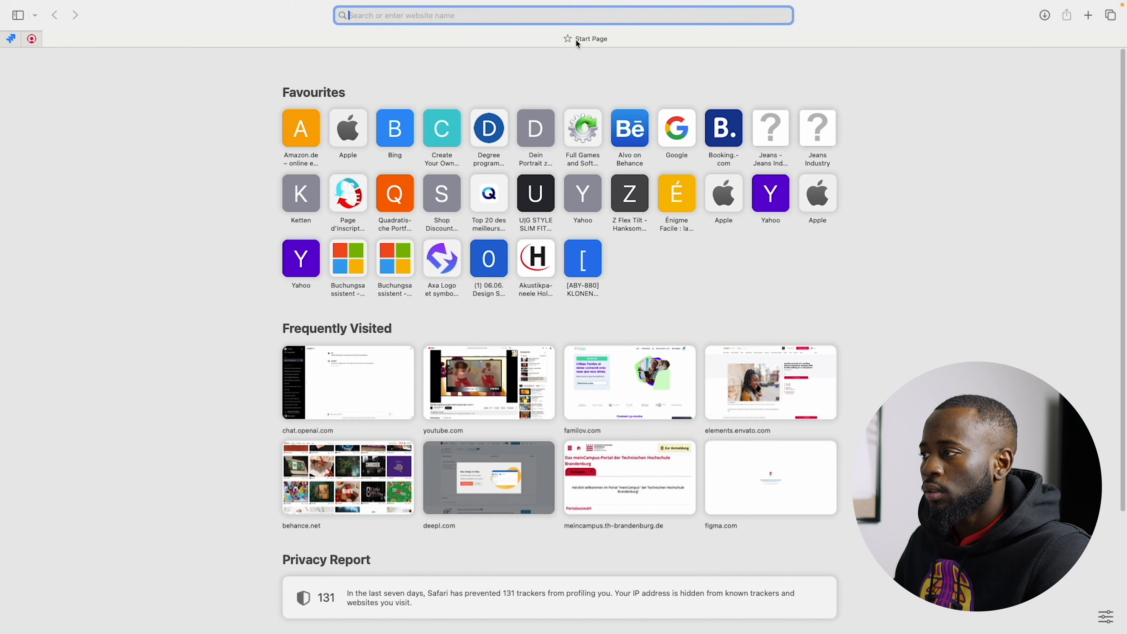
type("bheance")
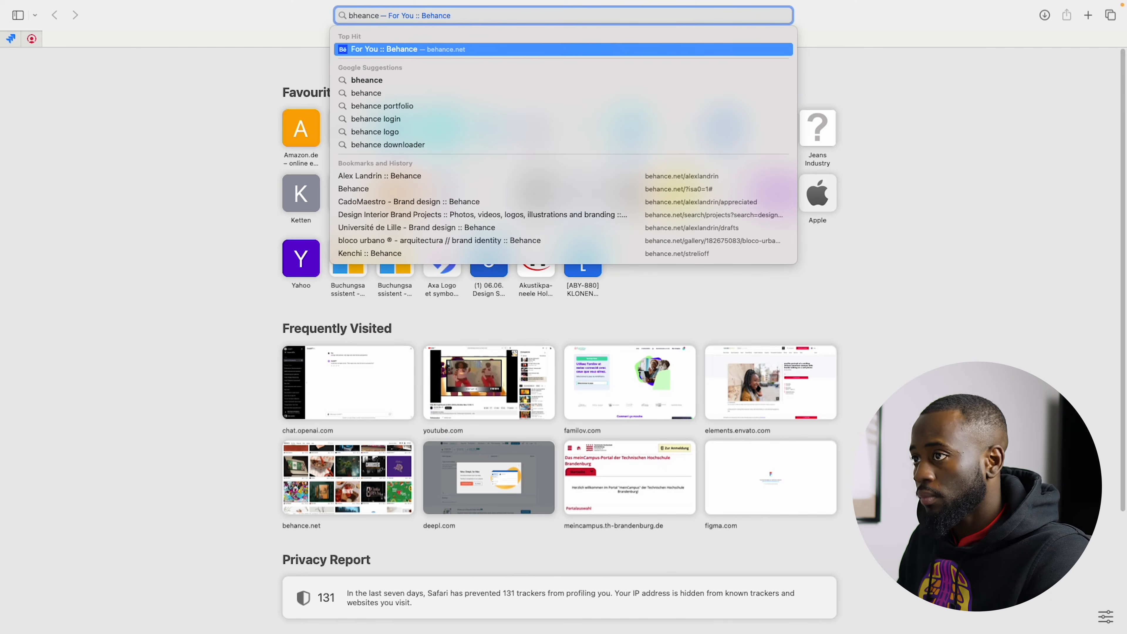
key("Return")
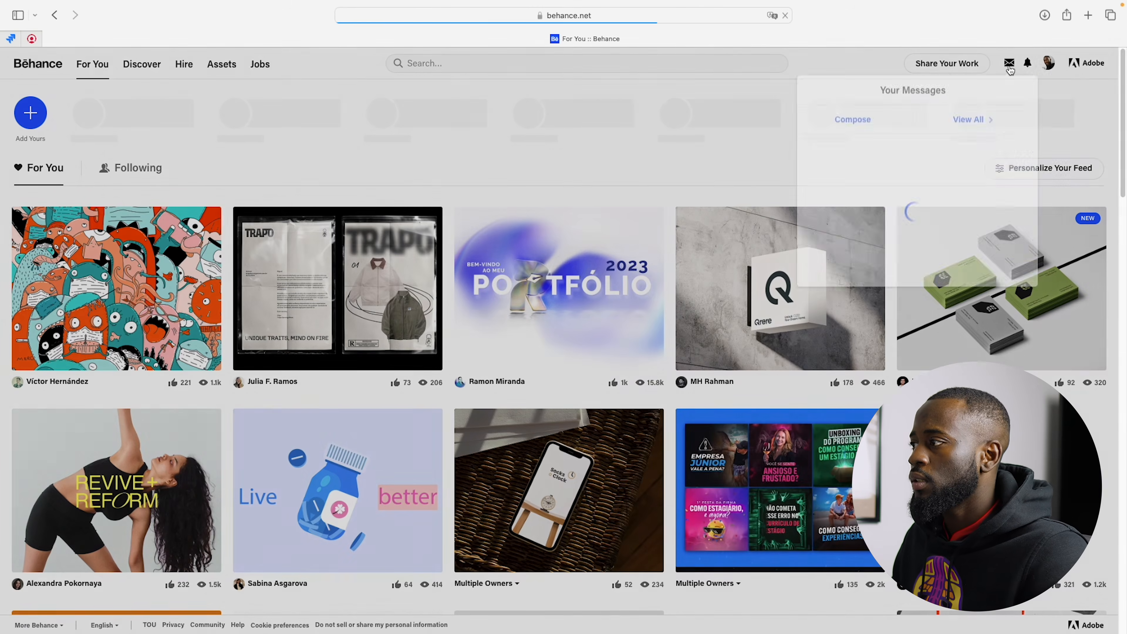
Step: Open the Behance profile, start a new project to share and bring up the image file chooser
mouse_move(1049, 63)
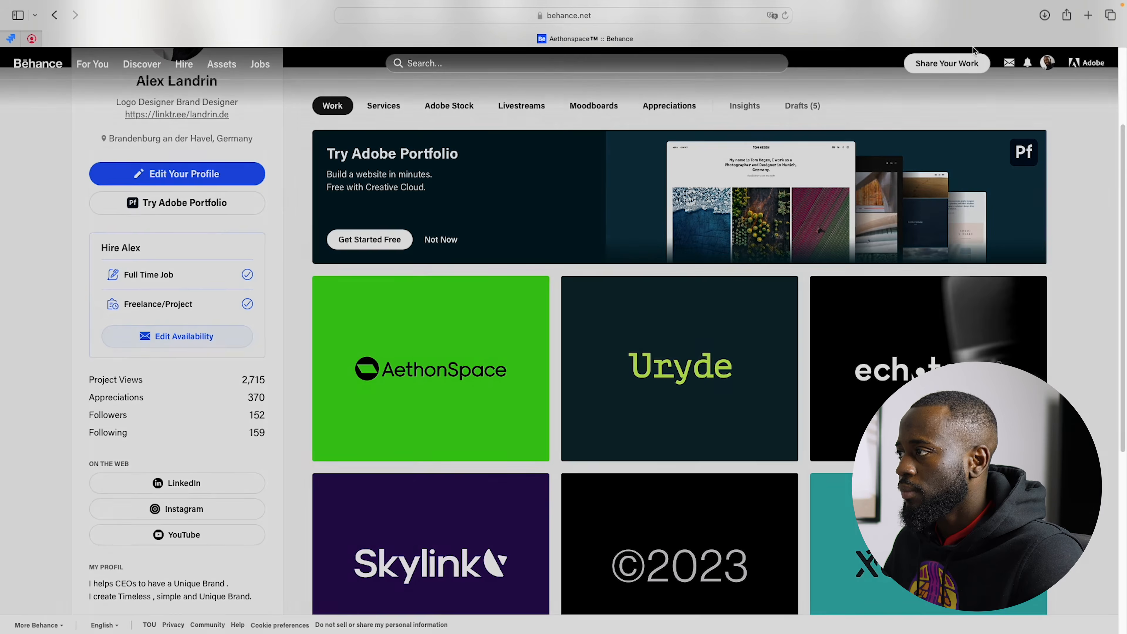
mouse_move(929, 10)
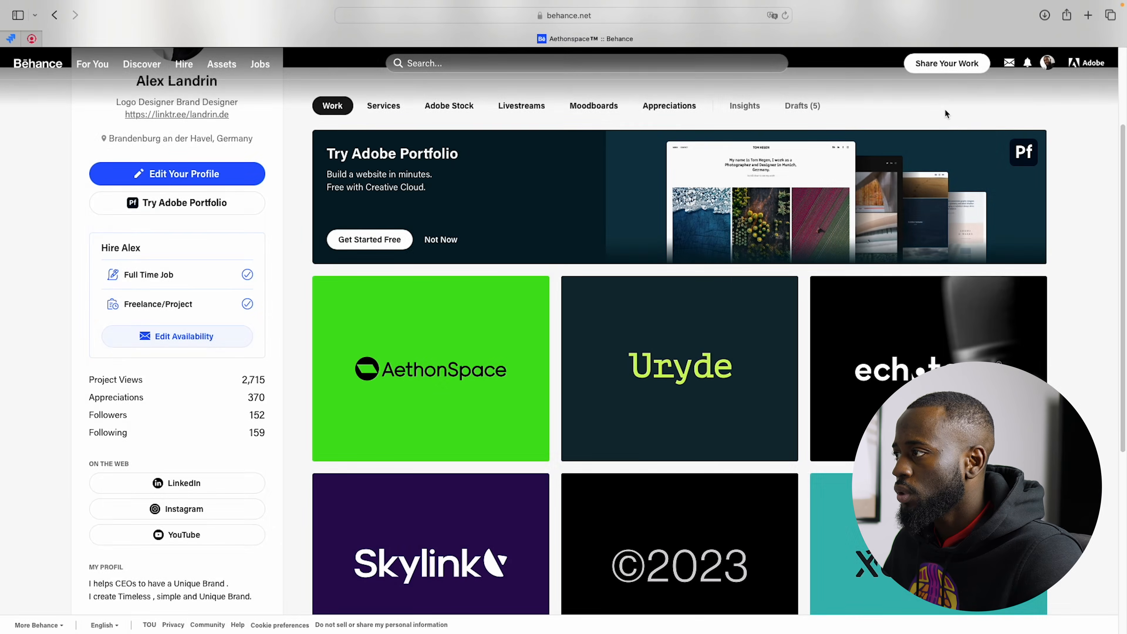
left_click(947, 63)
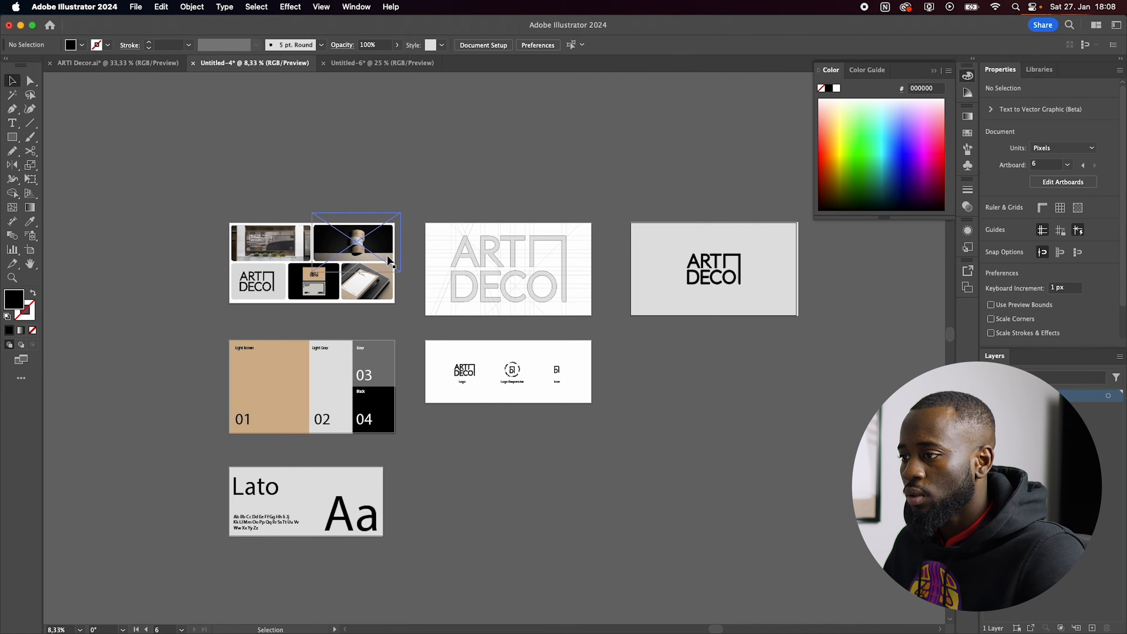
Step: Switch back to Illustrator and examine the mockup collage, colour palette and Lato typography boards
key("super+minus")
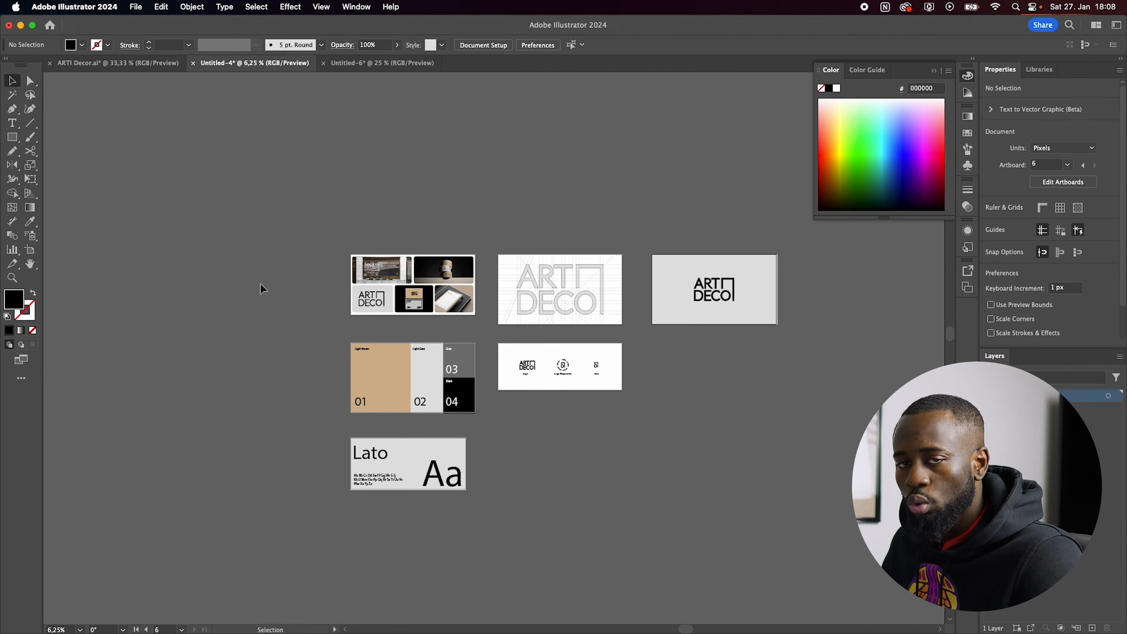
scroll(351, 324, "up", 1)
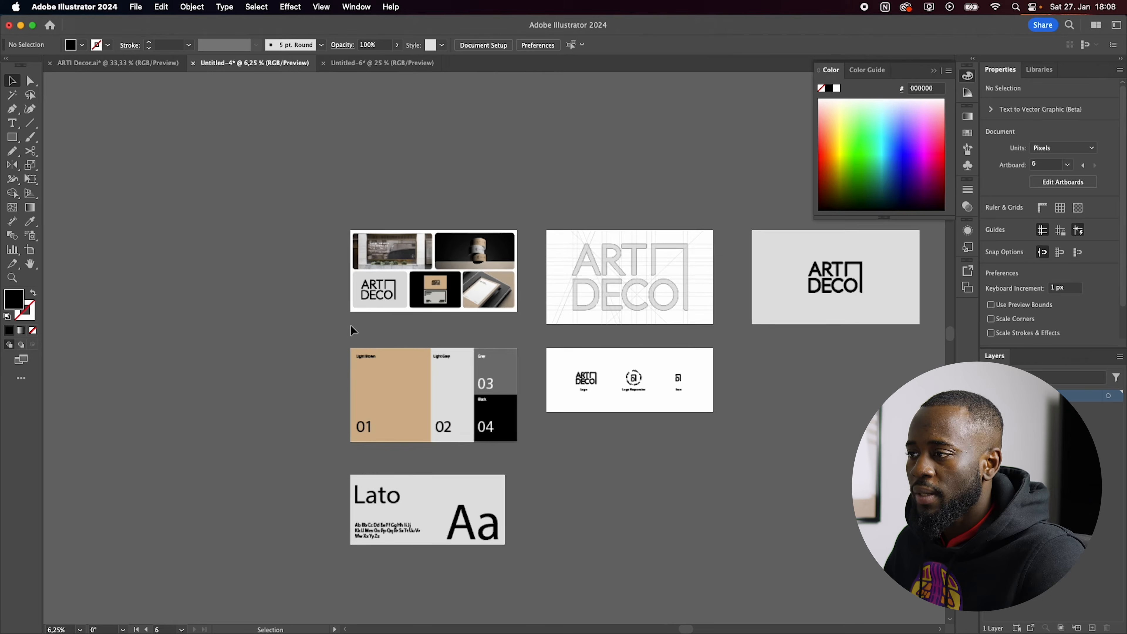
scroll(393, 278, "up", 2)
scroll(395, 289, "up", 8)
scroll(395, 292, "down", 10)
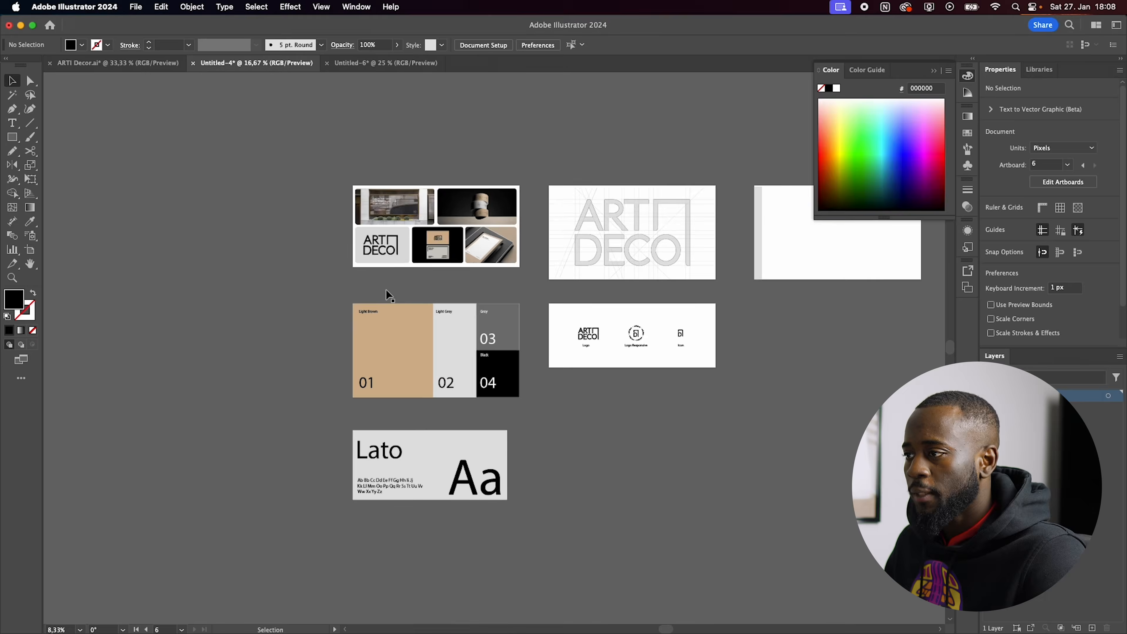
scroll(418, 214, "up", 1)
scroll(417, 214, "up", 3)
scroll(418, 214, "up", 1)
scroll(418, 214, "down", 1)
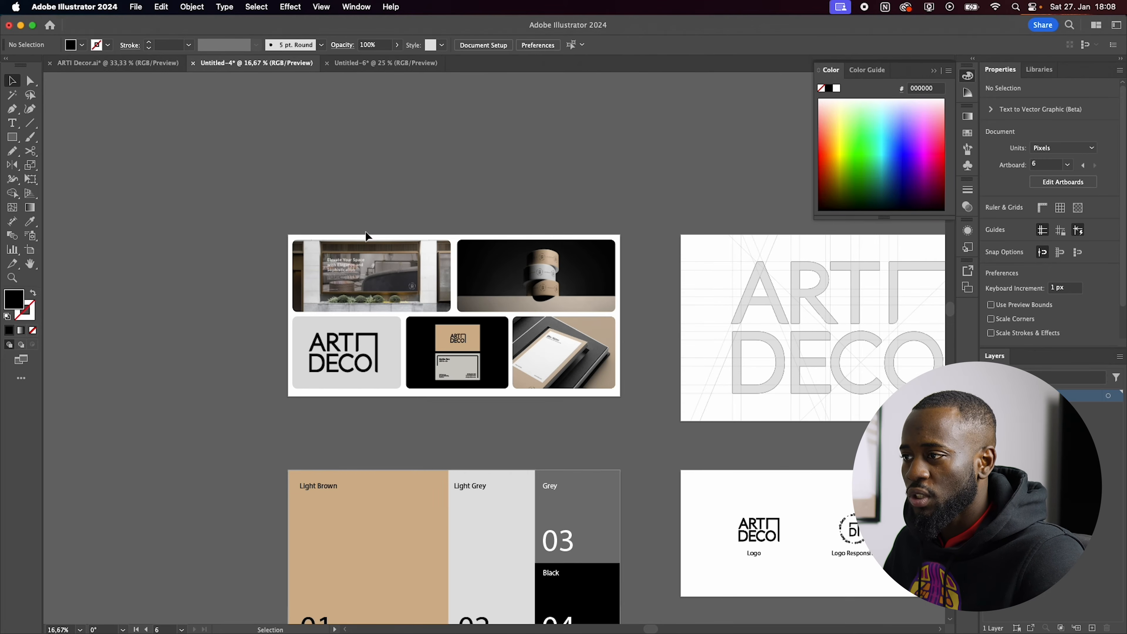
scroll(360, 237, "up", 2)
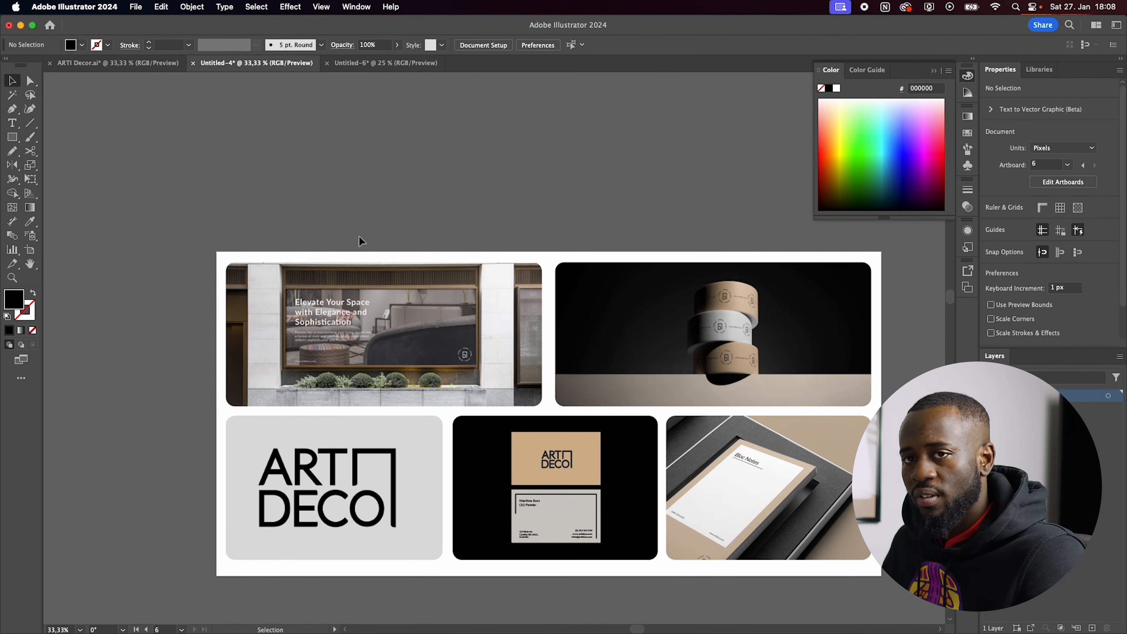
scroll(360, 238, "down", 6)
scroll(375, 291, "down", 1)
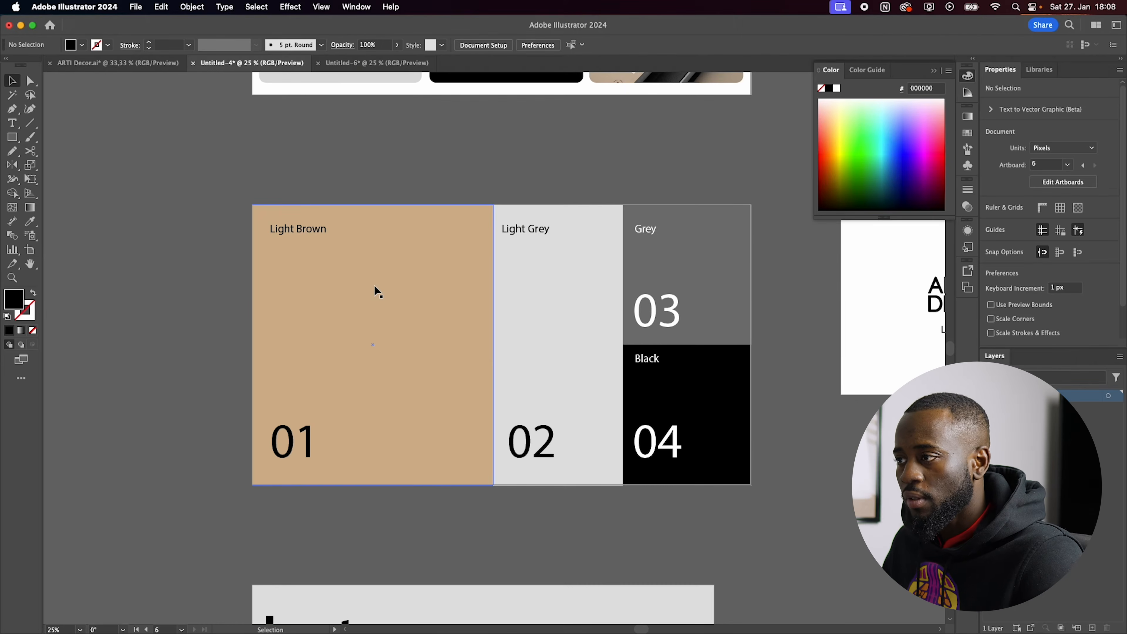
scroll(374, 285, "down", 7)
scroll(375, 289, "down", 1)
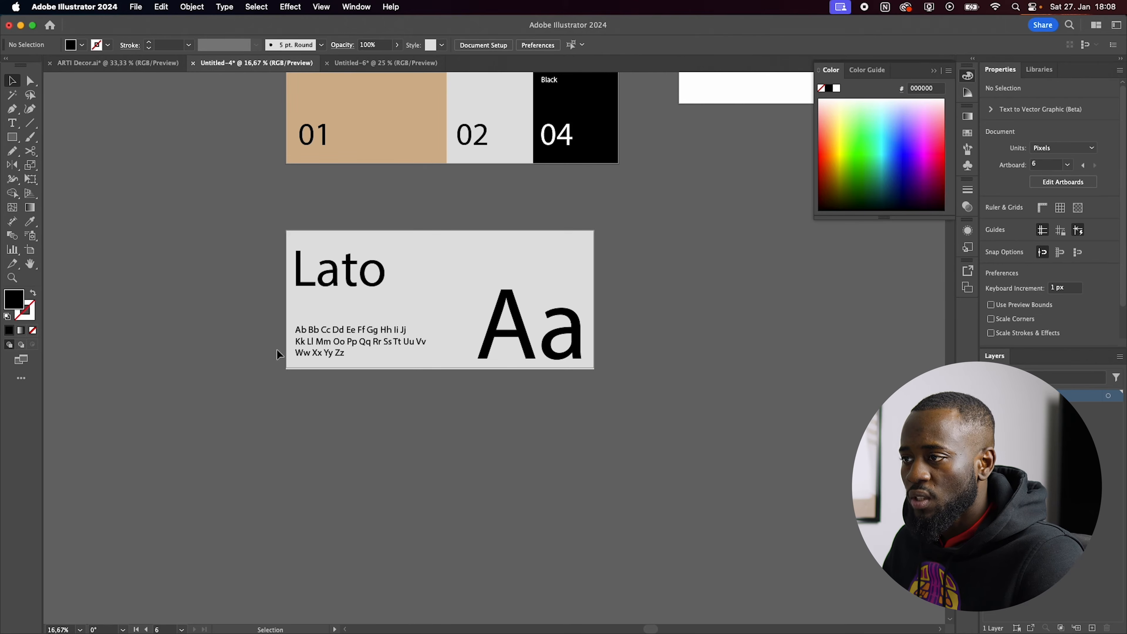
Step: Examine the logo variations board, the logo construction grid and the grey ARTI DECO logo board
scroll(404, 337, "up", 5)
scroll(404, 337, "right", 7)
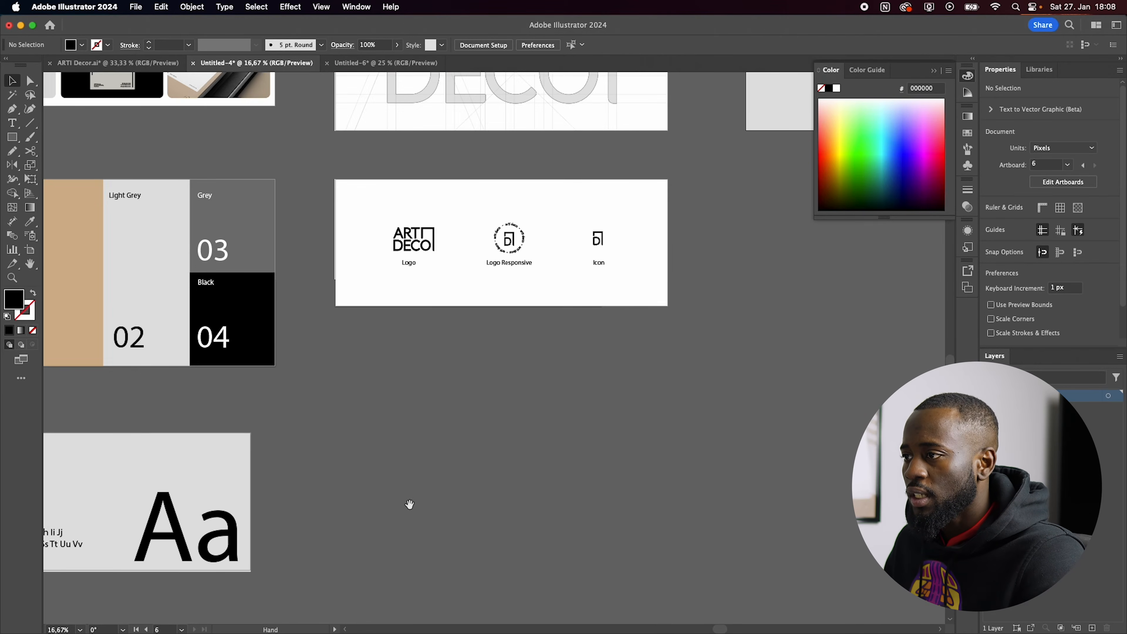
scroll(410, 343, "up", 2)
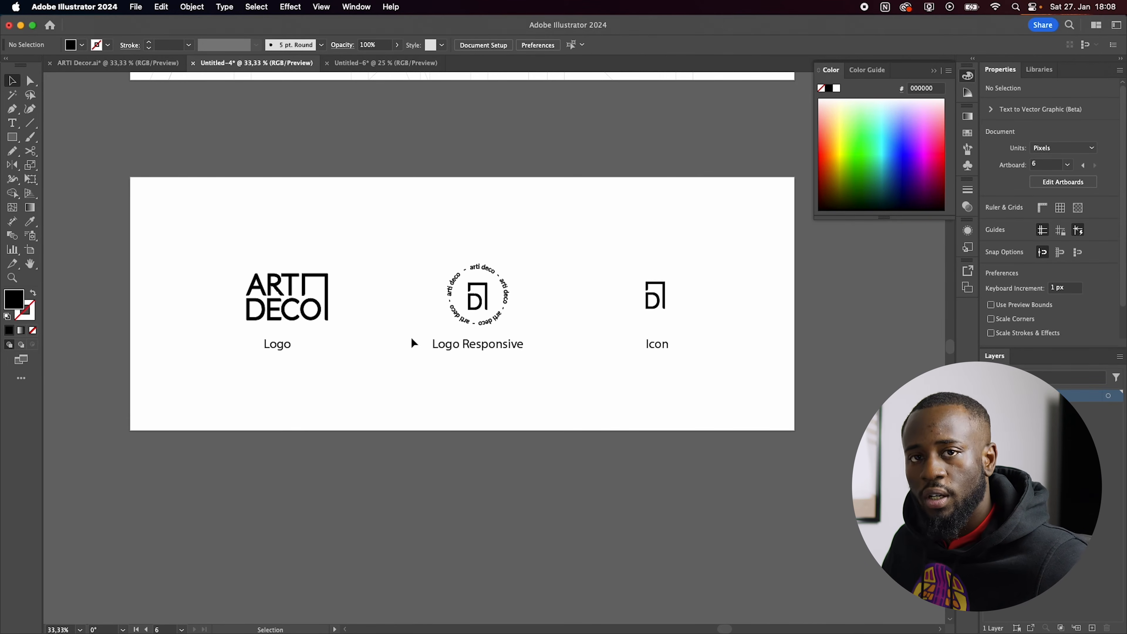
scroll(413, 335, "up", 10)
key("super+minus")
scroll(451, 430, "down", 2)
key("super+plus")
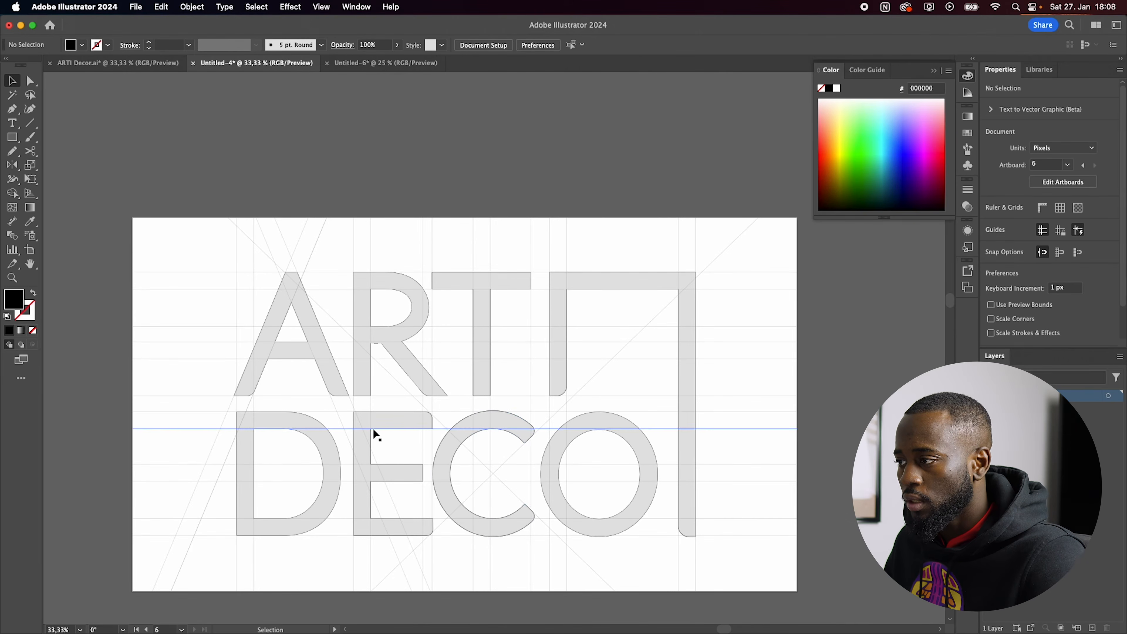
scroll(373, 428, "down", 8)
scroll(641, 357, "up", 1)
scroll(806, 260, "up", 1)
left_click_drag(856, 311, 768, 336)
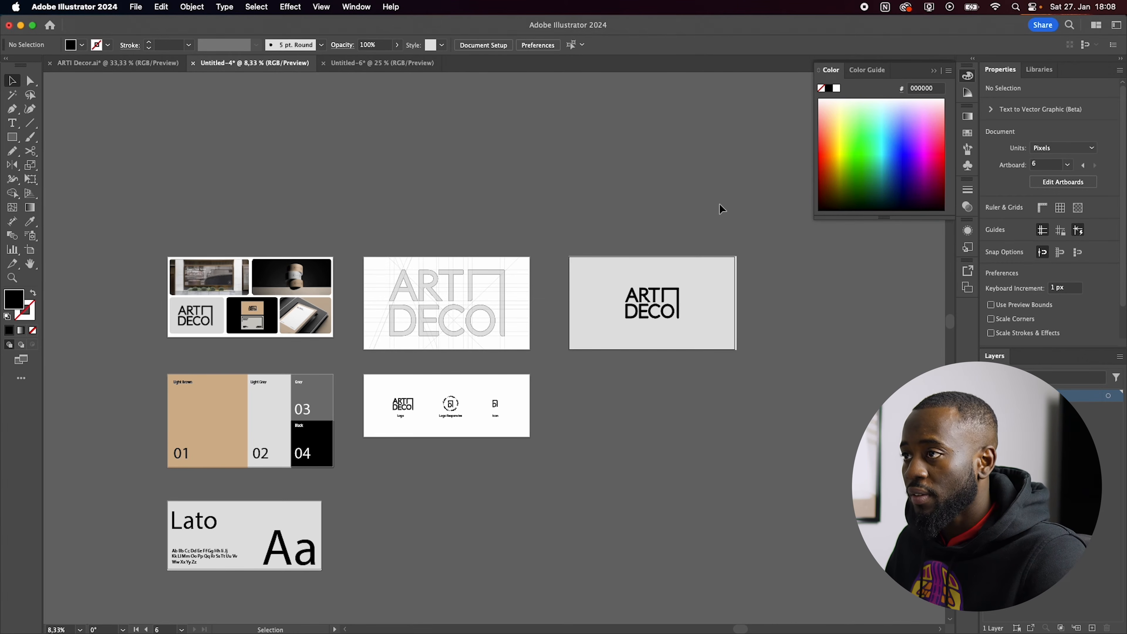
Step: Export all six artboards with Export for Screens into a new folder named Behance inside Arti Deco
key("alt+super+e")
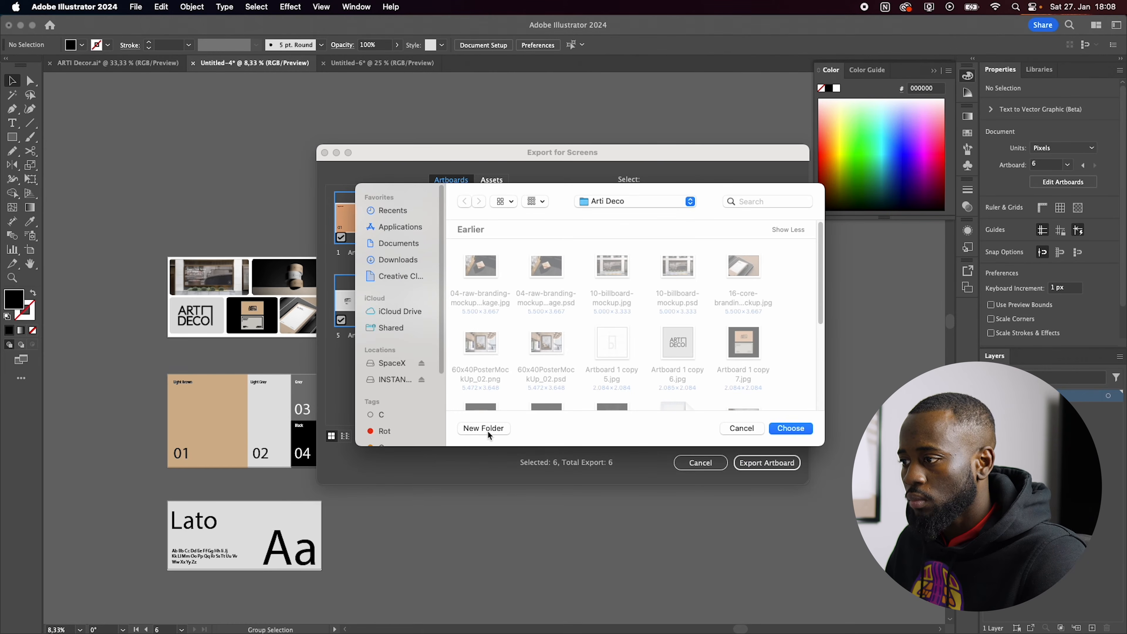
left_click(487, 429)
type("Behance")
key("Return")
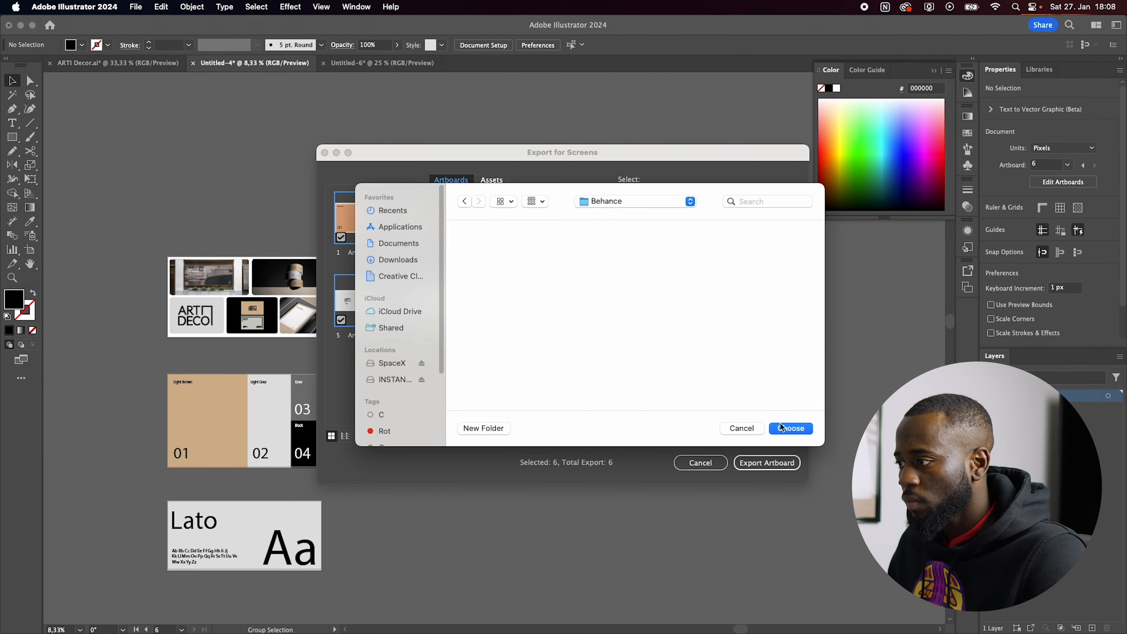
left_click(782, 427)
left_click(763, 466)
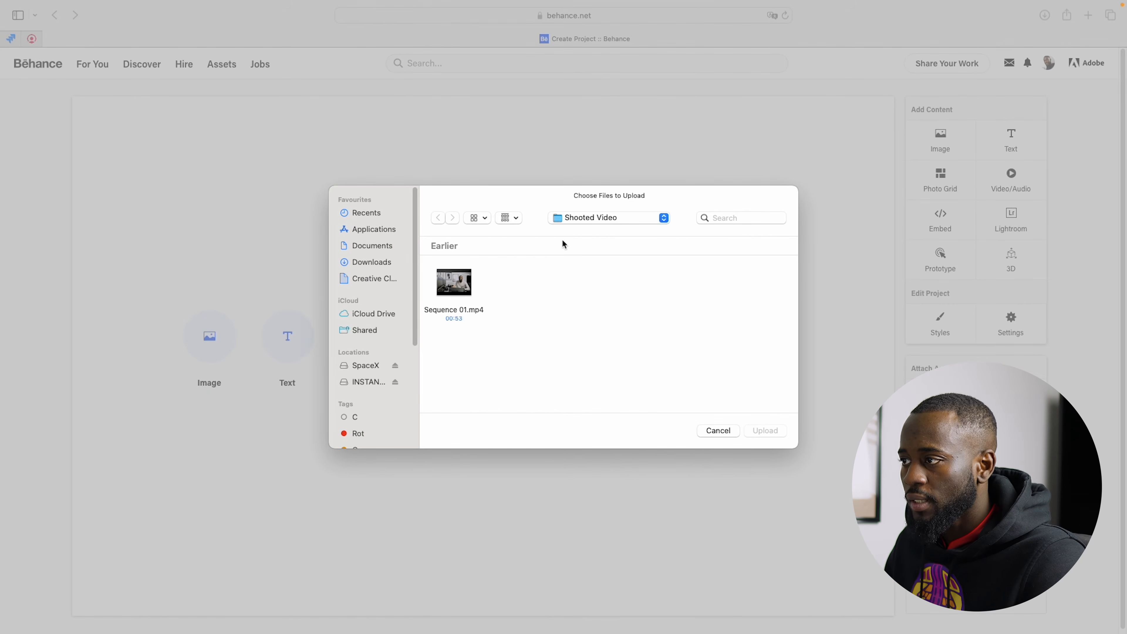
Step: Upload the grey ARTI DECO logo board and the mockup collage from the Behance folder inside Arti Deco
left_click(588, 218)
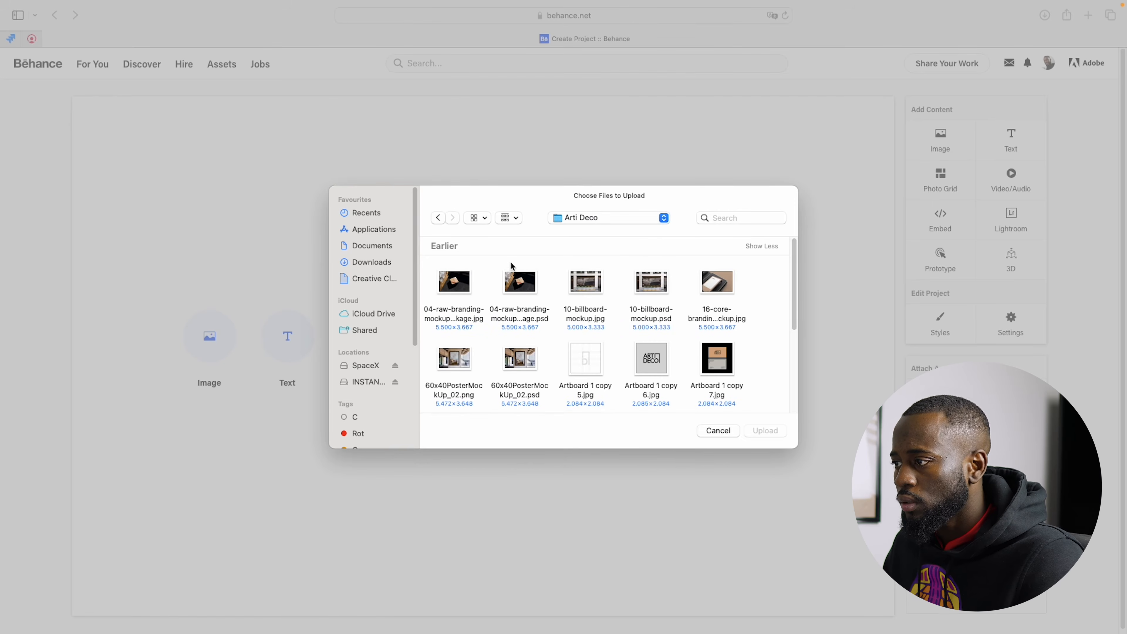
double_click(719, 353)
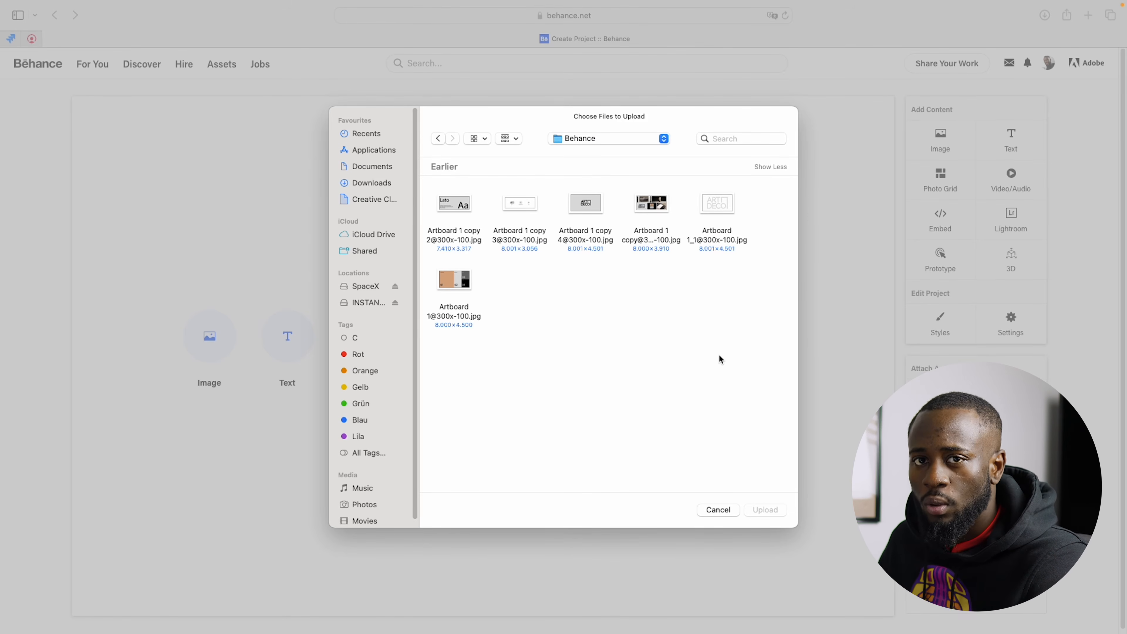
double_click(597, 204)
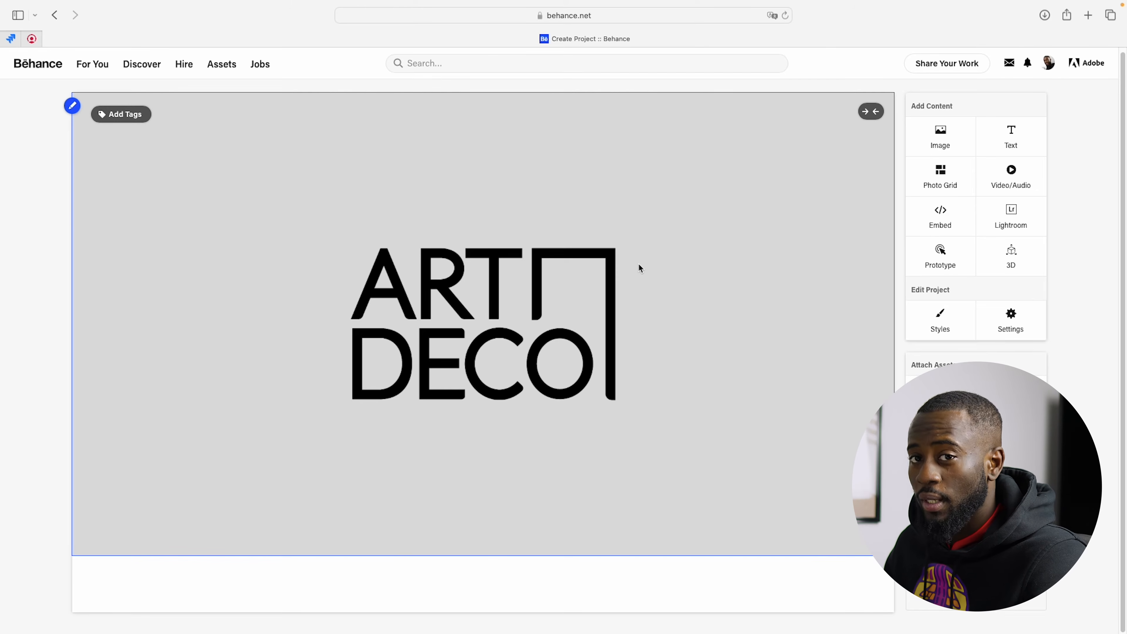
left_click(938, 146)
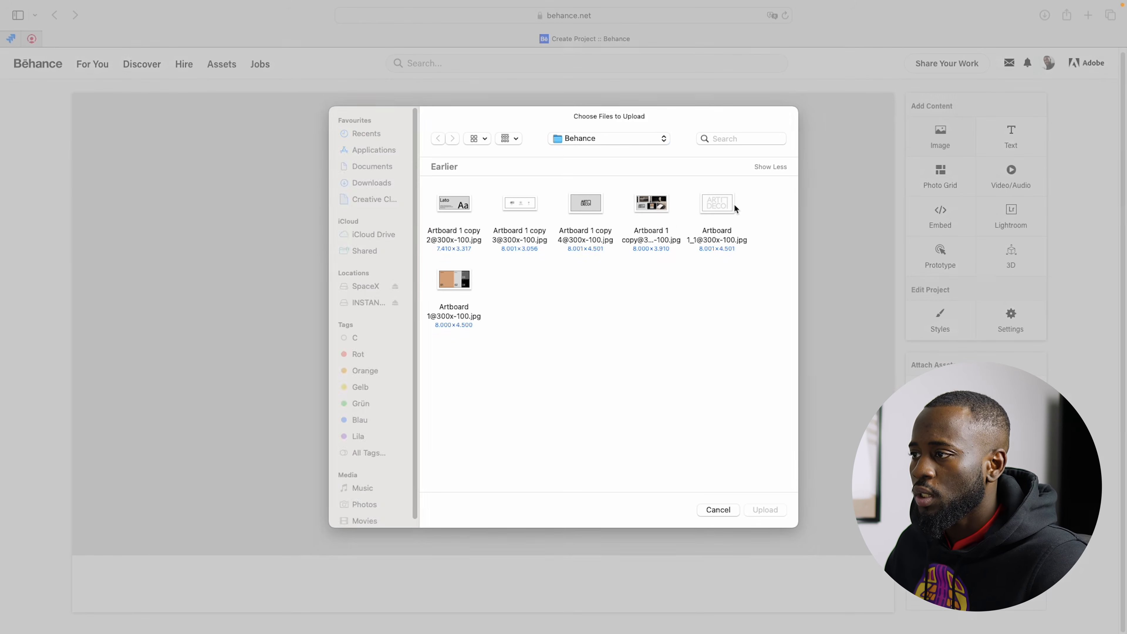
double_click(652, 208)
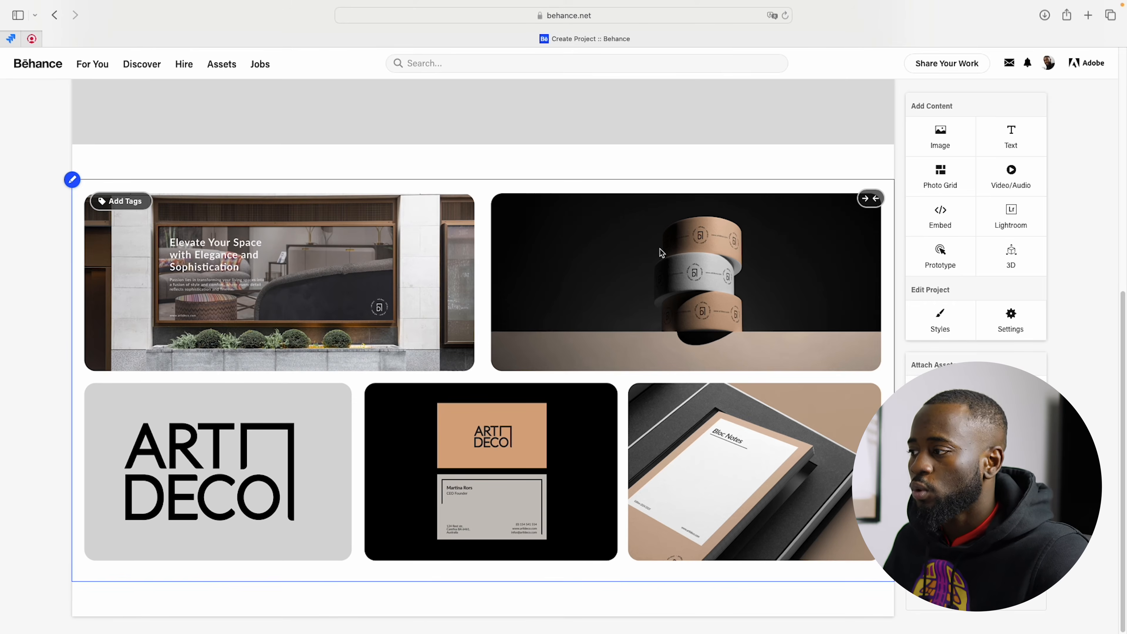
Step: Reduce the project's content spacing to its minimum and save the project styles
scroll(662, 252, "up", 3)
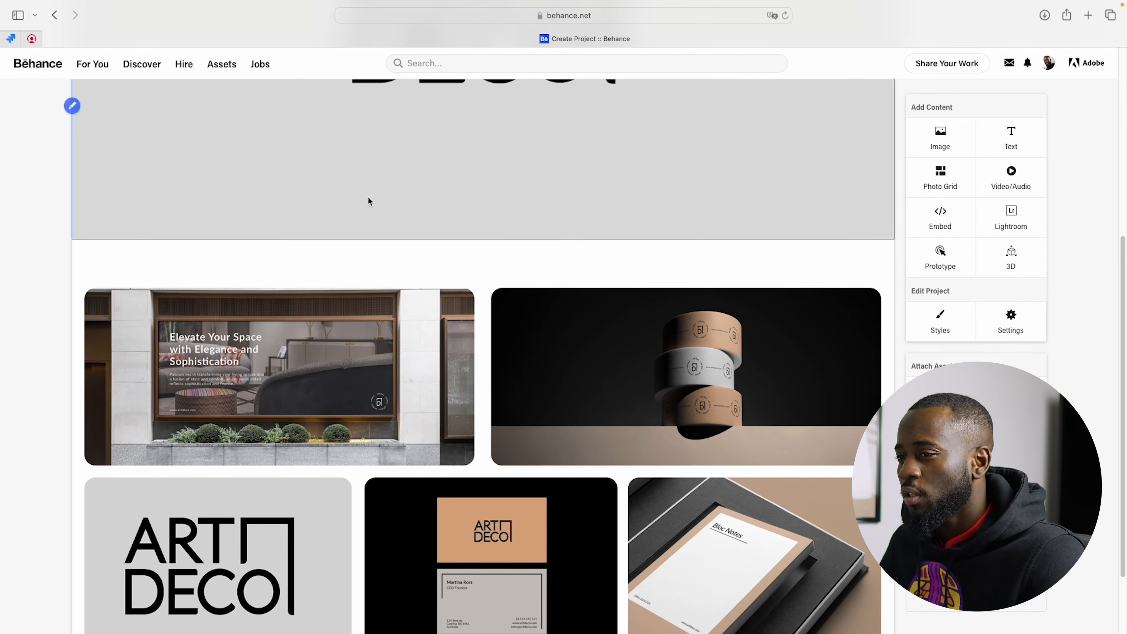
left_click(940, 319)
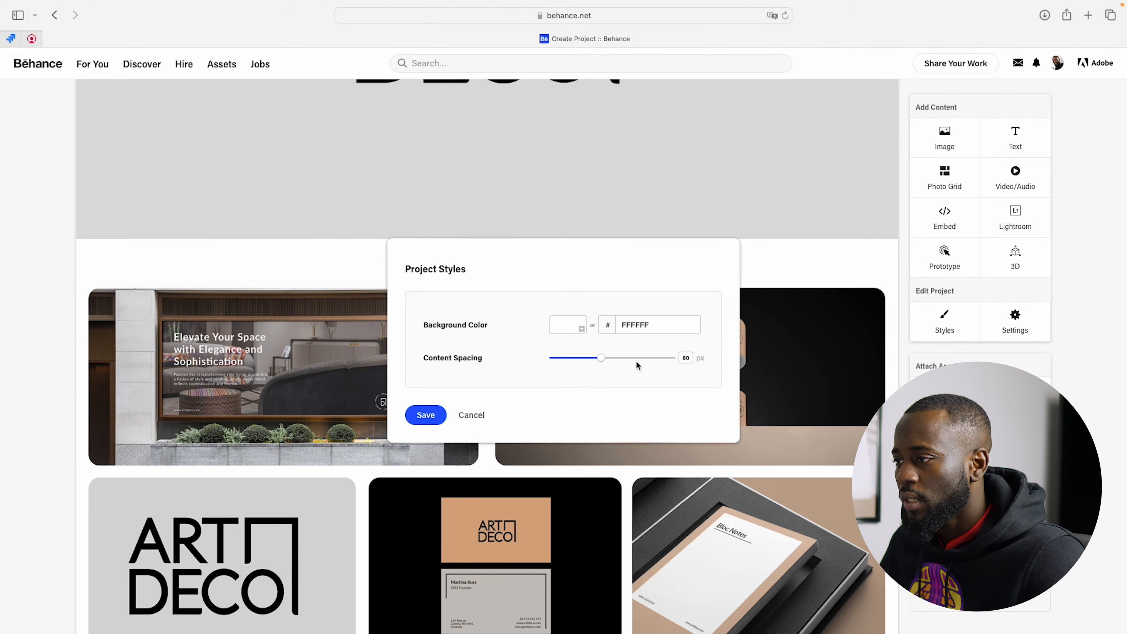
left_click_drag(555, 364, 469, 366)
left_click(424, 413)
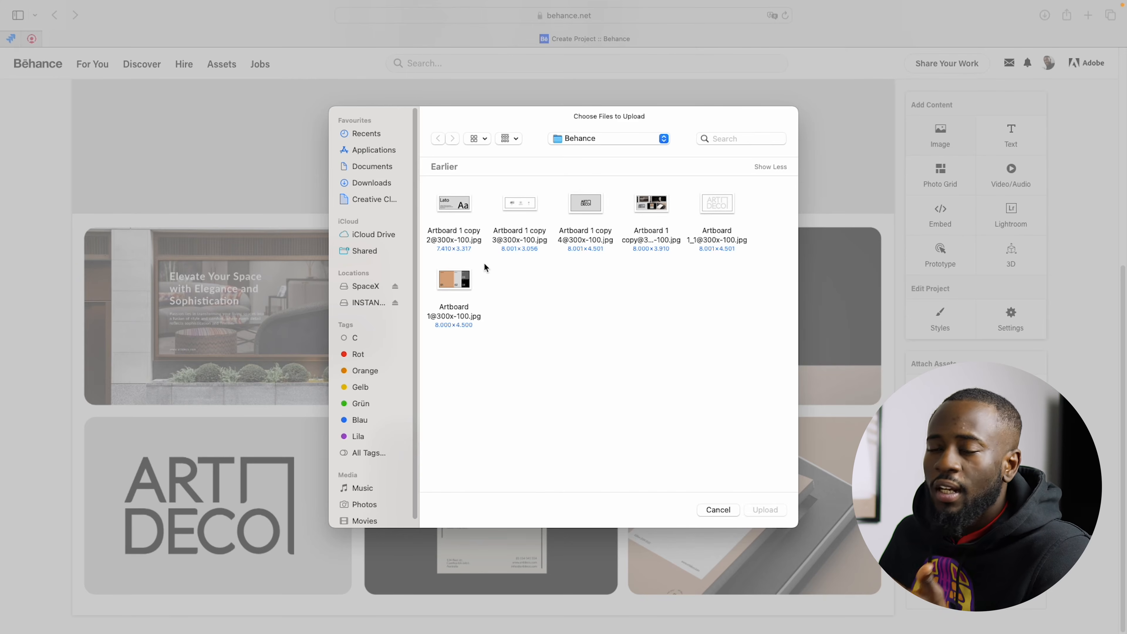
Step: Upload the logo construction grid and the logo variations board below the mockup collage
double_click(730, 204)
scroll(686, 313, "down", 5)
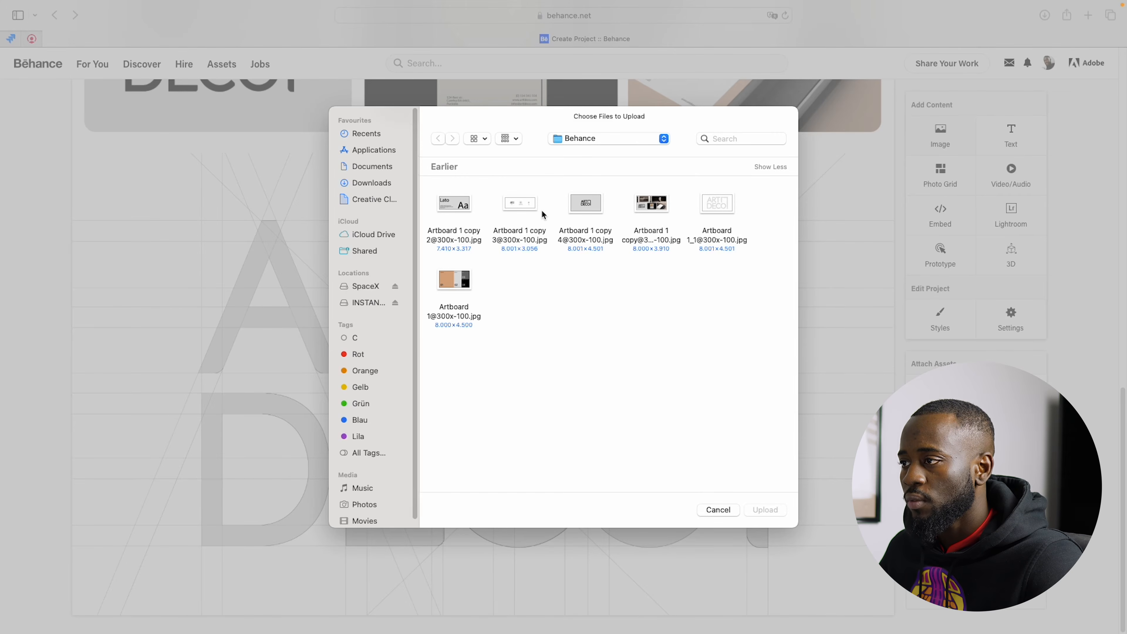
double_click(531, 206)
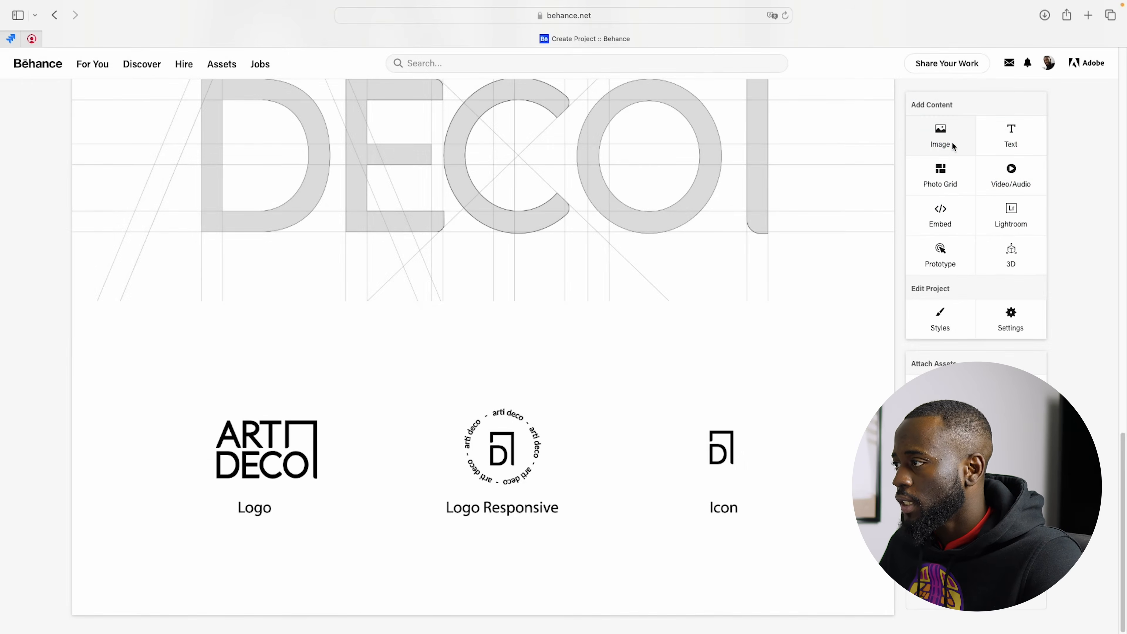
Step: Upload the colour palette board and the Lato typography board below the logo variations
left_click(951, 141)
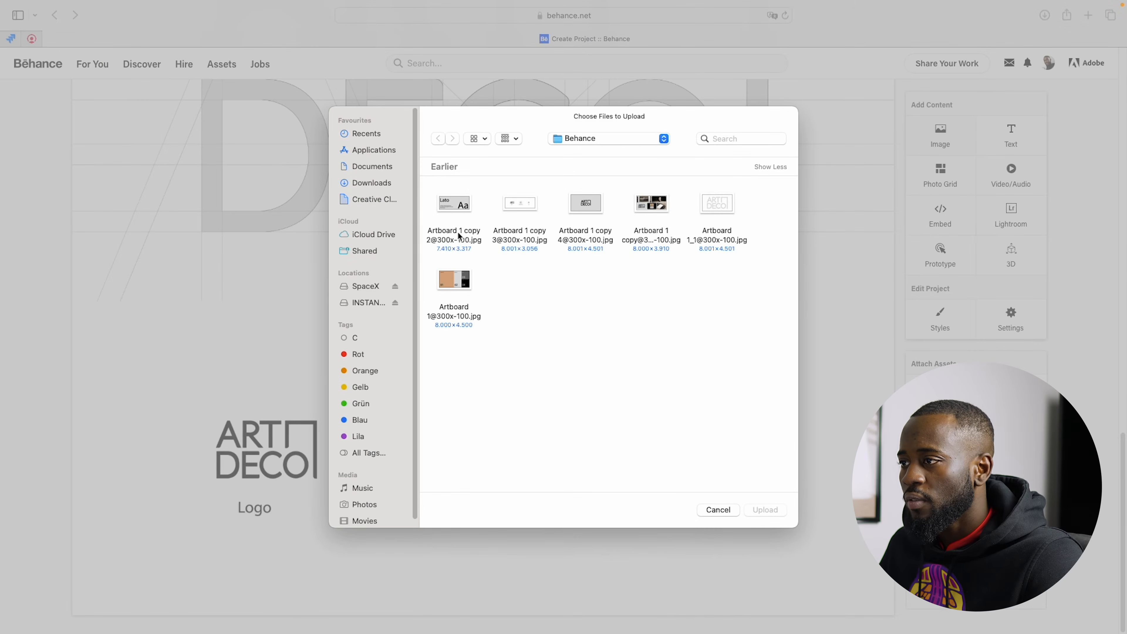
left_click(452, 287)
double_click(451, 288)
scroll(795, 459, "down", 10)
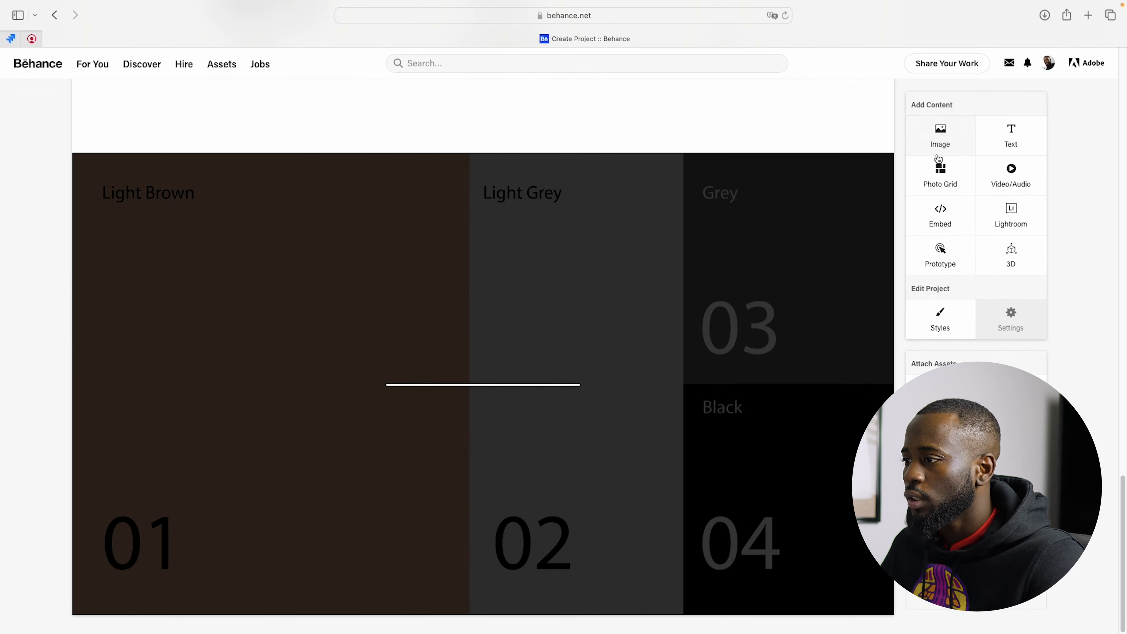
left_click(940, 149)
left_click(453, 204)
double_click(452, 202)
scroll(570, 368, "down", 8)
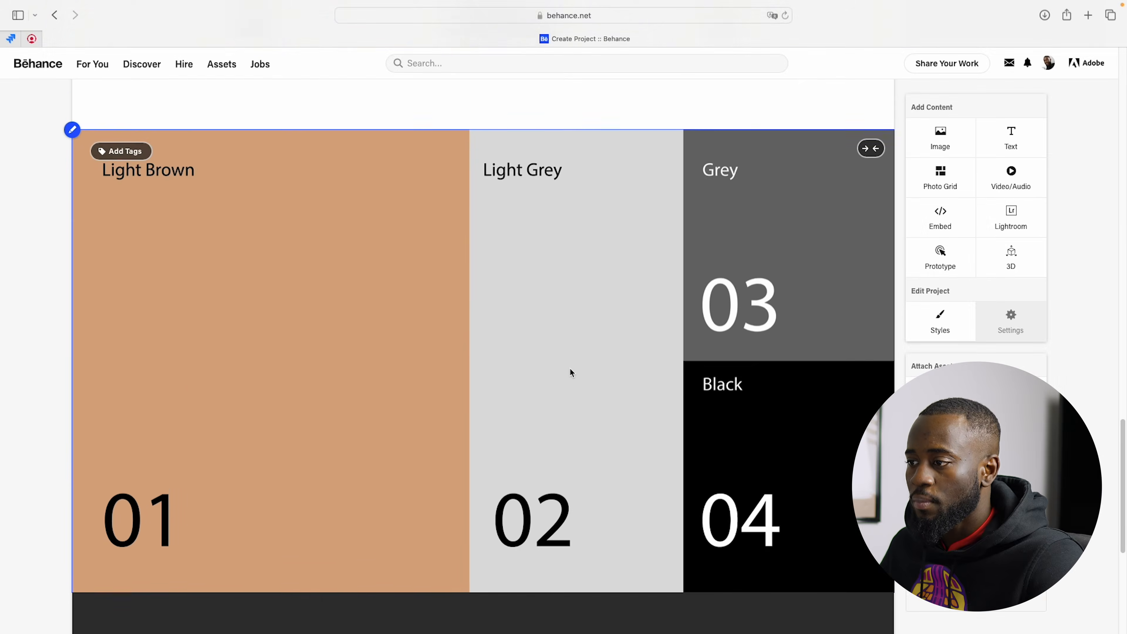
Step: Add the stationery, packaging and billboard mockup images below the Lato typography board
scroll(570, 376, "up", 13)
scroll(571, 381, "up", 15)
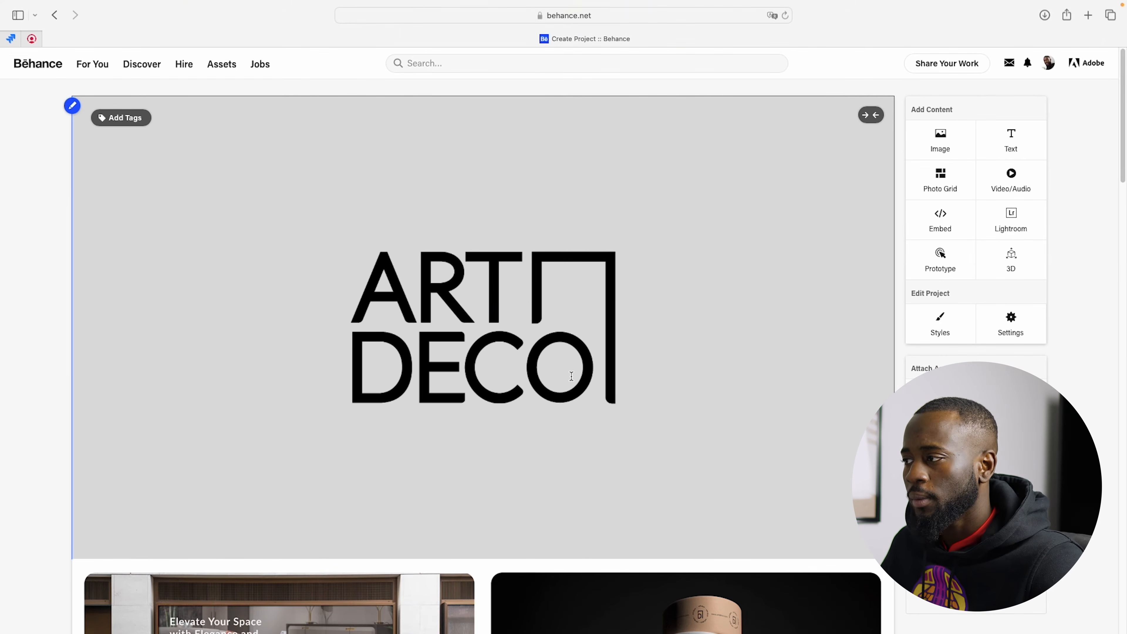
scroll(563, 355, "down", 15)
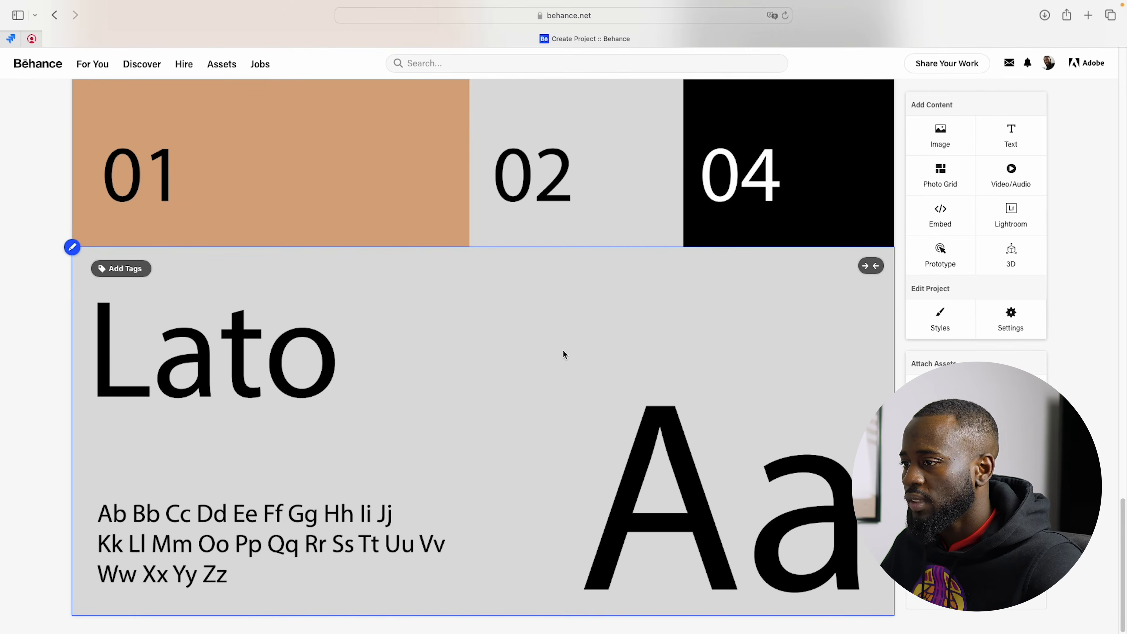
left_click(942, 130)
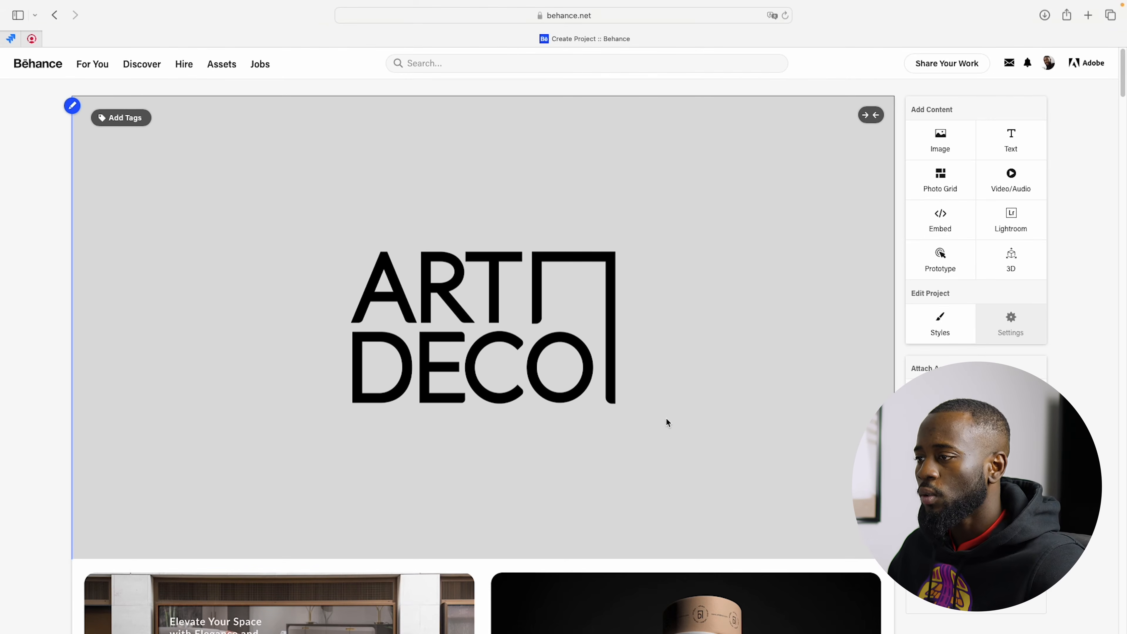
Step: Examine the project's image sequence from the logo cover through the brand boards to the envelope, notebook and parcel mockups
scroll(641, 287, "down", 10)
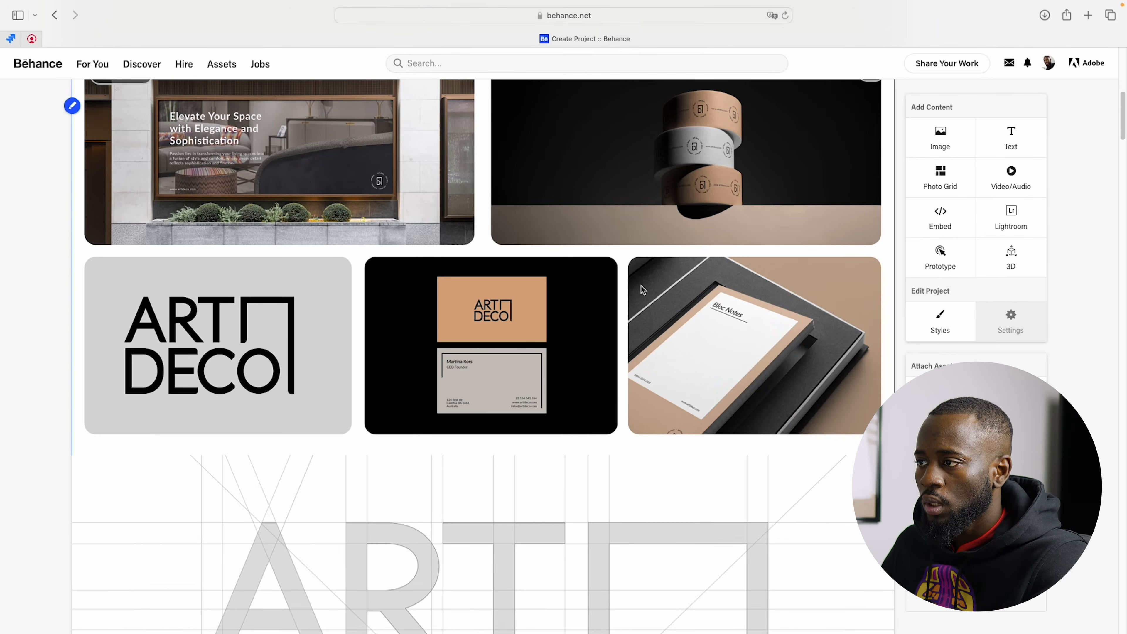
scroll(643, 290, "down", 1)
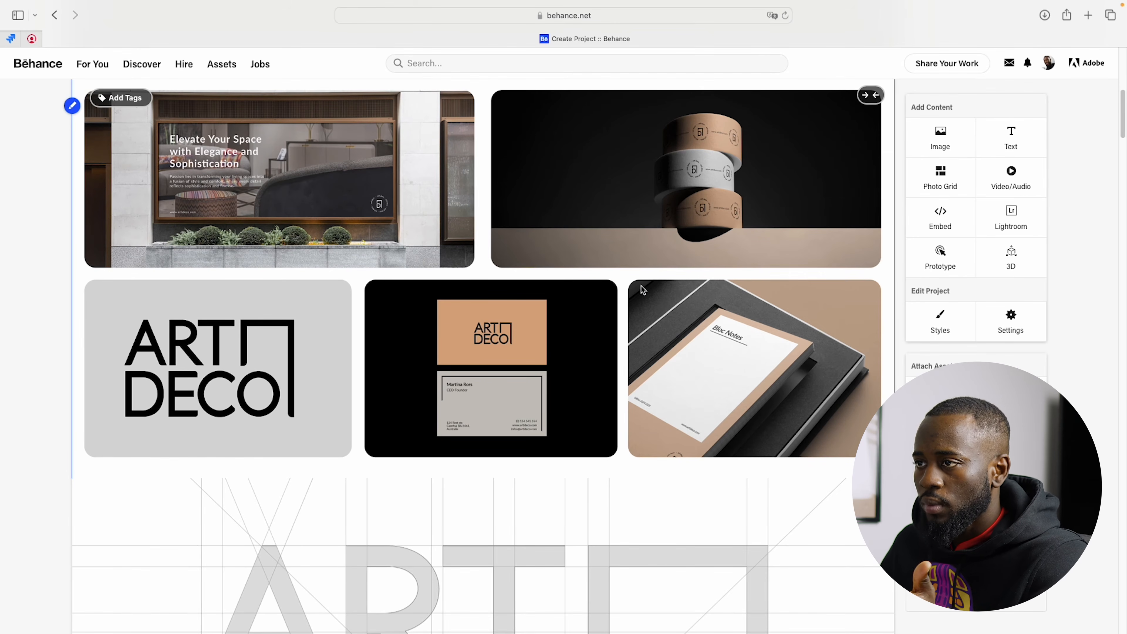
scroll(643, 289, "down", 12)
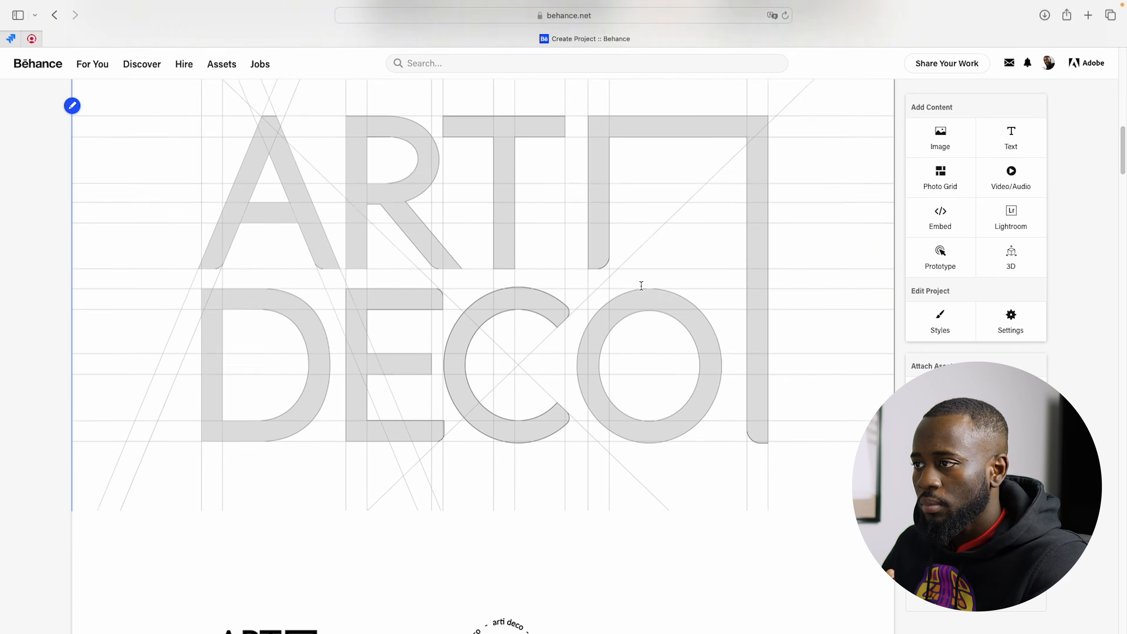
scroll(642, 286, "down", 7)
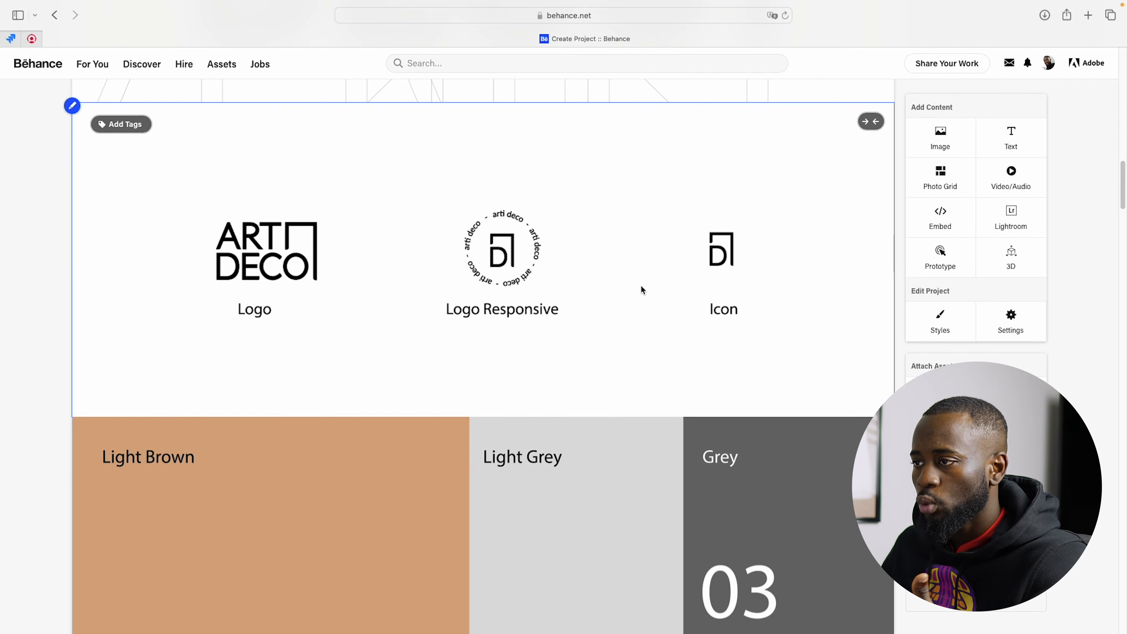
scroll(641, 290, "down", 7)
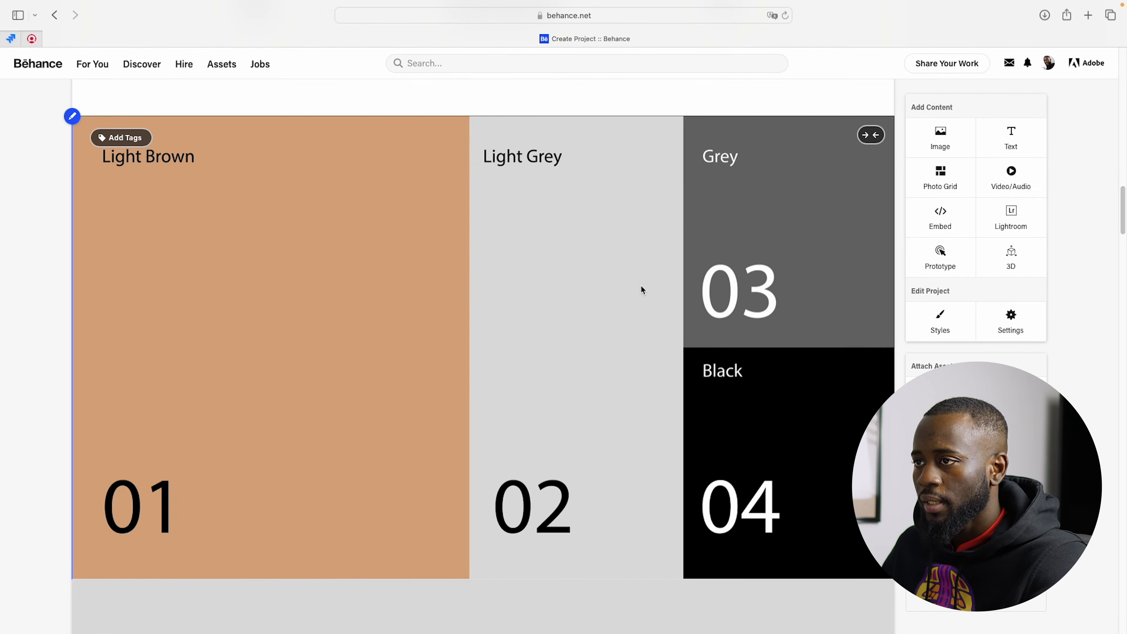
scroll(641, 289, "down", 9)
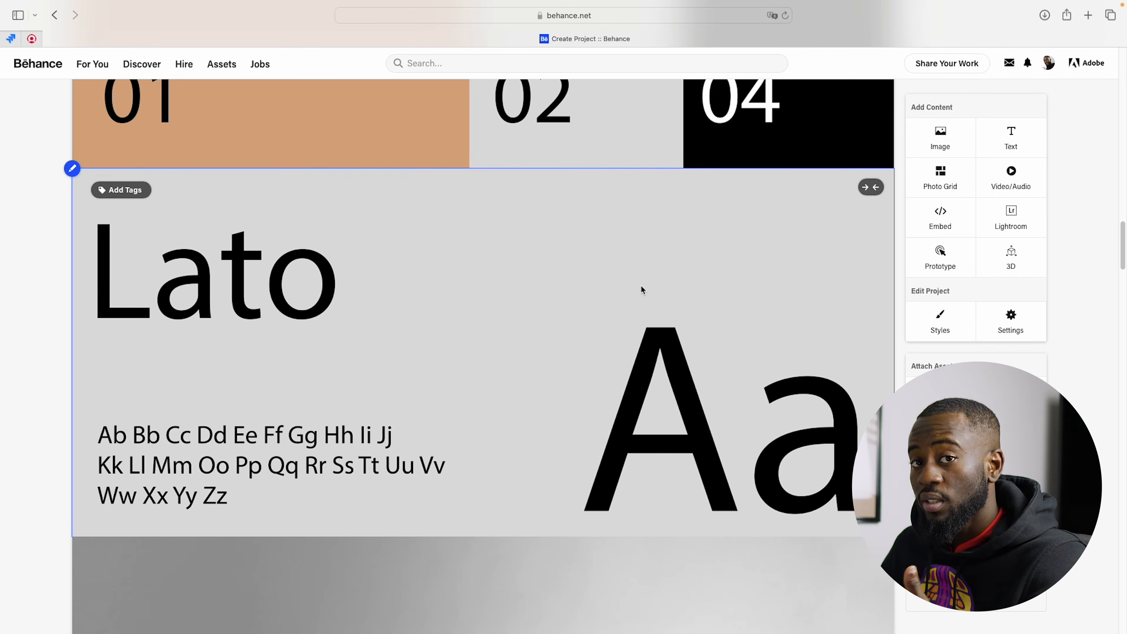
scroll(641, 290, "down", 9)
scroll(641, 290, "down", 1)
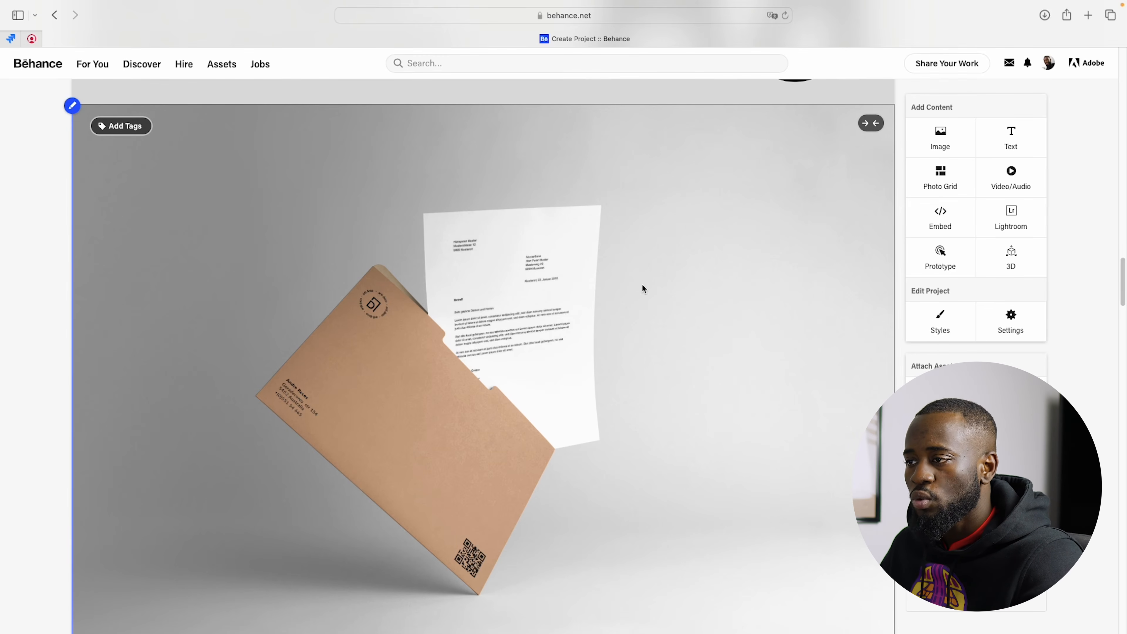
scroll(642, 285, "down", 15)
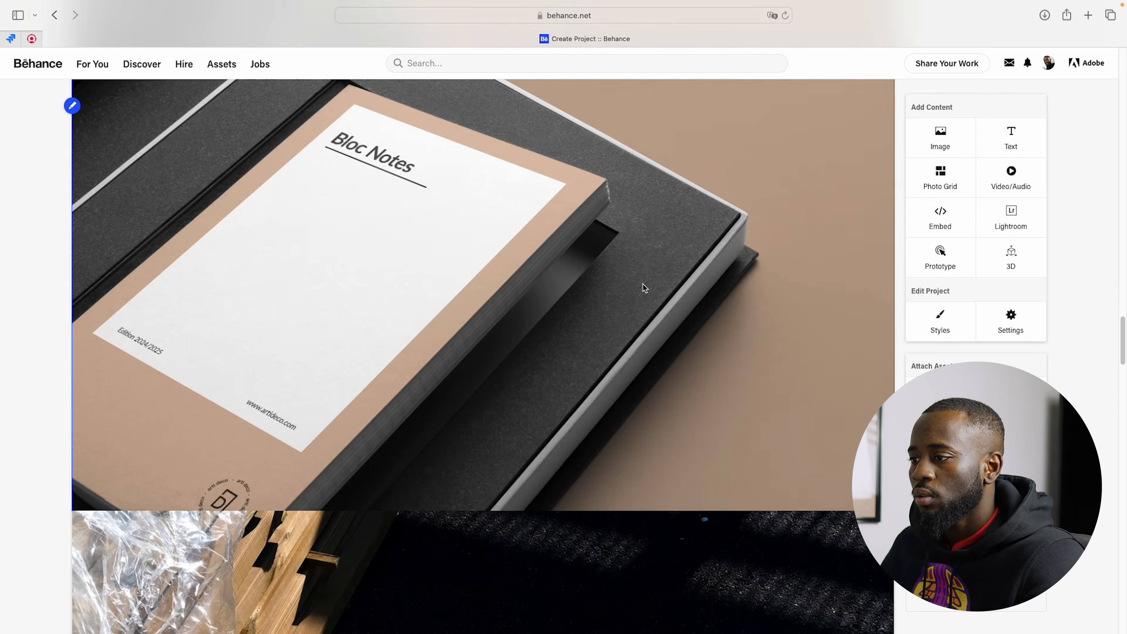
scroll(644, 287, "down", 20)
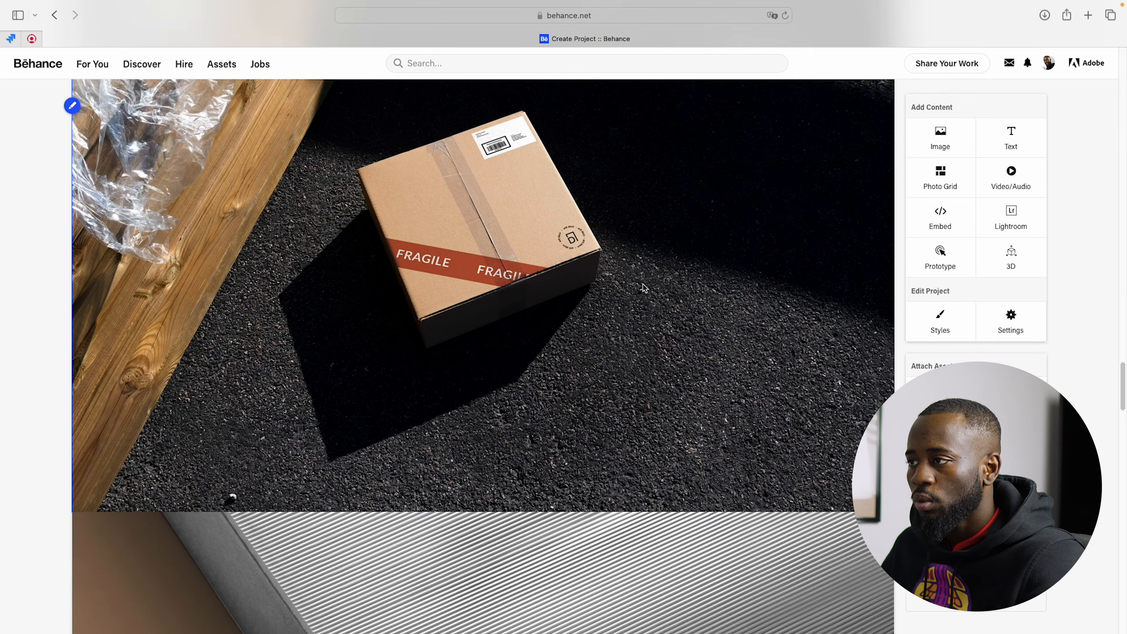
Step: Reorder the project content, moving the business card above the envelope mockup and the street billboard between the parcel and book mockups, and save it
scroll(285, 302, "up", 2)
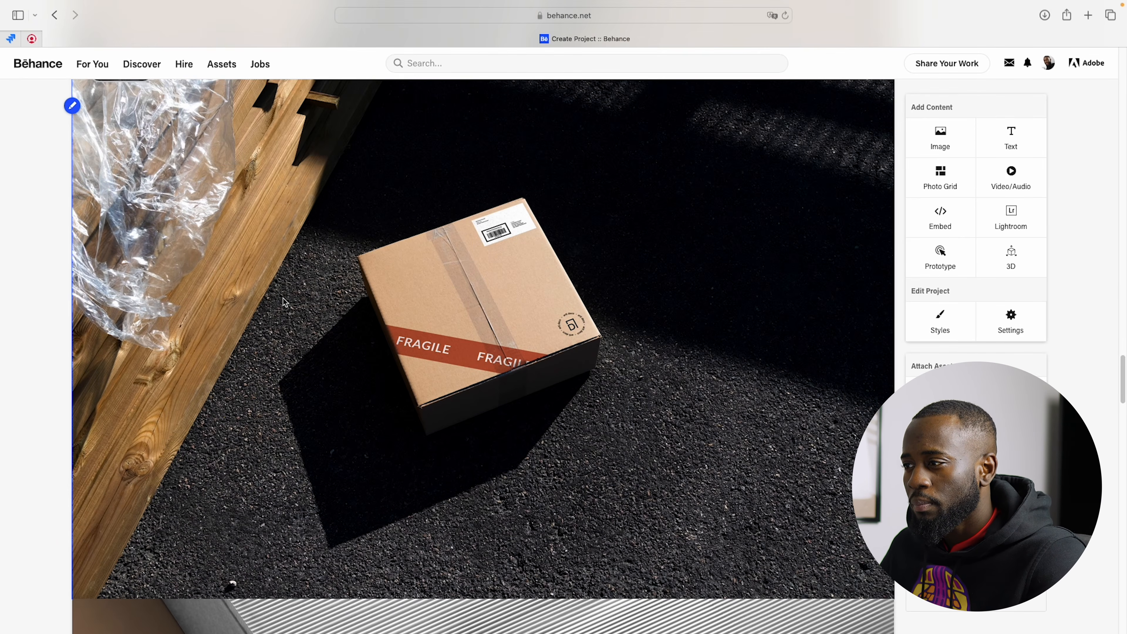
scroll(284, 302, "down", 10)
scroll(288, 302, "up", 5)
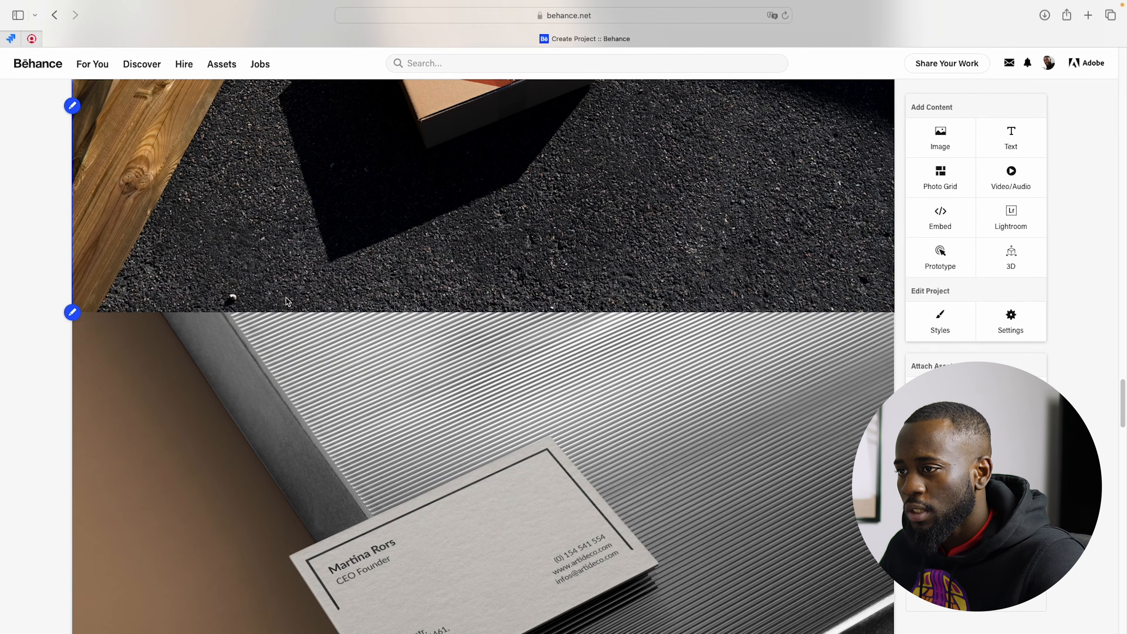
left_click(75, 316)
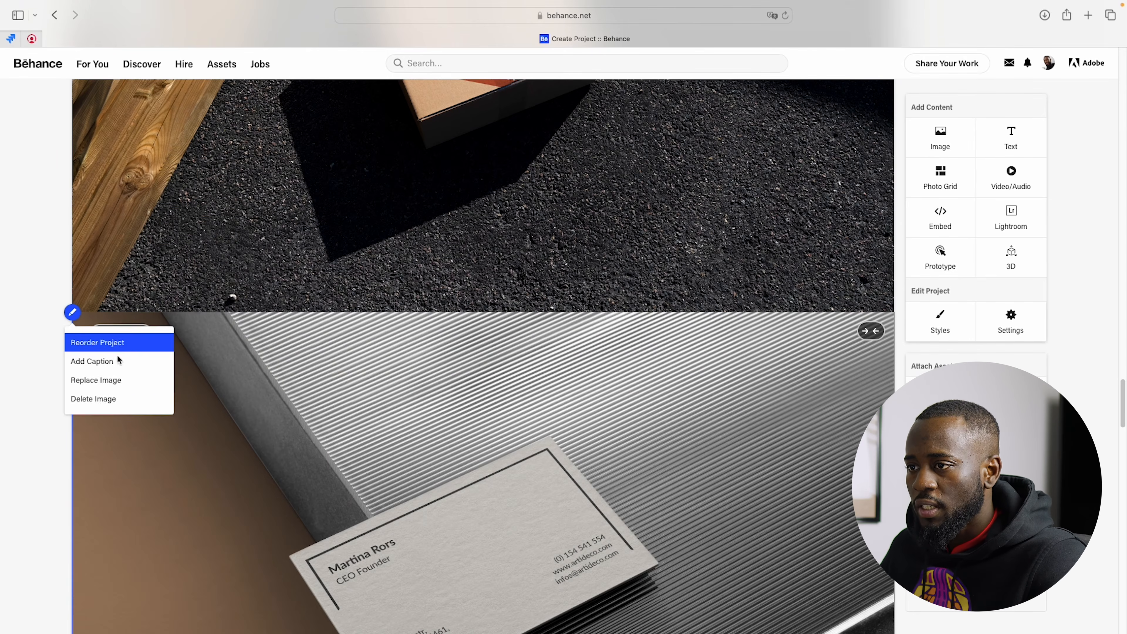
left_click(119, 341)
scroll(452, 400, "down", 3)
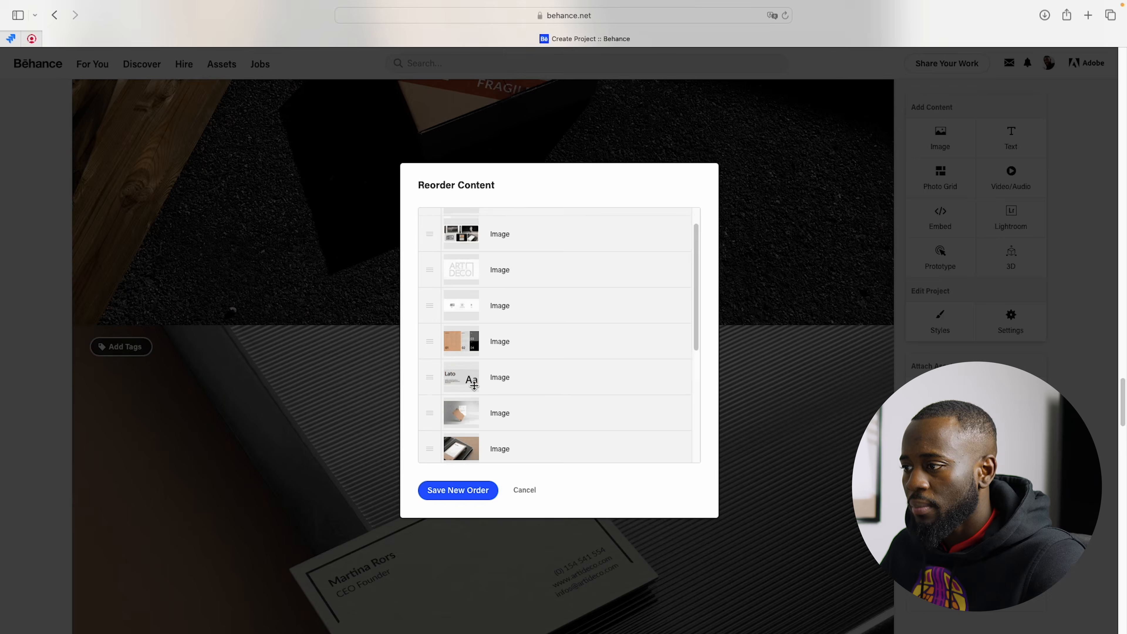
left_click_drag(434, 432, 434, 322)
scroll(481, 385, "down", 3)
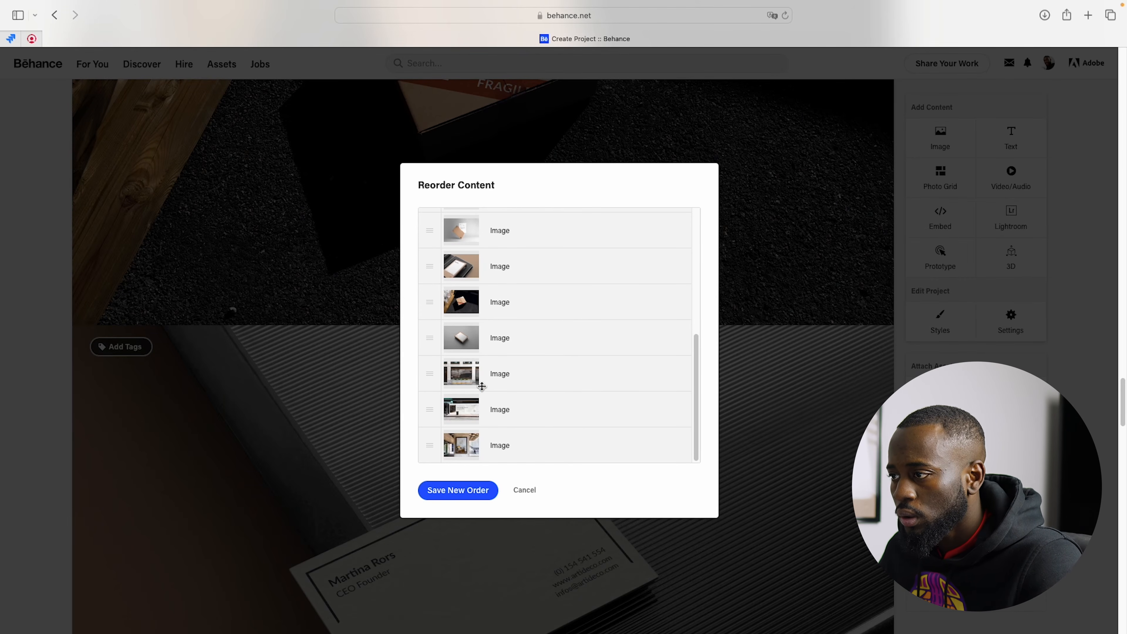
mouse_move(431, 373)
left_mouse_down()
mouse_move(432, 440)
mouse_move(438, 350)
mouse_move(433, 358)
left_mouse_up()
left_click(458, 491)
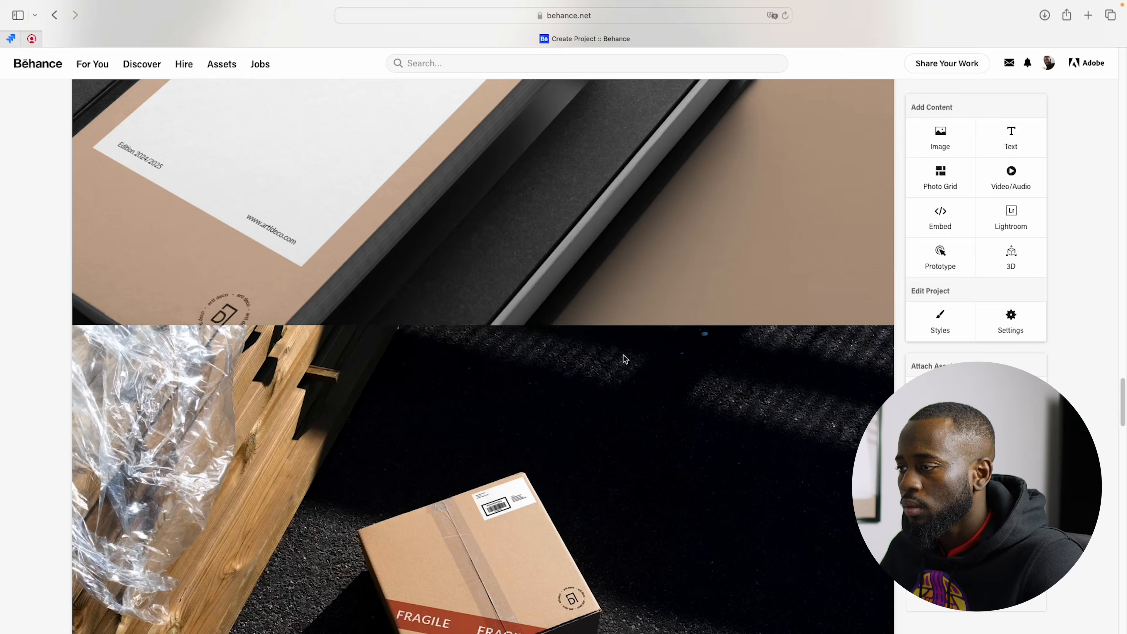
Step: Examine the new image order from the parcel box through the street billboard to the book mockup
scroll(683, 327, "down", 5)
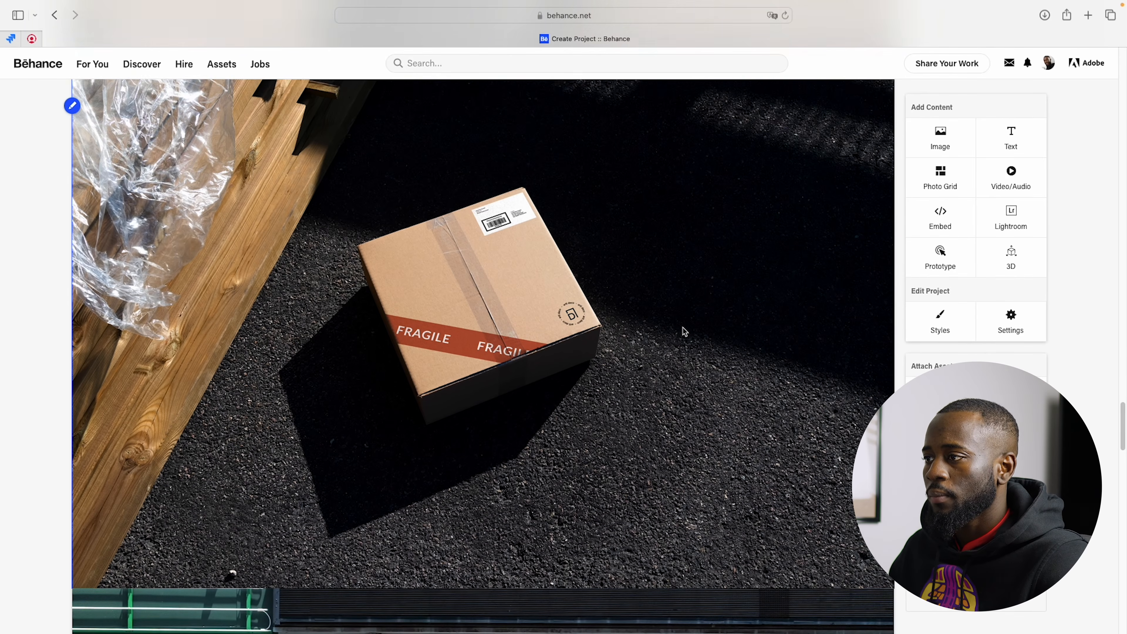
scroll(684, 331, "up", 1)
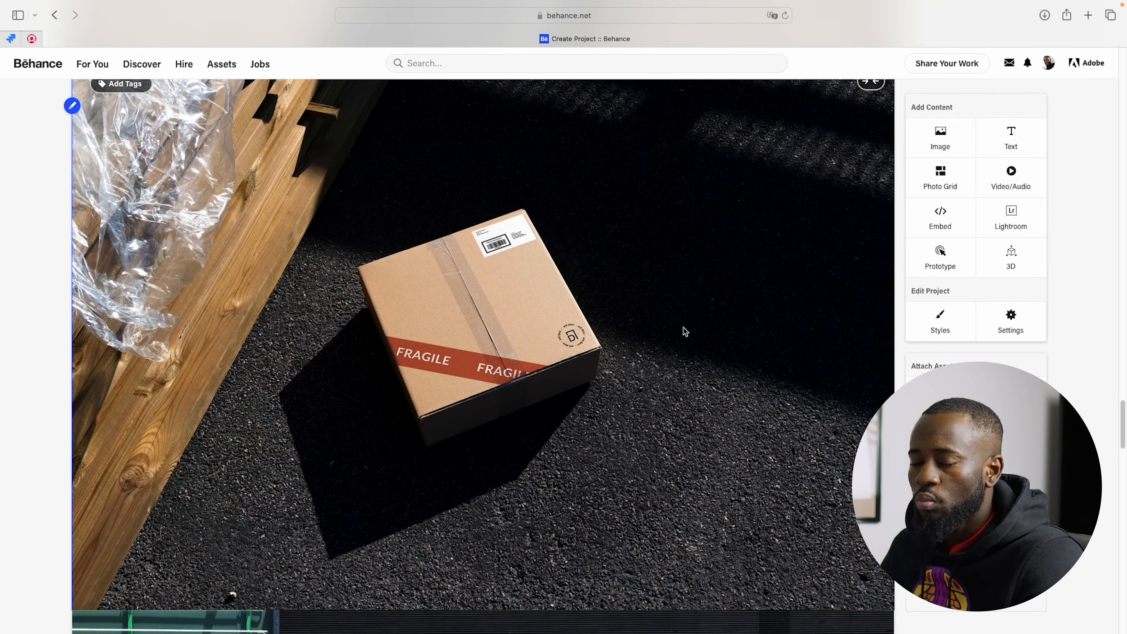
scroll(685, 331, "down", 10)
scroll(685, 331, "up", 2)
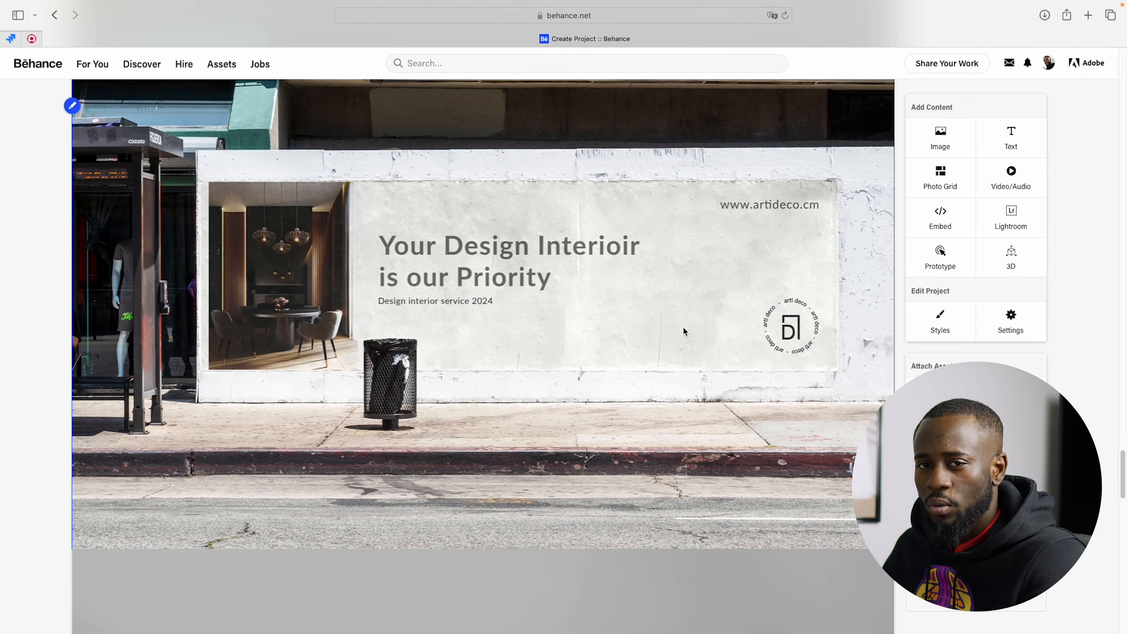
scroll(683, 332, "down", 12)
scroll(685, 332, "up", 4)
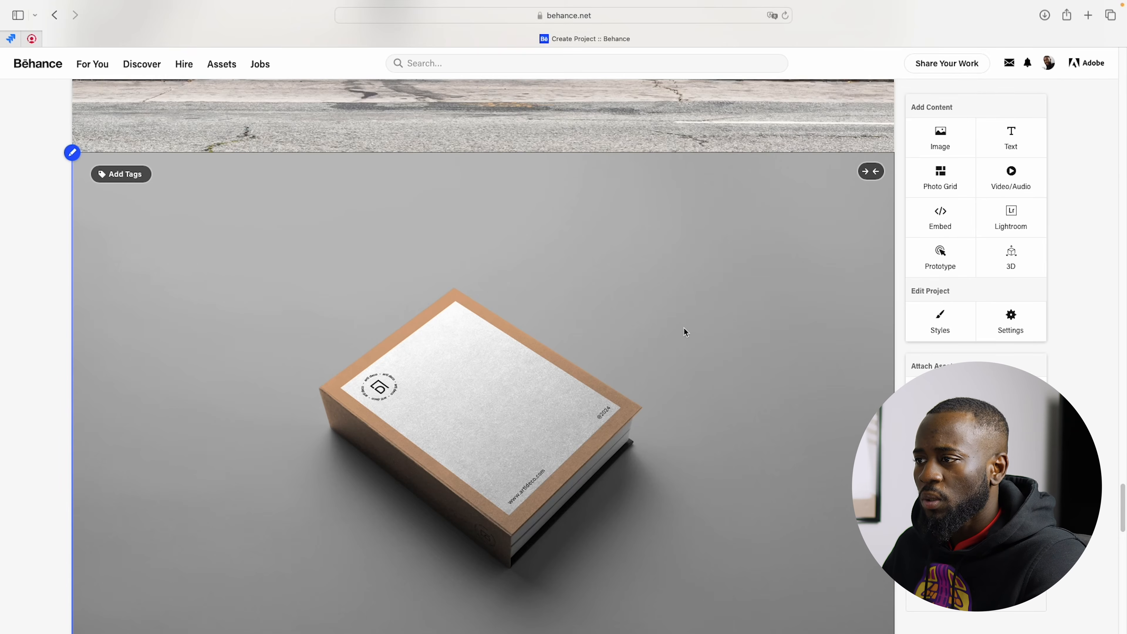
Step: Examine the remaining mockup images from the book through the storefront billboard to the framed poster
scroll(685, 332, "down", 1)
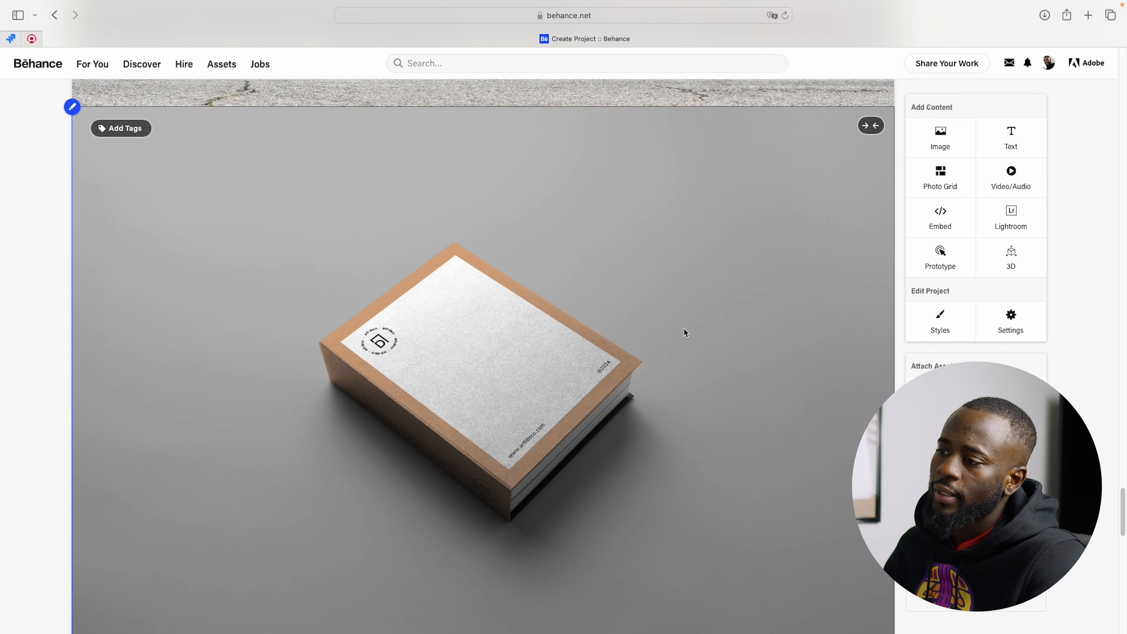
scroll(684, 329, "down", 5)
scroll(684, 332, "down", 12)
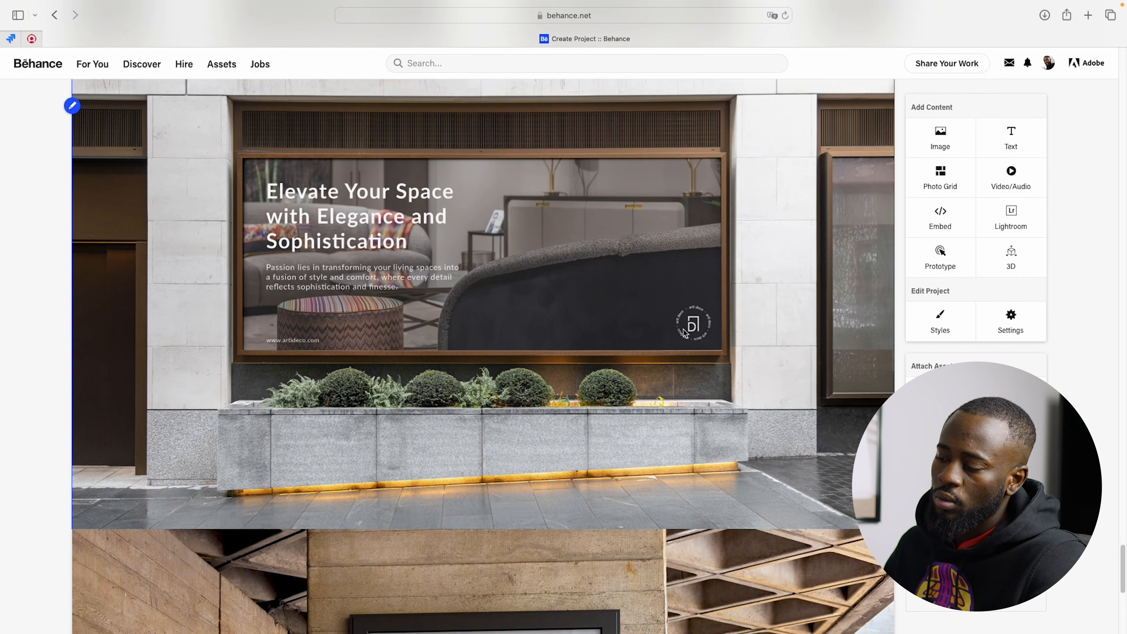
scroll(684, 332, "down", 12)
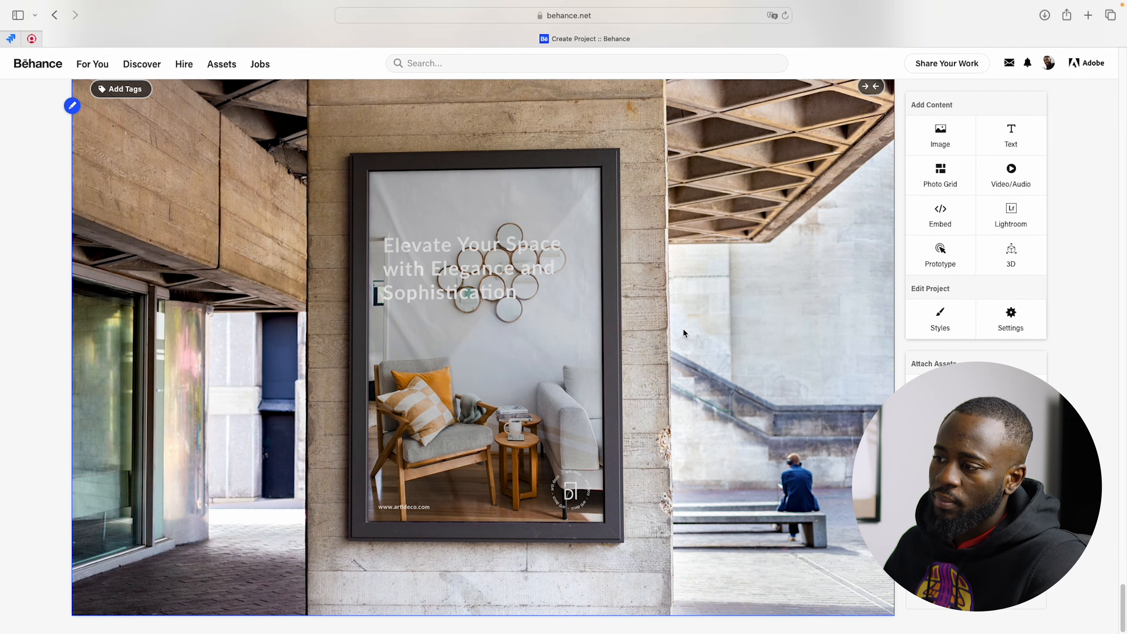
scroll(682, 331, "up", 12)
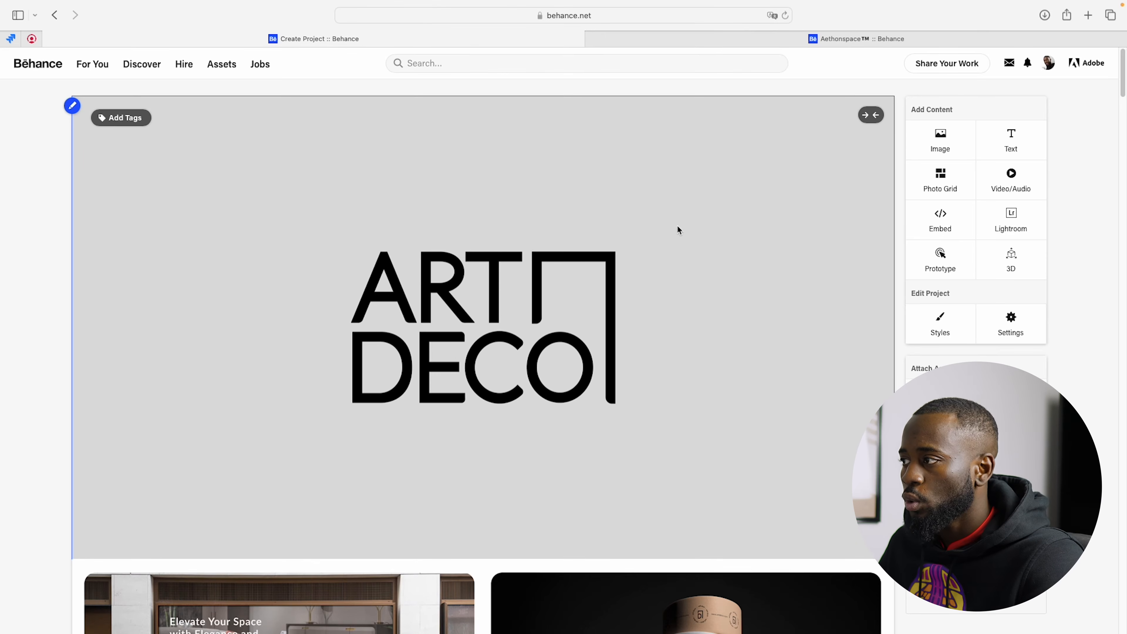
Step: Add a text block at the end of the project, beneath the framed poster mockup
left_click(1002, 147)
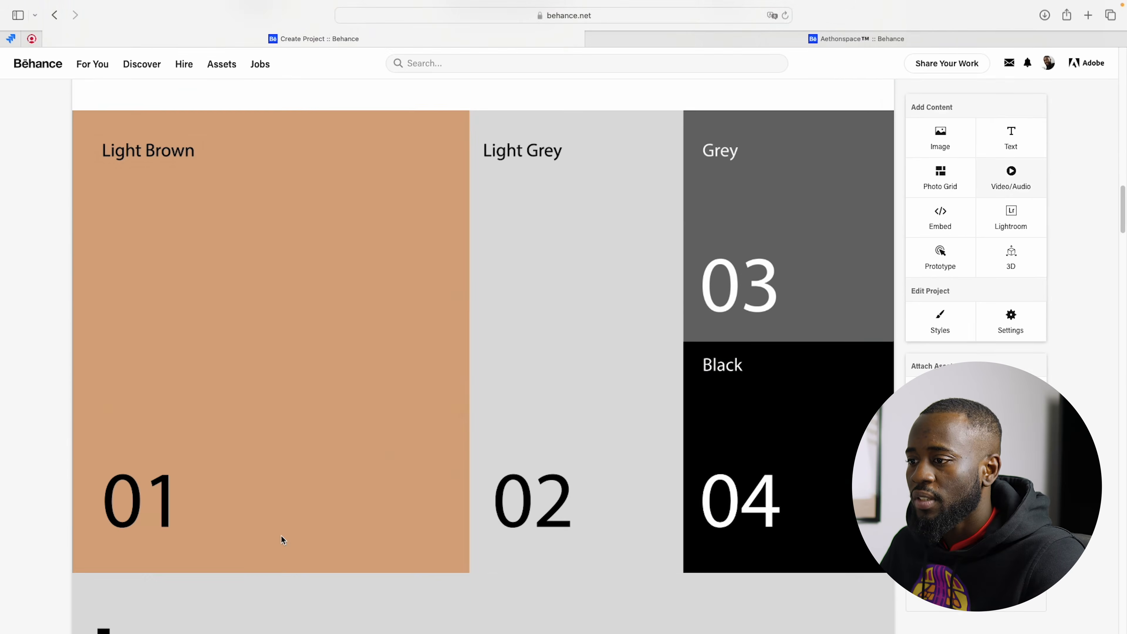
left_click(247, 555)
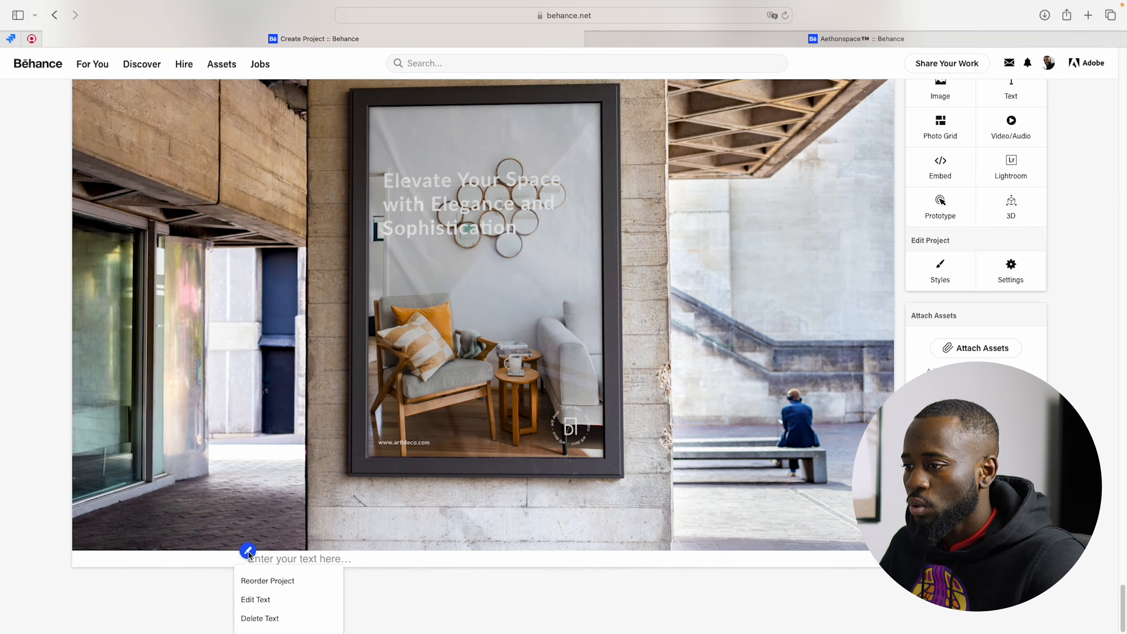
left_click(252, 577)
scroll(164, 411, "up", 5)
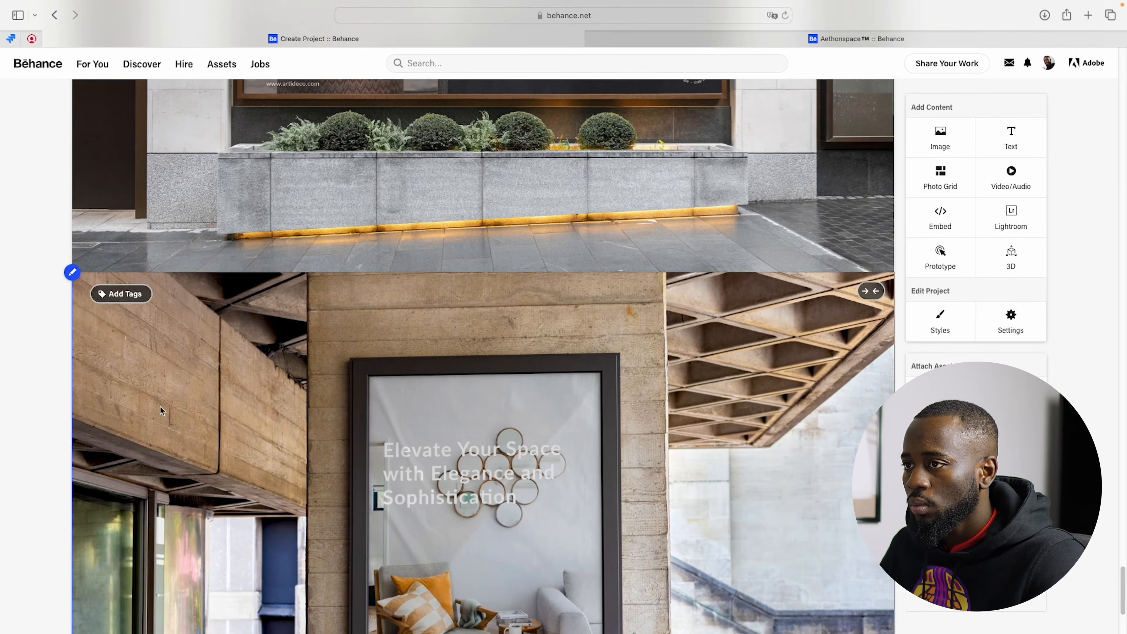
scroll(164, 411, "down", 5)
scroll(311, 469, "up", 1)
scroll(311, 469, "up", 20)
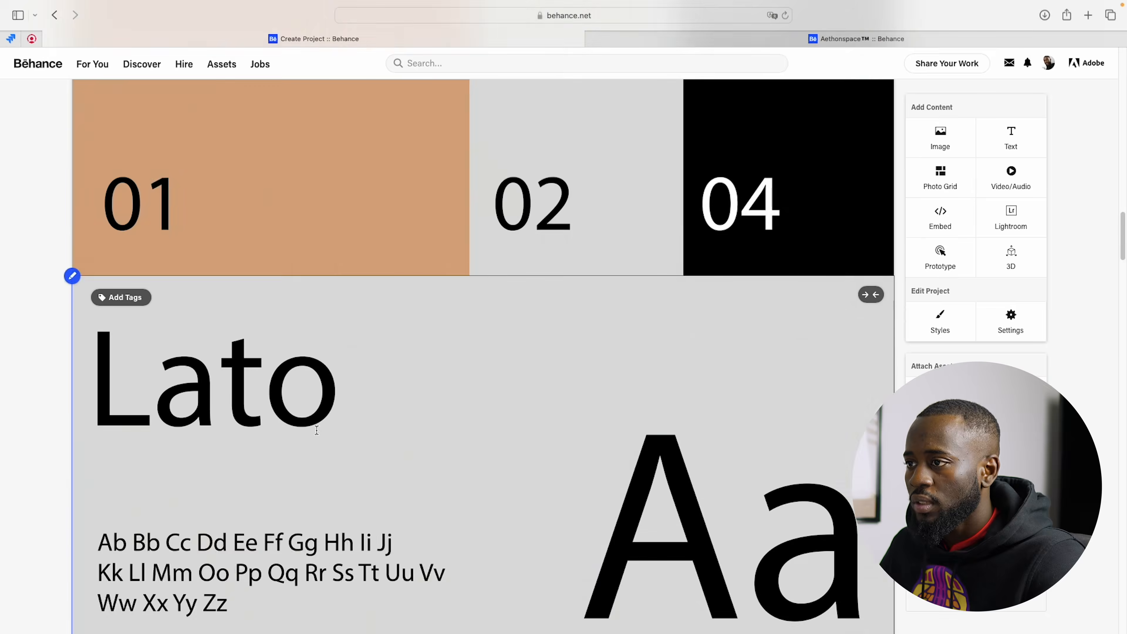
scroll(314, 155, "up", 8)
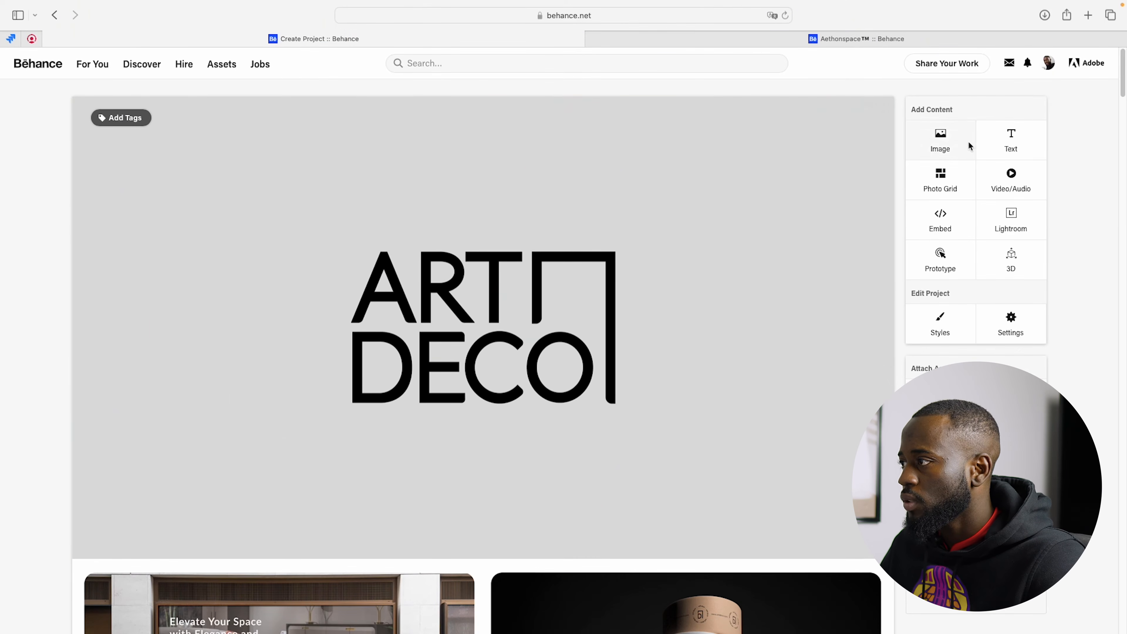
scroll(372, 454, "down", 10)
scroll(372, 454, "down", 10)
Step: Enter the heading Arti Deco in the new text block, below two blank lines
left_click(311, 558)
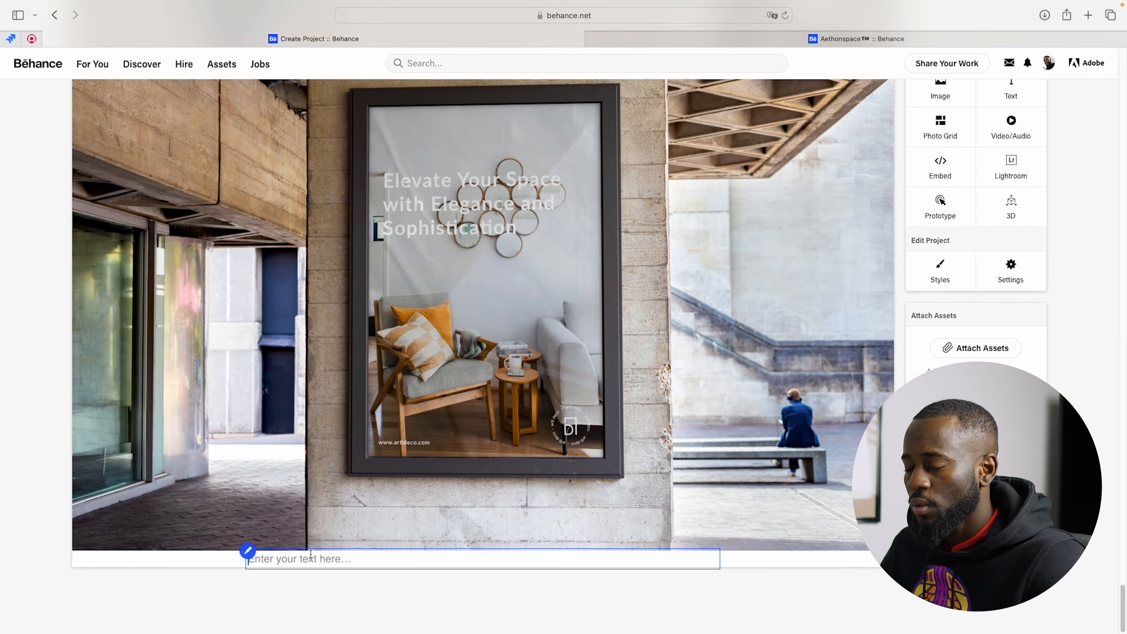
key("Return")
key("Return")
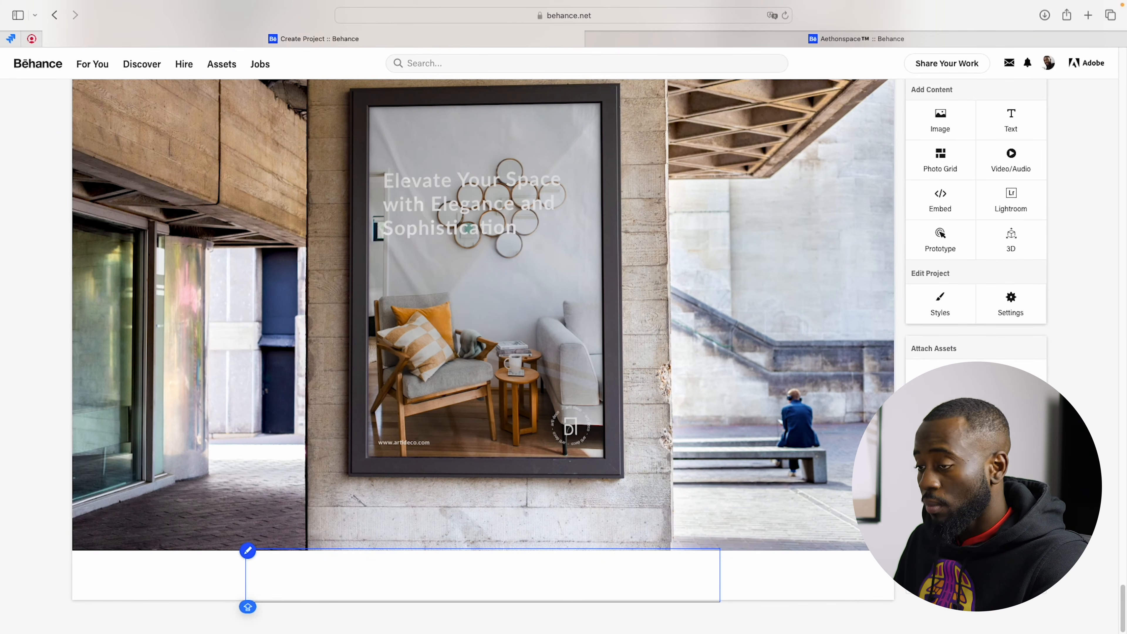
type("Arti D")
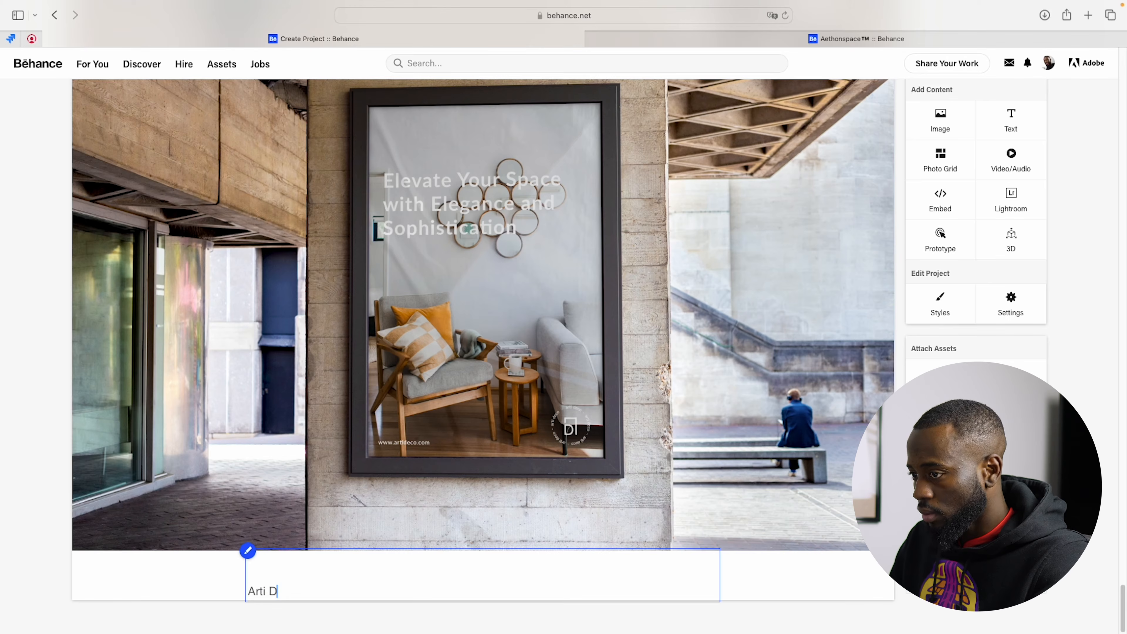
type("eco")
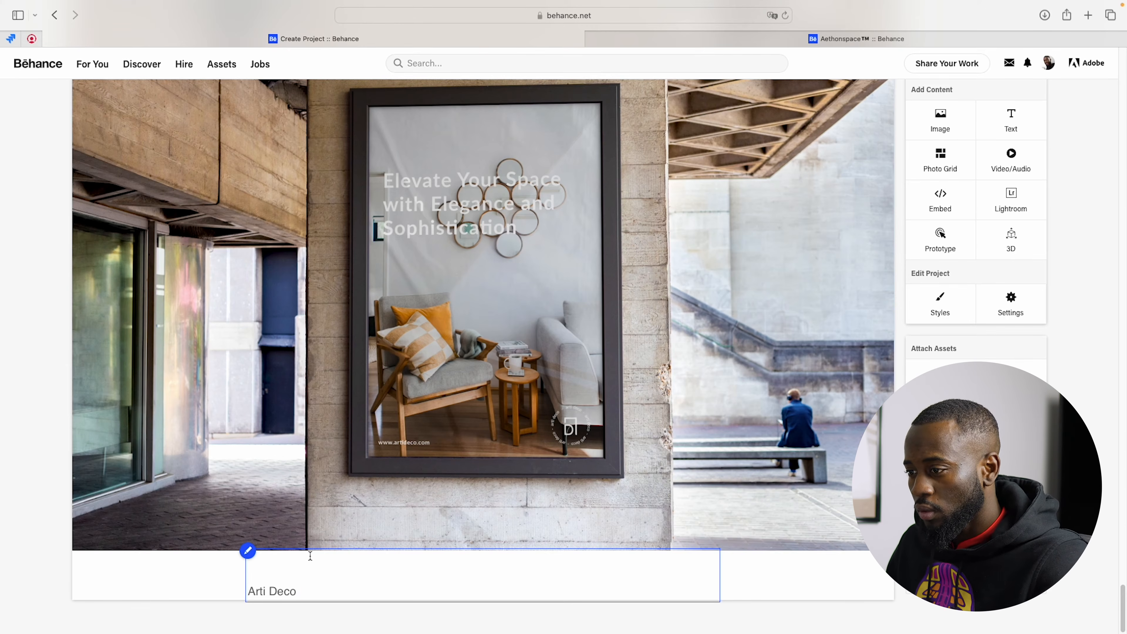
Step: Format the Arti Deco heading at size 28, bold and black, with blank lines beneath it
triple_click(273, 593)
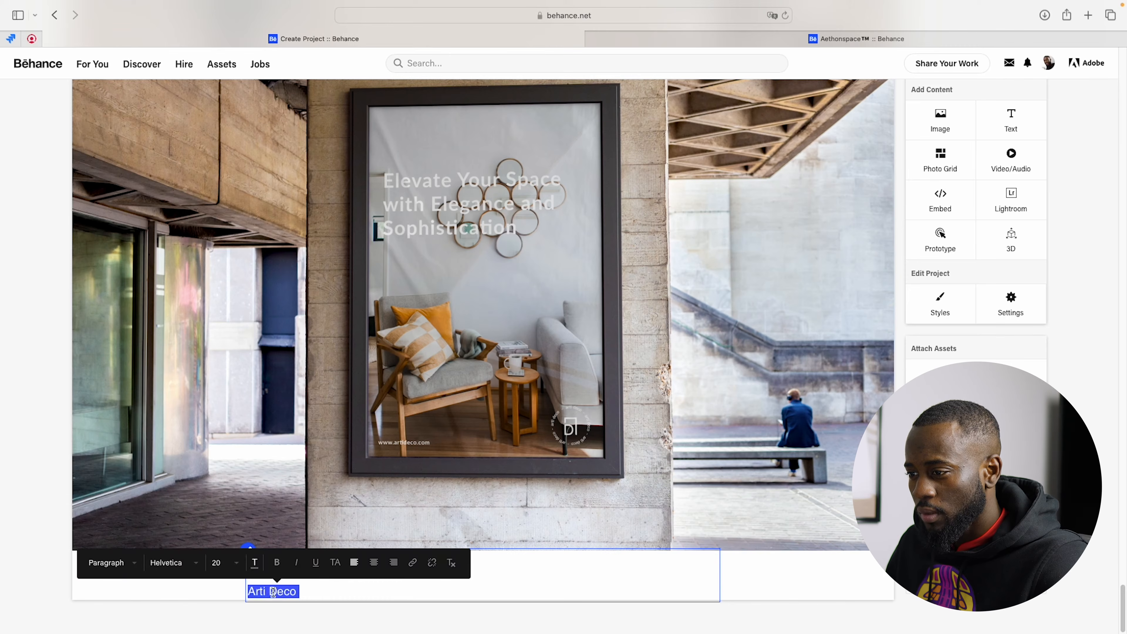
left_click(231, 562)
scroll(235, 618, "down", 5)
left_click(234, 618)
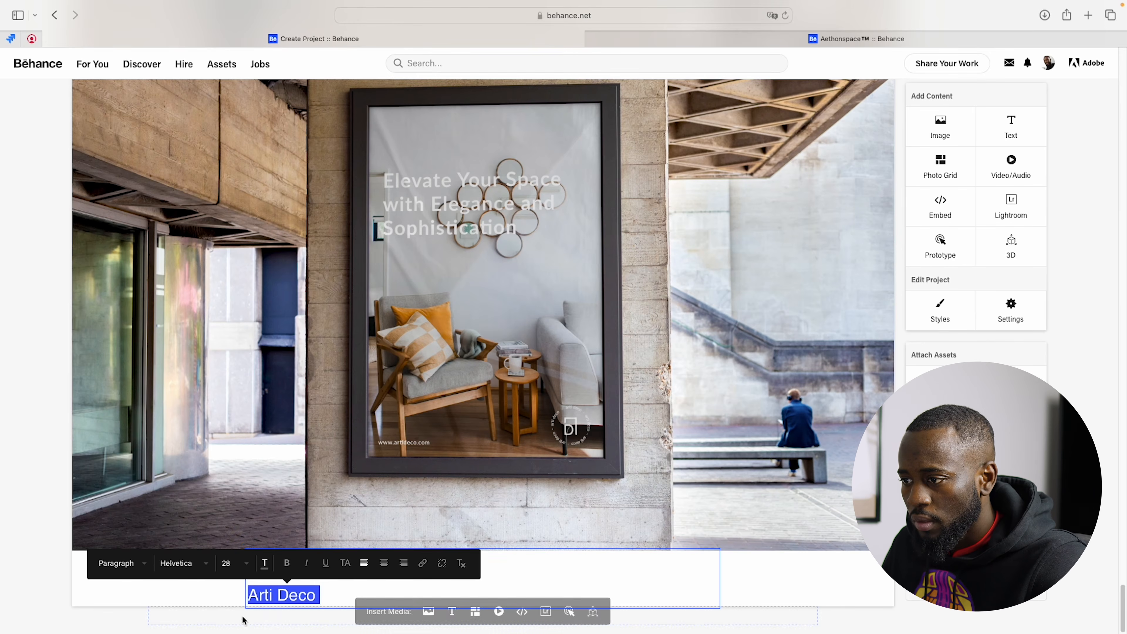
left_click(327, 596)
key("Return")
key("Return")
key("Return")
key("Return")
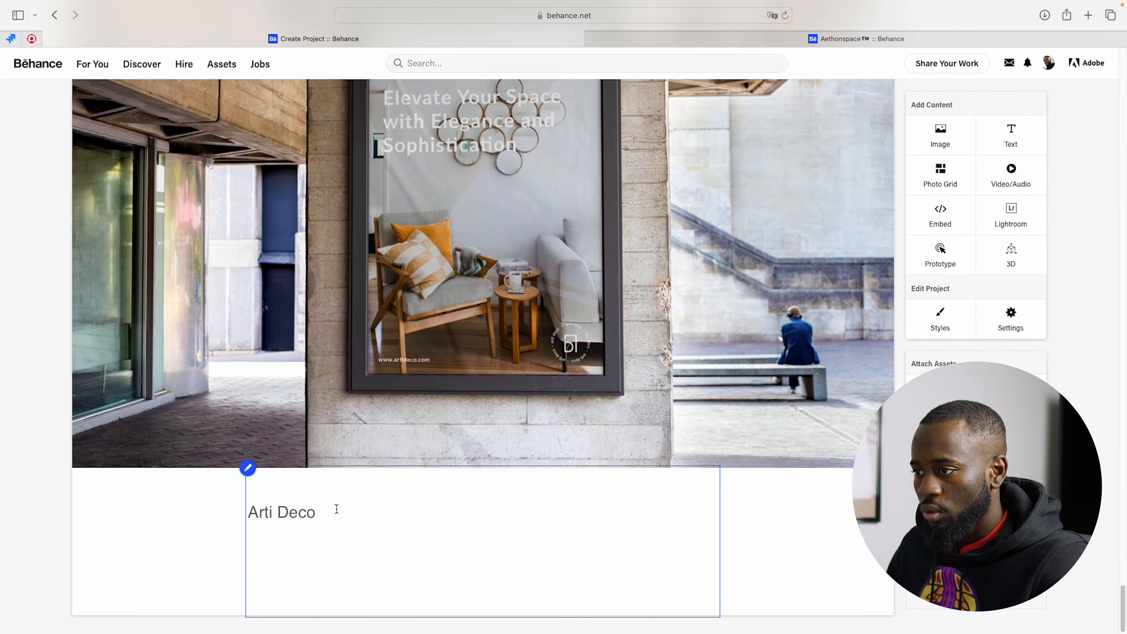
left_click_drag(336, 509, 247, 510)
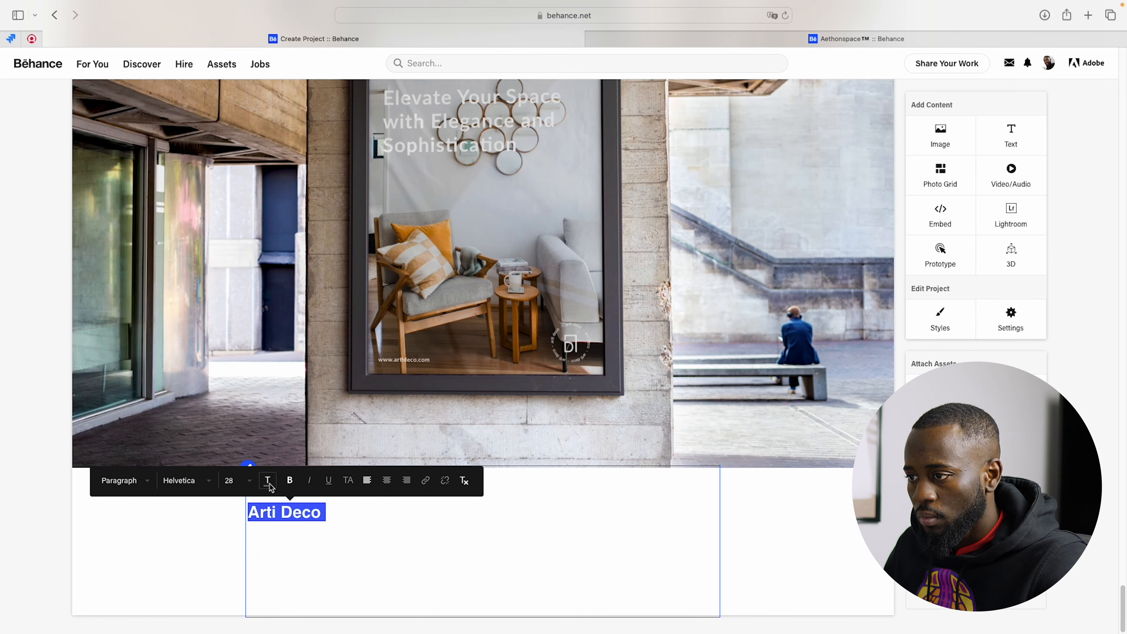
left_click(265, 481)
left_click(303, 554)
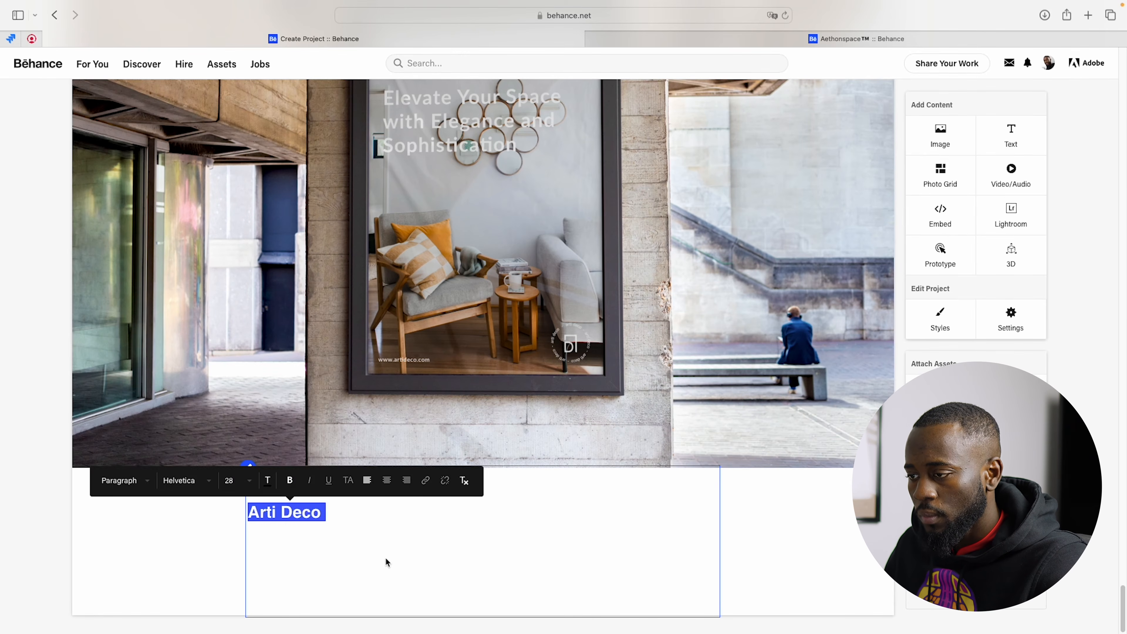
Step: Copy the Contexte de l'Entreprise paragraph from the ChatGPT brief and paste it beneath the Arti Deco heading in the Behance project
left_click(398, 517)
key("Return")
key("Return")
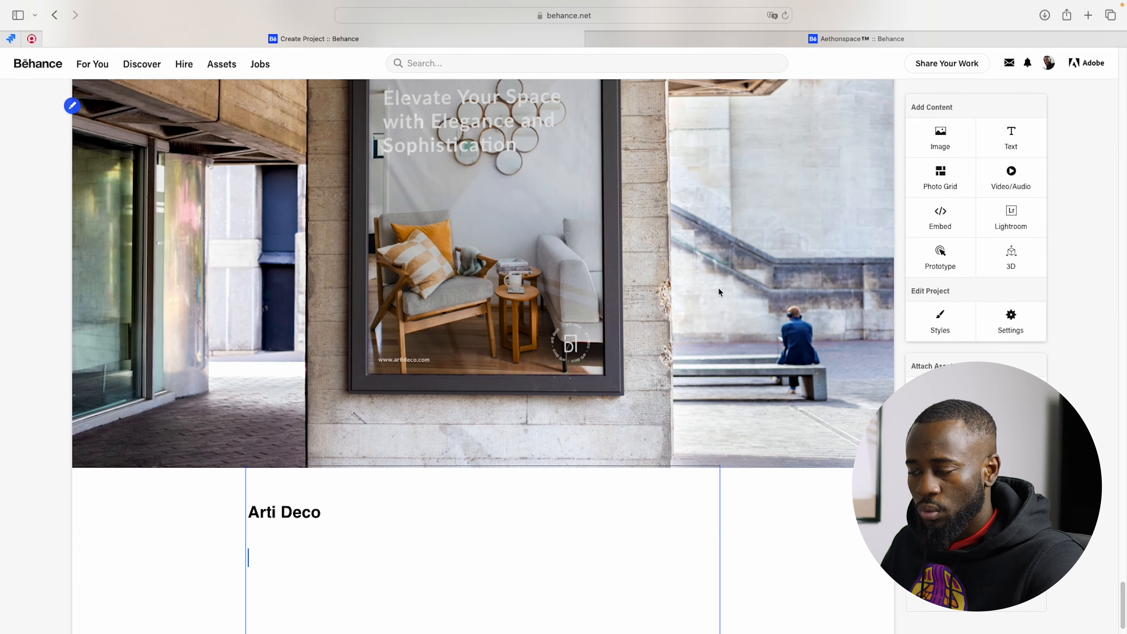
key("ctrl+Up")
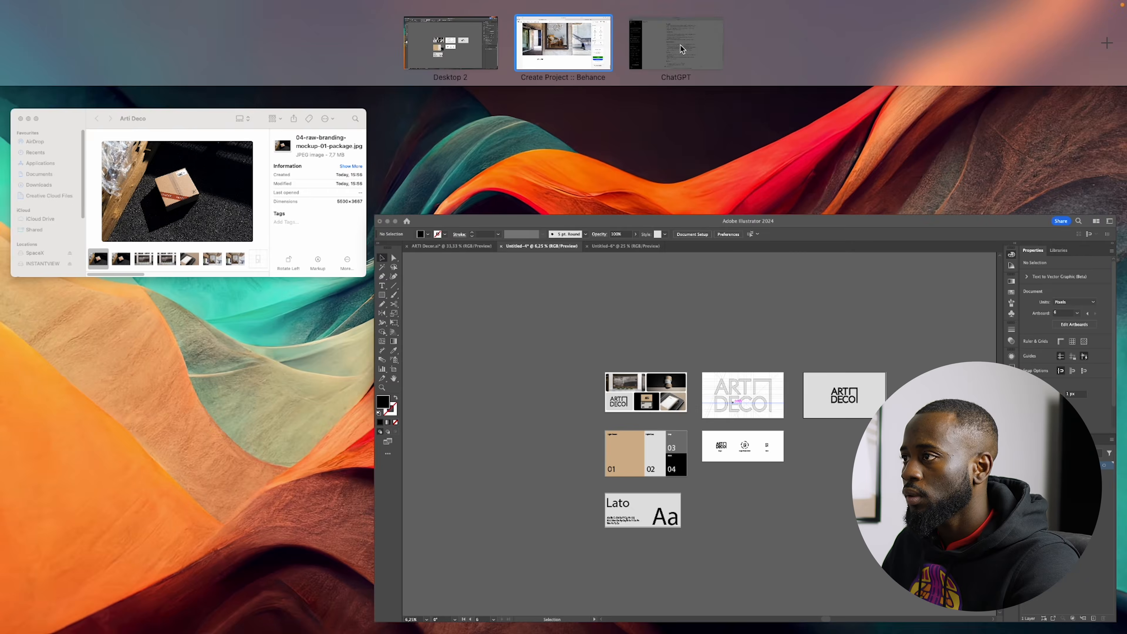
left_click(639, 49)
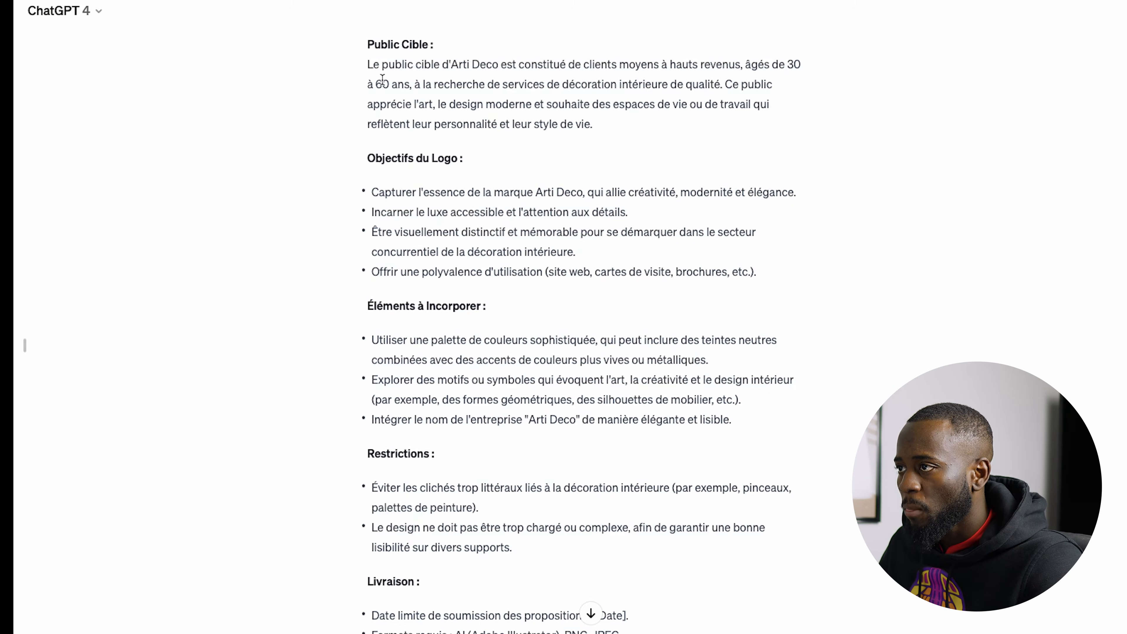
scroll(396, 264, "up", 5)
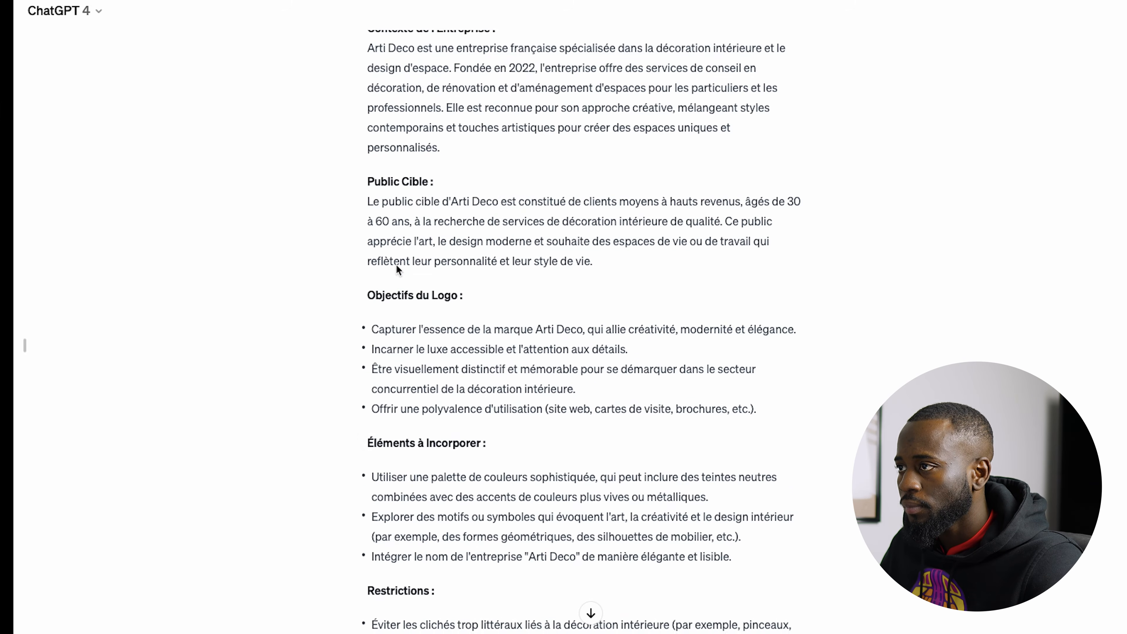
left_click_drag(368, 61, 478, 161)
key("super+c")
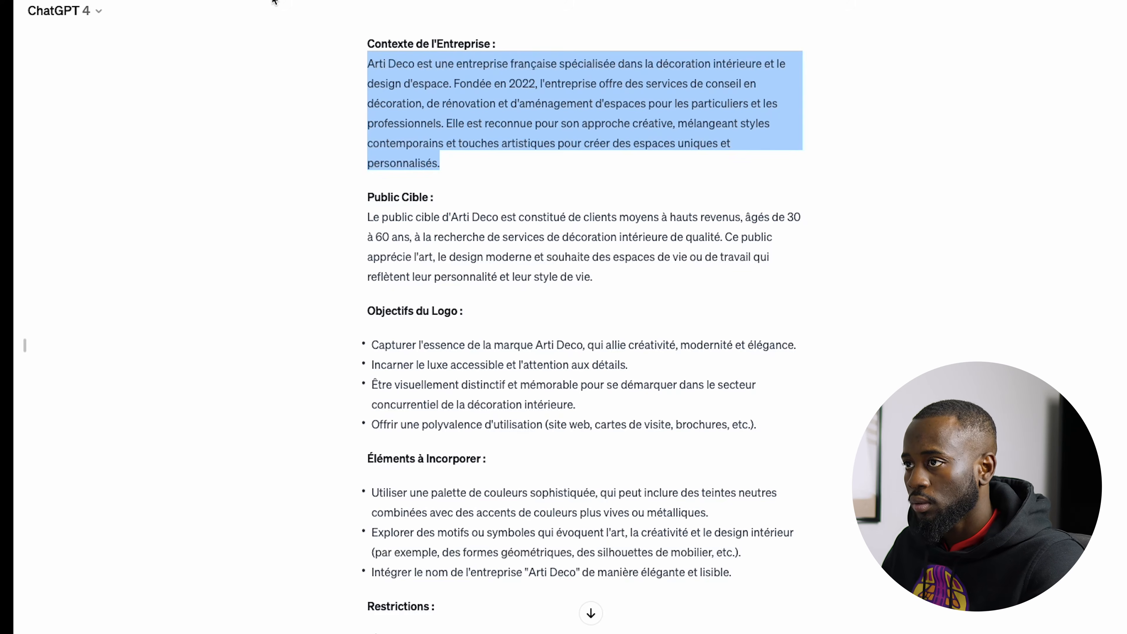
key("ctrl+Up")
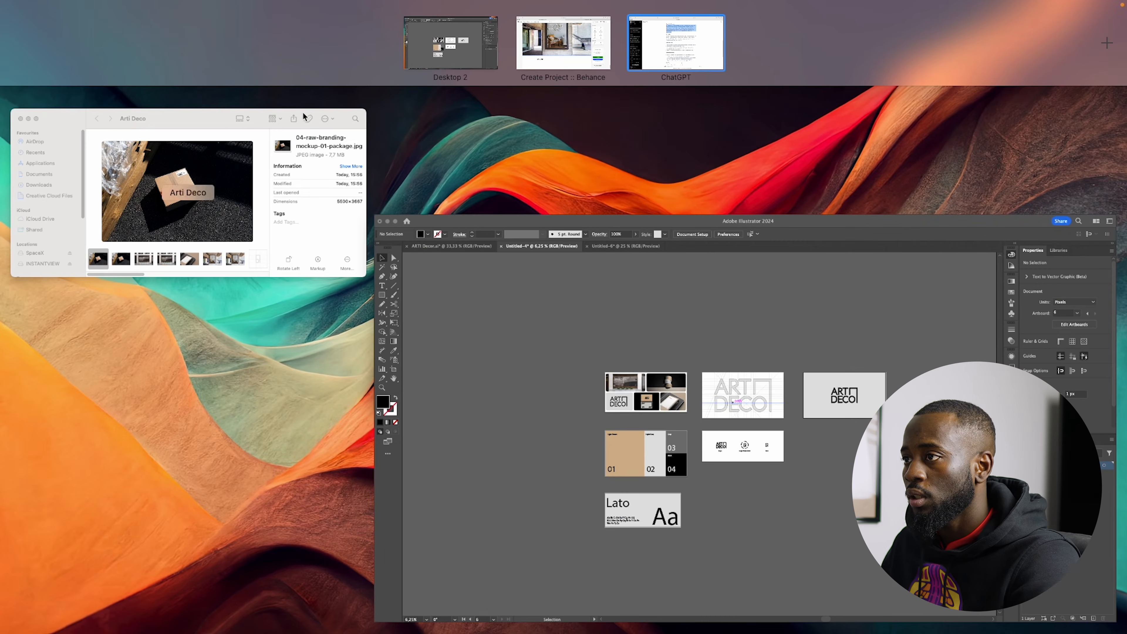
left_click(588, 46)
key("super+v")
scroll(311, 523, "down", 3)
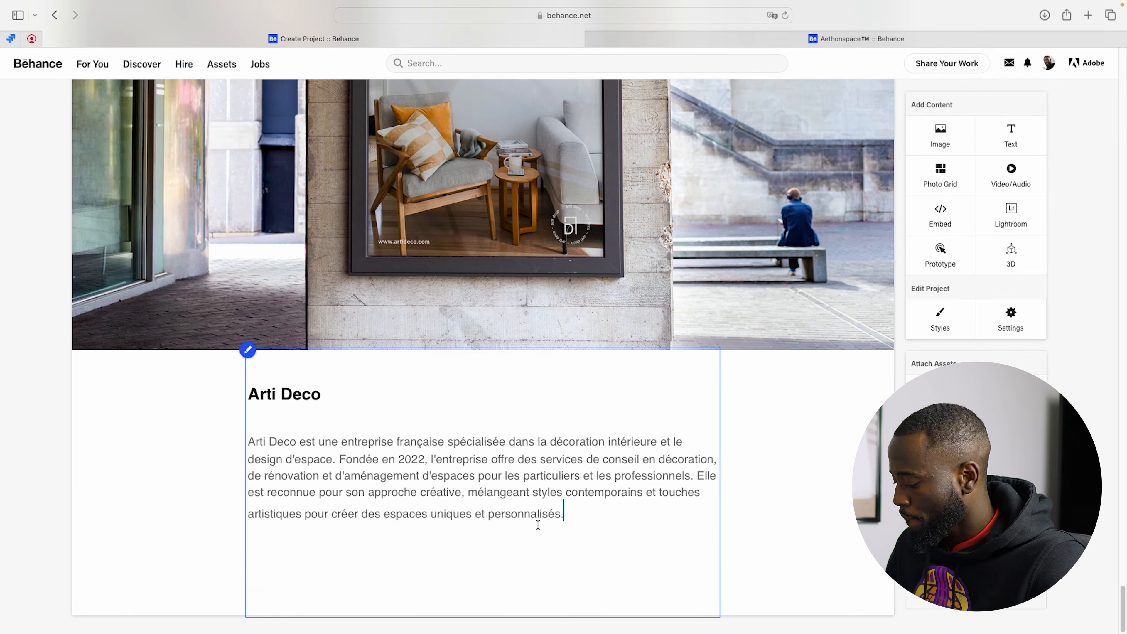
Step: Add the label "Designer :" below the pasted company description, separated by a blank line
key("Return")
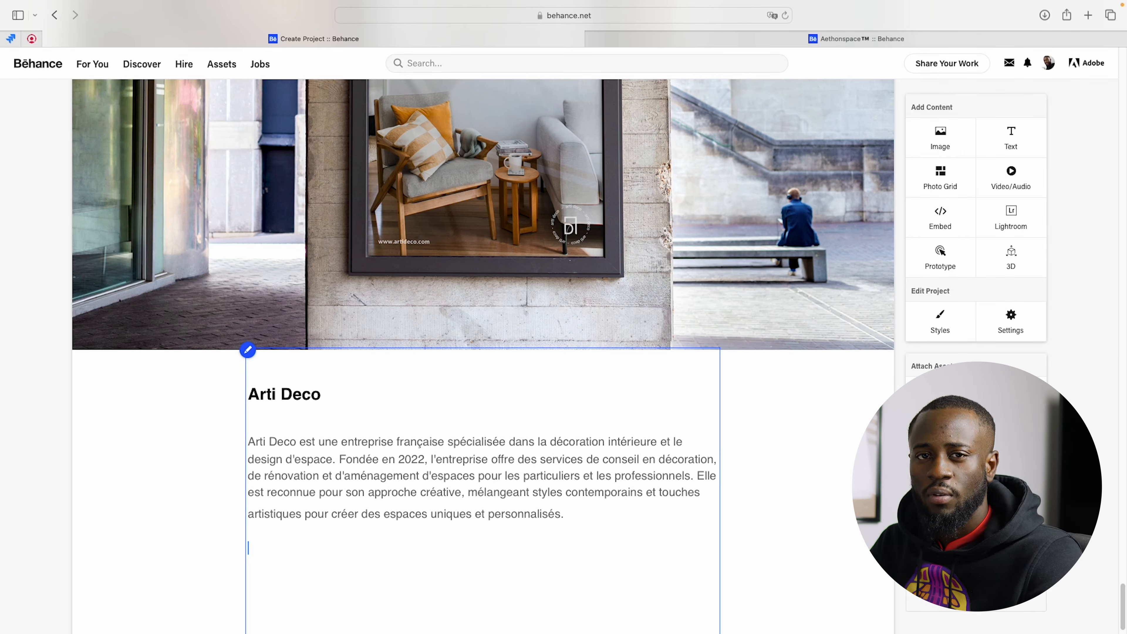
key("Return")
key("Caps_Lock")
type("D")
key("Caps_Lock")
type("esigner :")
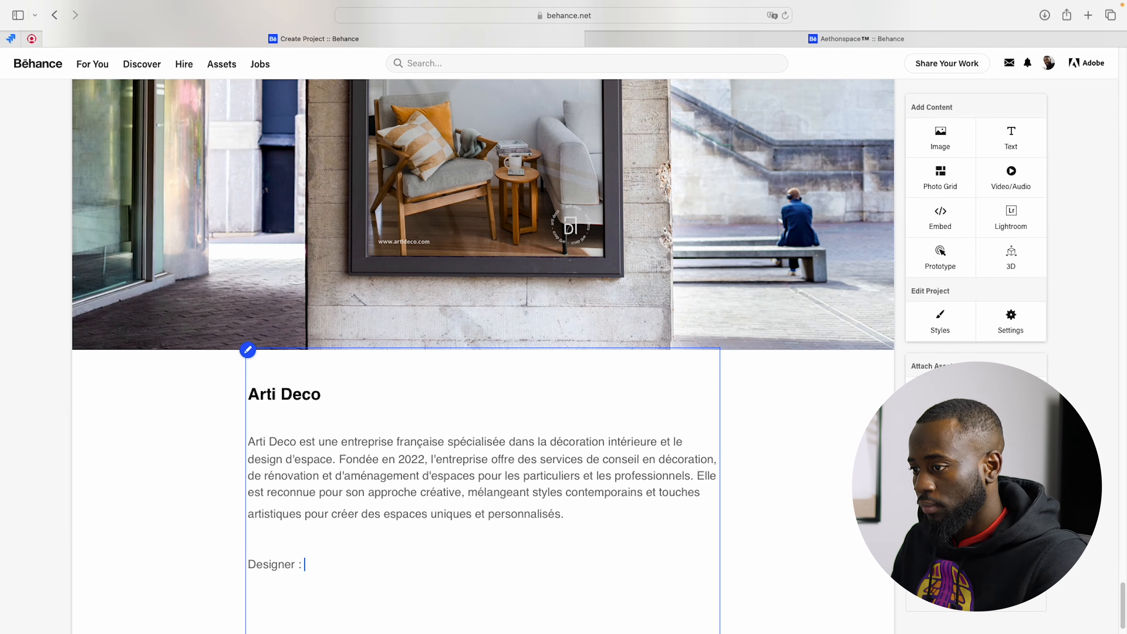
Step: Enter the designer's name after the Designer label
key("Caps_Lock")
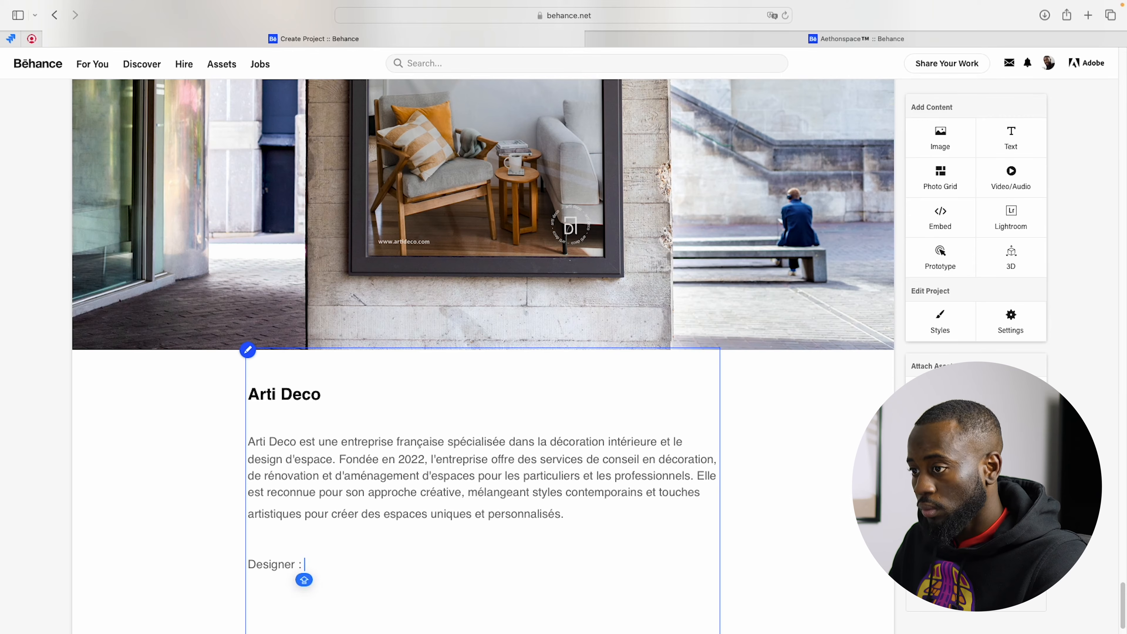
type("A")
key("Caps_Lock")
type("lex")
key("Caps_Lock")
type("IANDR")
key("BackSpace")
key("BackSpace")
key("BackSpace")
key("BackSpace")
key("BackSpace")
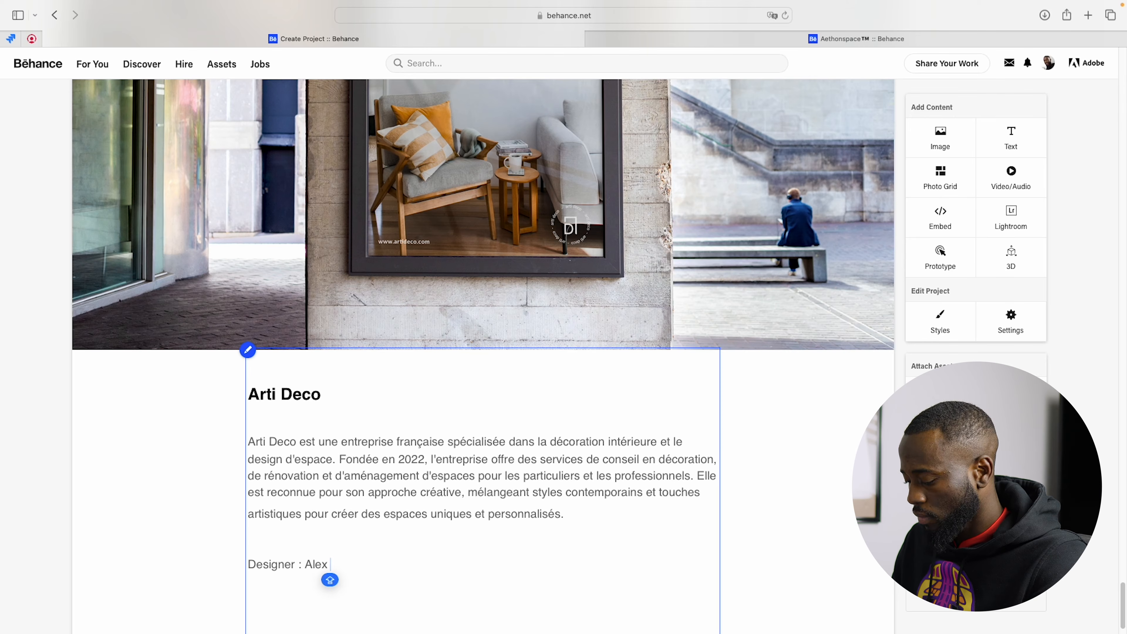
type("L")
key("Caps_Lock")
type("andrin\tBrand")
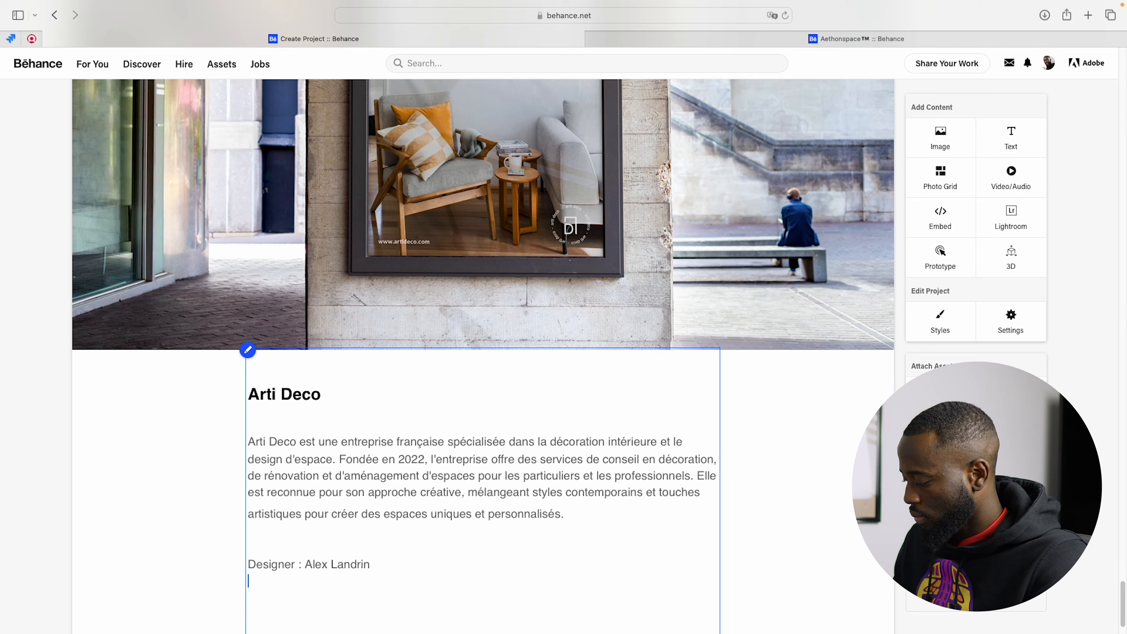
Step: Add the credit "Brand : ArtiDeco" on the same line, spaced after the designer's name
key("Caps_Lock")
type("B")
key("Caps_Lock")
type("rand :")
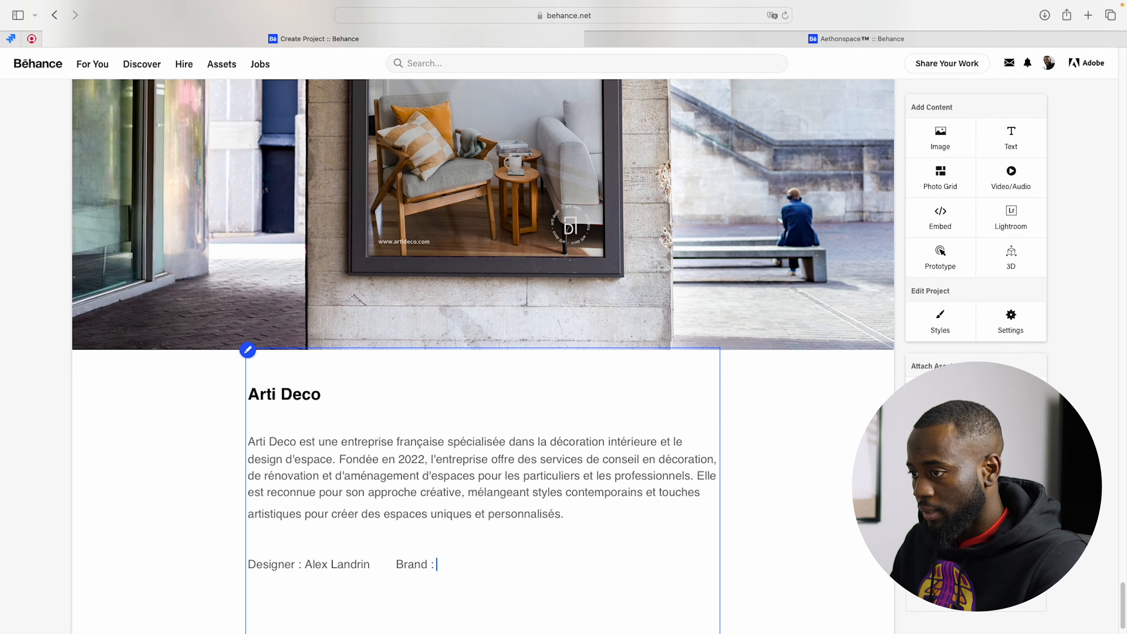
key("Caps_Lock")
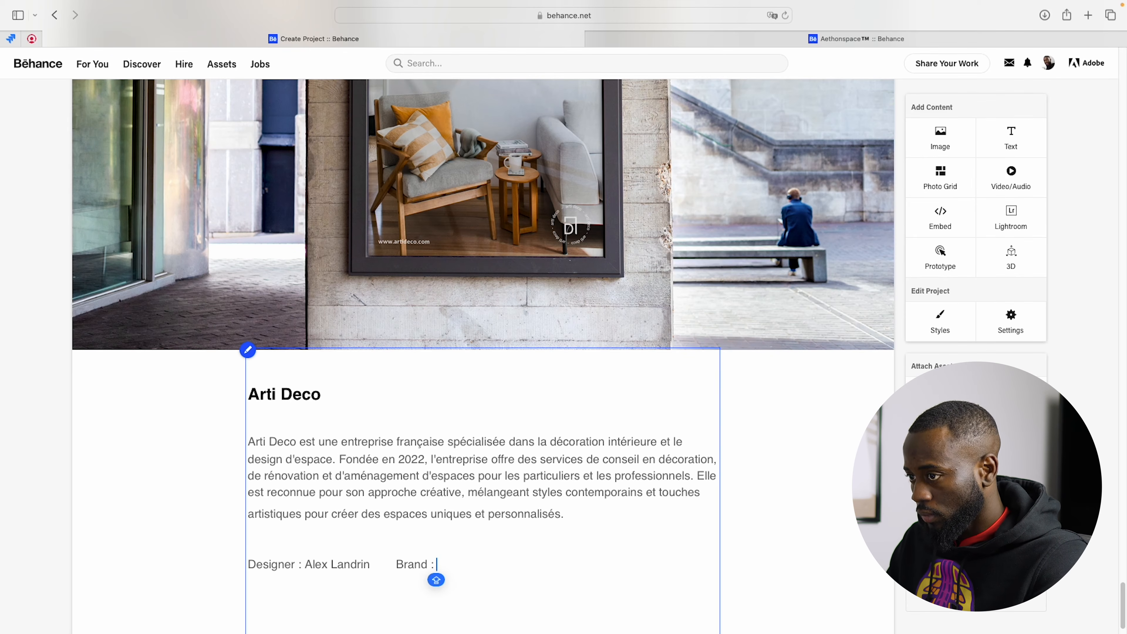
type("A")
key("Caps_Lock")
type("rt")
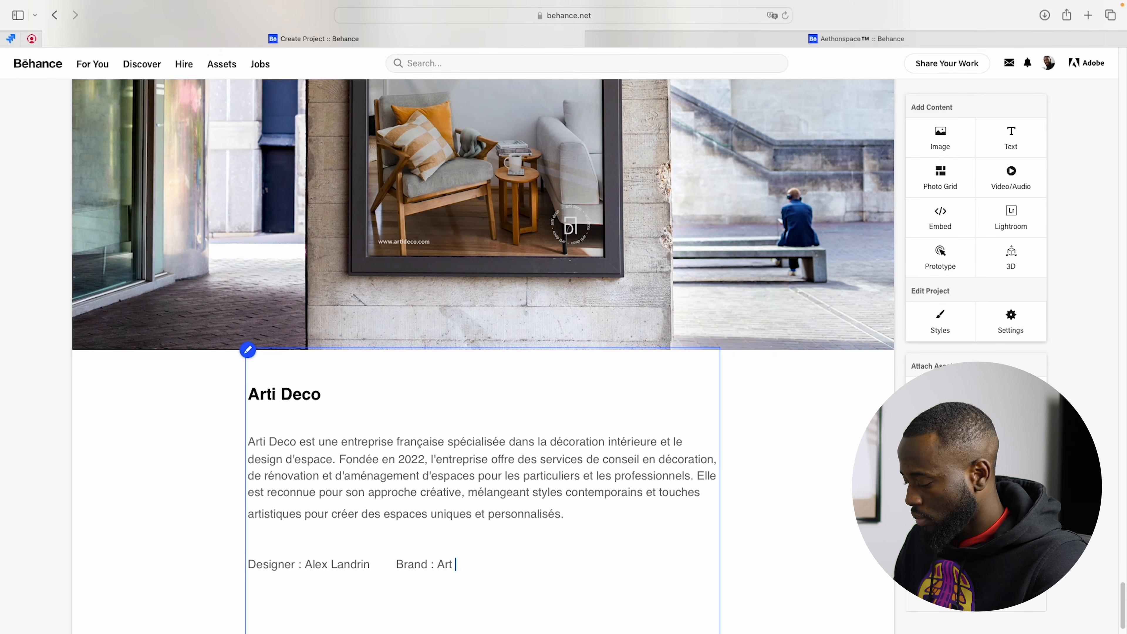
type("i Deco")
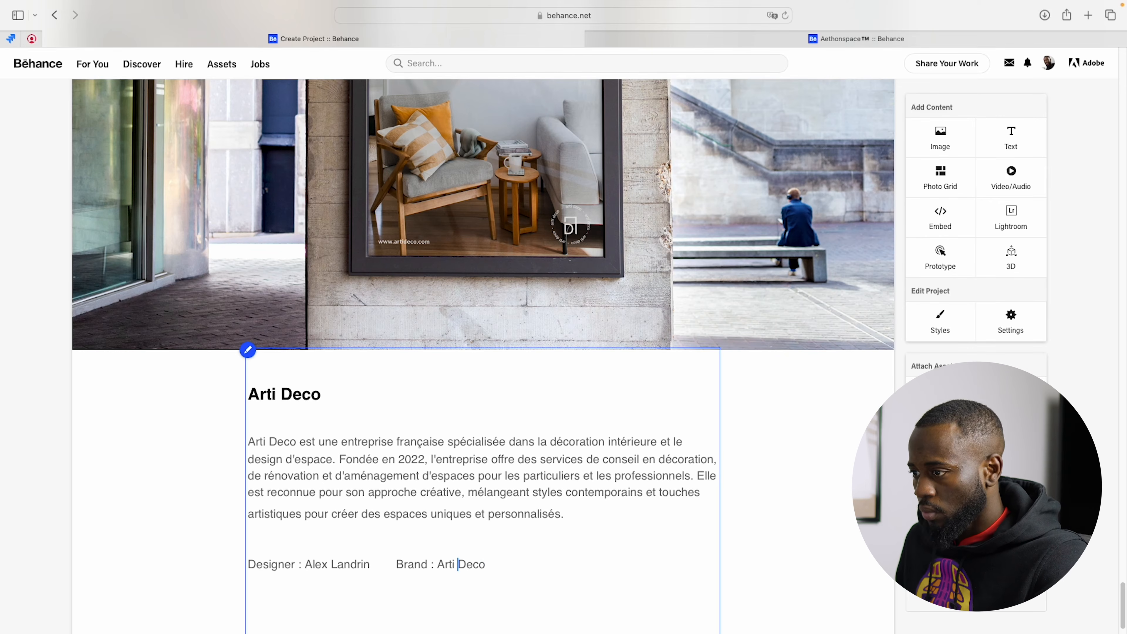
key("BackSpace")
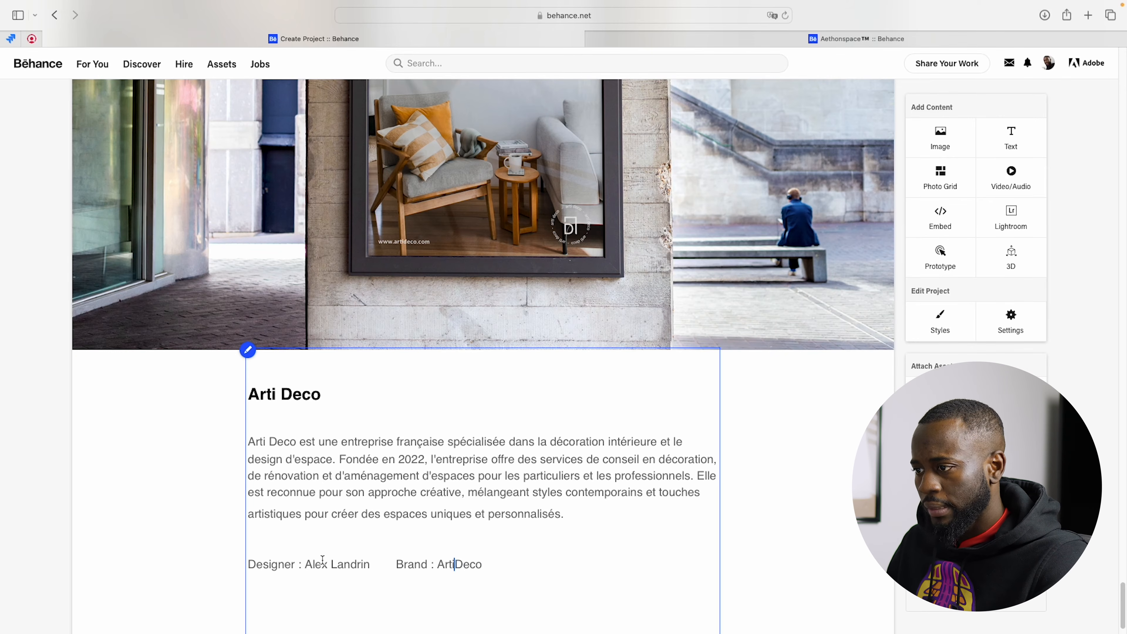
Step: Spell the brand name as "Arti Deco", with a space, in both the Brand credit and the heading of the text block
left_click(283, 392)
key("BackSpace")
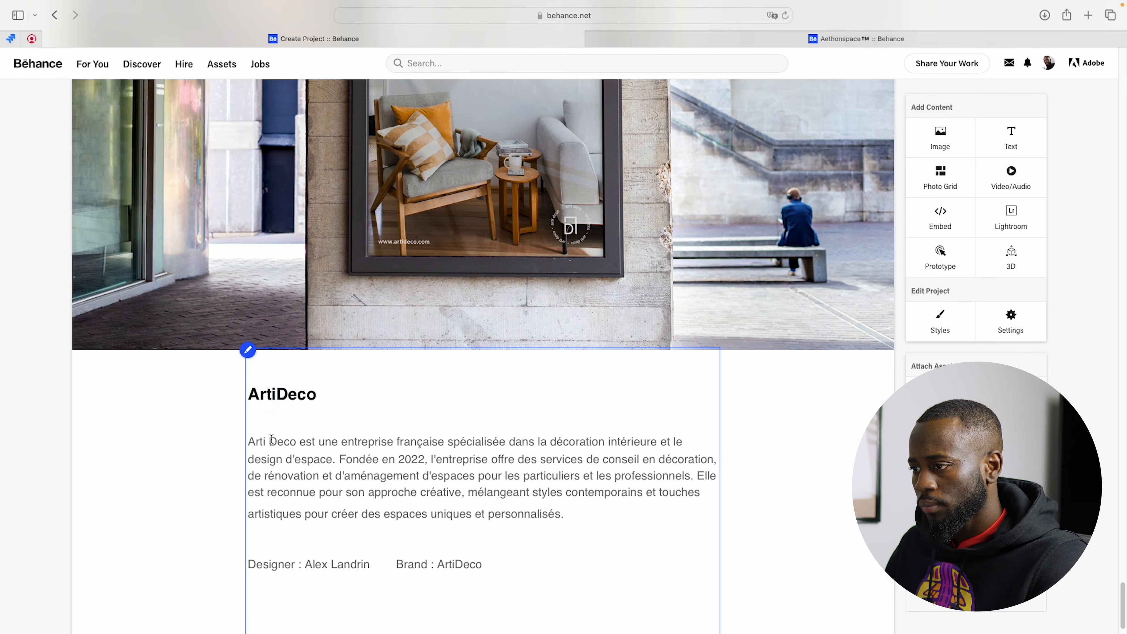
left_click(457, 564)
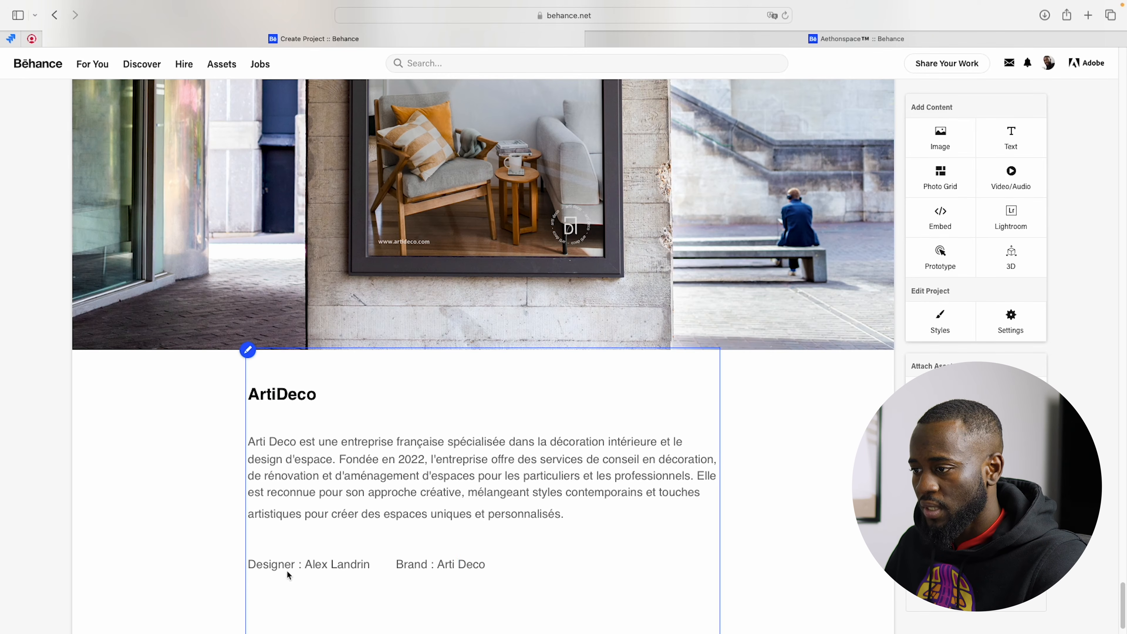
left_click(269, 394)
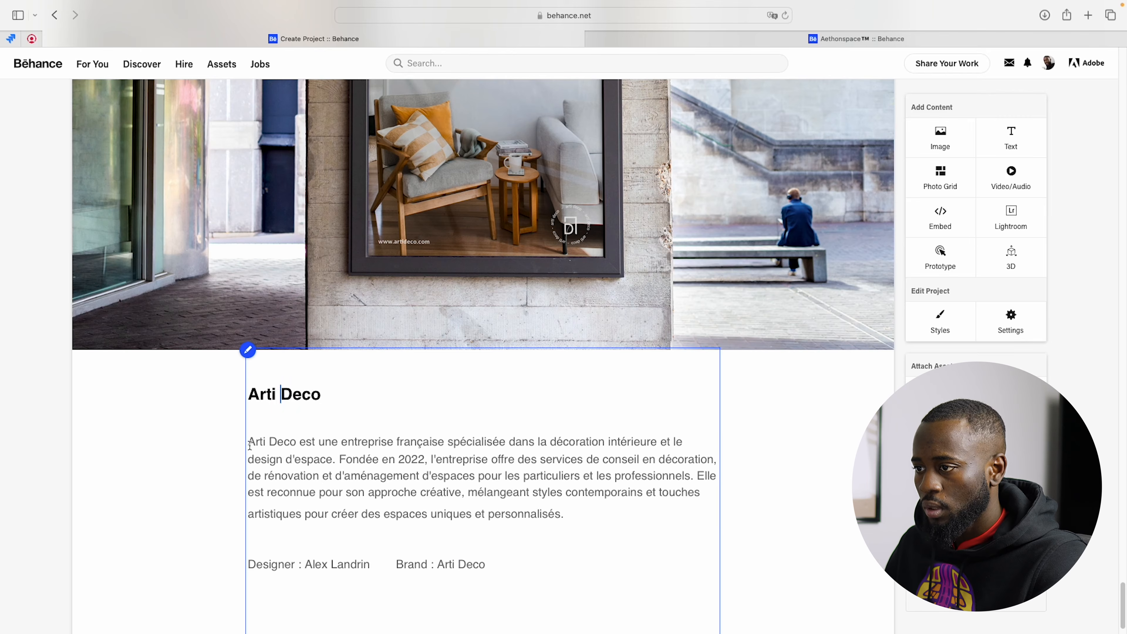
Step: Copy the French company description, open DeepL in a new browser tab and paste the paragraph for translation into English (US), dismissing the Mac app offer
left_click_drag(248, 442, 654, 539)
key("super+c")
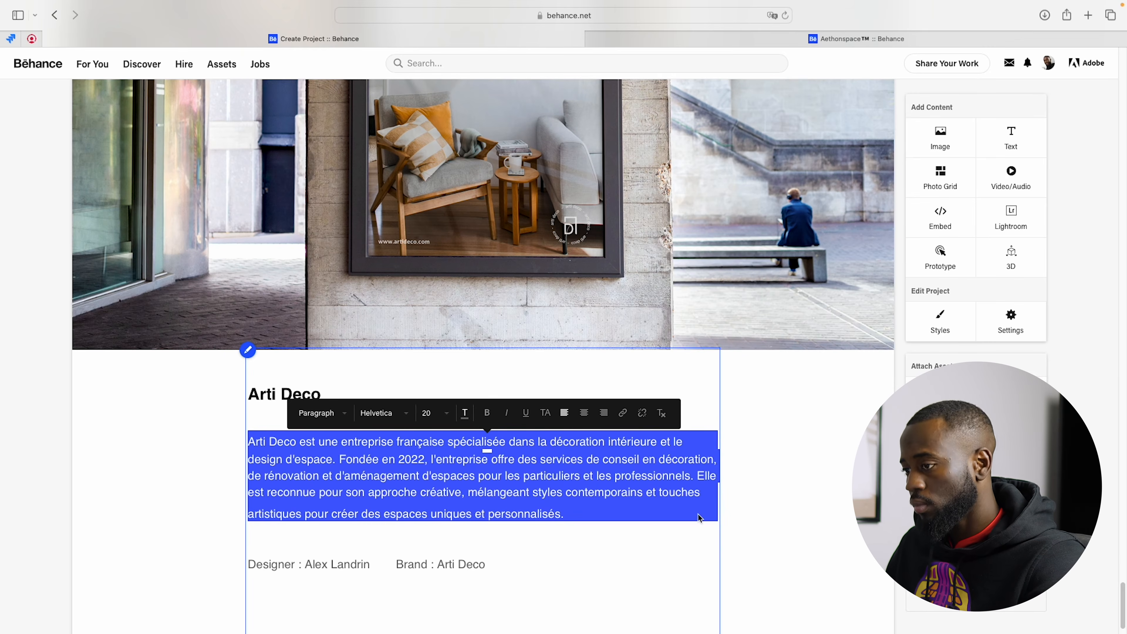
left_click(1088, 29)
type("deepl")
key("Return")
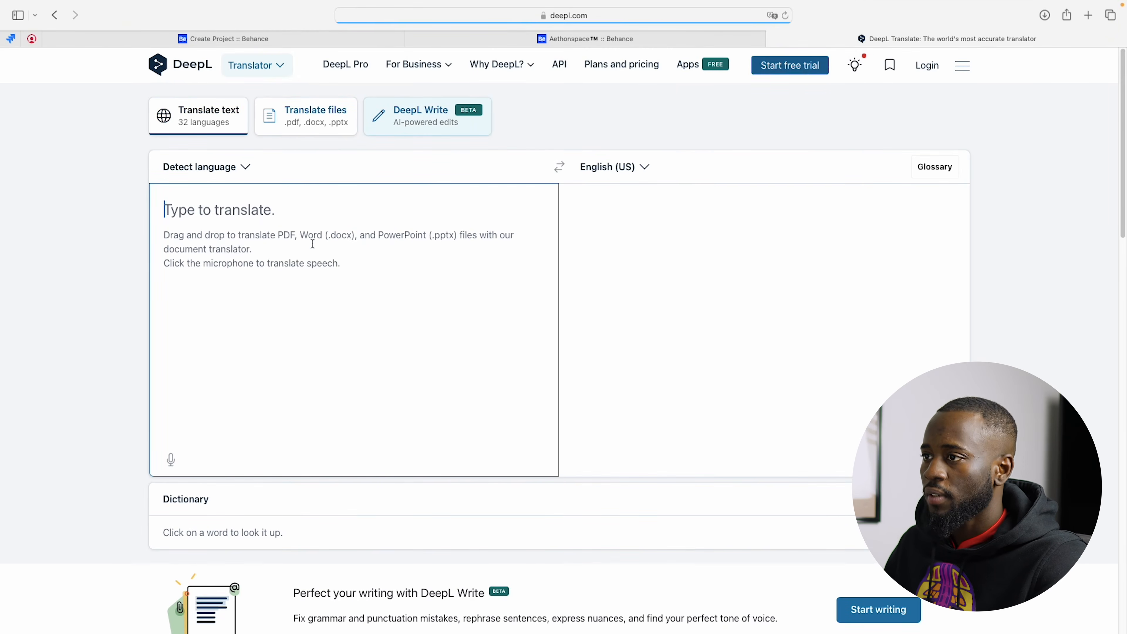
key("super+v")
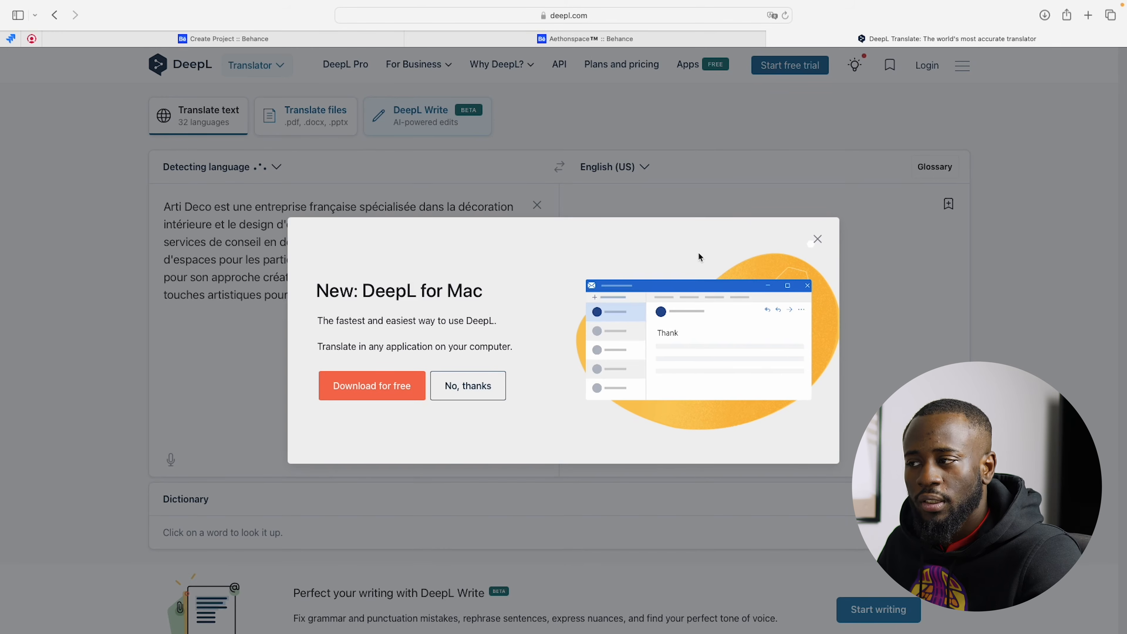
left_click(818, 239)
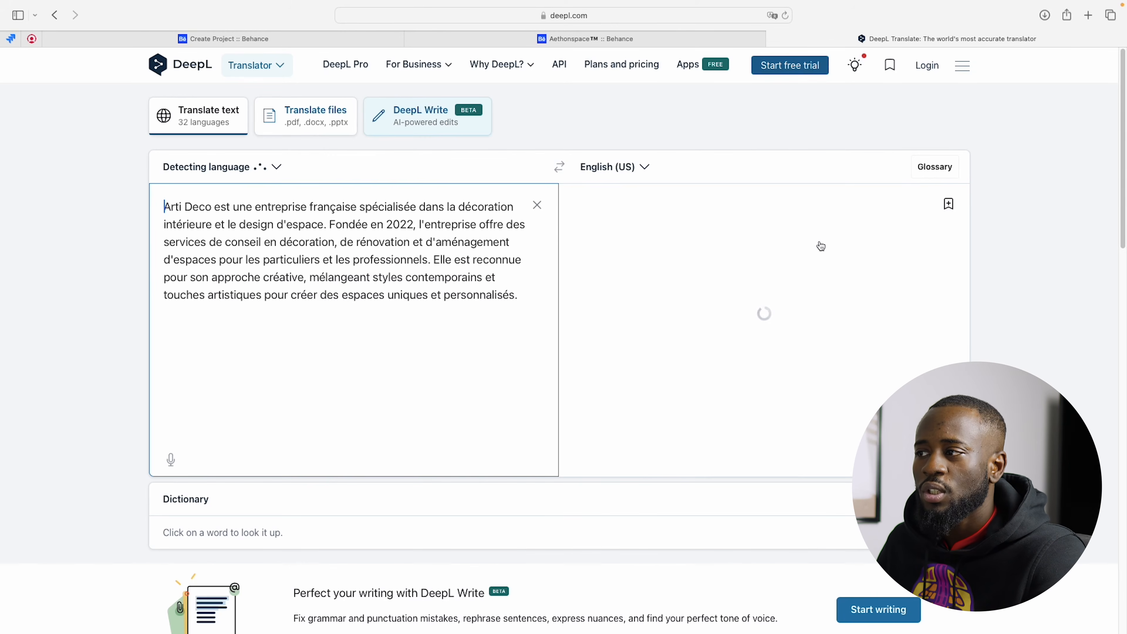
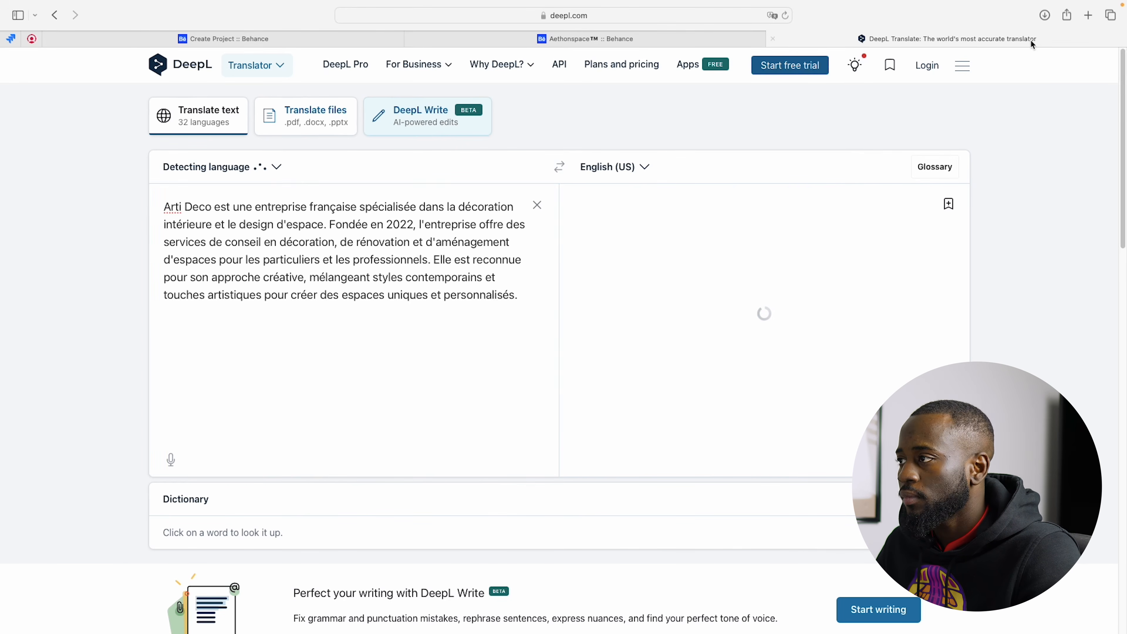
Step: Open Google Translate in a new browser tab, translate the pasted company description from French into English and copy the translation
left_click(1089, 16)
type("transl")
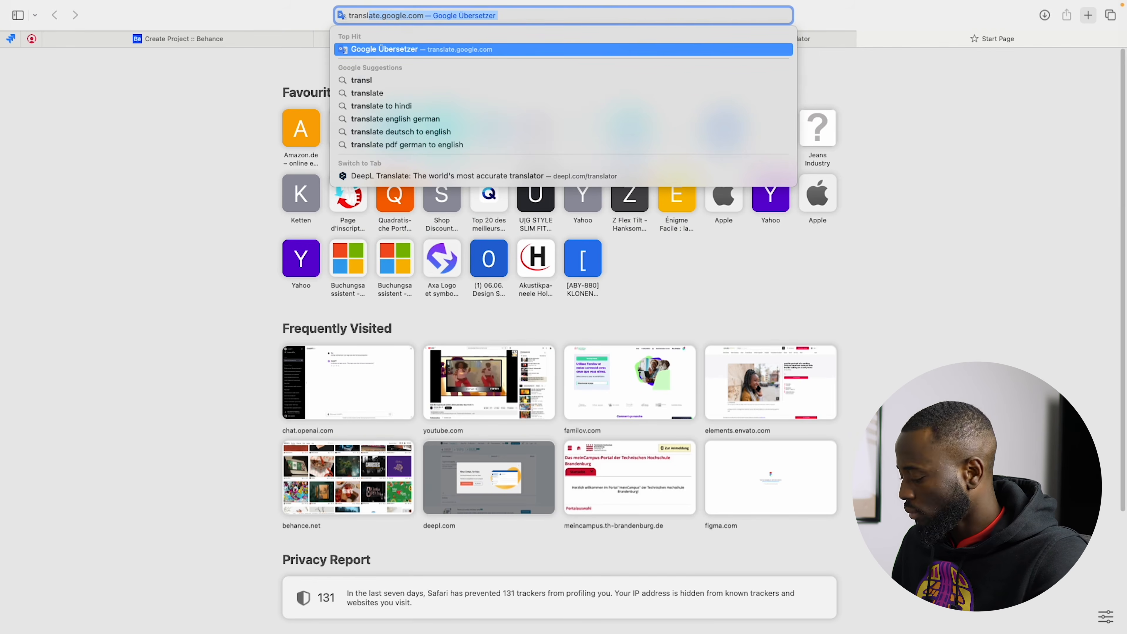
key("Return")
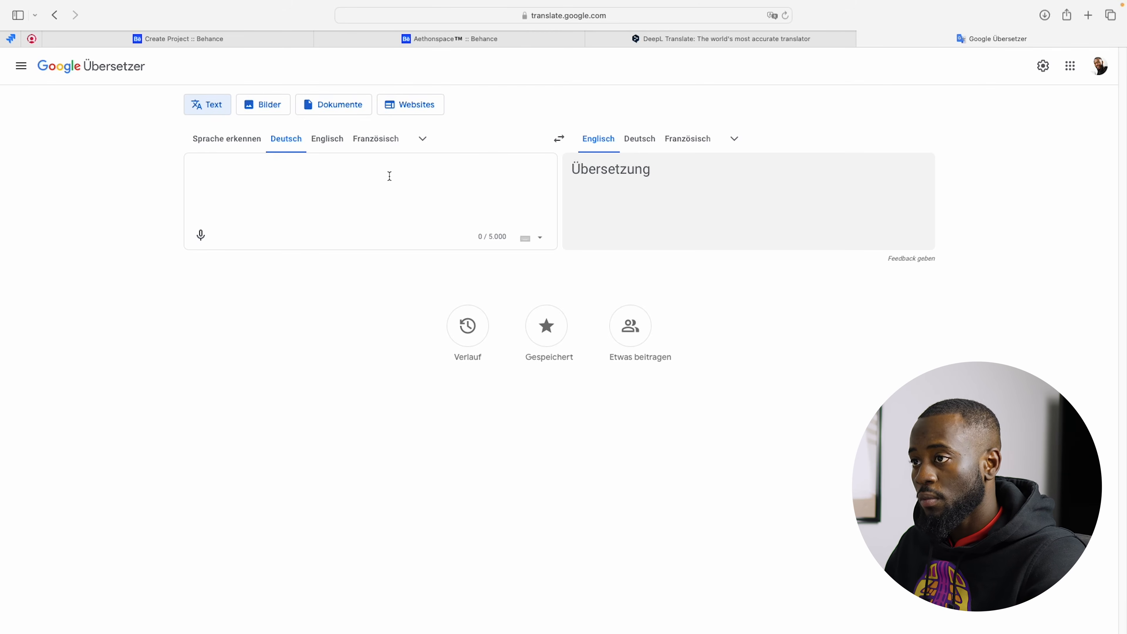
type("Arti Deco est une entreprise française spécialisée dans la décoration intérieure et le design d'espace. Fondée en 2022, l'entreprise offre des services de conseil en décoration, de rénovation et d'aménagement d'espaces pour les particuliers et les professionnels. Elle est reconnue pour son approche créative, mélangeant styles contemporains et touches artistiques pour créer des espaces uniques et personnalisés.")
left_click(380, 139)
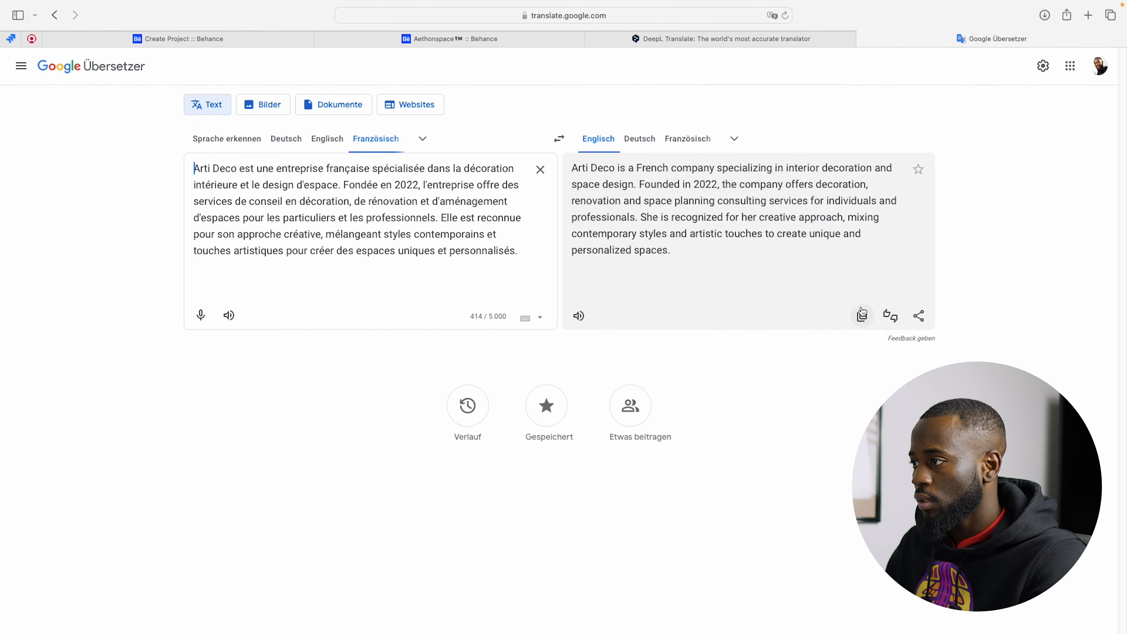
left_click(863, 316)
Step: Return to the Behance project tab and replace the selected French paragraph with the copied English translation
left_click(415, 39)
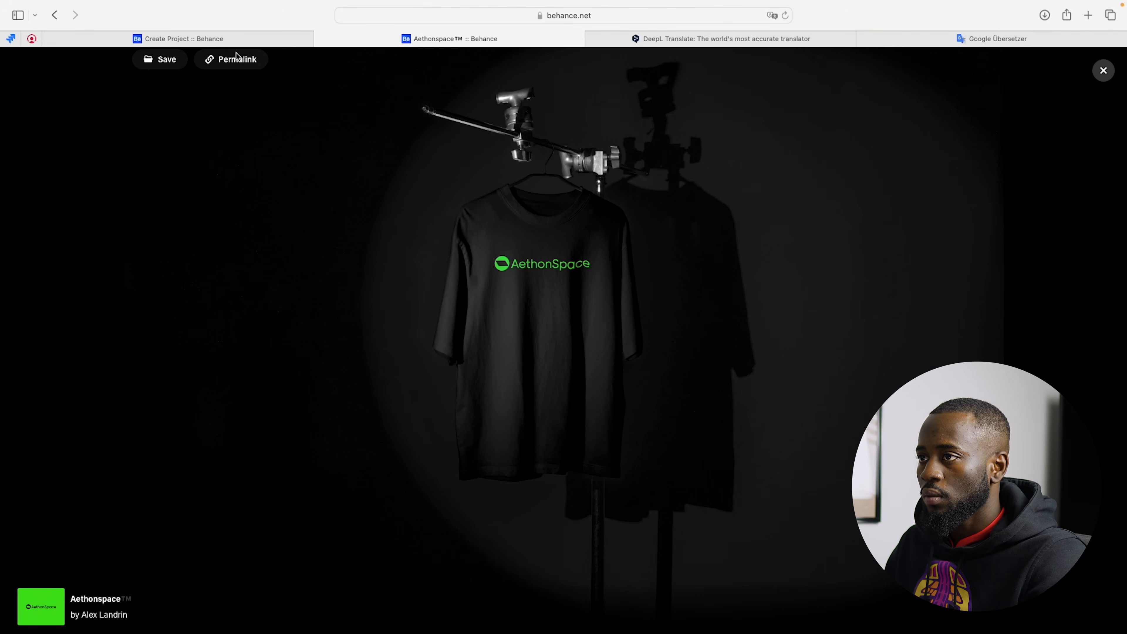
key("ctrl+shift+Tab")
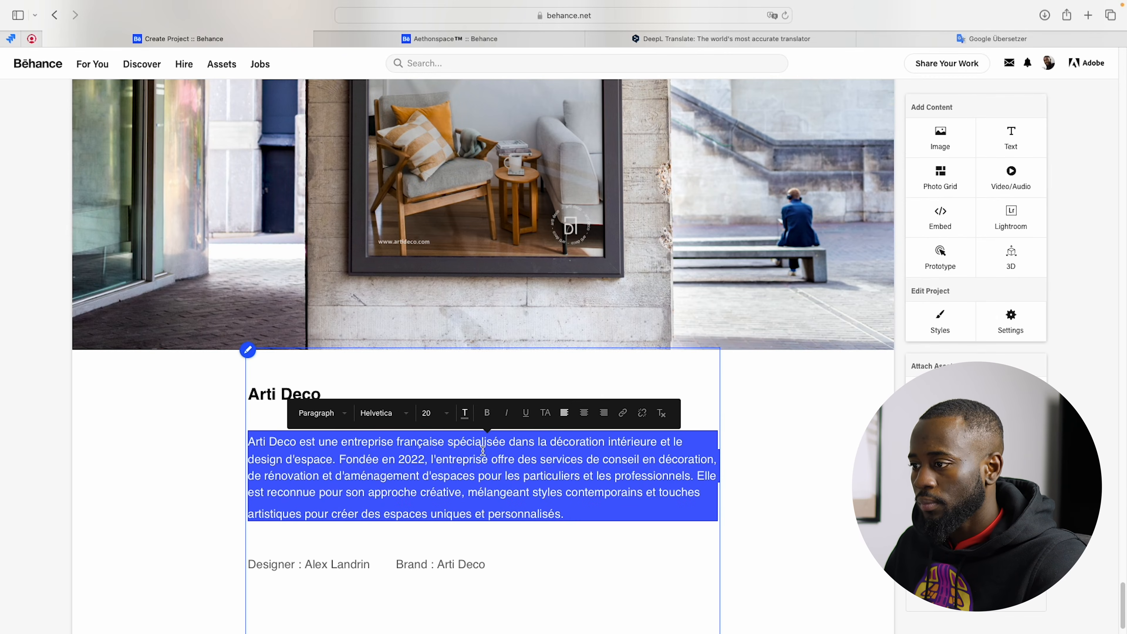
type("Arti Deco is a French company specializing in interior decoration and space design. Founded in 2022, the company offers decoration, renovation and space planning consulting services for individuals and professionals. She is recognized for her creative approach, mixing contemporary styles and artistic touches to create unique and personalized spaces.")
Step: Add the credit "Date: 2024" after the Brand credit, separated by a hyphen
scroll(422, 438, "down", 1)
left_click(488, 541)
type("- Date ")
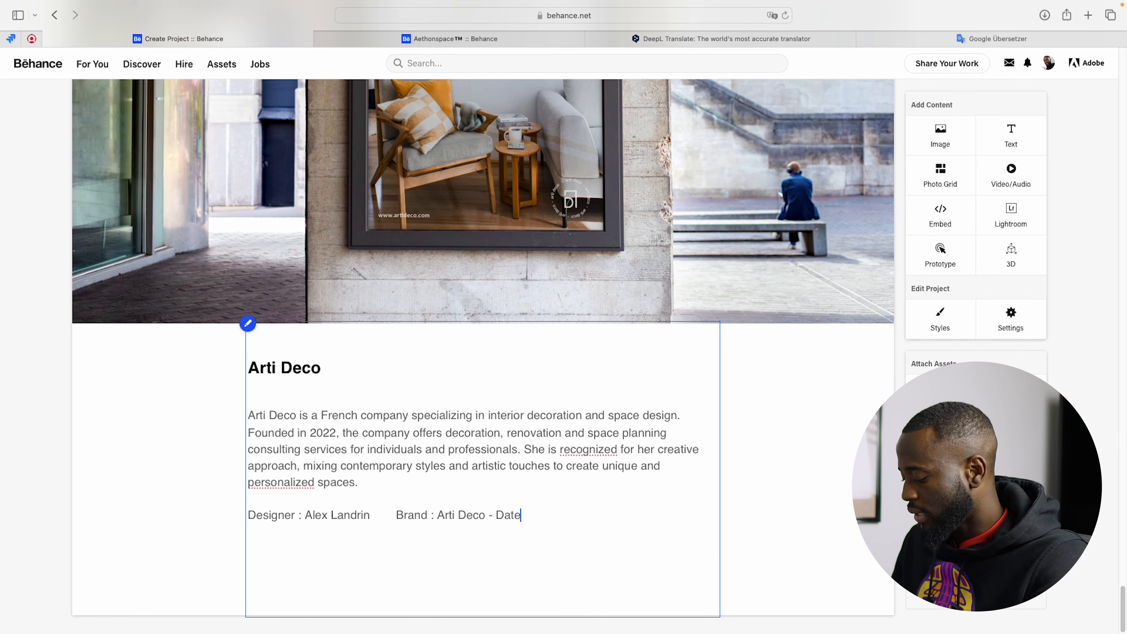
type(": 2024")
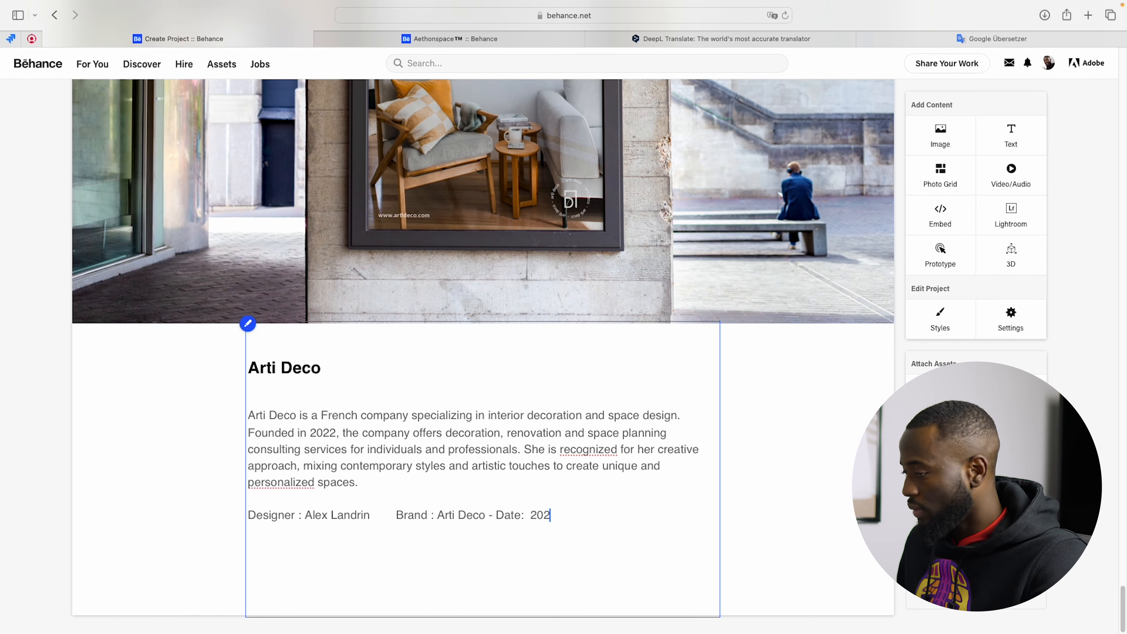
Step: Even out the credits line by adding space around the hyphen before Date and replacing the gap before Brand with a hyphen
left_click(489, 516)
left_click(499, 516)
left_click(395, 516)
key("BackSpace")
key("BackSpace")
key("BackSpace")
key("BackSpace")
key("BackSpace")
key("BackSpace")
type("-")
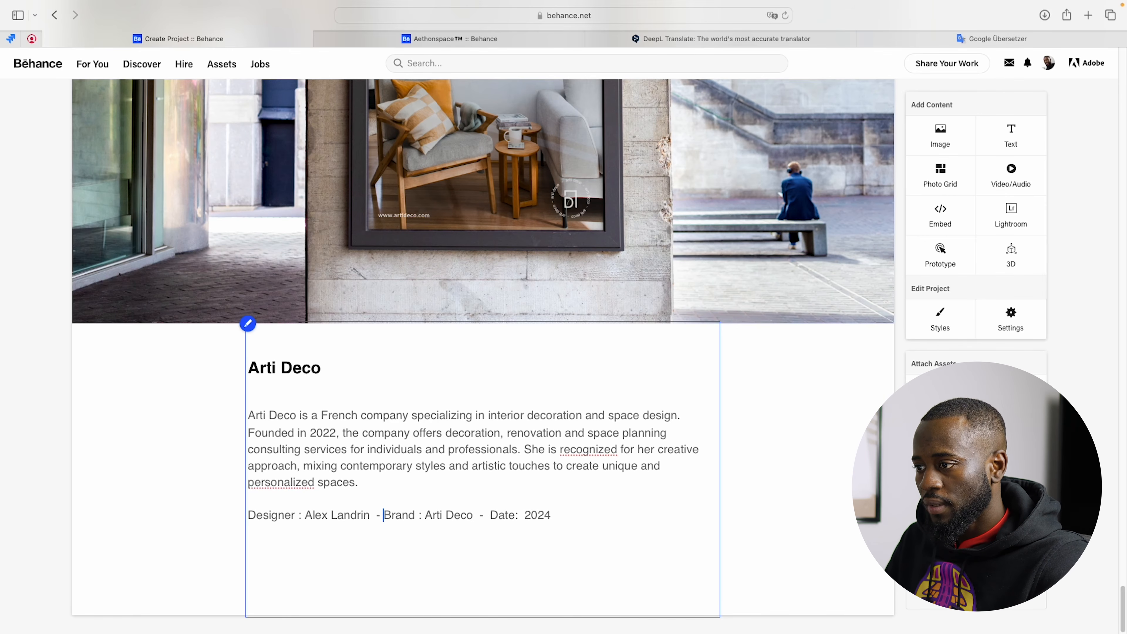
double_click(398, 516)
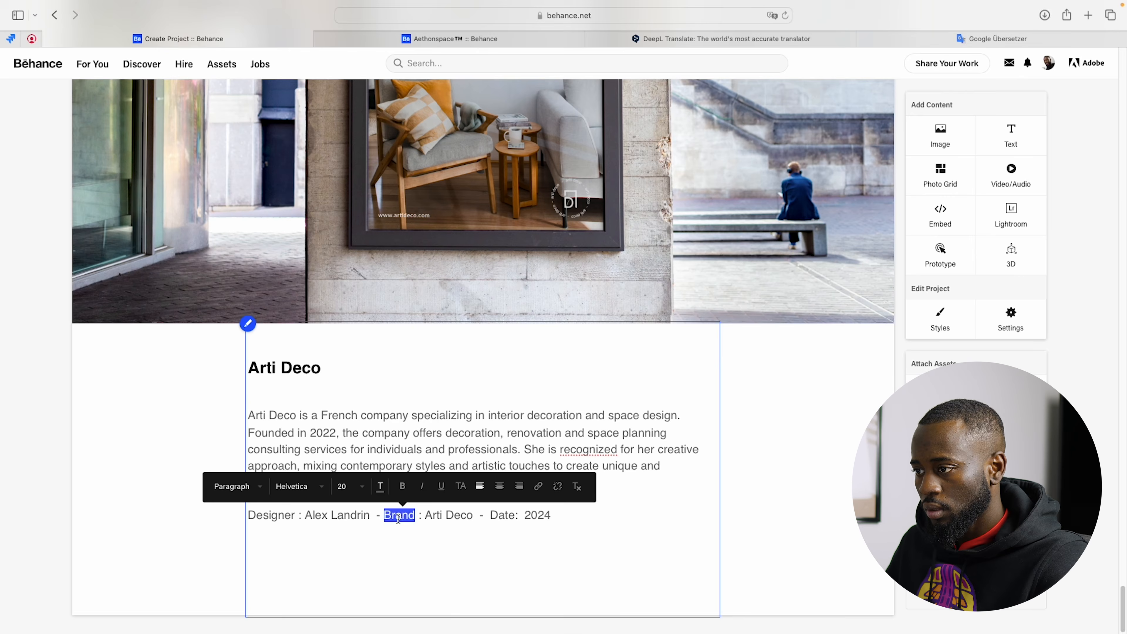
left_click(515, 563)
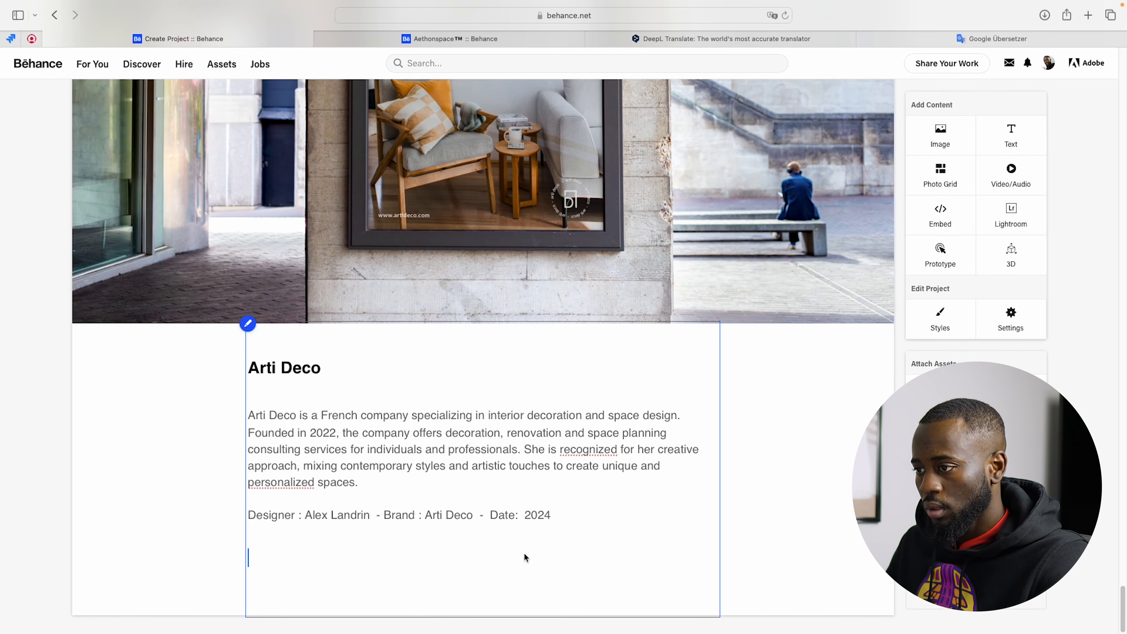
Step: Format the entire credits line in black (000000) and bold
left_click(247, 513)
left_click_drag(620, 513, 223, 514)
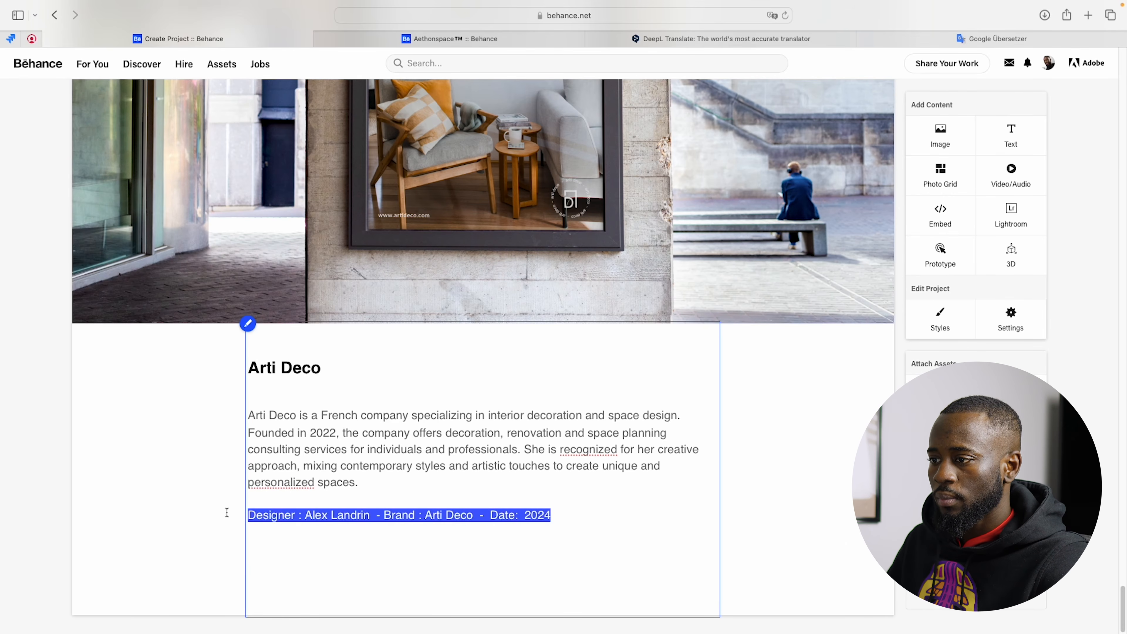
left_click(383, 487)
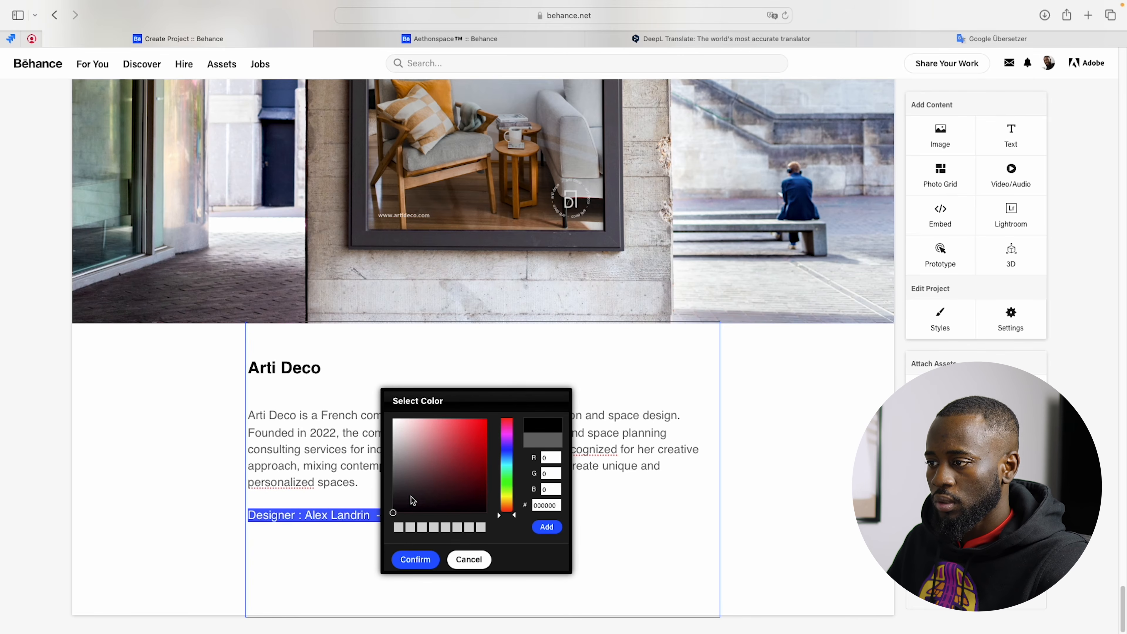
left_click(407, 561)
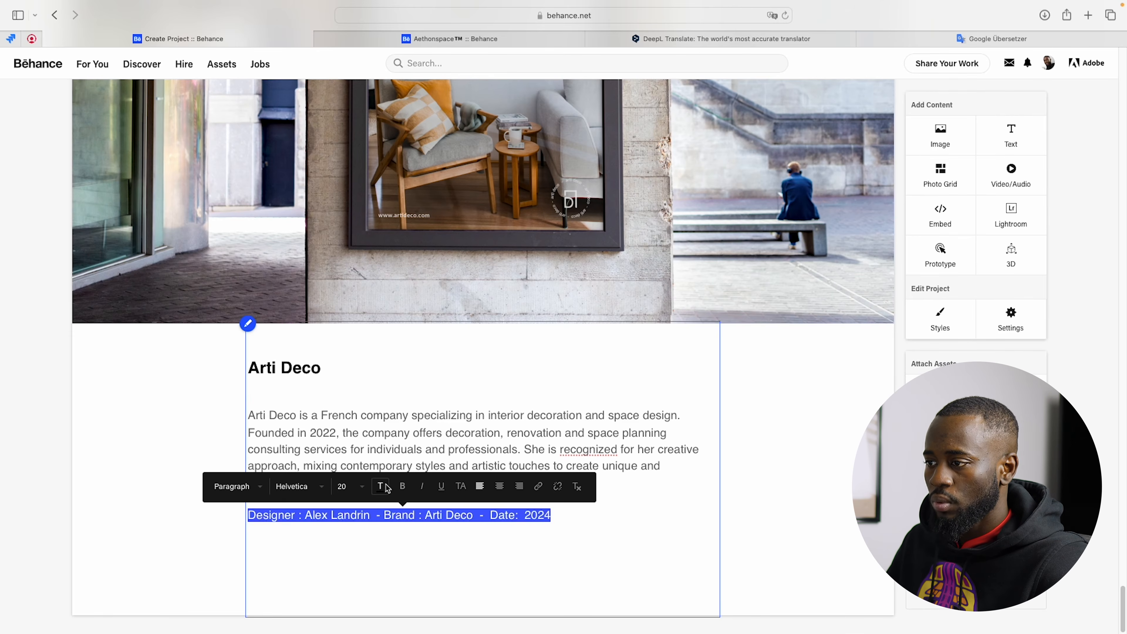
left_click(401, 487)
left_click(597, 516)
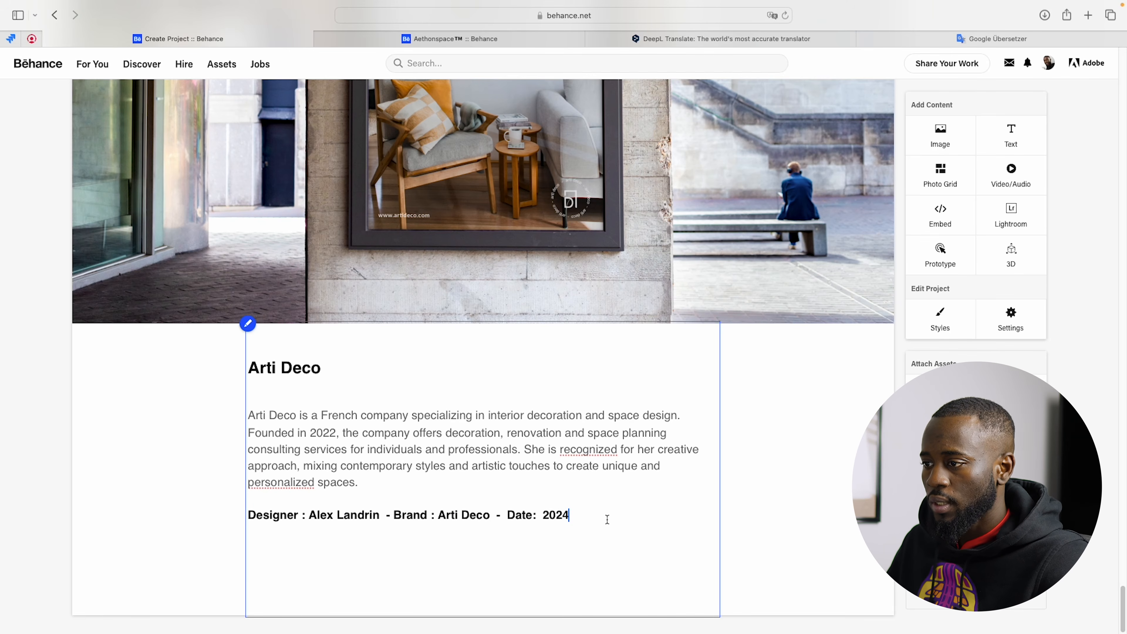
left_click(153, 312)
Step: Reorder the project to move the Arti Deco text block up, directly below the brown packaging mockup with the QR code
left_click(248, 323)
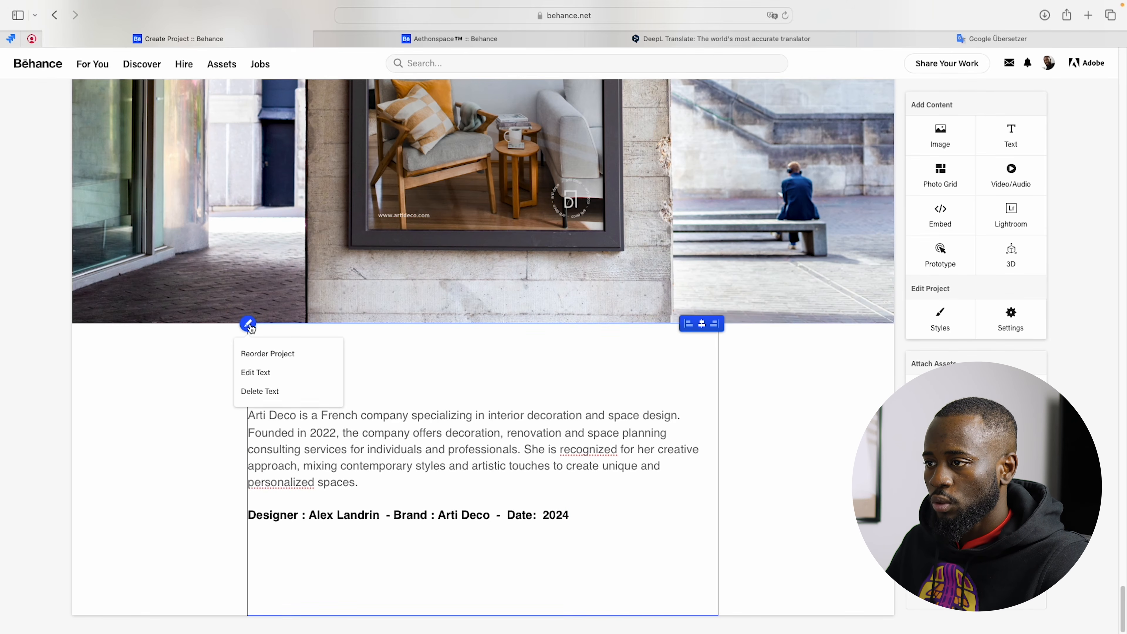
left_click(265, 355)
scroll(428, 433, "down", 5)
left_click_drag(429, 439, 422, 248)
left_click(458, 497)
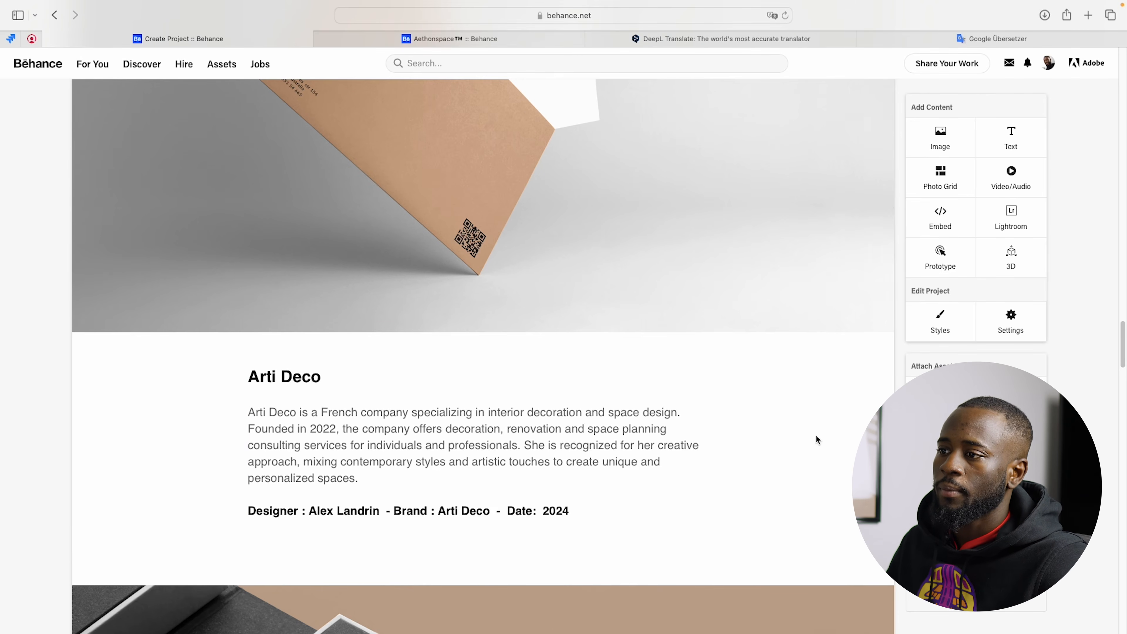
Step: Review the whole project page, checking the text block, mockup grid, logo construction, colour palette, typography and mockups down to the last image
scroll(818, 440, "down", 1)
scroll(571, 388, "up", 10)
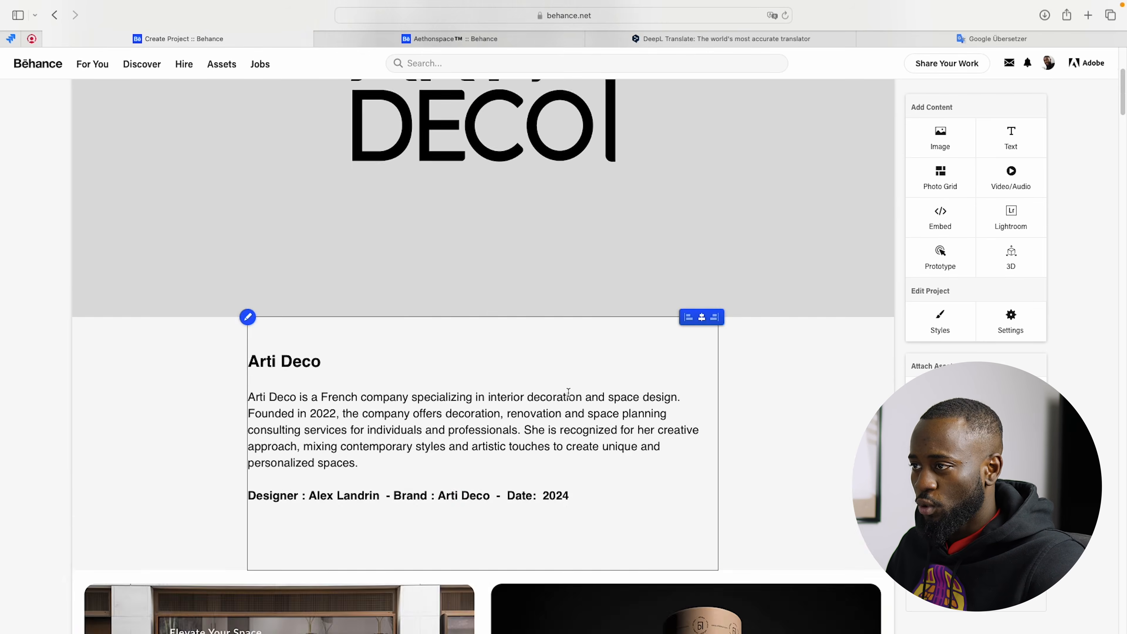
scroll(571, 382, "down", 10)
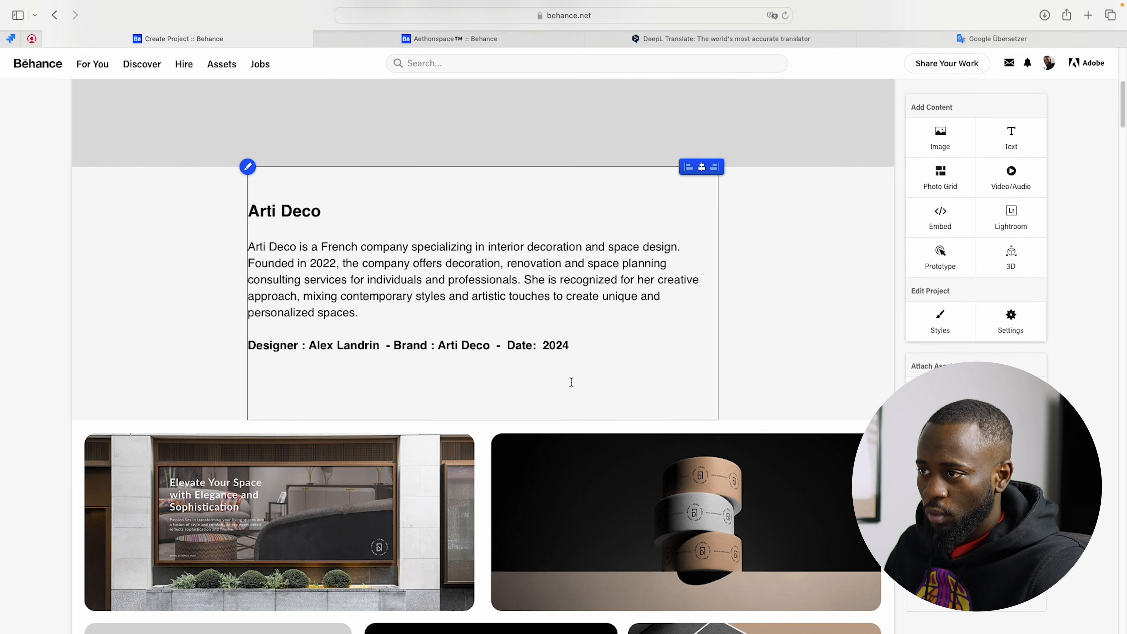
scroll(572, 382, "down", 11)
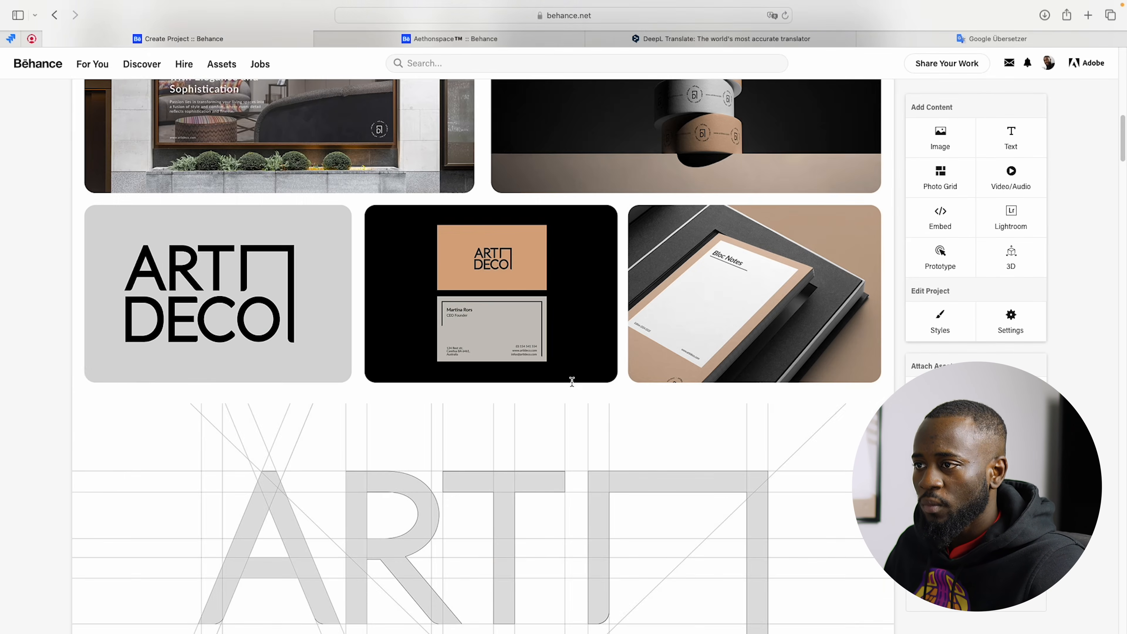
scroll(570, 383, "up", 4)
scroll(572, 384, "down", 9)
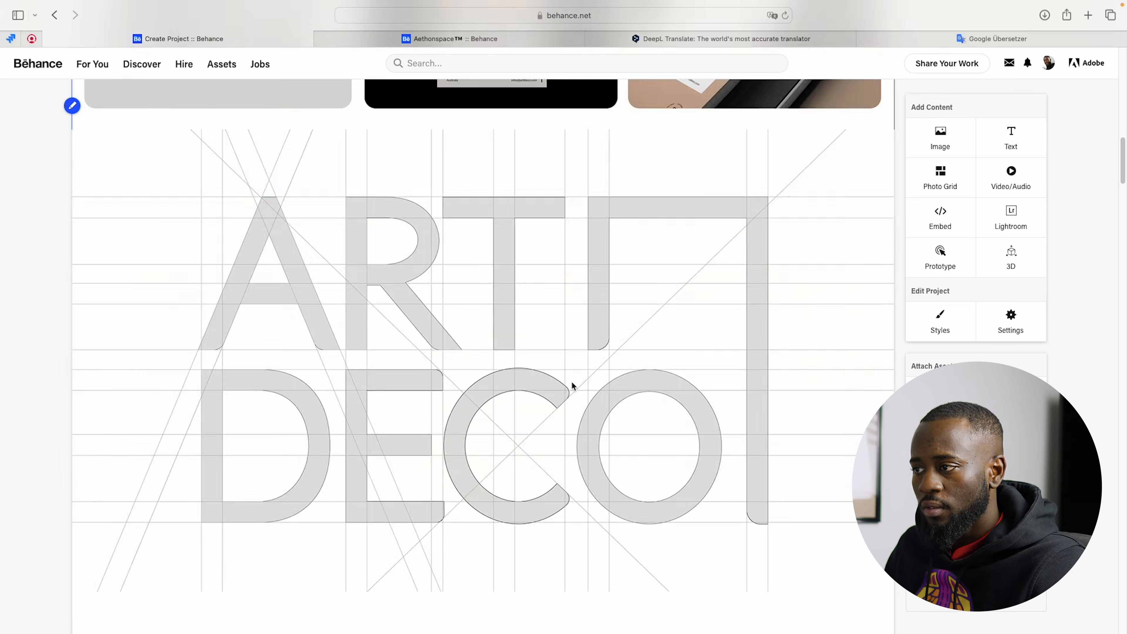
scroll(572, 382, "down", 6)
scroll(572, 386, "down", 5)
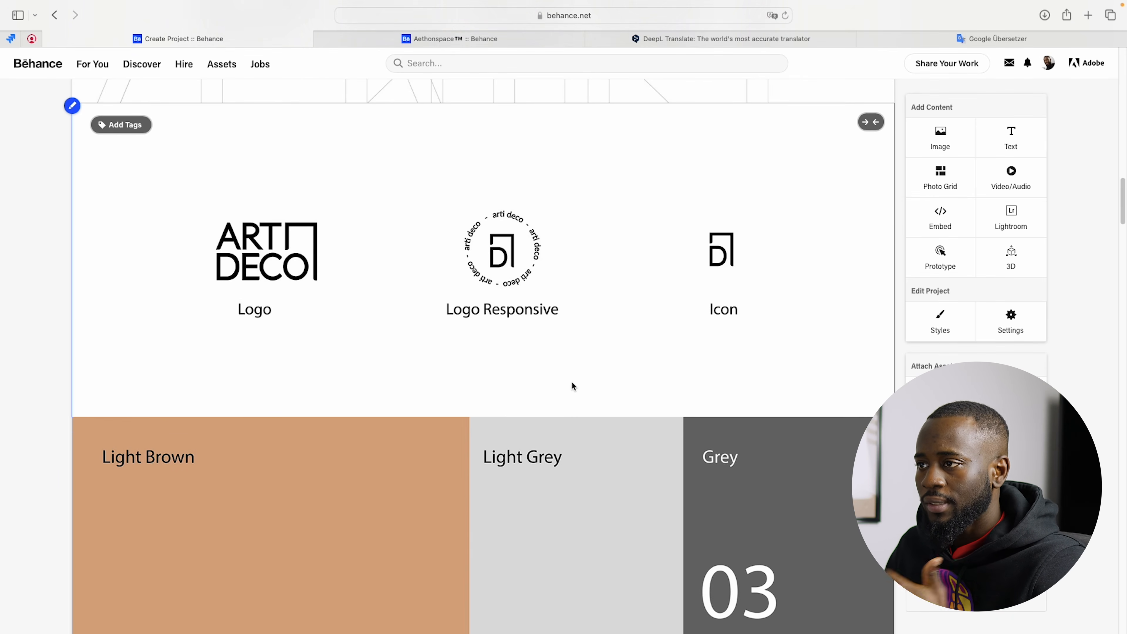
scroll(572, 385, "down", 7)
scroll(572, 385, "down", 10)
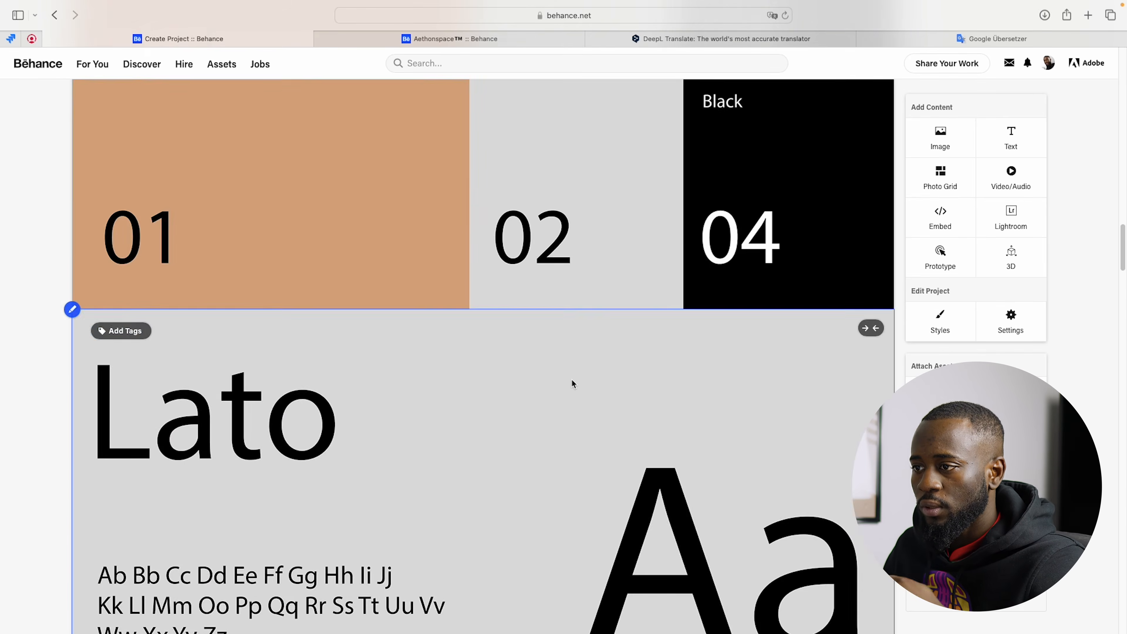
scroll(572, 385, "up", 5)
scroll(572, 384, "down", 4)
scroll(572, 379, "down", 15)
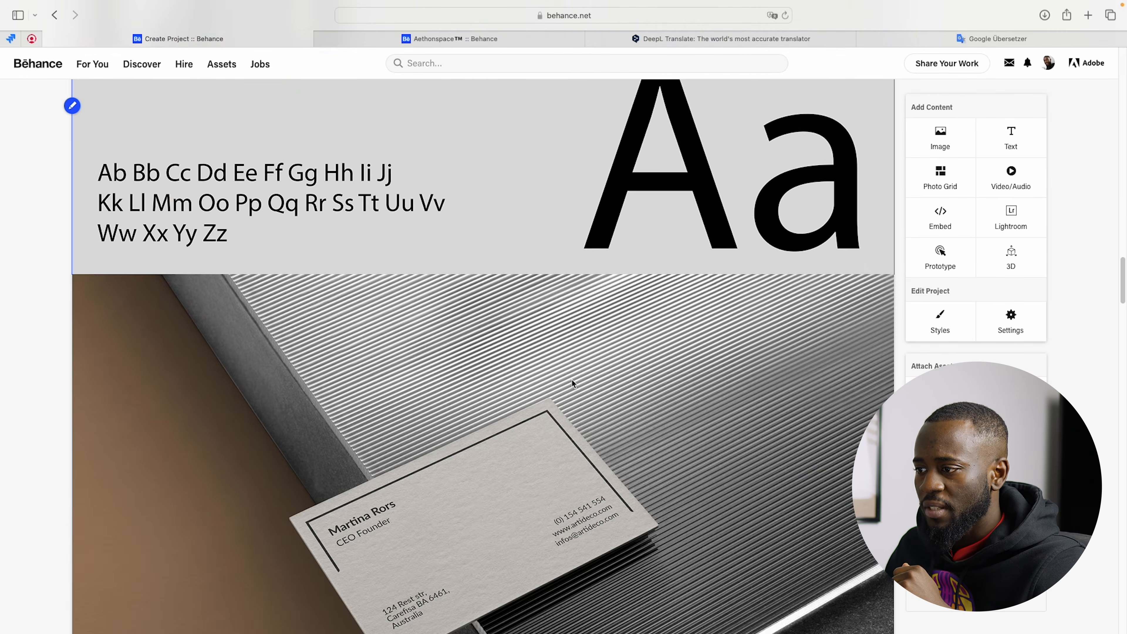
scroll(572, 379, "down", 15)
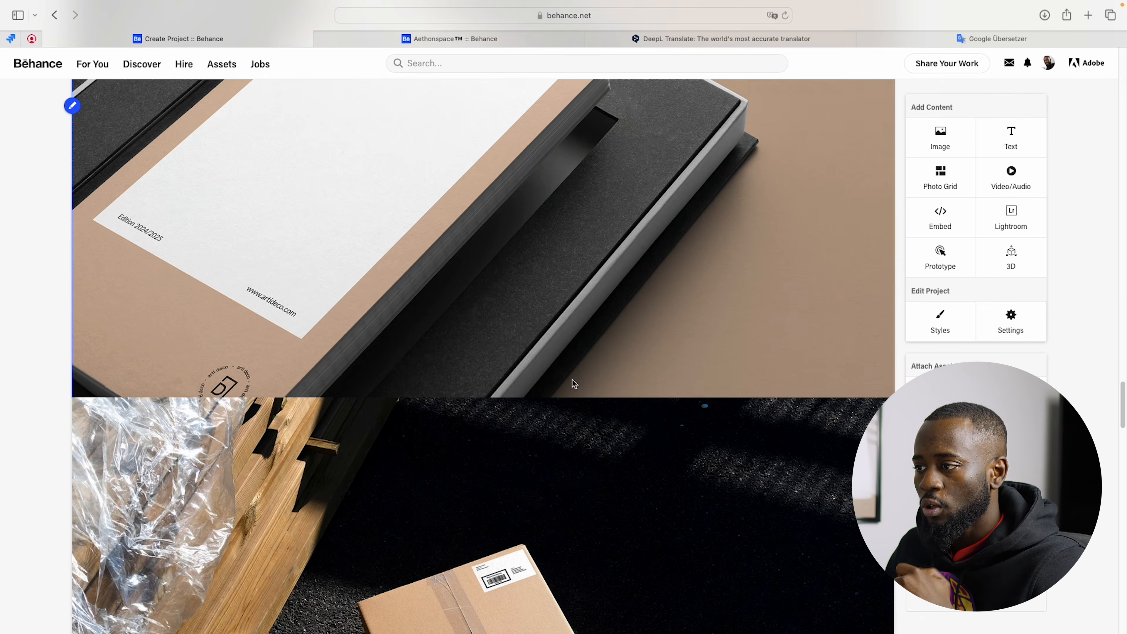
scroll(571, 383, "down", 15)
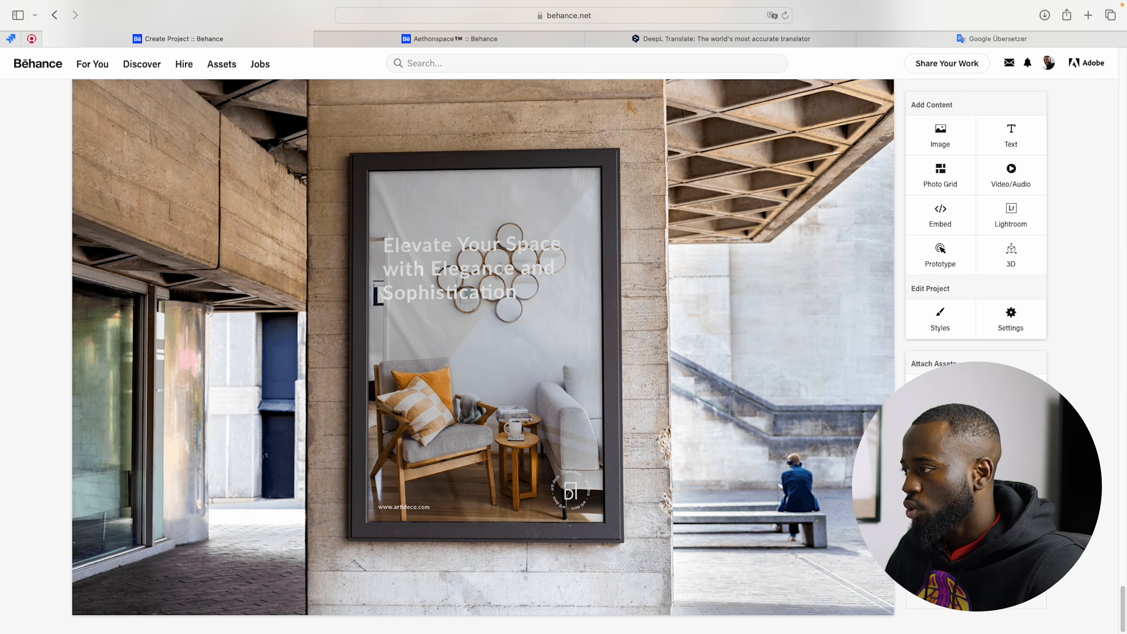
Step: Continue to the project's publishing settings and set the project title to "Arti Deco"
left_click(976, 537)
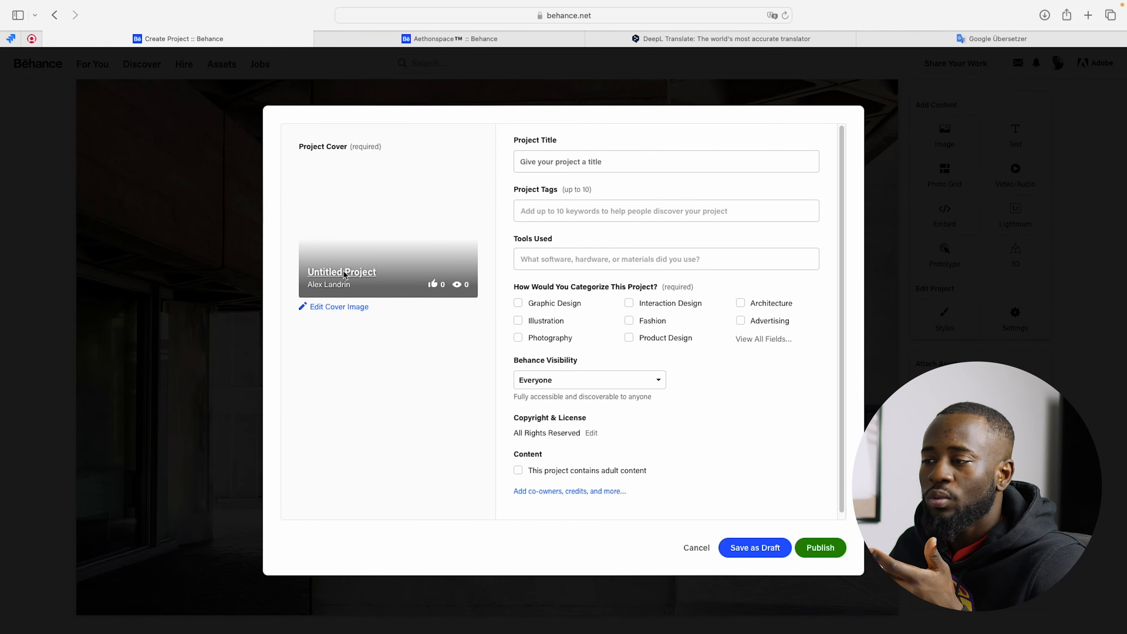
left_click(589, 165)
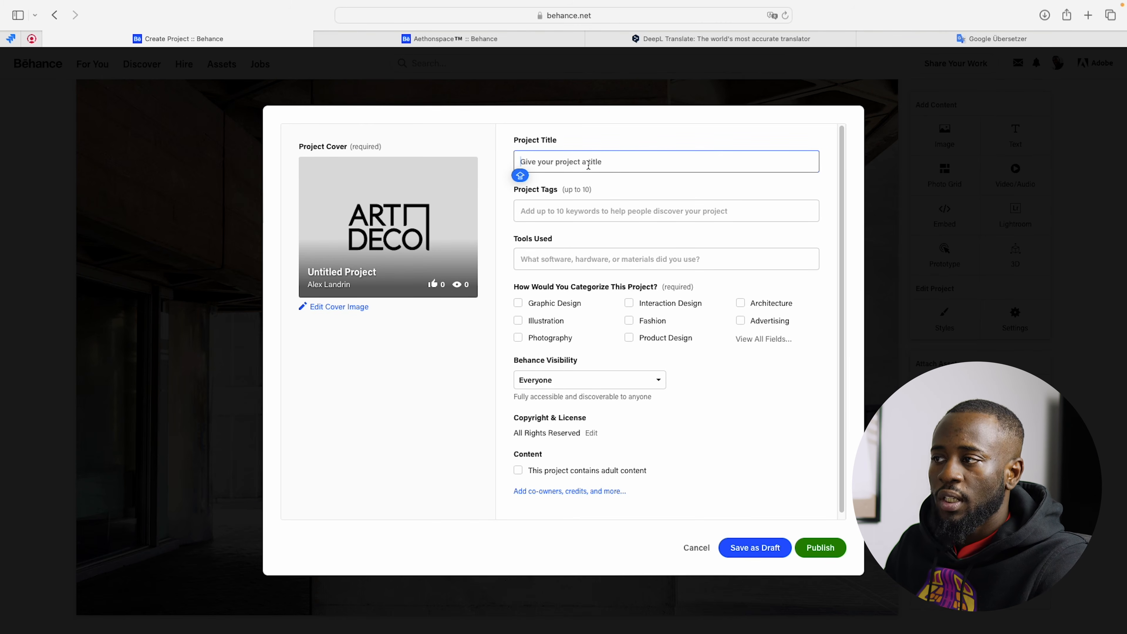
type("Art Decor")
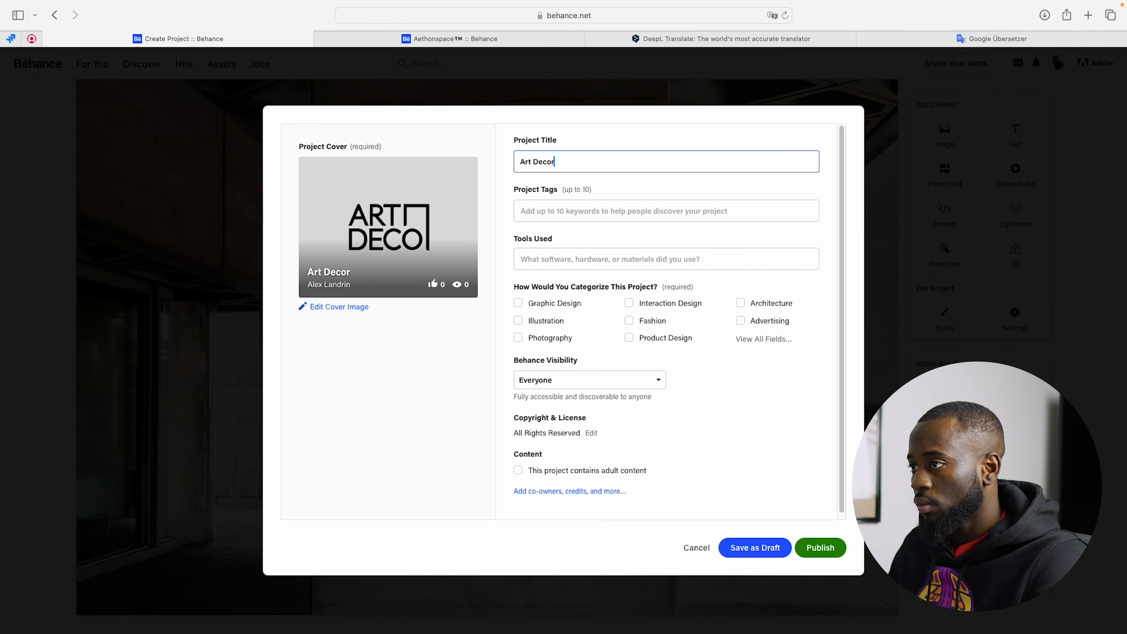
key("BackSpace")
left_click(535, 162)
key("BackSpace")
type("i")
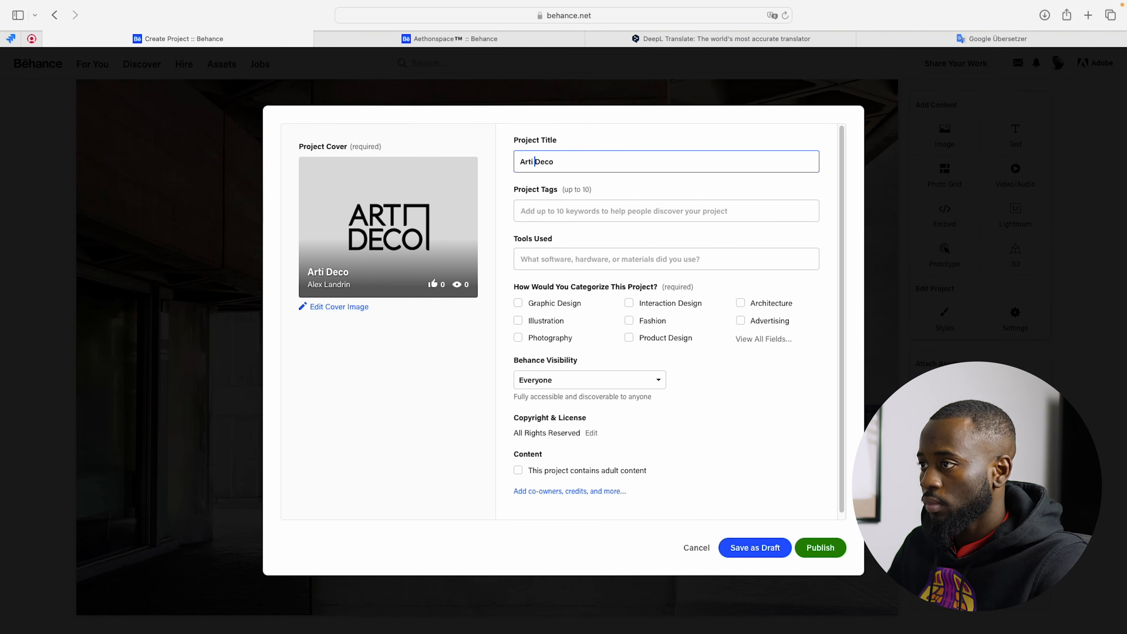
Step: Add the project tag "#Graphic design"
left_click(610, 212)
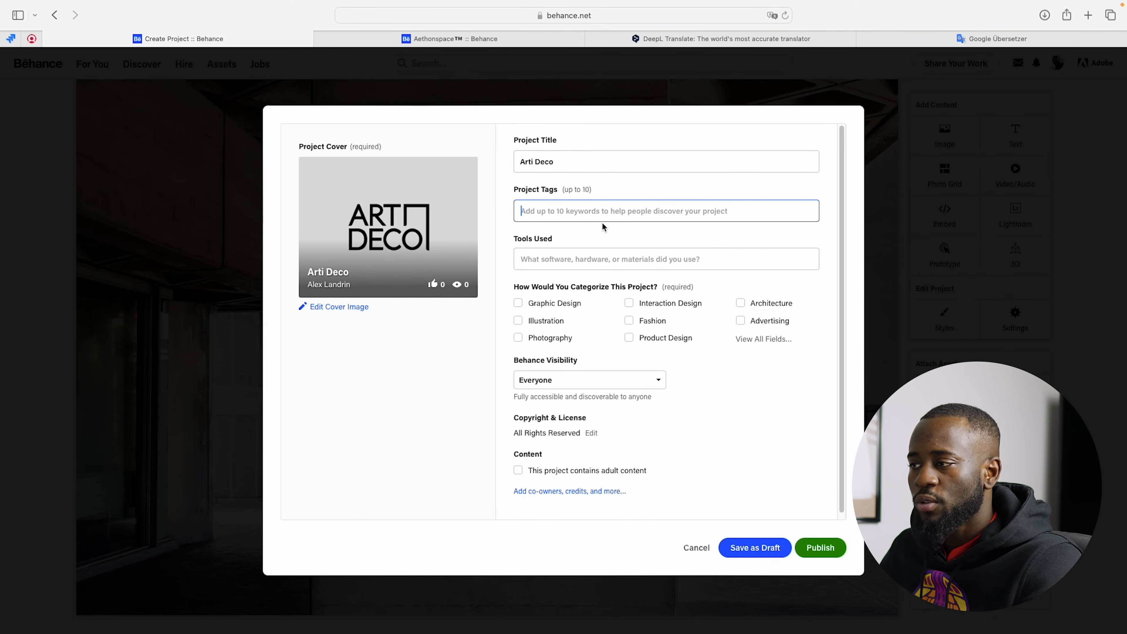
type("#")
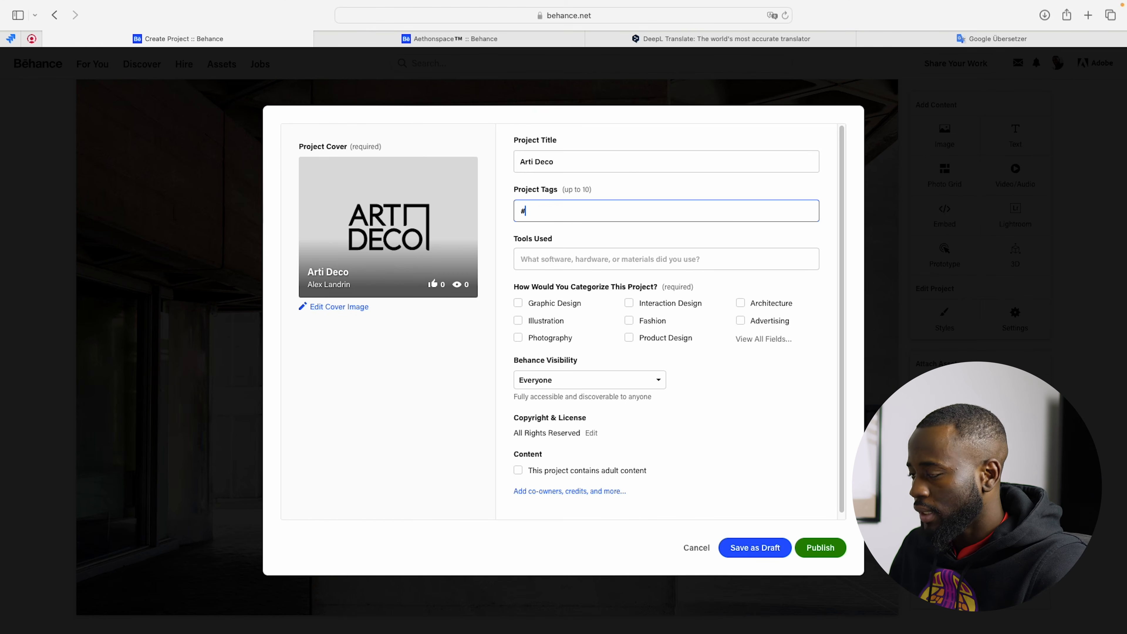
key("Caps_Lock")
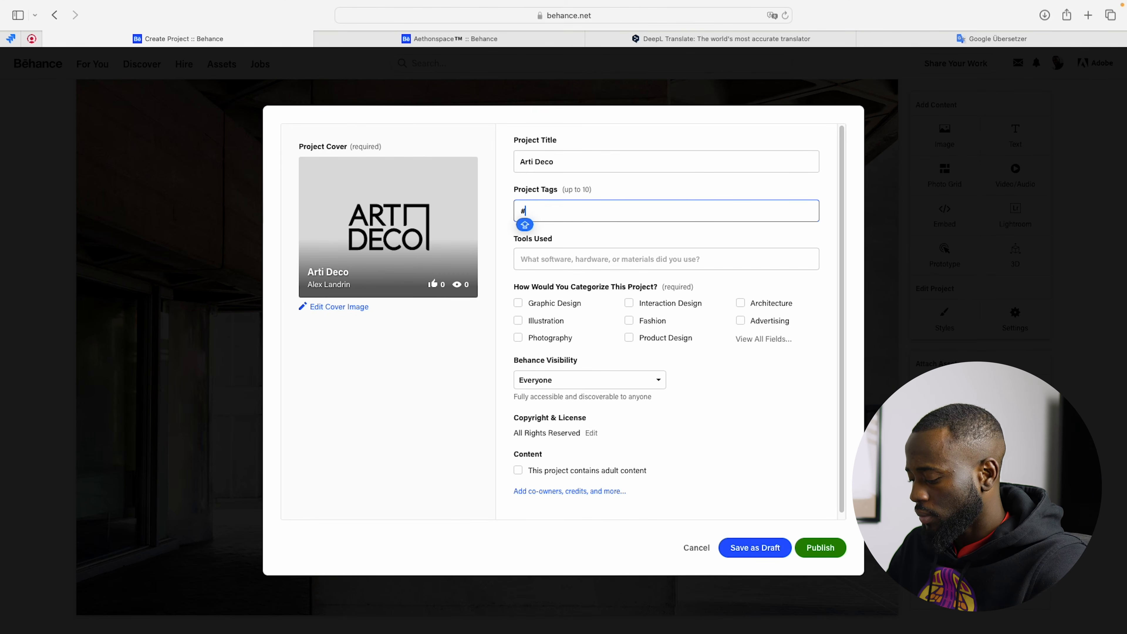
type("Gr")
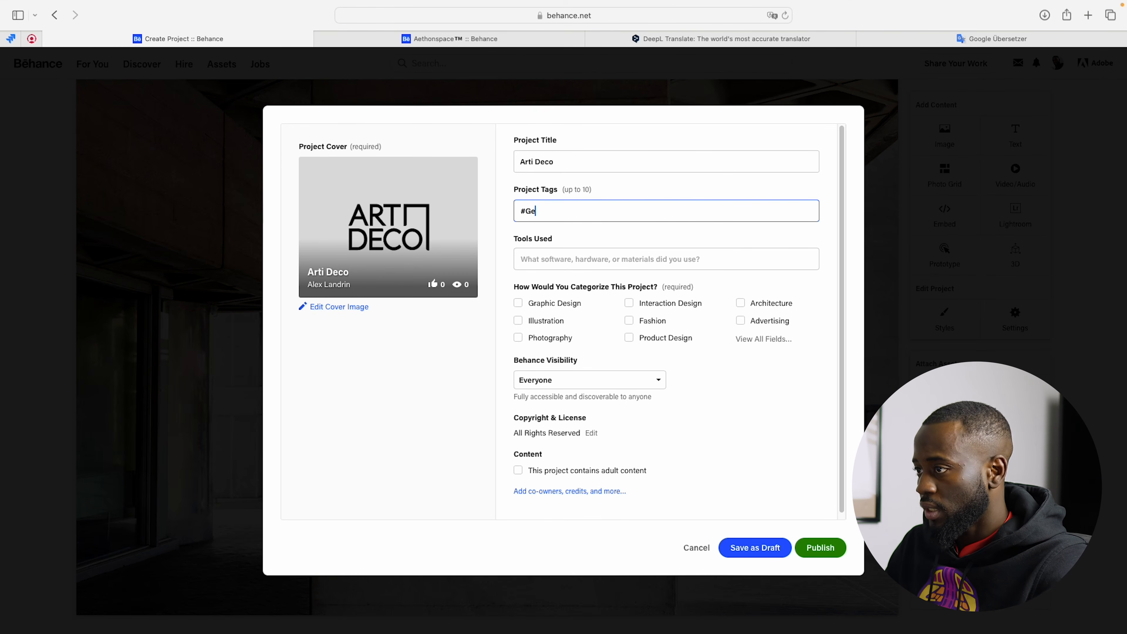
type("a")
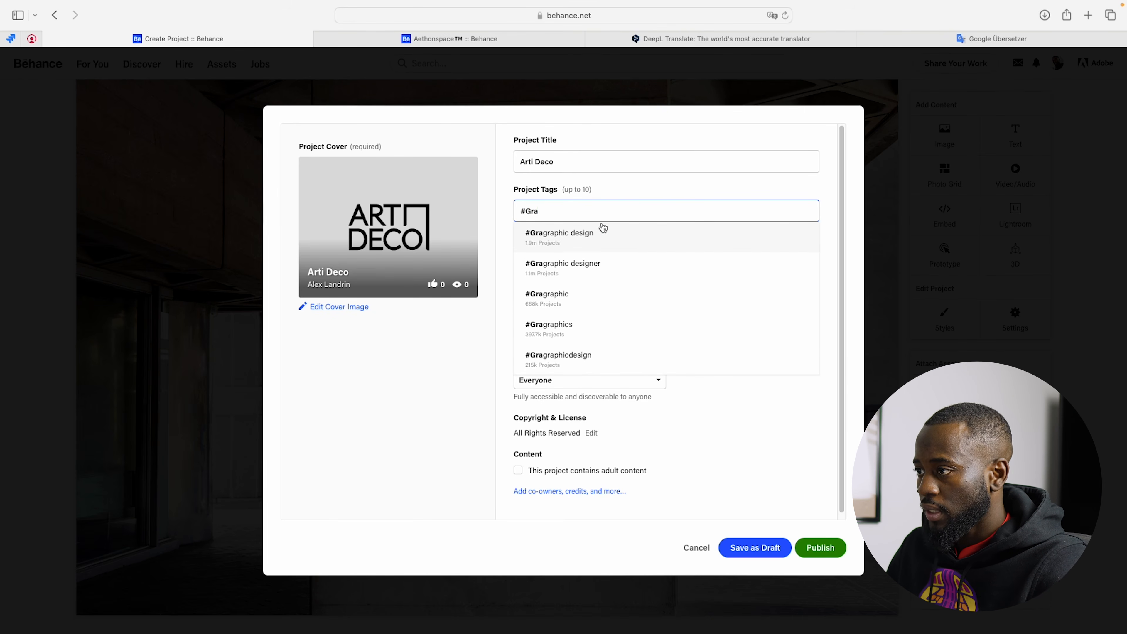
type("phic des")
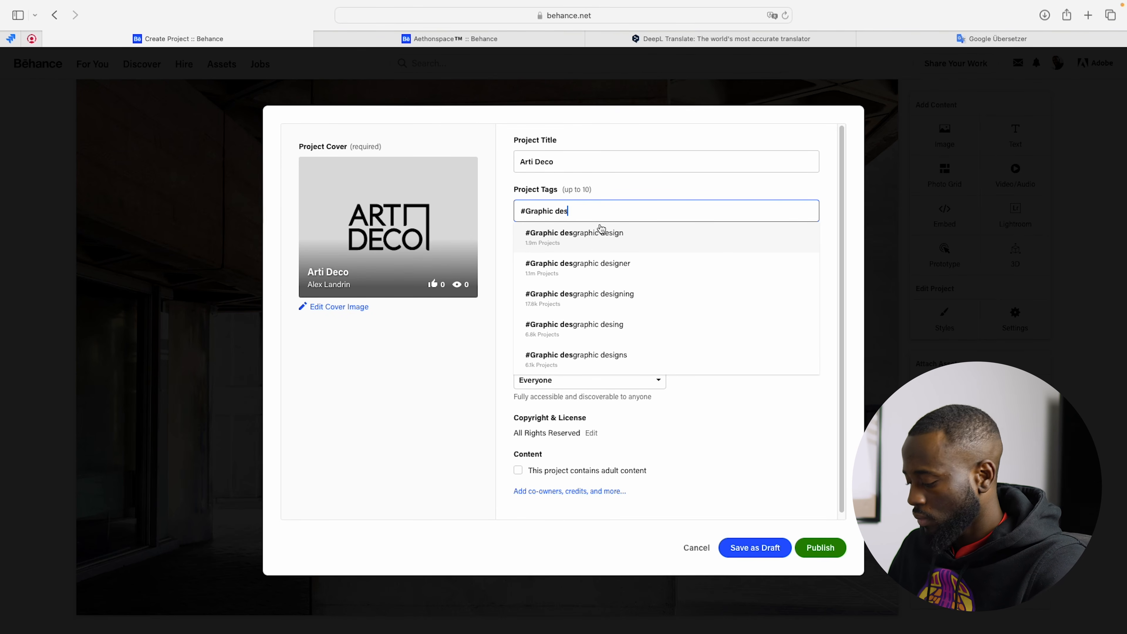
type("ign")
key("Return")
Step: Add "Logodesign" as a second project tag
type("Lo")
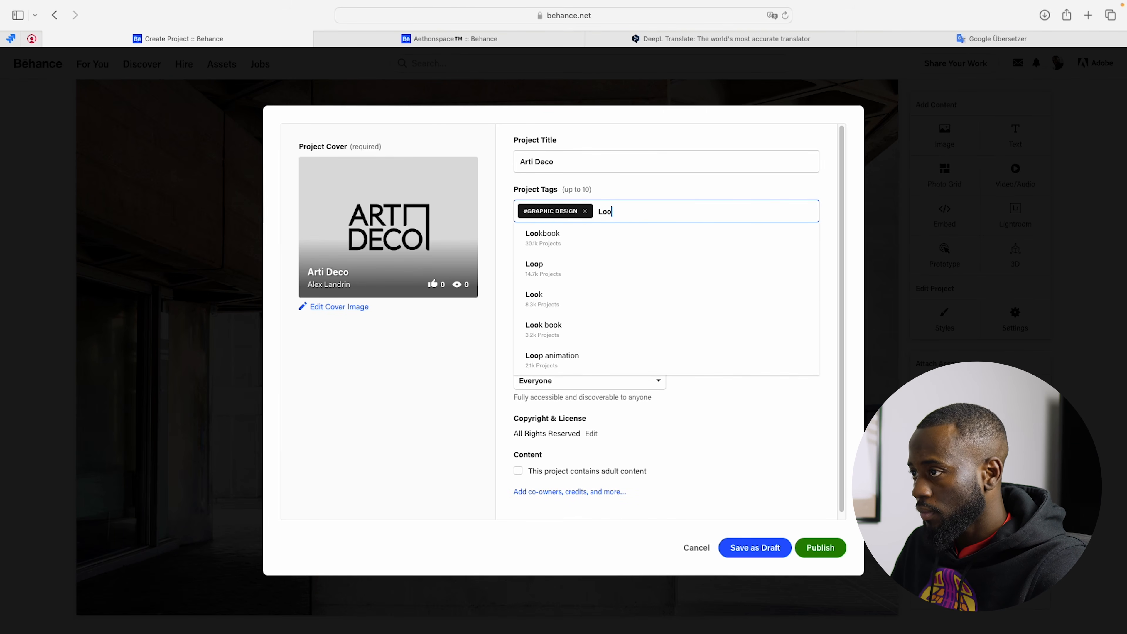
type("go")
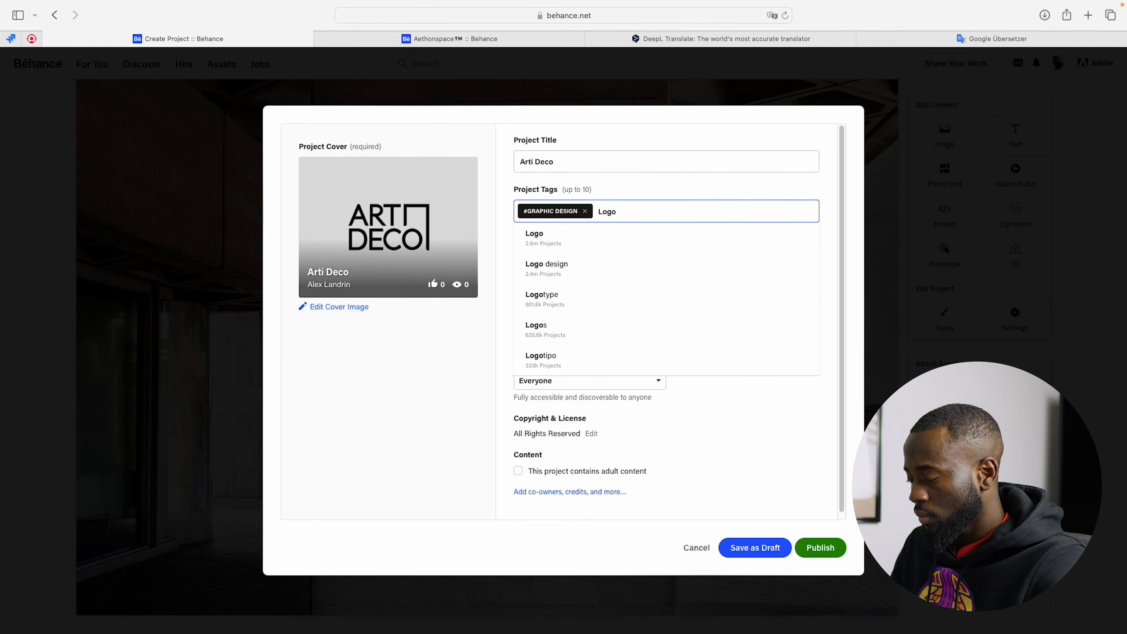
type("design")
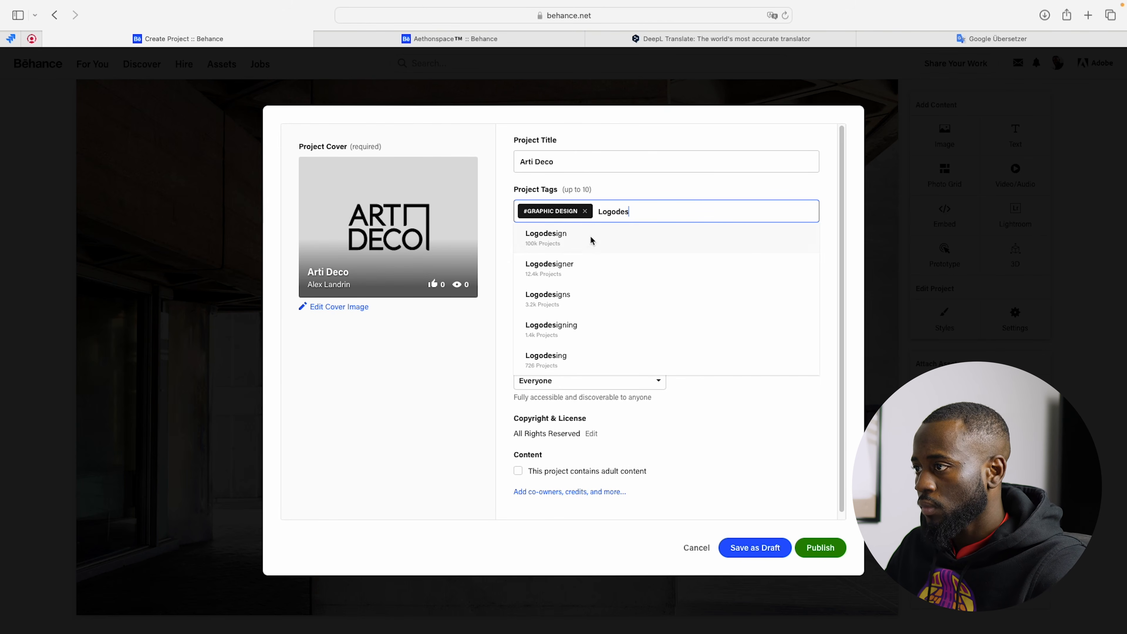
left_click(564, 234)
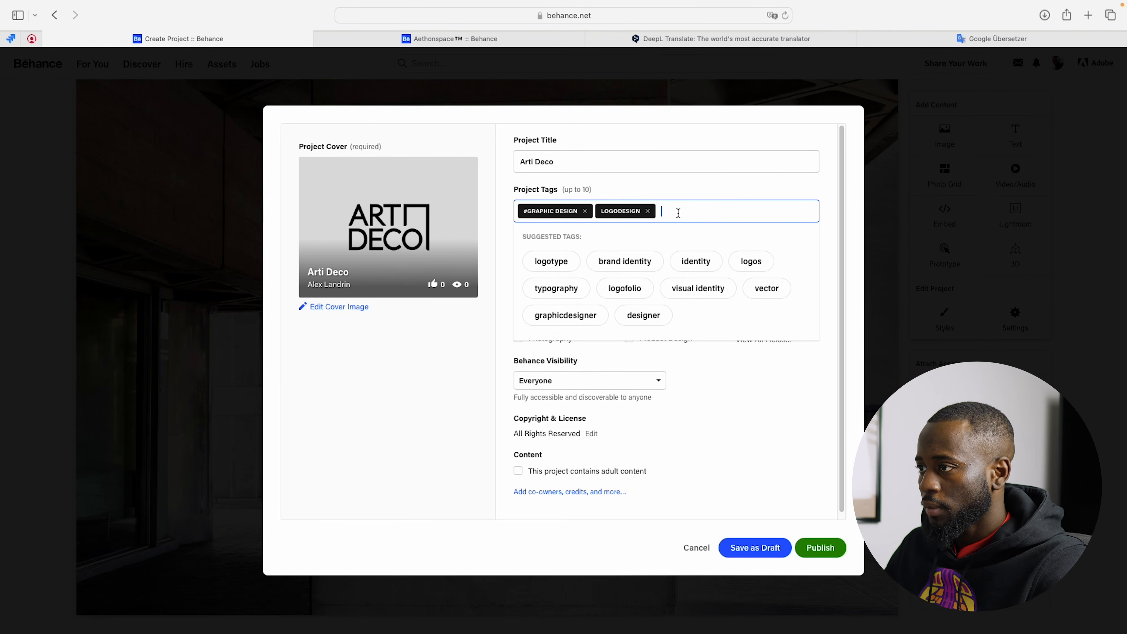
Step: Add the suggested tags "brand identity", "graphic designer" and "brand design" to the project
left_click(624, 266)
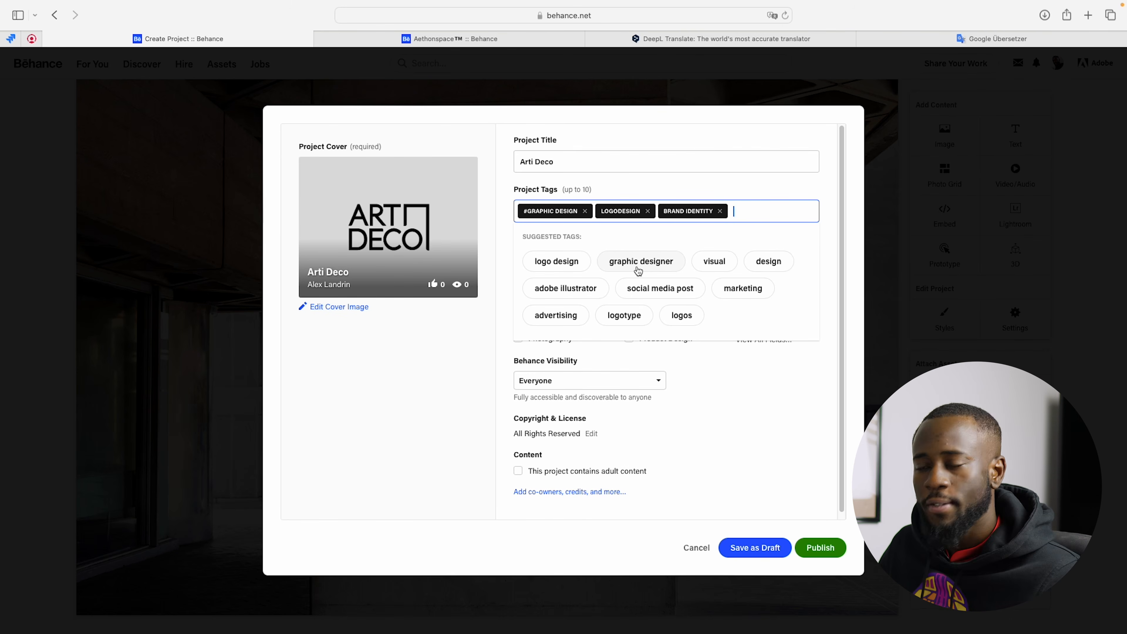
scroll(612, 275, "down", 1)
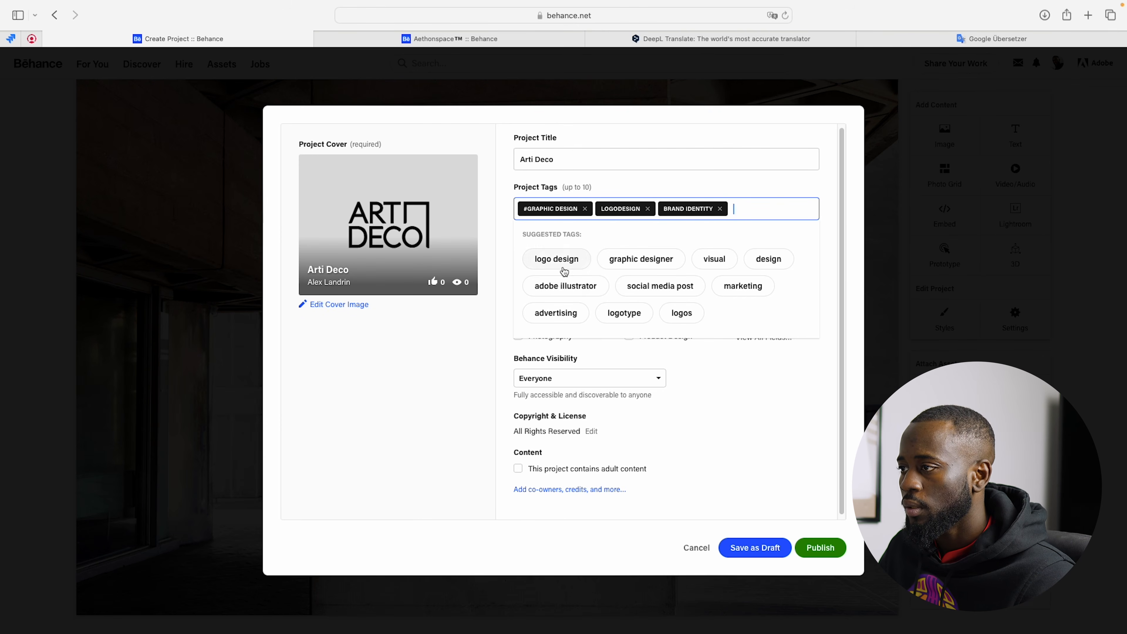
left_click(662, 259)
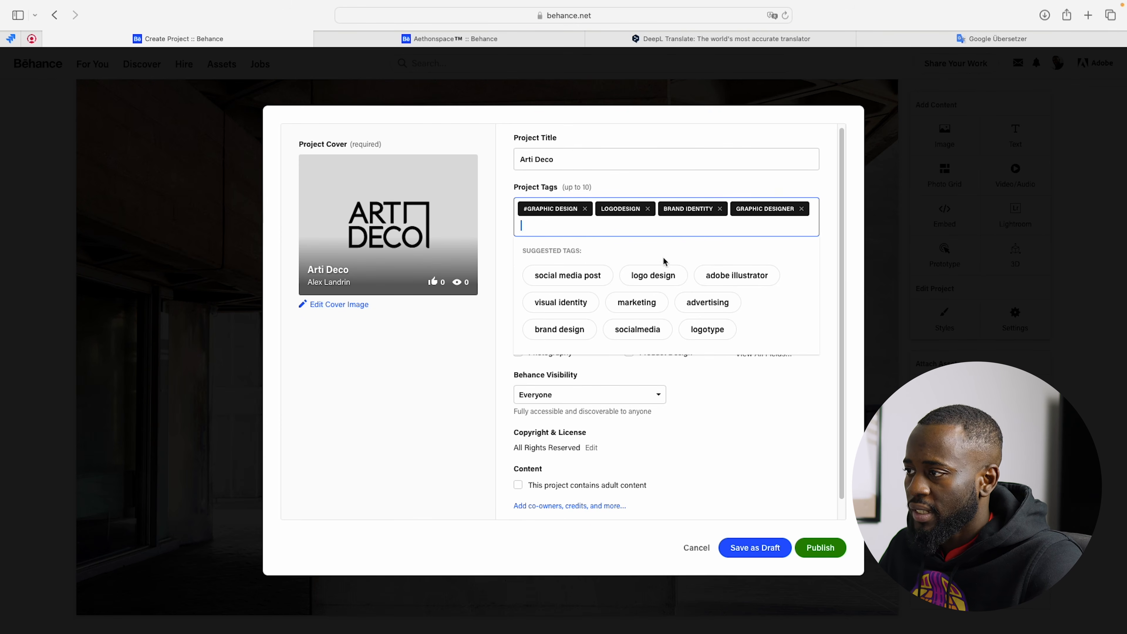
left_click(542, 332)
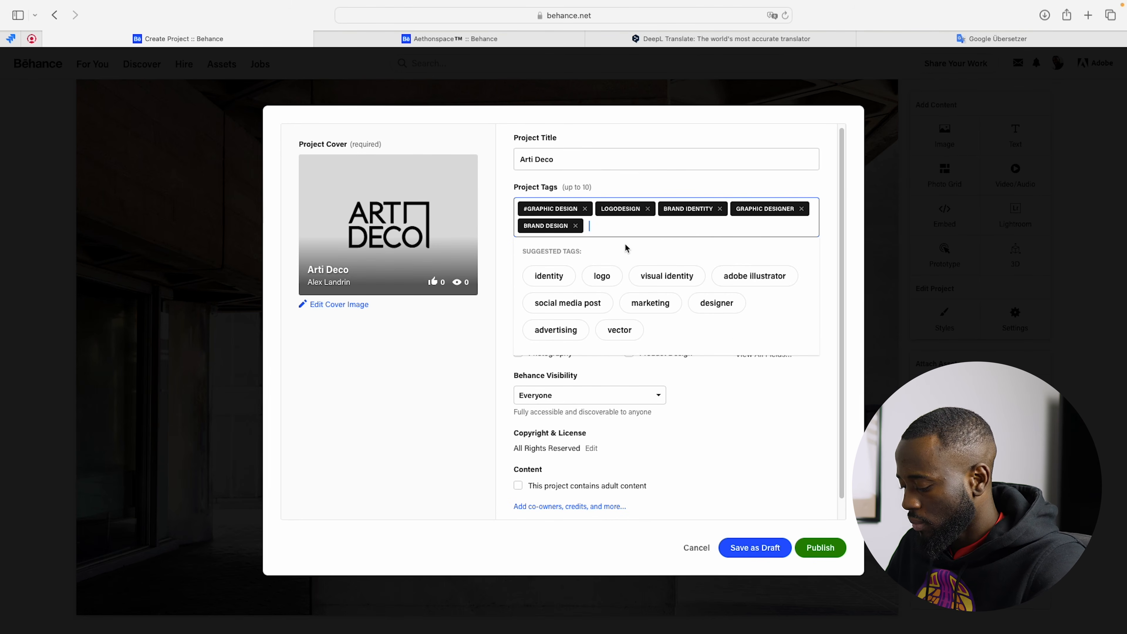
Step: Add the project tags "visual identity", "branding" and "identity" to finish the tag list
type("visual ")
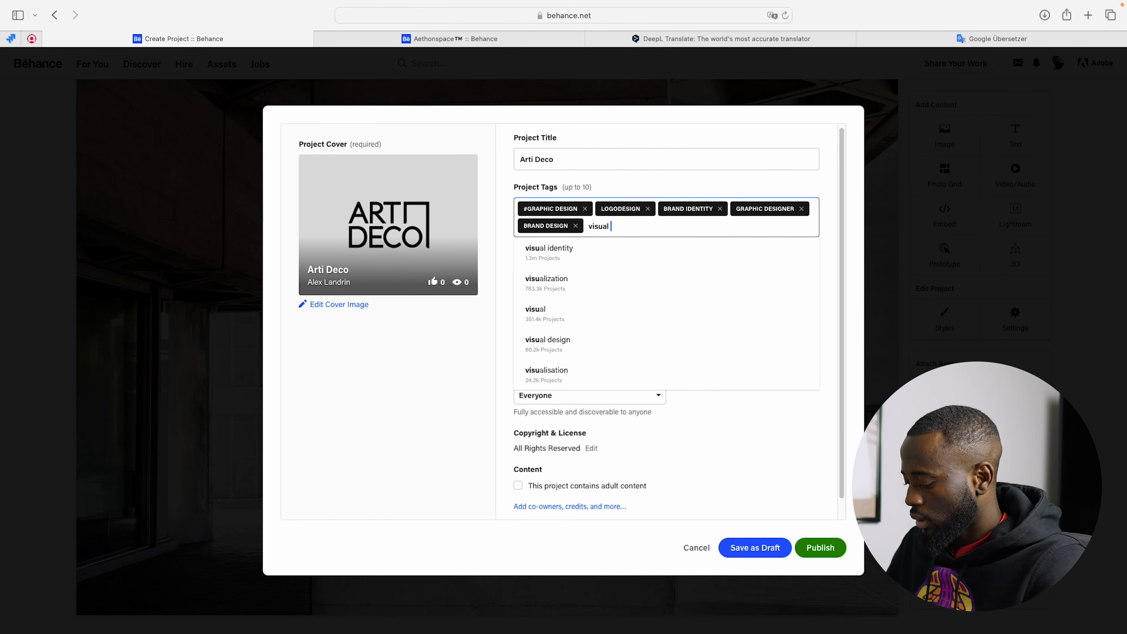
type("identity")
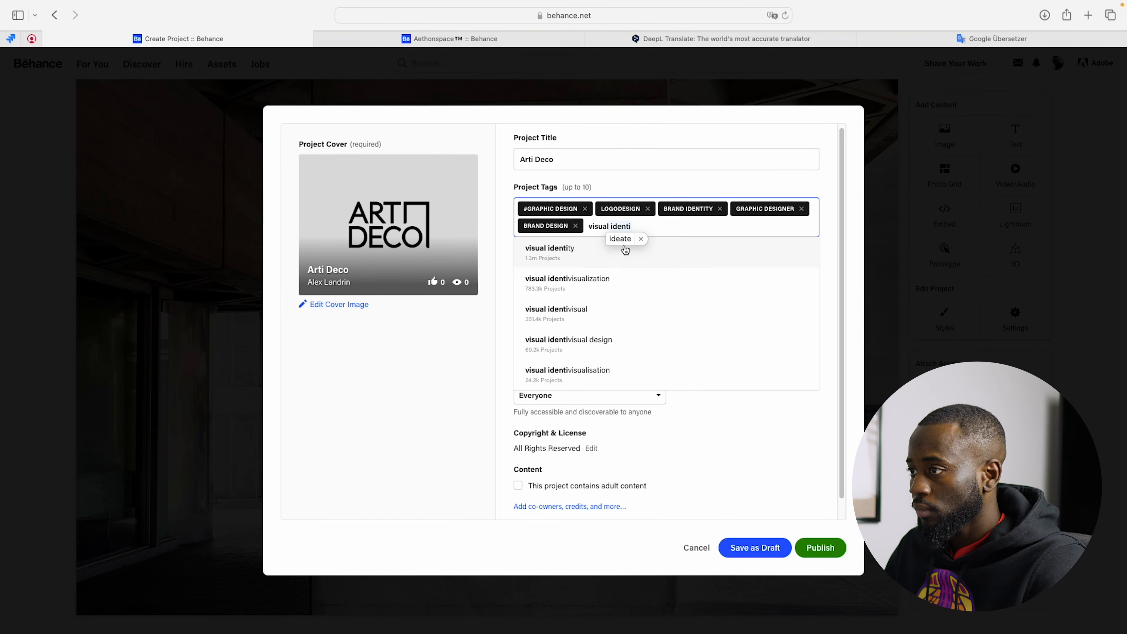
key("Return")
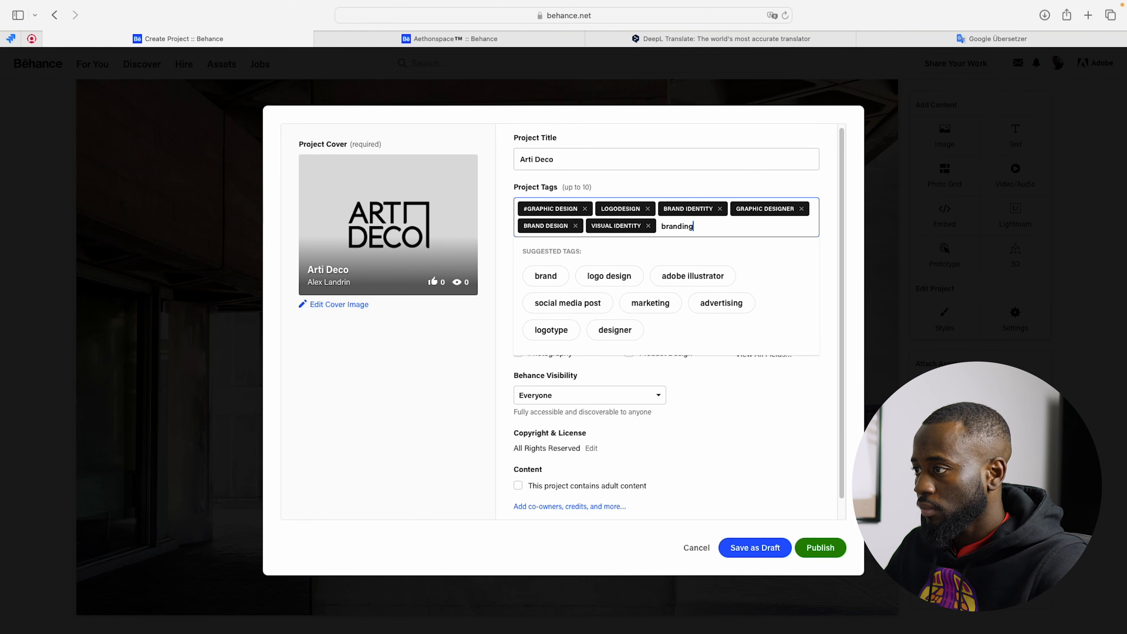
type("branding")
left_click(659, 252)
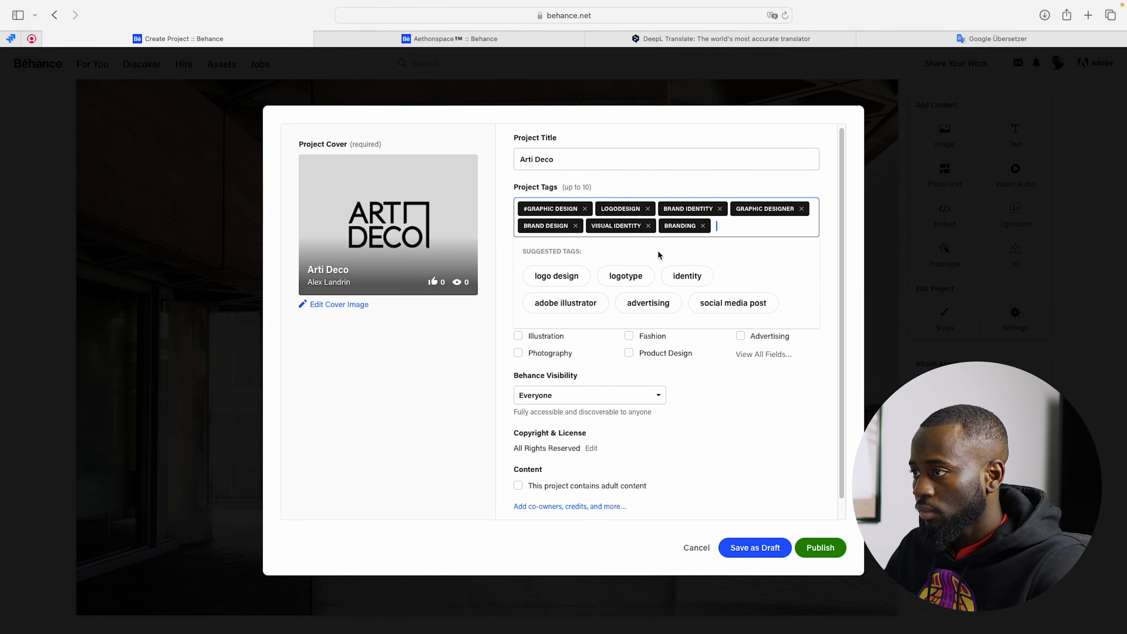
left_click(678, 279)
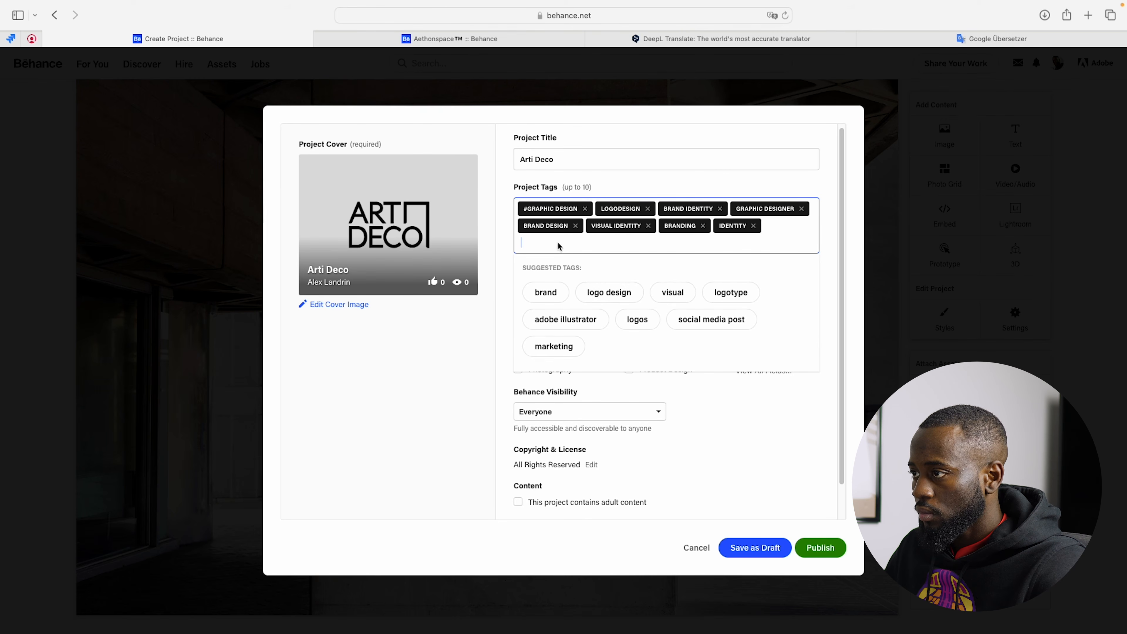
left_click(448, 367)
Step: List Adobe Illustrator and Adobe Photoshop as the tools used for the project
left_click(565, 298)
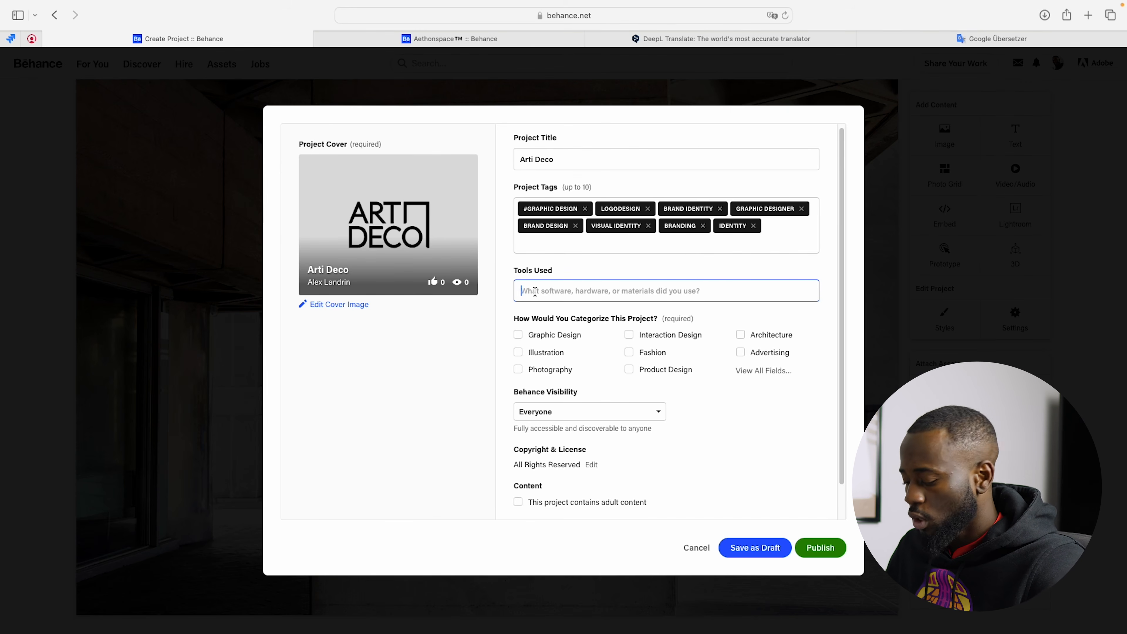
type("ill")
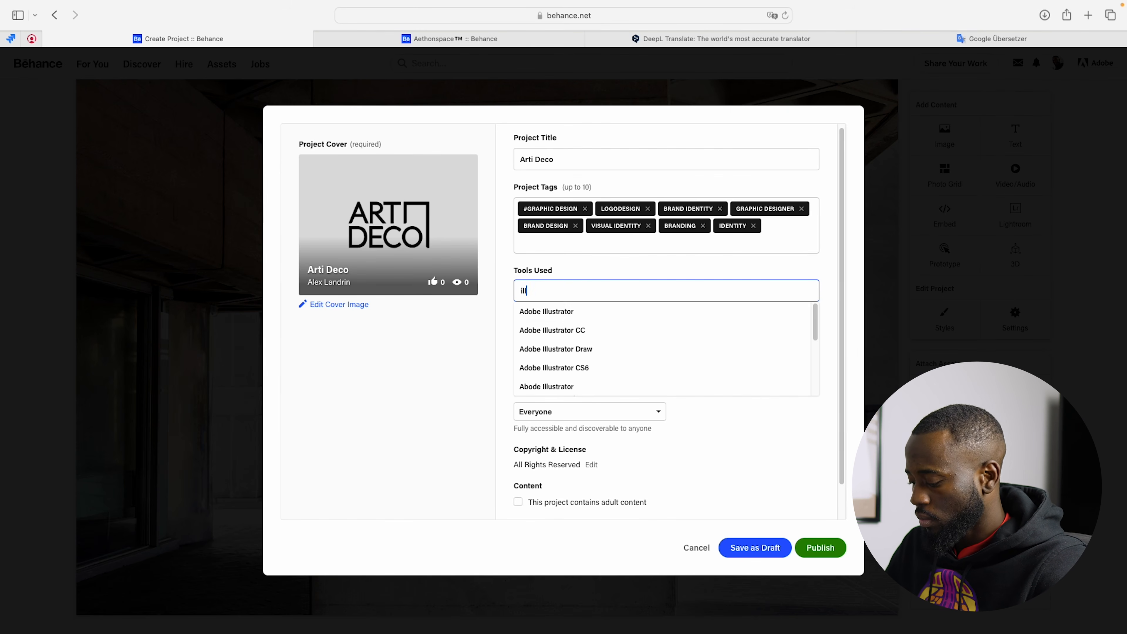
type("us")
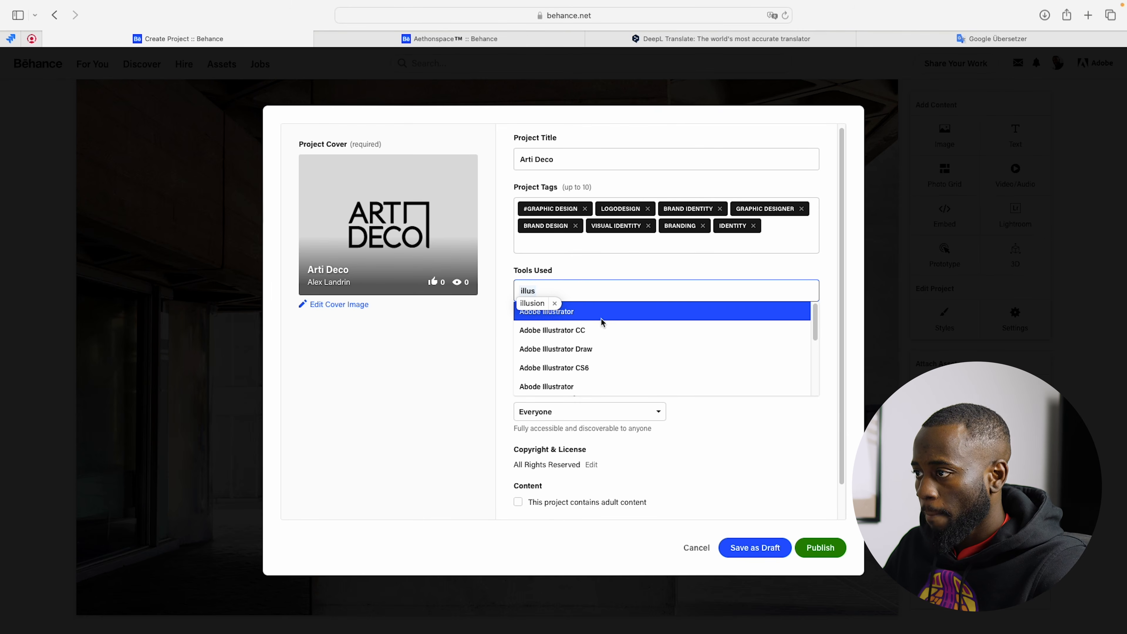
left_click(602, 316)
left_click(622, 301)
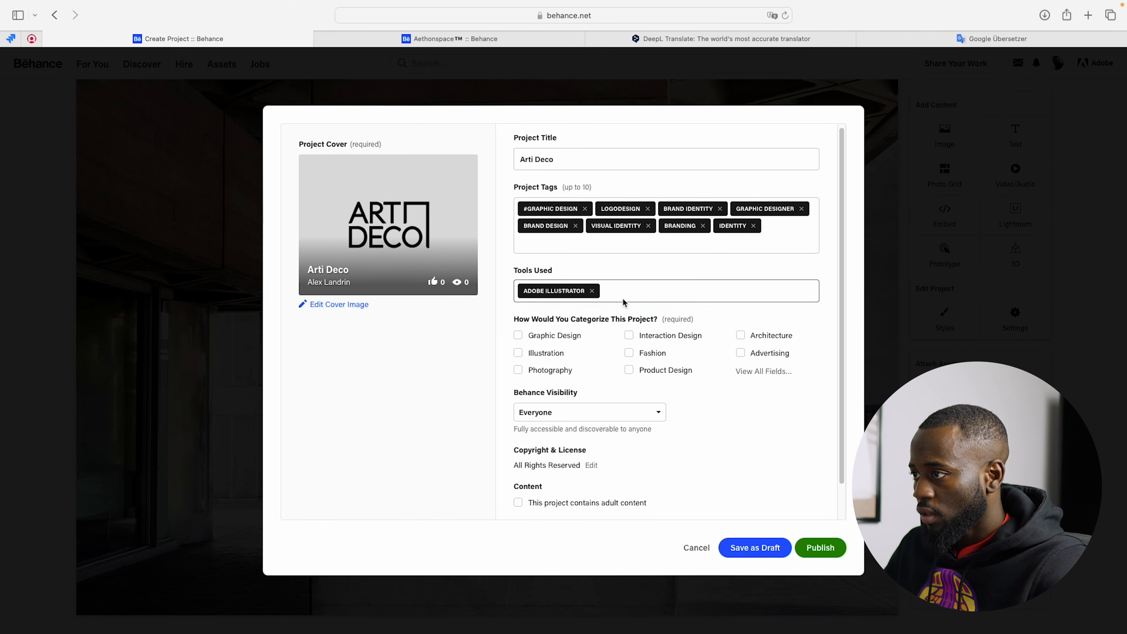
type("photo")
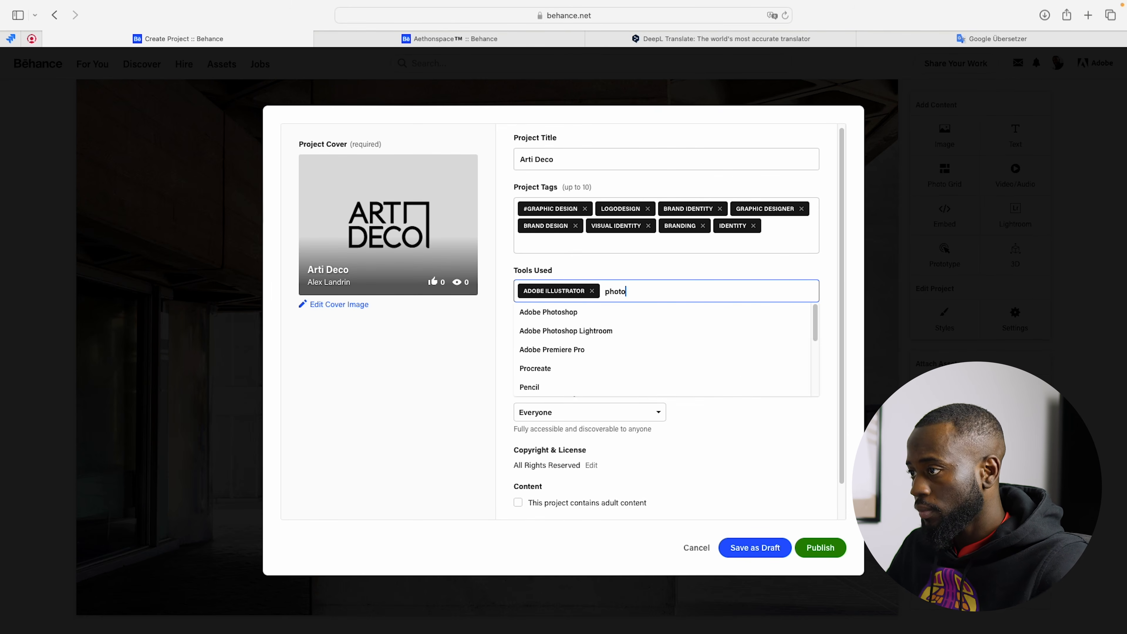
left_click(586, 317)
left_click(690, 297)
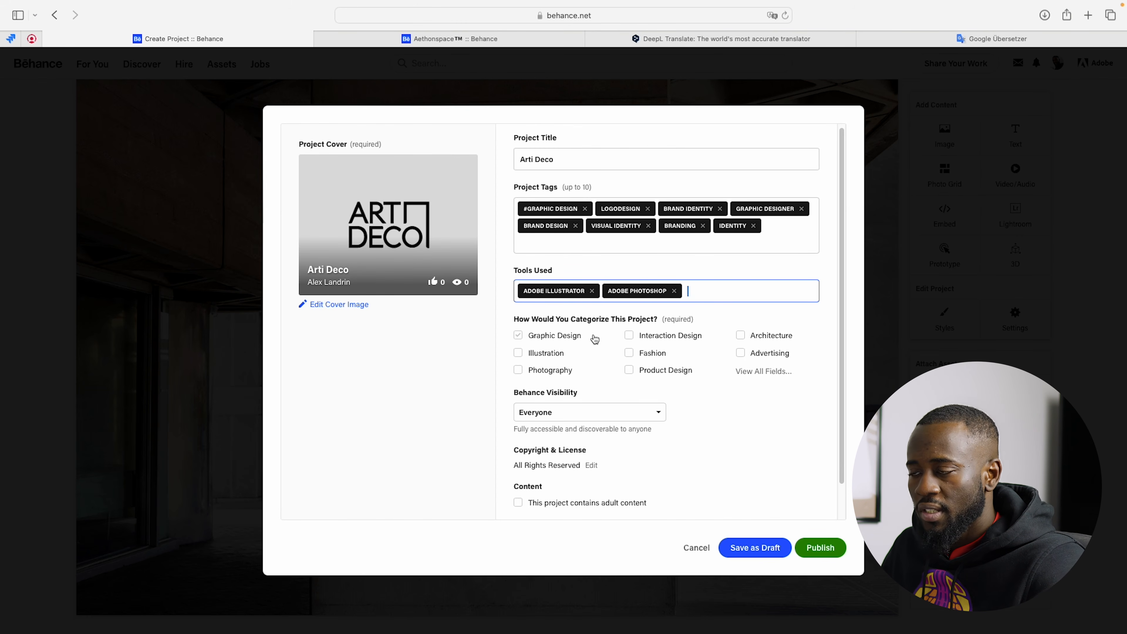
Step: Categorize the project under the creative fields Logo Design, Graphic Design and Branding from the full field list
left_click(754, 372)
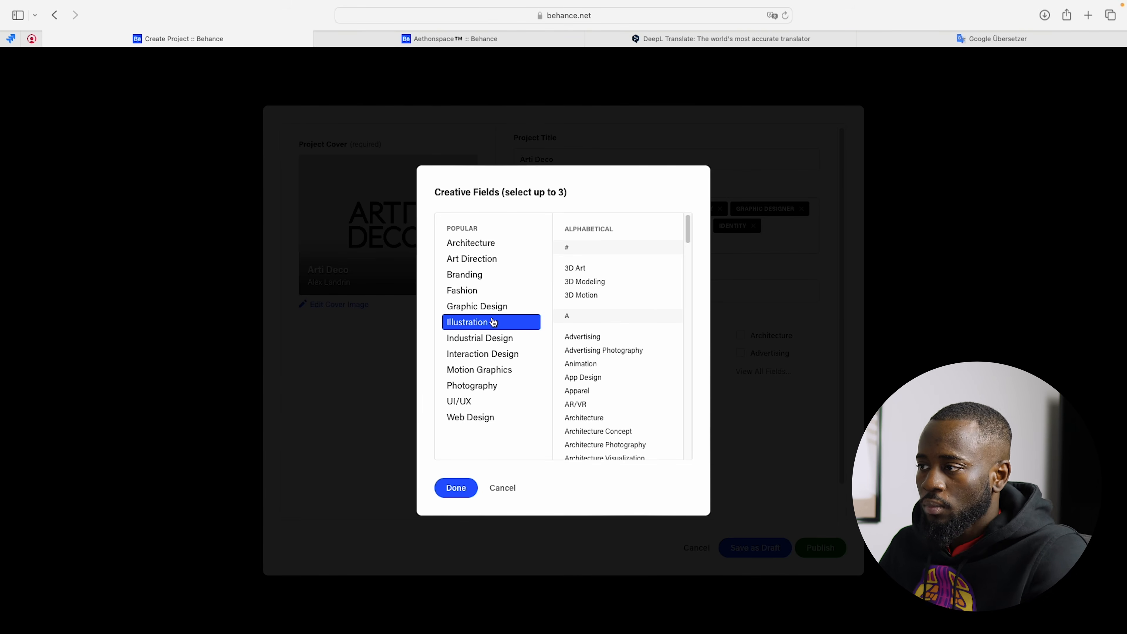
scroll(605, 378, "down", 10)
scroll(604, 377, "up", 2)
scroll(604, 377, "down", 10)
scroll(607, 312, "down", 5)
left_click(590, 415)
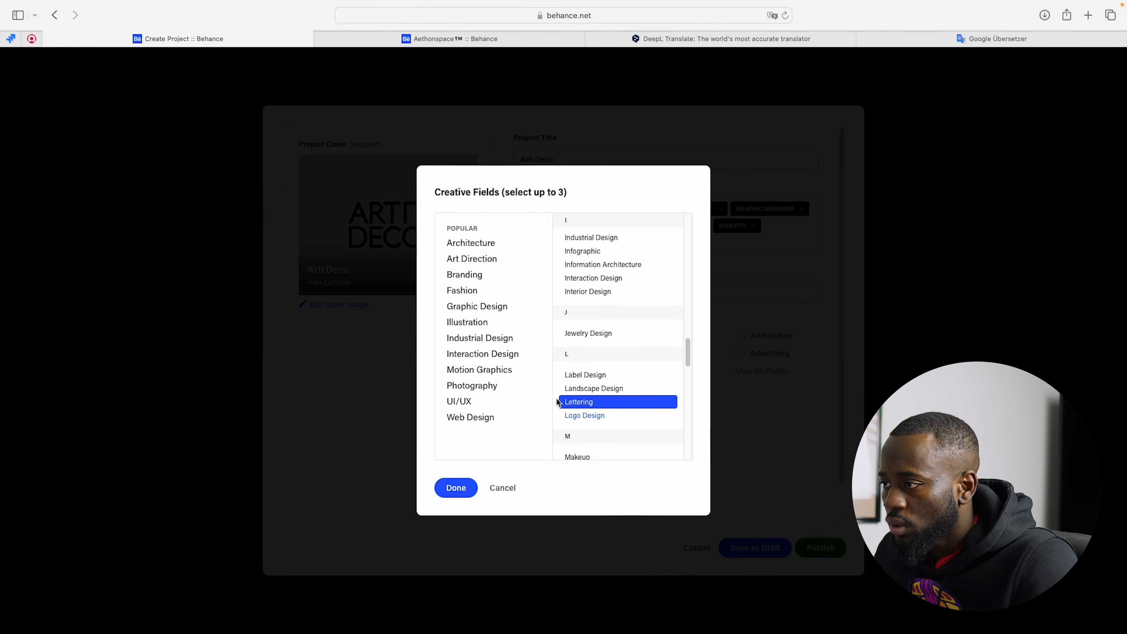
left_click(491, 310)
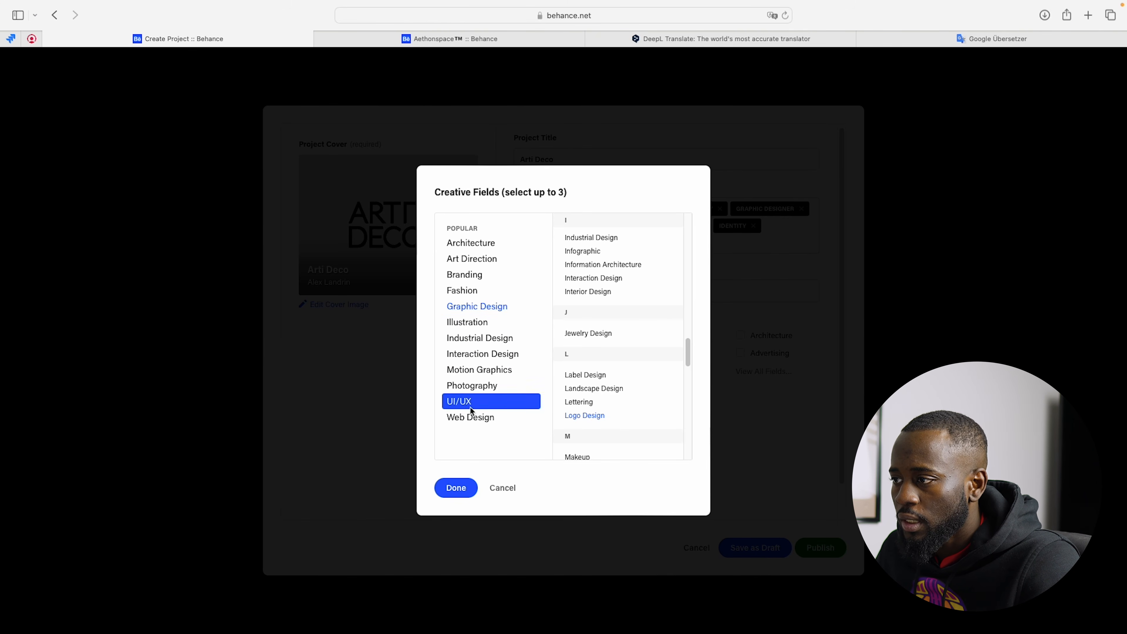
left_click(493, 273)
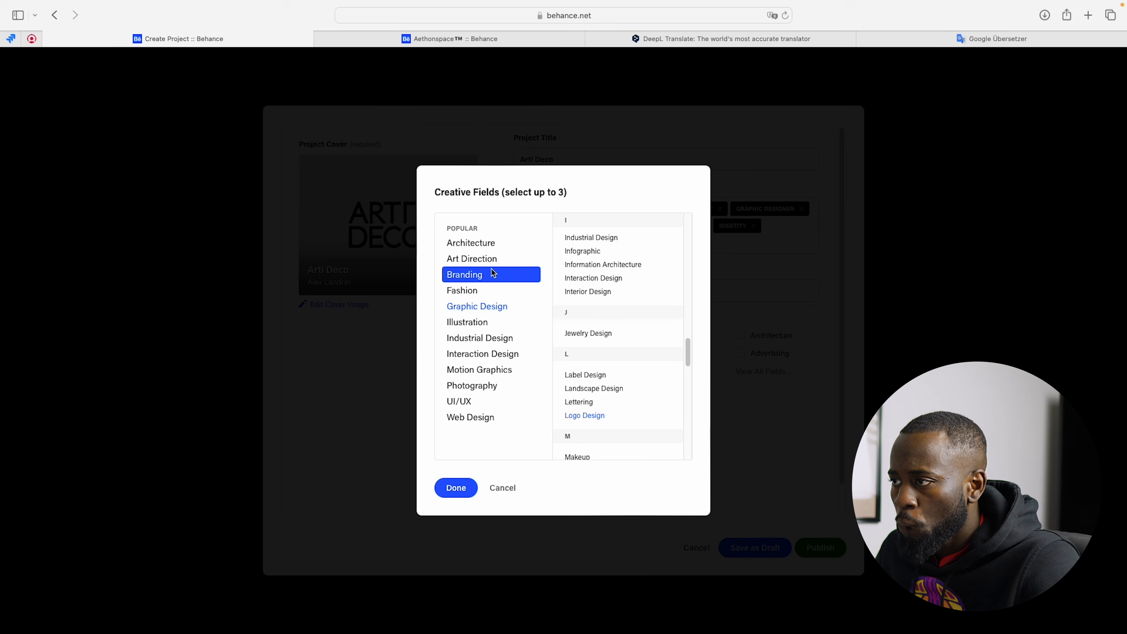
left_click(465, 488)
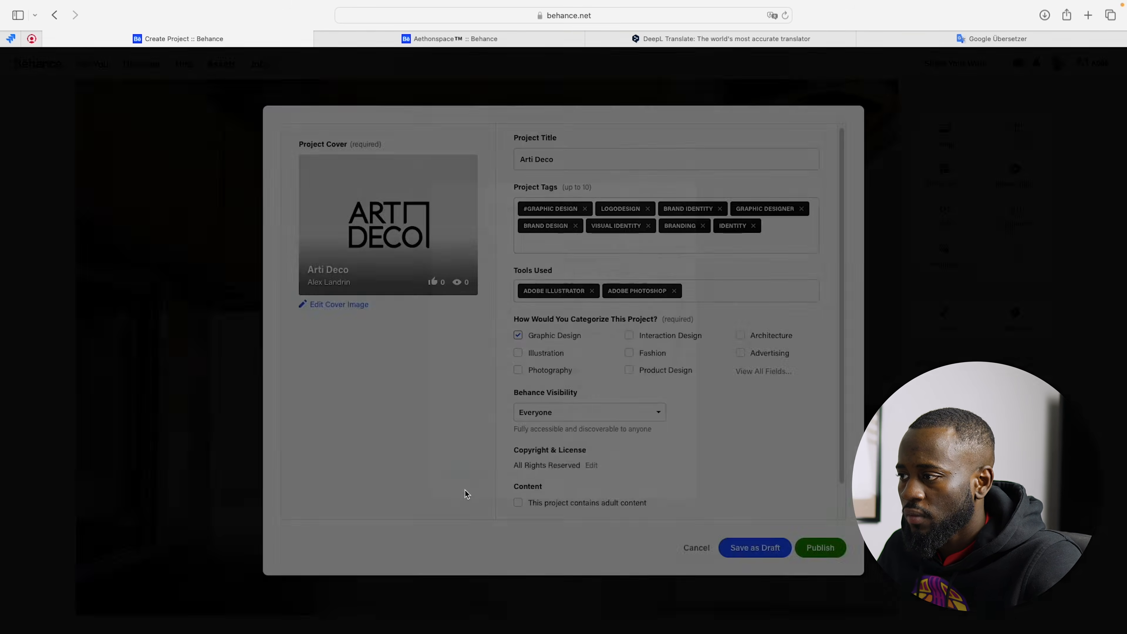
Step: Open the additional co-owner and credit details of the project and start editing the project description
scroll(562, 413, "down", 1)
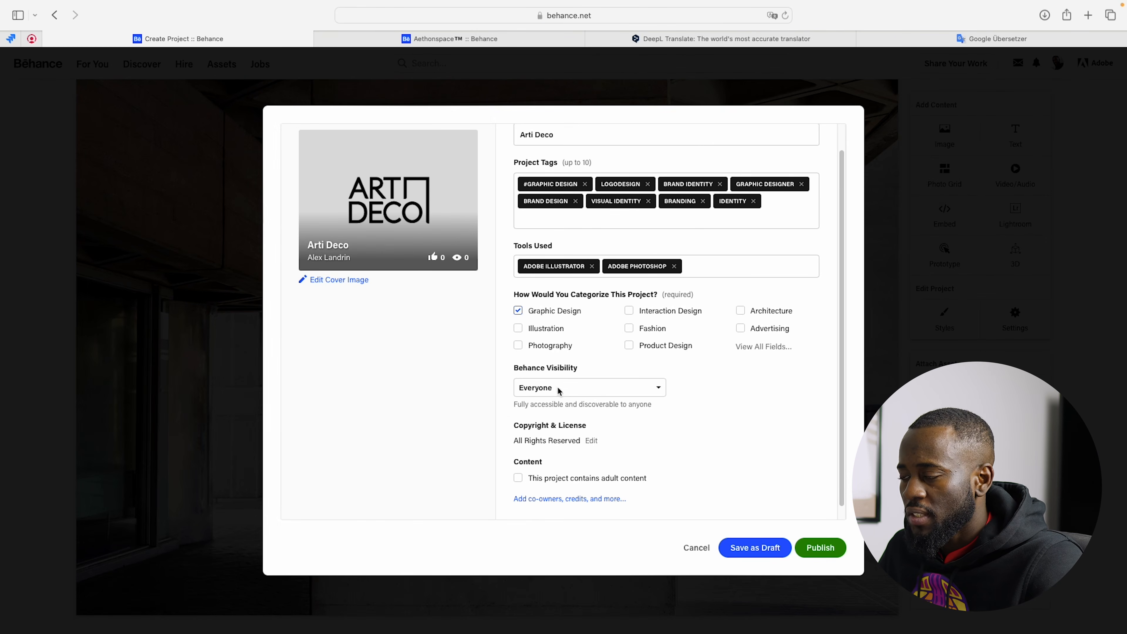
scroll(567, 391, "down", 1)
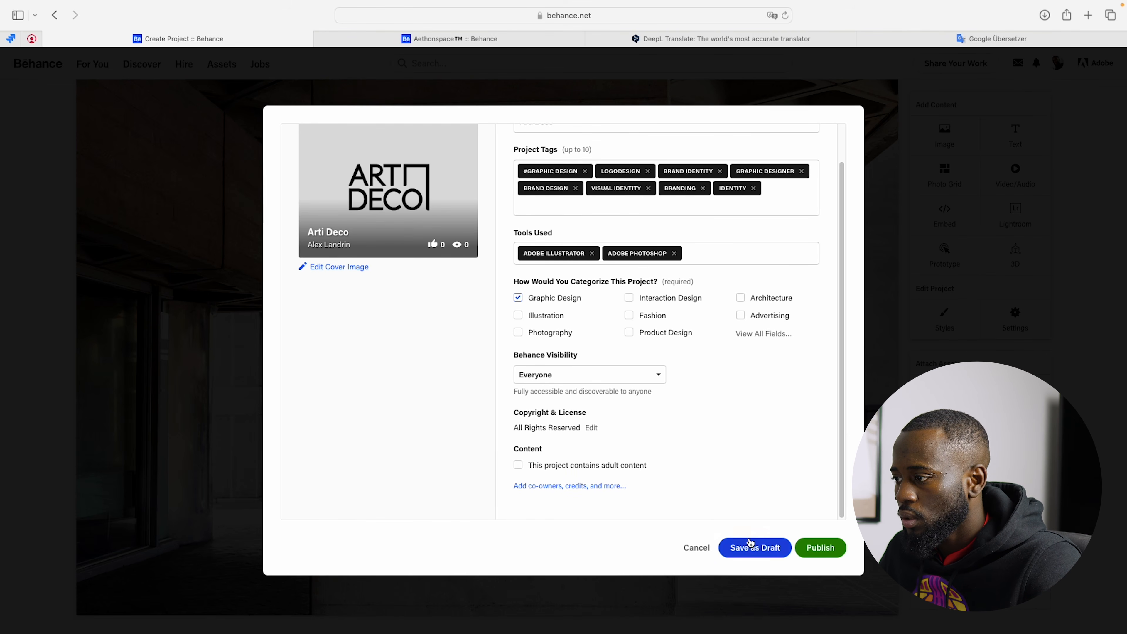
scroll(626, 377, "up", 3)
scroll(626, 378, "down", 3)
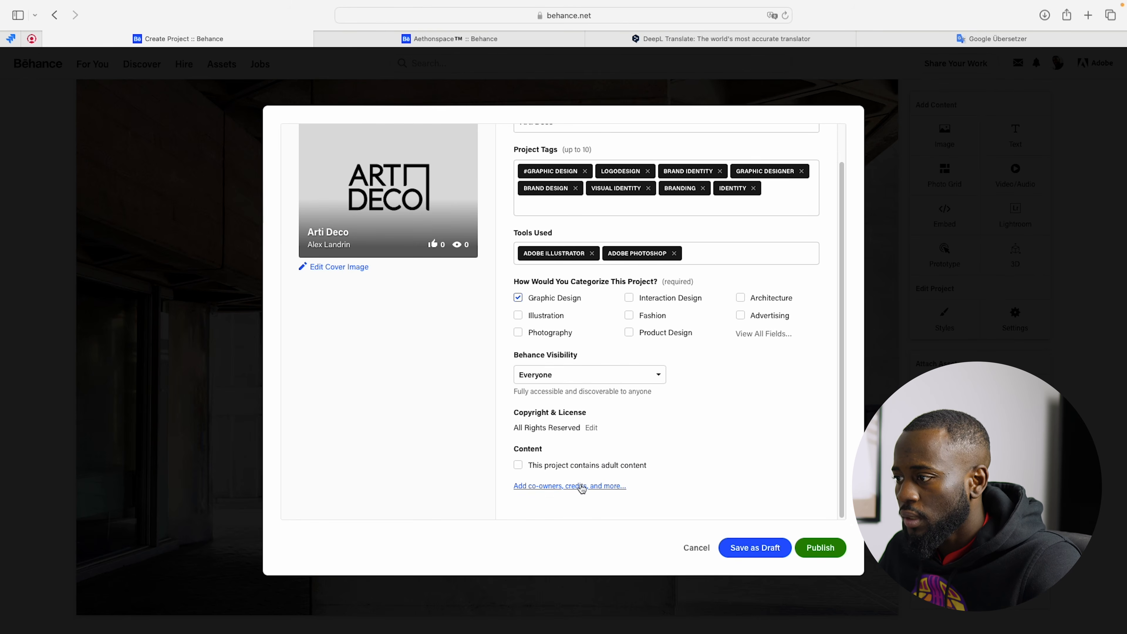
left_click(579, 486)
left_click(450, 171)
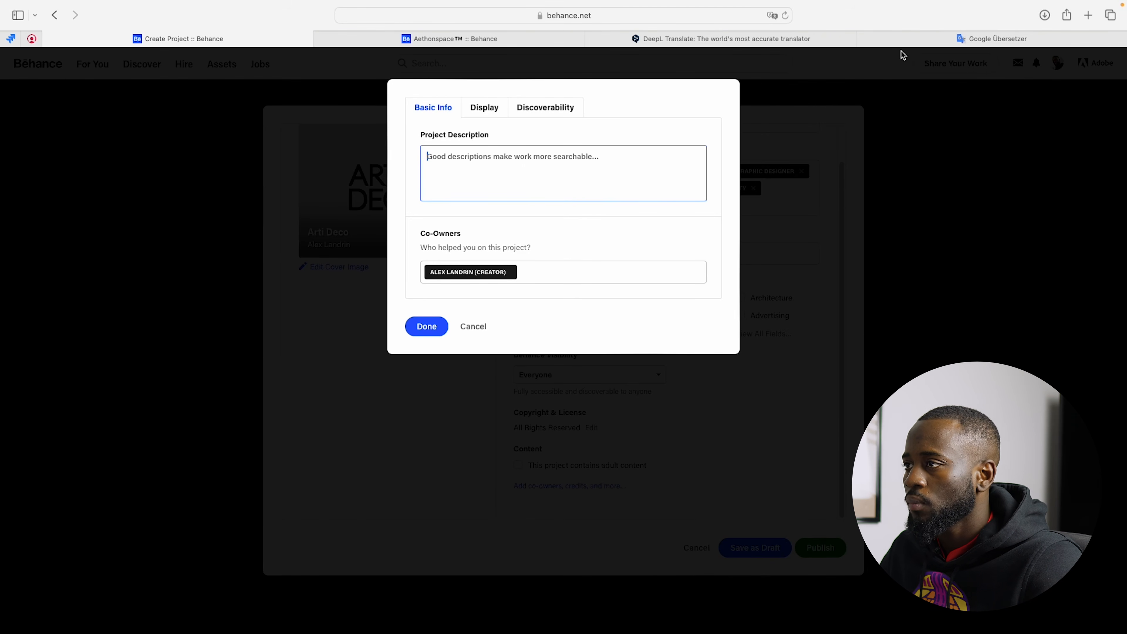
Step: Switch to Google Translate and copy the English translation of the Arti Deco company text
left_click(773, 37)
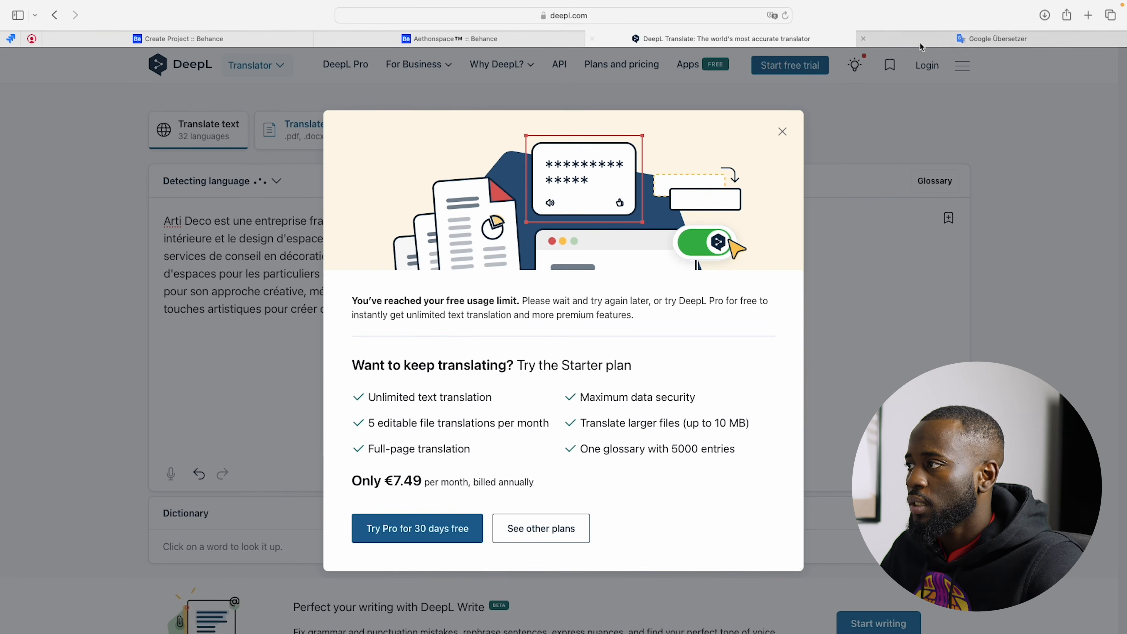
left_click(919, 40)
left_click(862, 316)
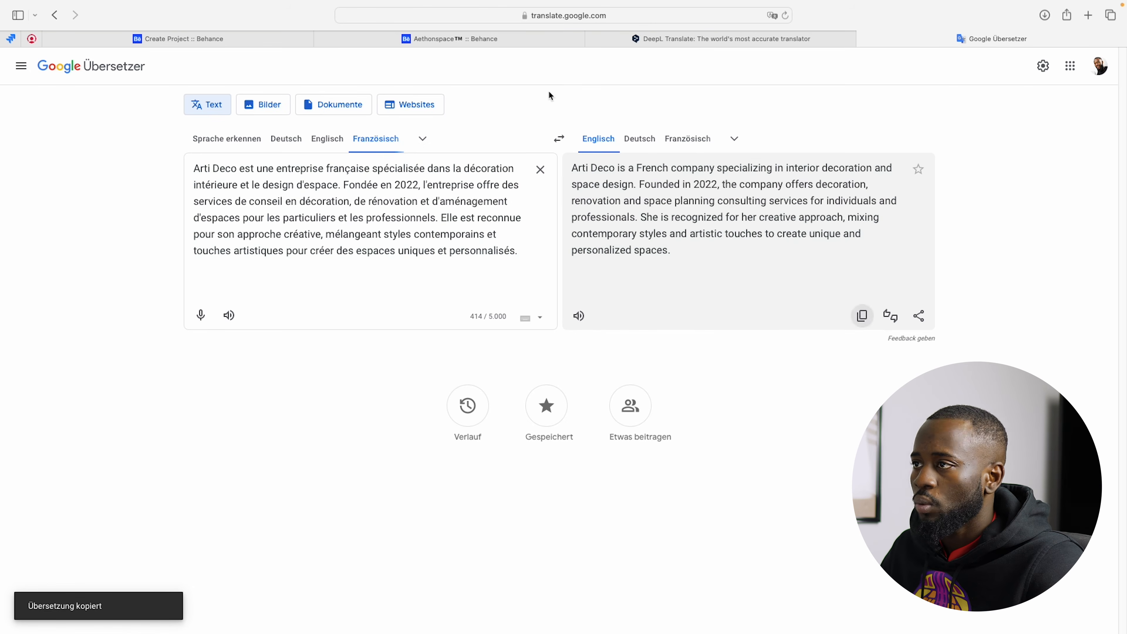
Step: Return to the Behance project, paste the copied English company text as the project description and confirm the details
left_click(433, 38)
left_click(267, 39)
left_click(500, 168)
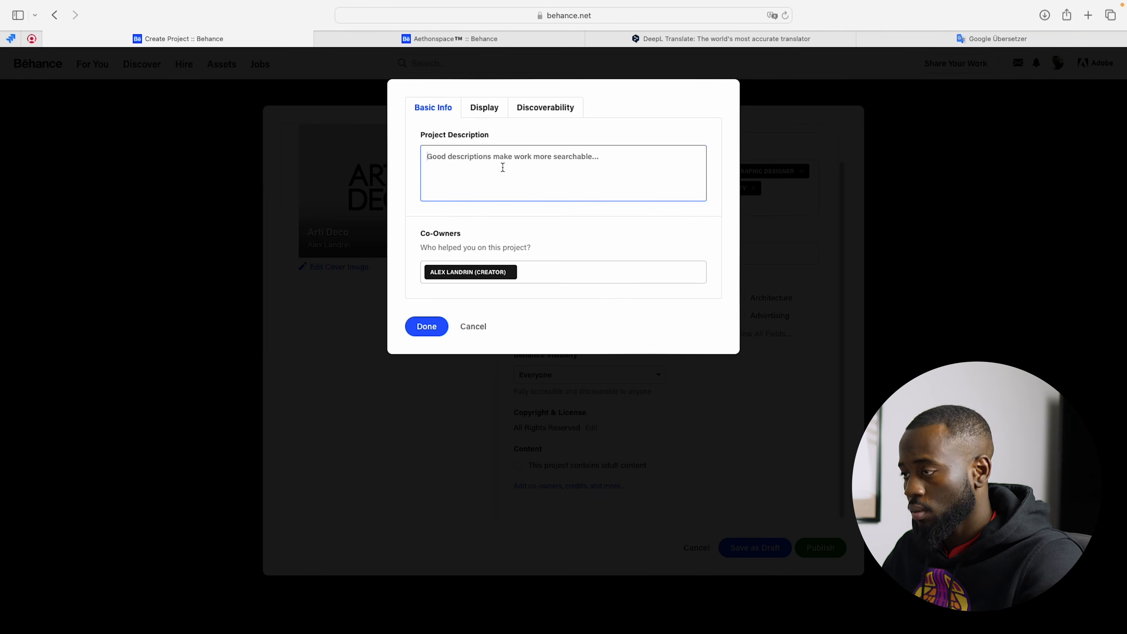
key("super+v")
left_click(420, 327)
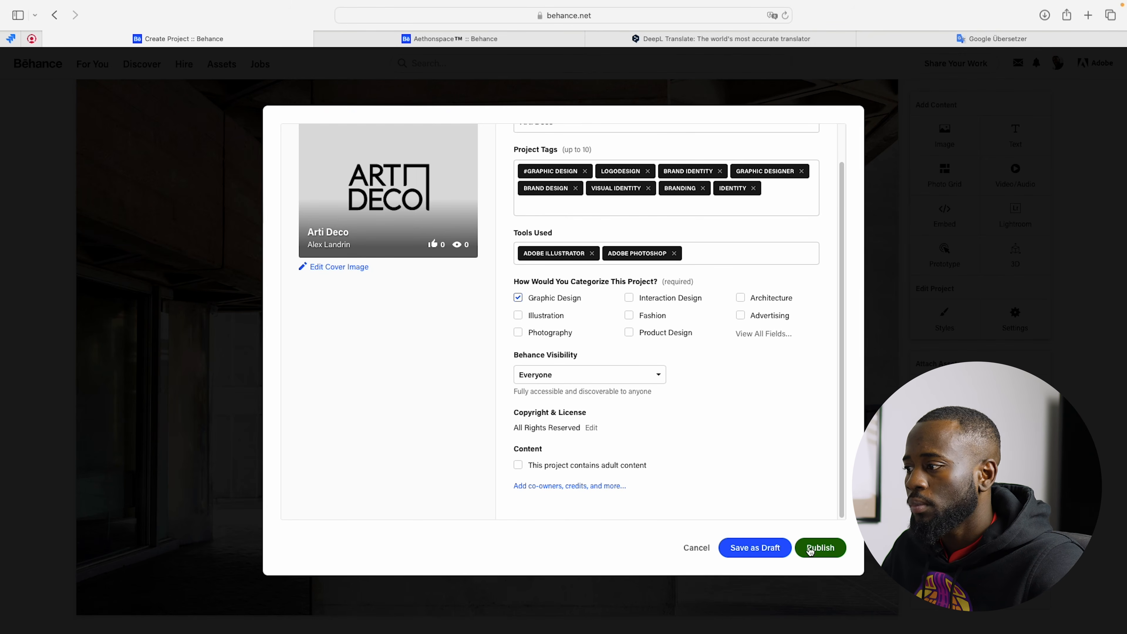
Step: Publish the Arti Deco project and review its live page, including the description, logo variants, color palette and mockups
left_click(816, 549)
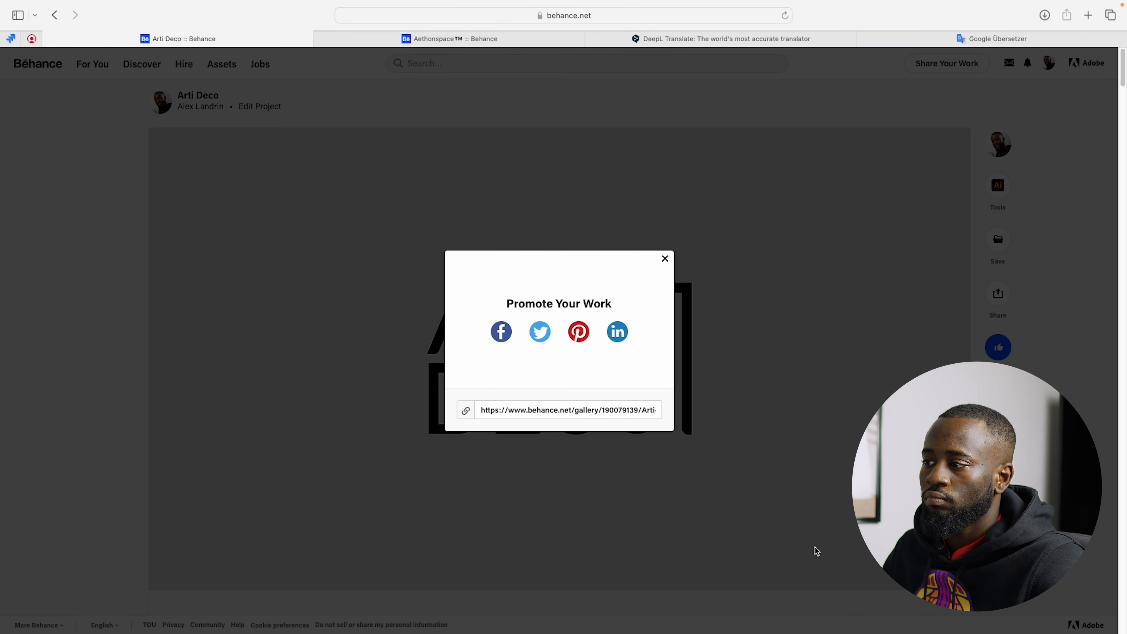
left_click(665, 259)
scroll(808, 270, "down", 15)
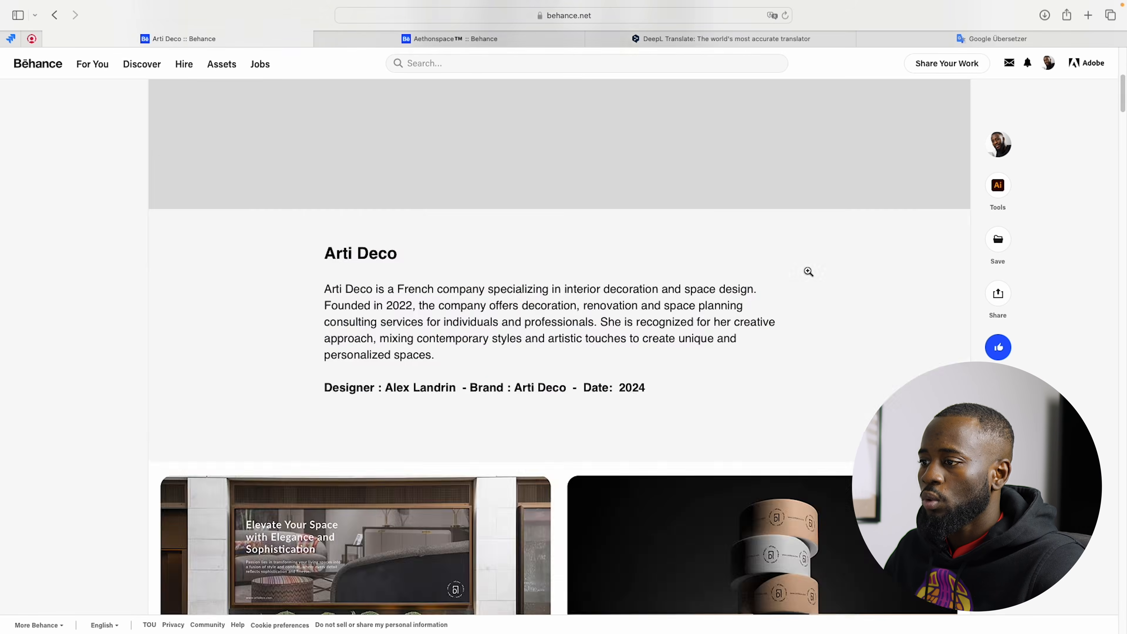
scroll(808, 271, "down", 20)
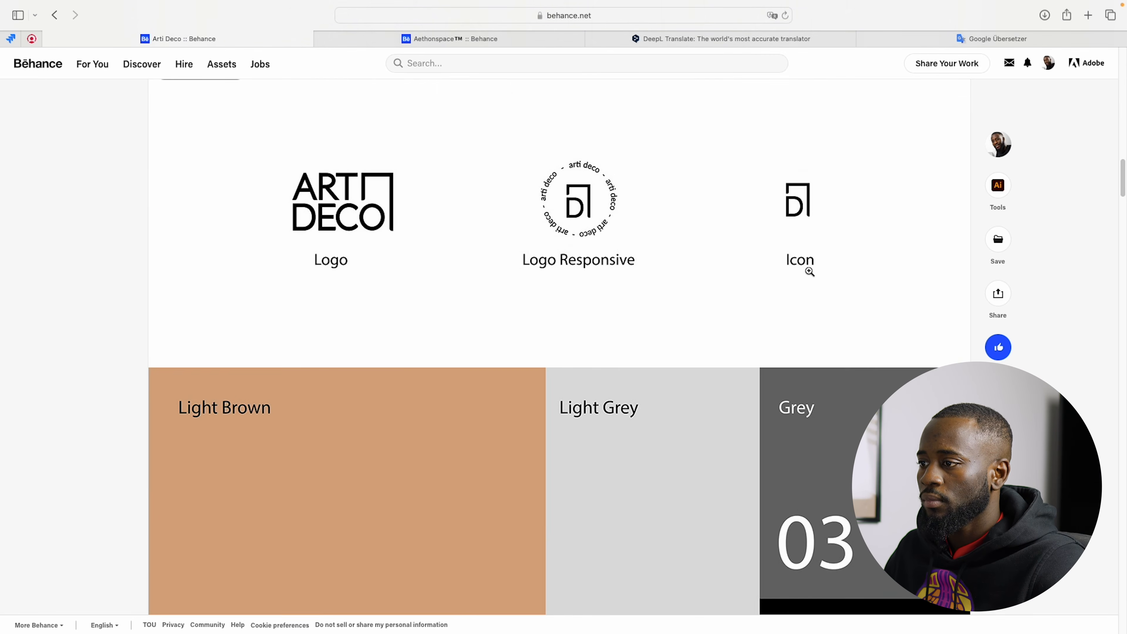
scroll(808, 270, "down", 20)
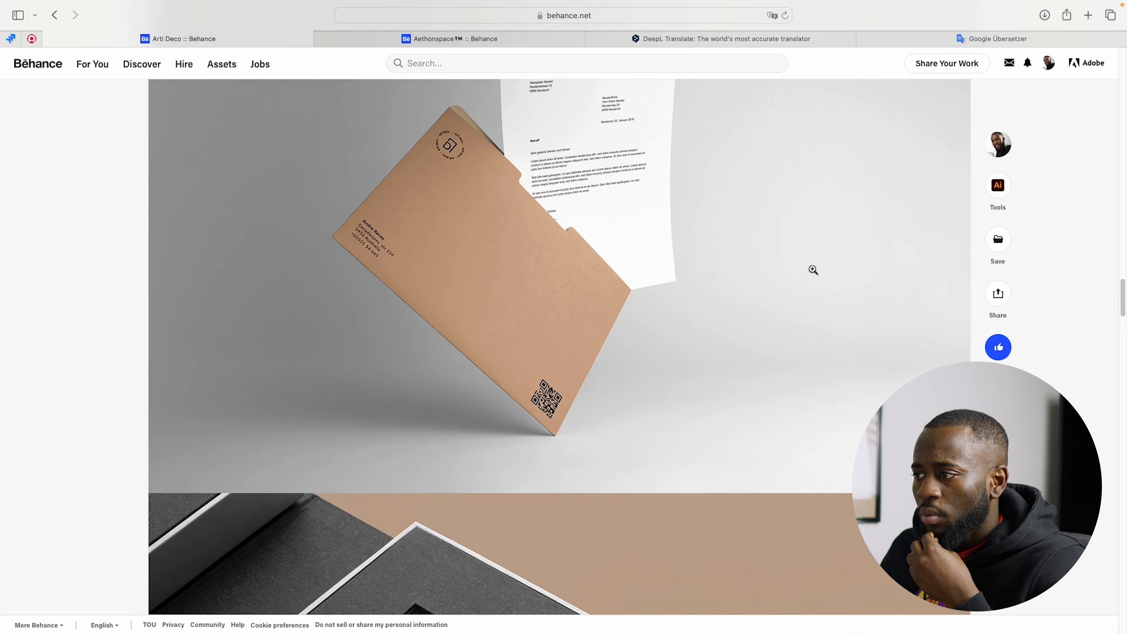
scroll(815, 269, "down", 20)
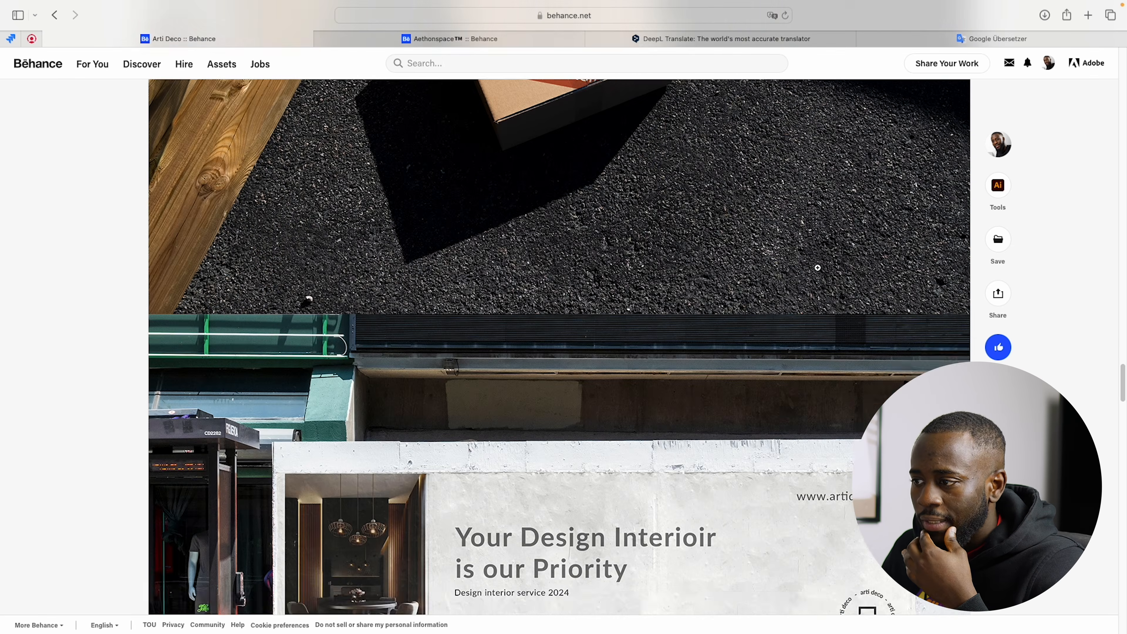
scroll(818, 268, "down", 20)
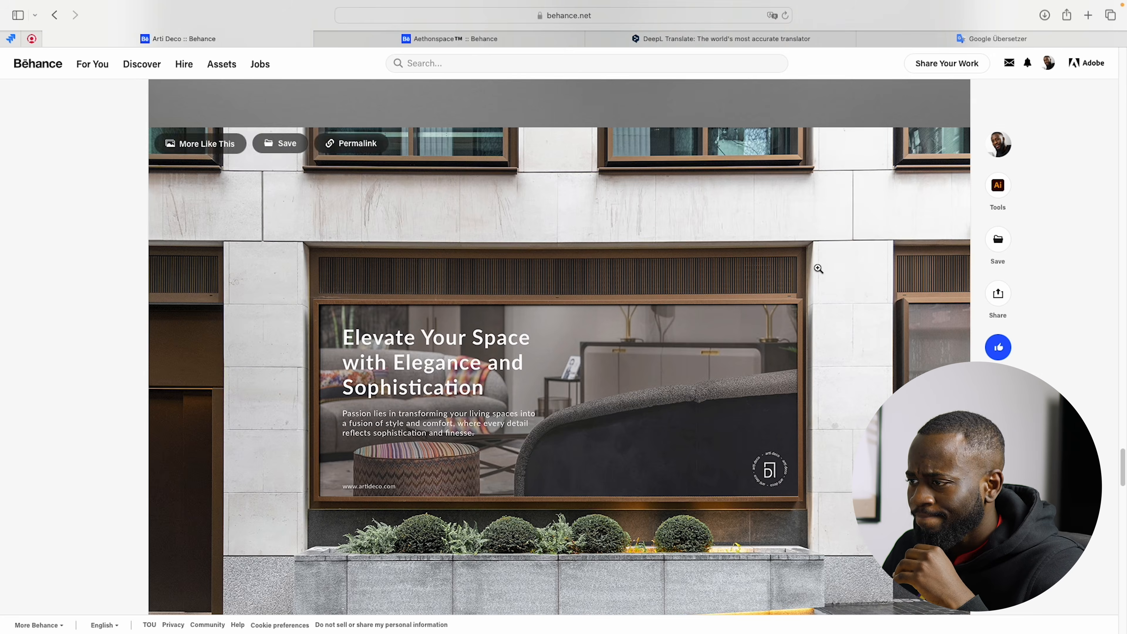
scroll(819, 269, "down", 10)
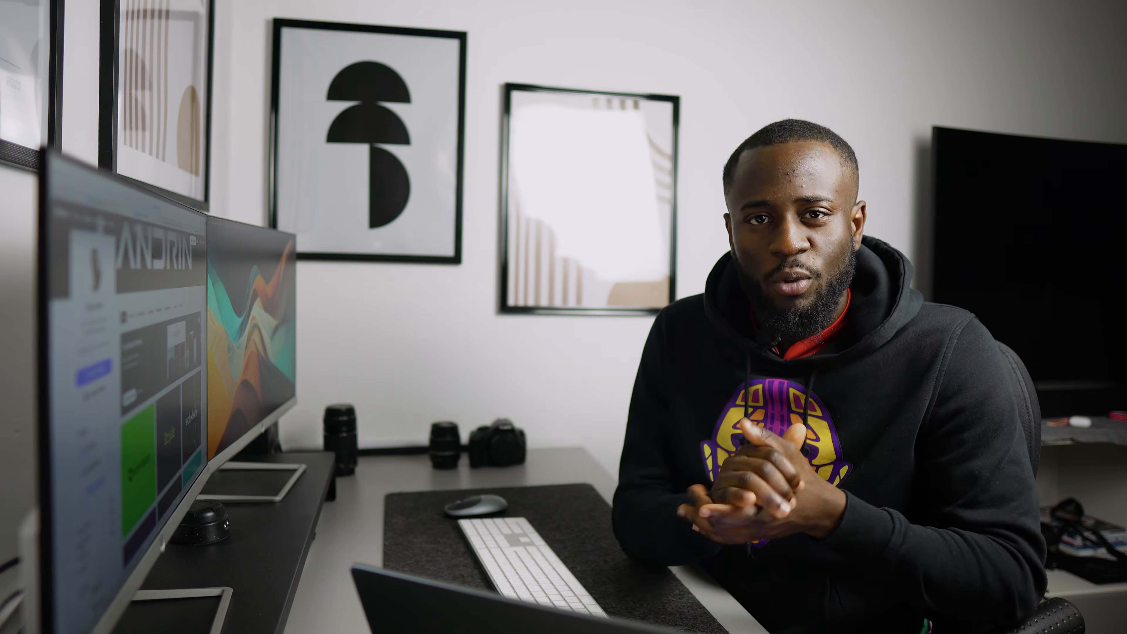